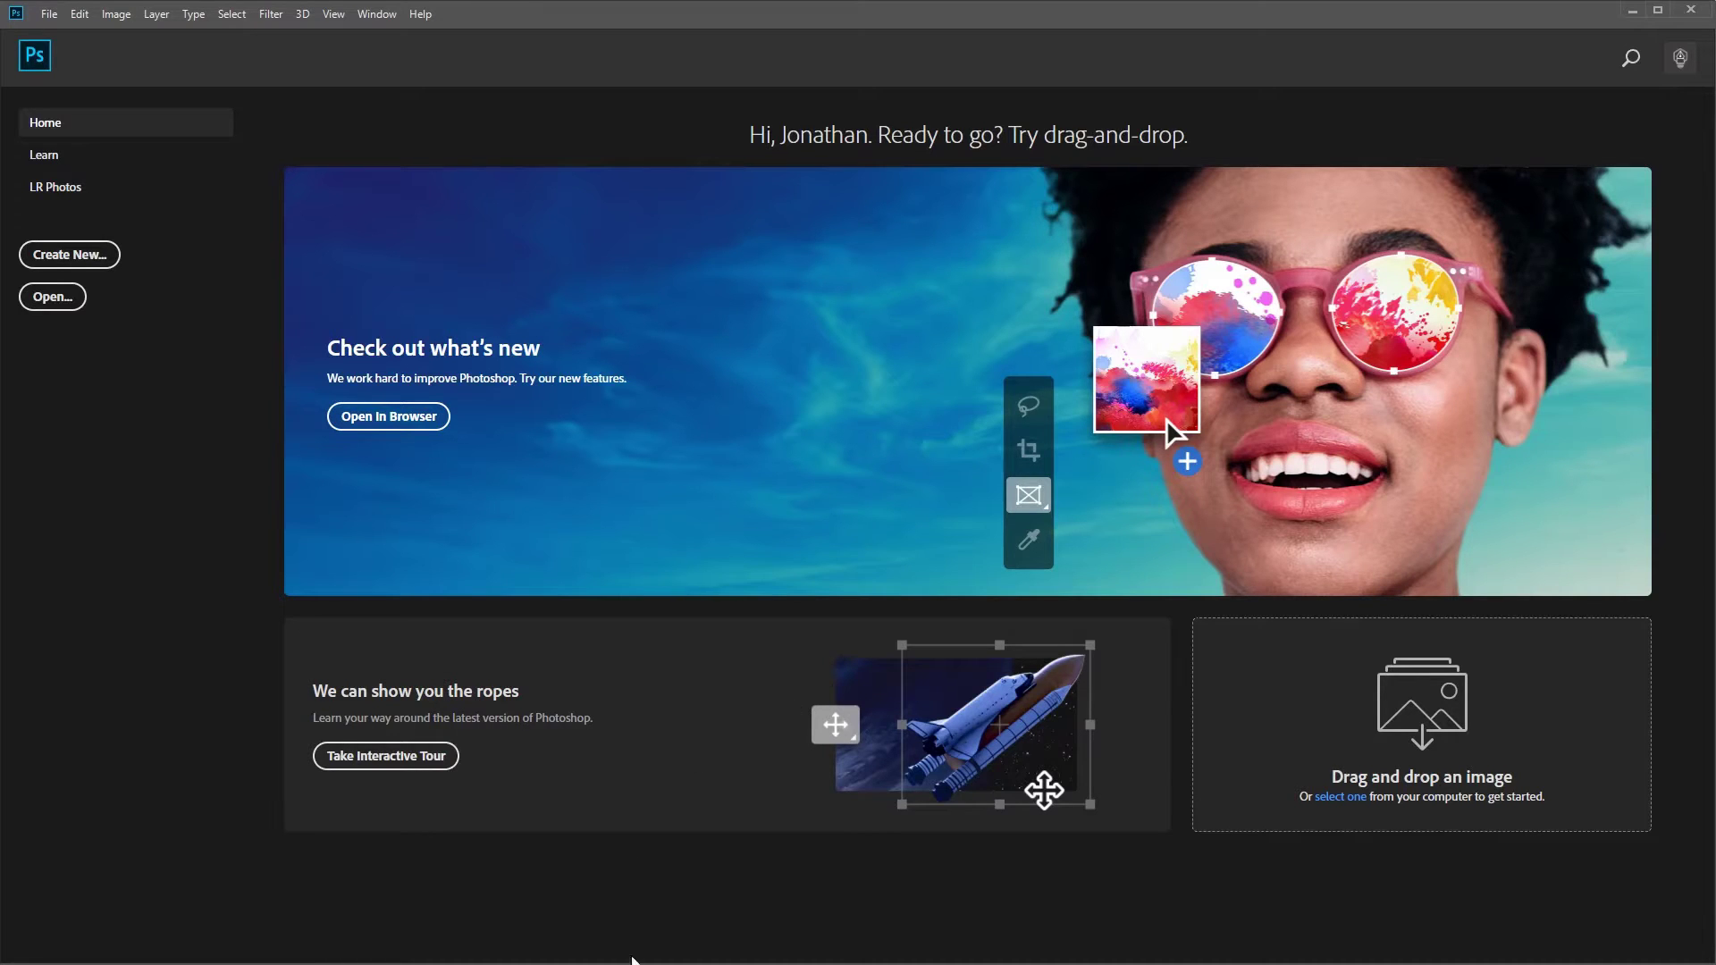
Switch to the browser and review the couple photo, the old paper texture and the BD Cartoon Shout font pages, then return to Photoshop.
{"action": "key", "text": "alt+Tab"}
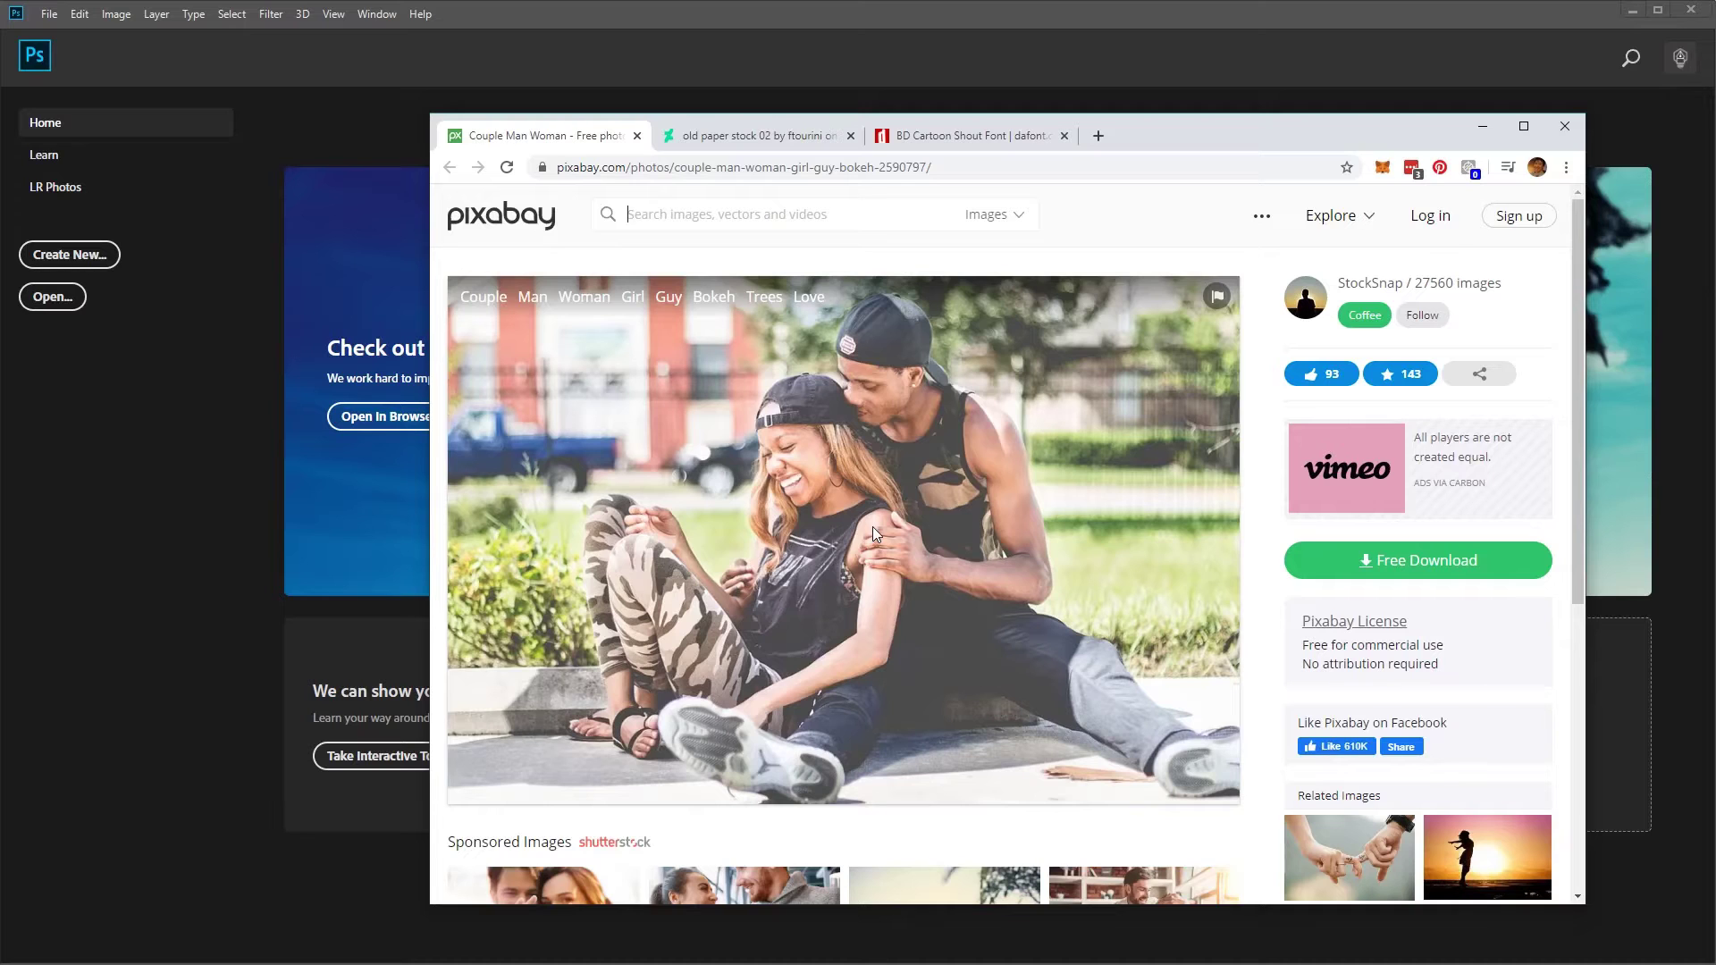
{"action": "left_click", "coordinate": [774, 143]}
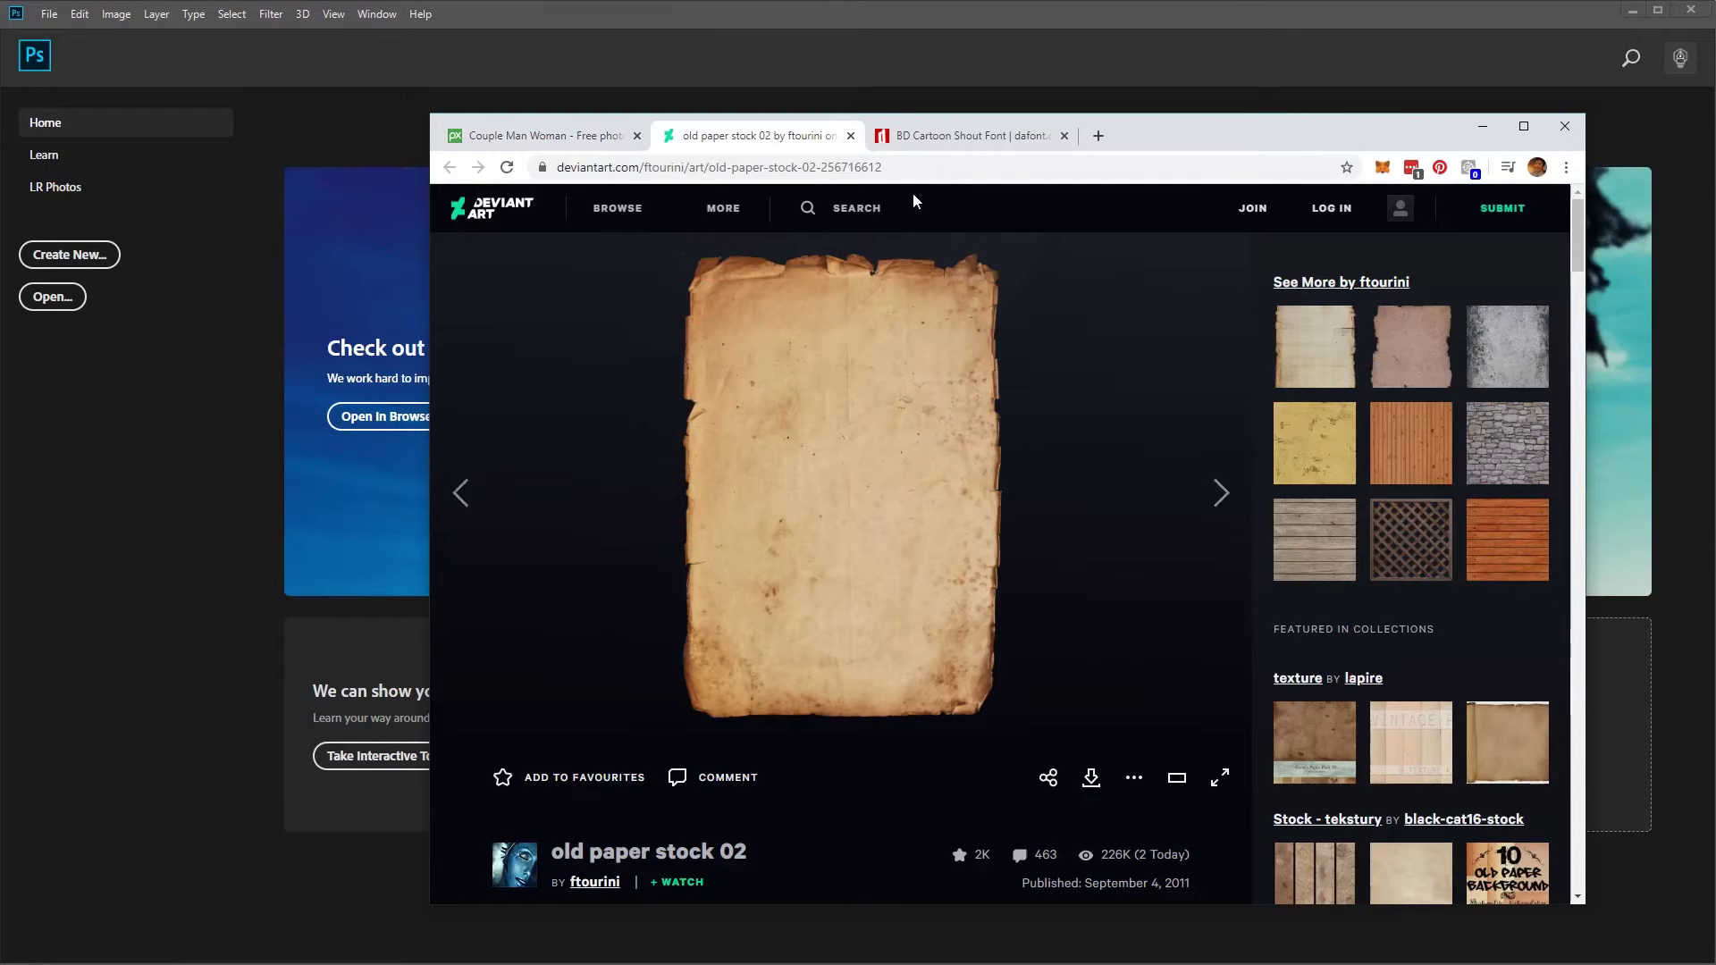
{"action": "left_click", "coordinate": [975, 144]}
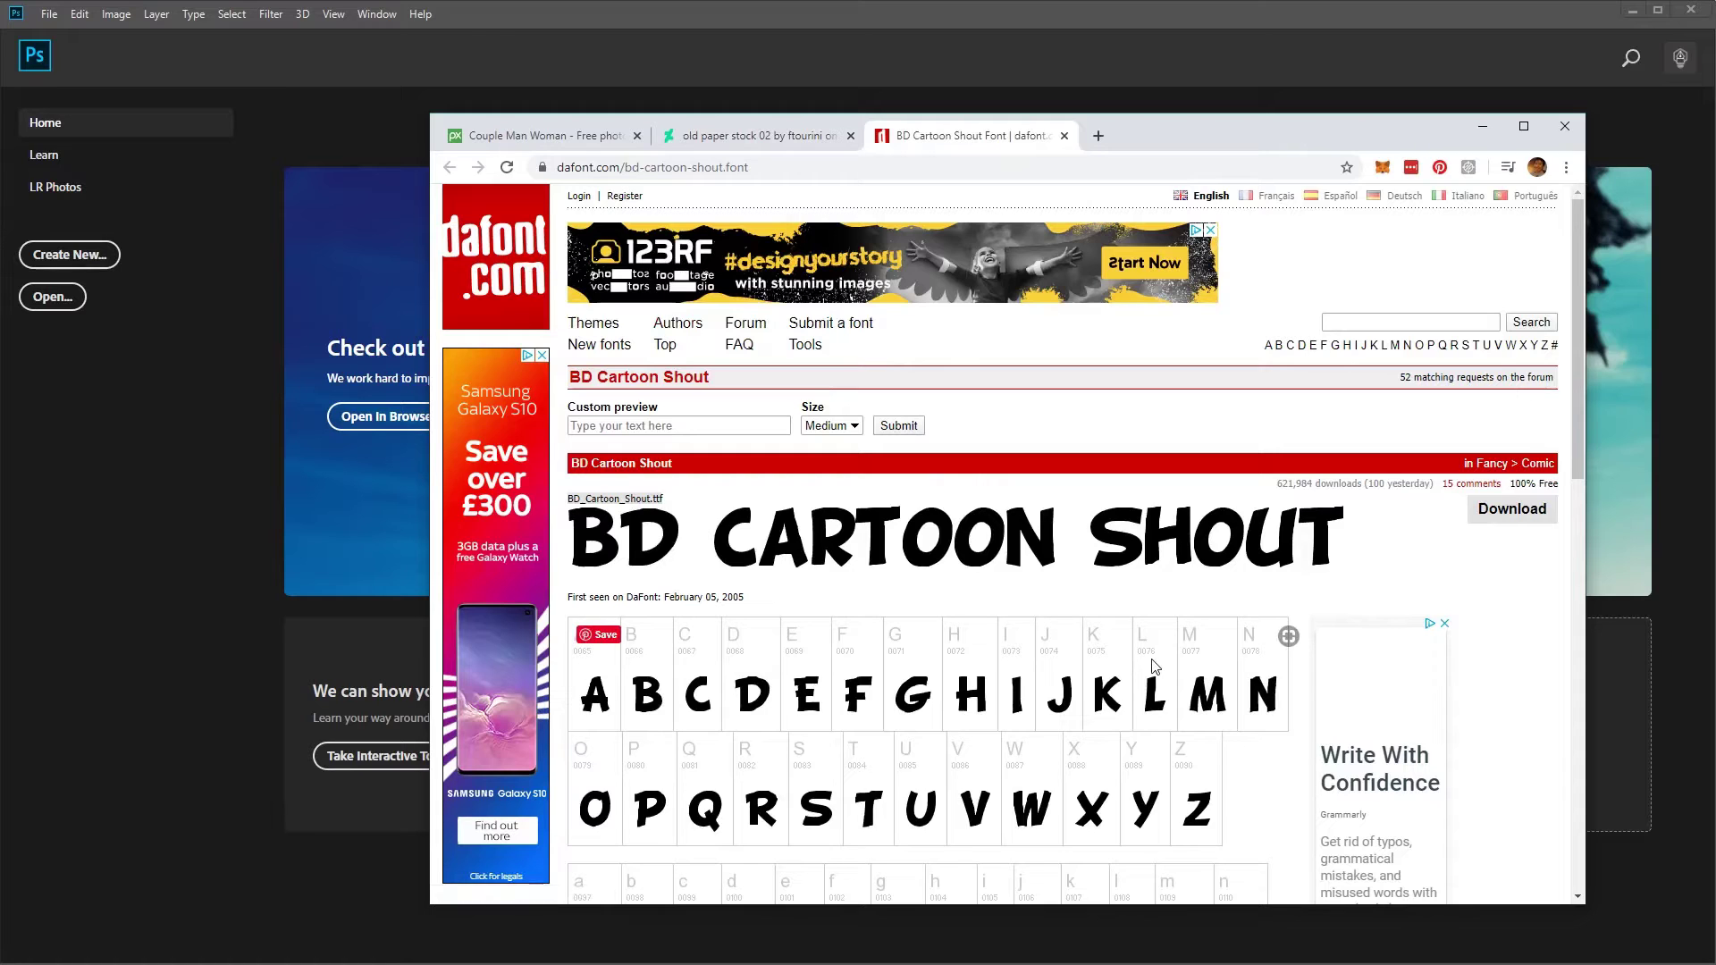
{"action": "left_click", "coordinate": [1480, 127]}
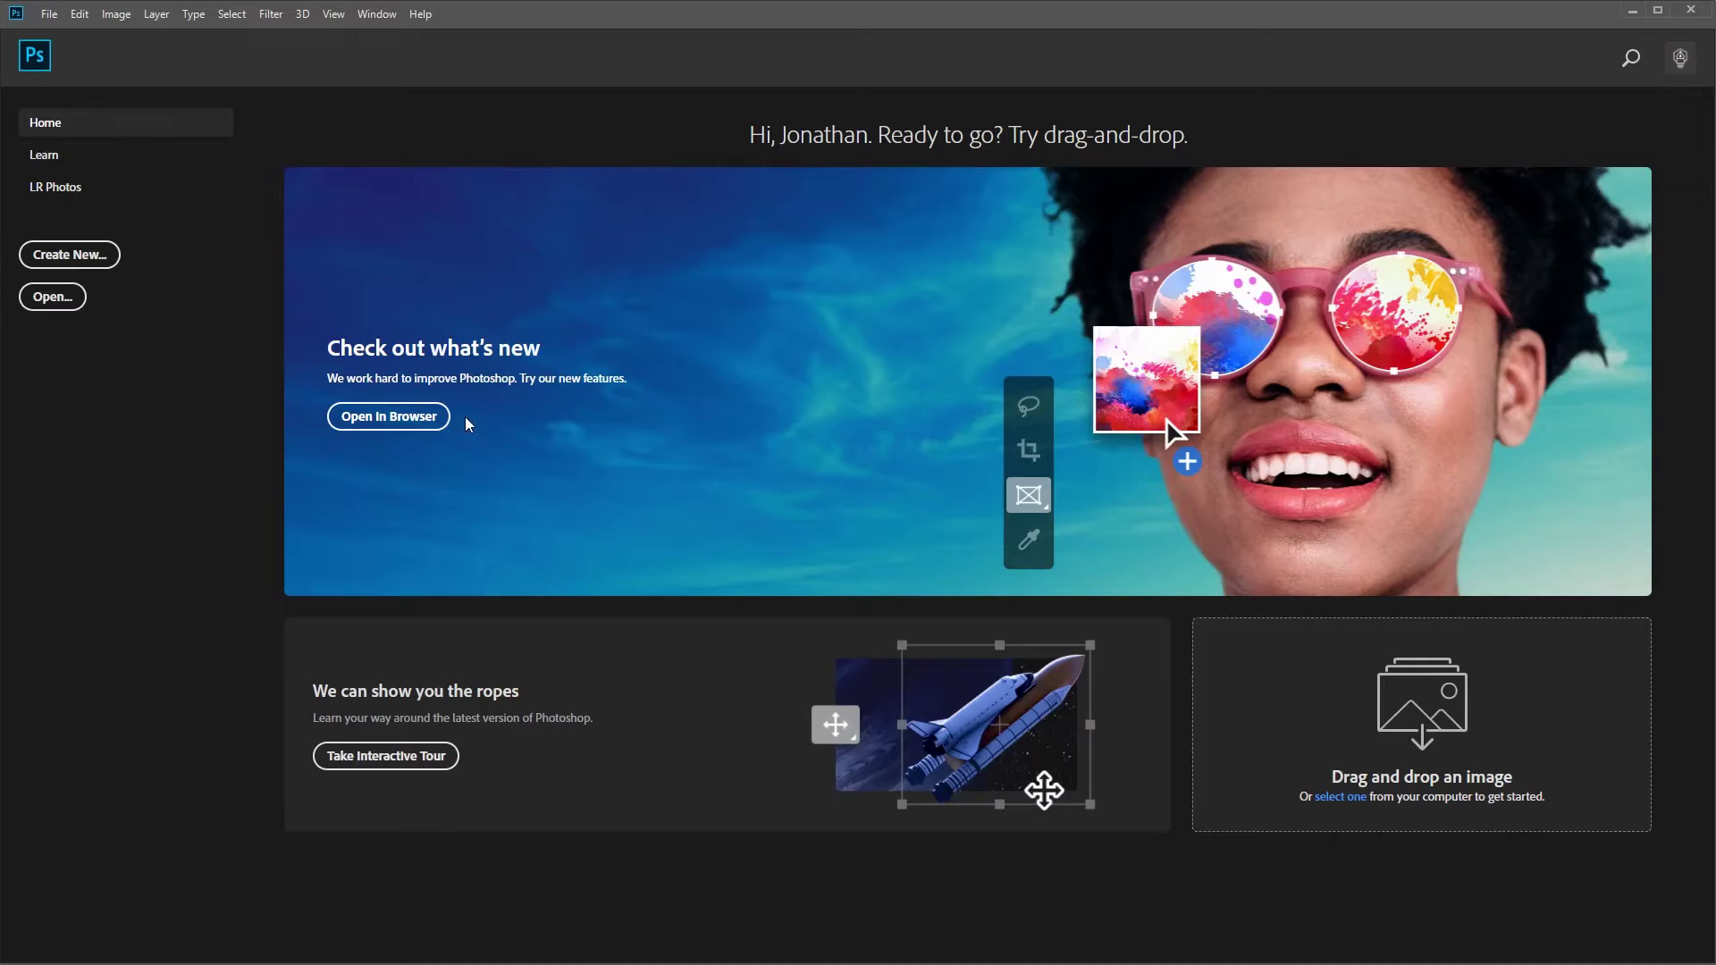
Create a new document 850 pixels wide and 645 pixels high.
{"action": "left_click", "coordinate": [50, 14]}
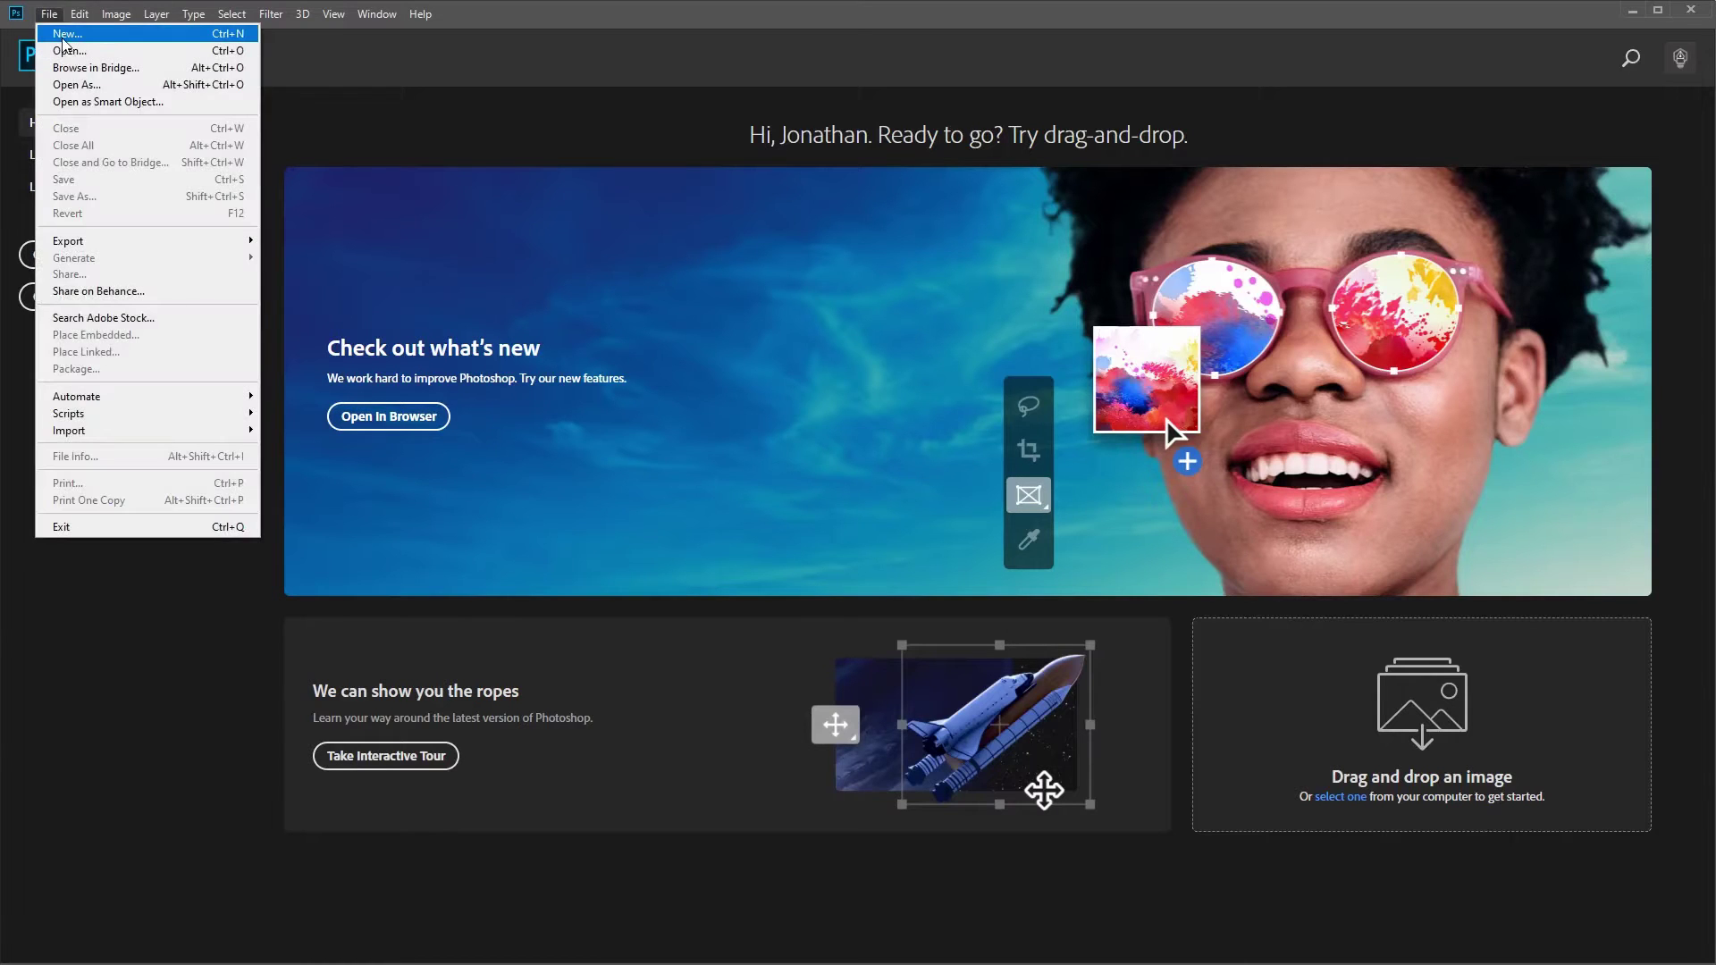
{"action": "left_click", "coordinate": [63, 34]}
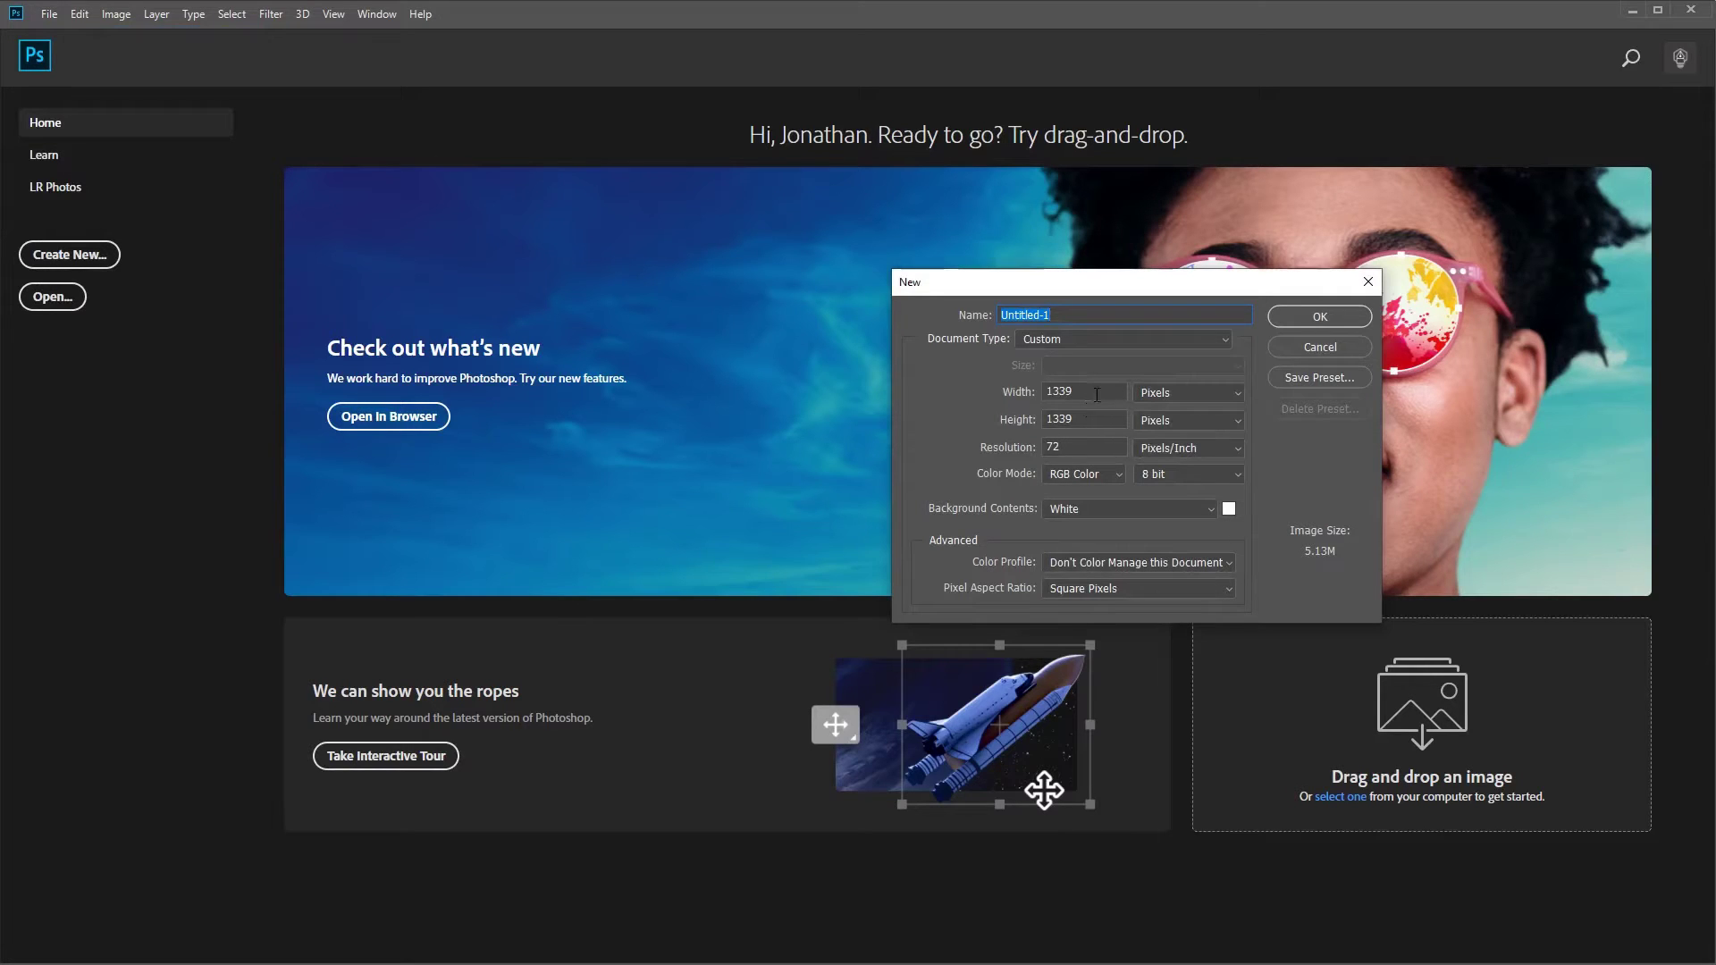
{"action": "left_click_drag", "start_coordinate": [1096, 394], "coordinate": [983, 393]}
{"action": "type", "text": "850"}
{"action": "left_click_drag", "start_coordinate": [1084, 428], "coordinate": [898, 433]}
{"action": "type", "text": "645"}
{"action": "left_click", "coordinate": [1290, 318]}
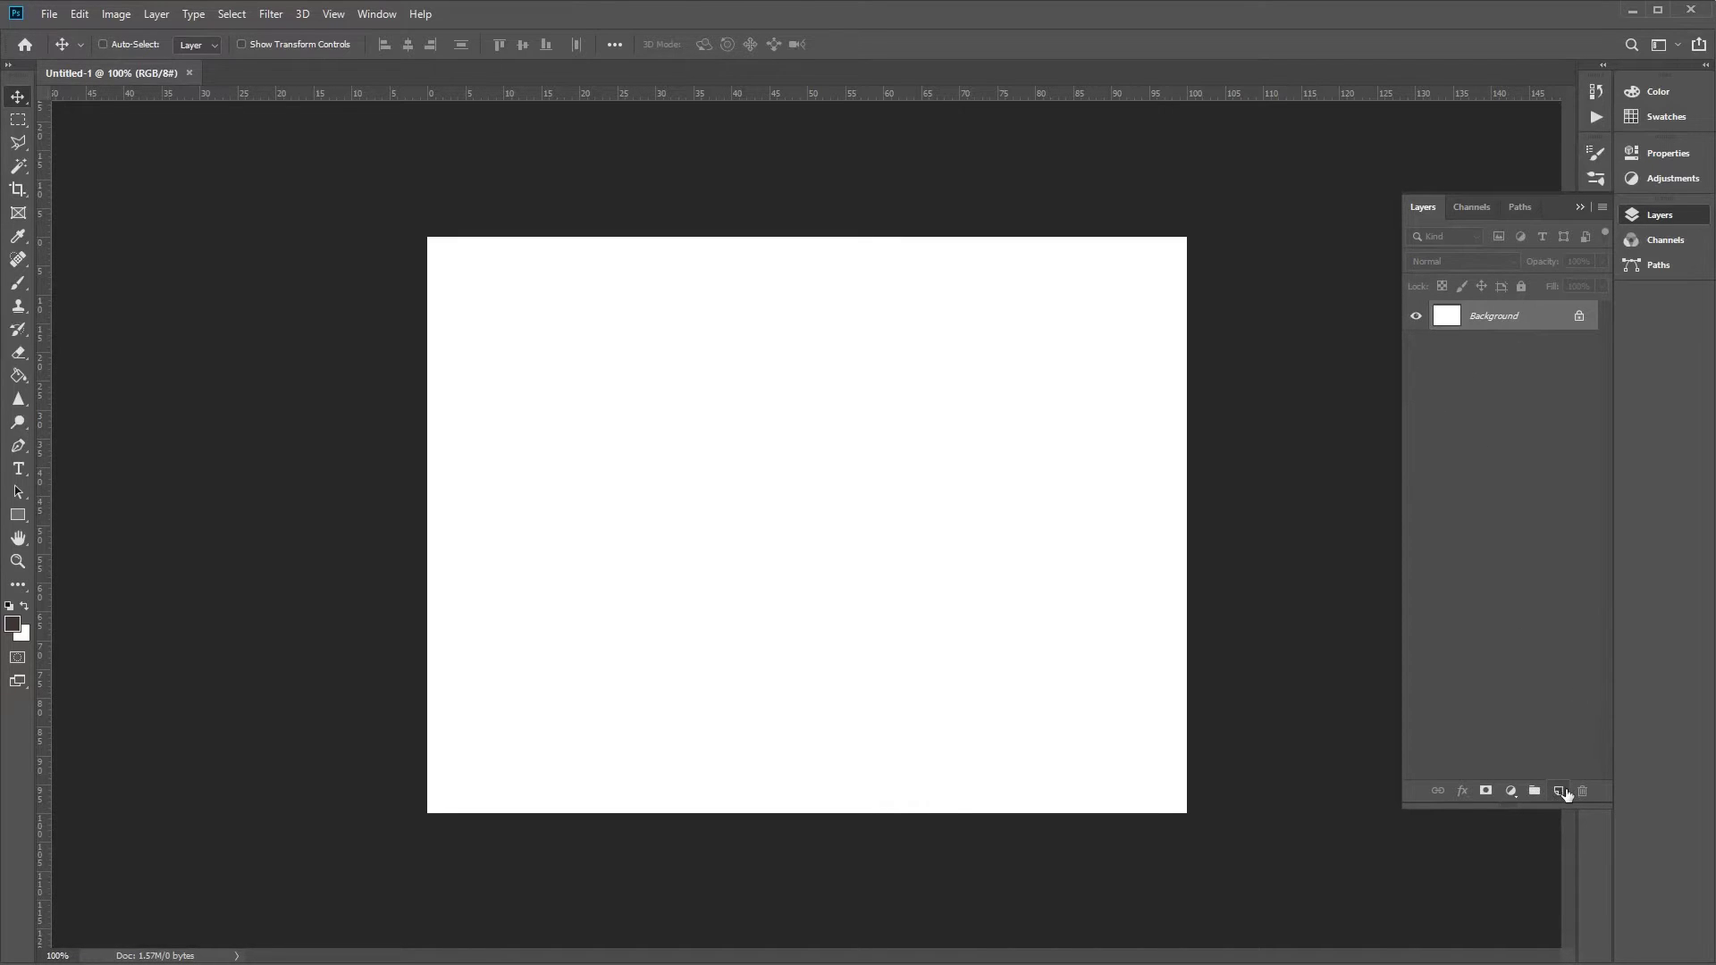
Add a new layer above the background and name it "sunburst BG".
{"action": "left_click", "coordinate": [1559, 791]}
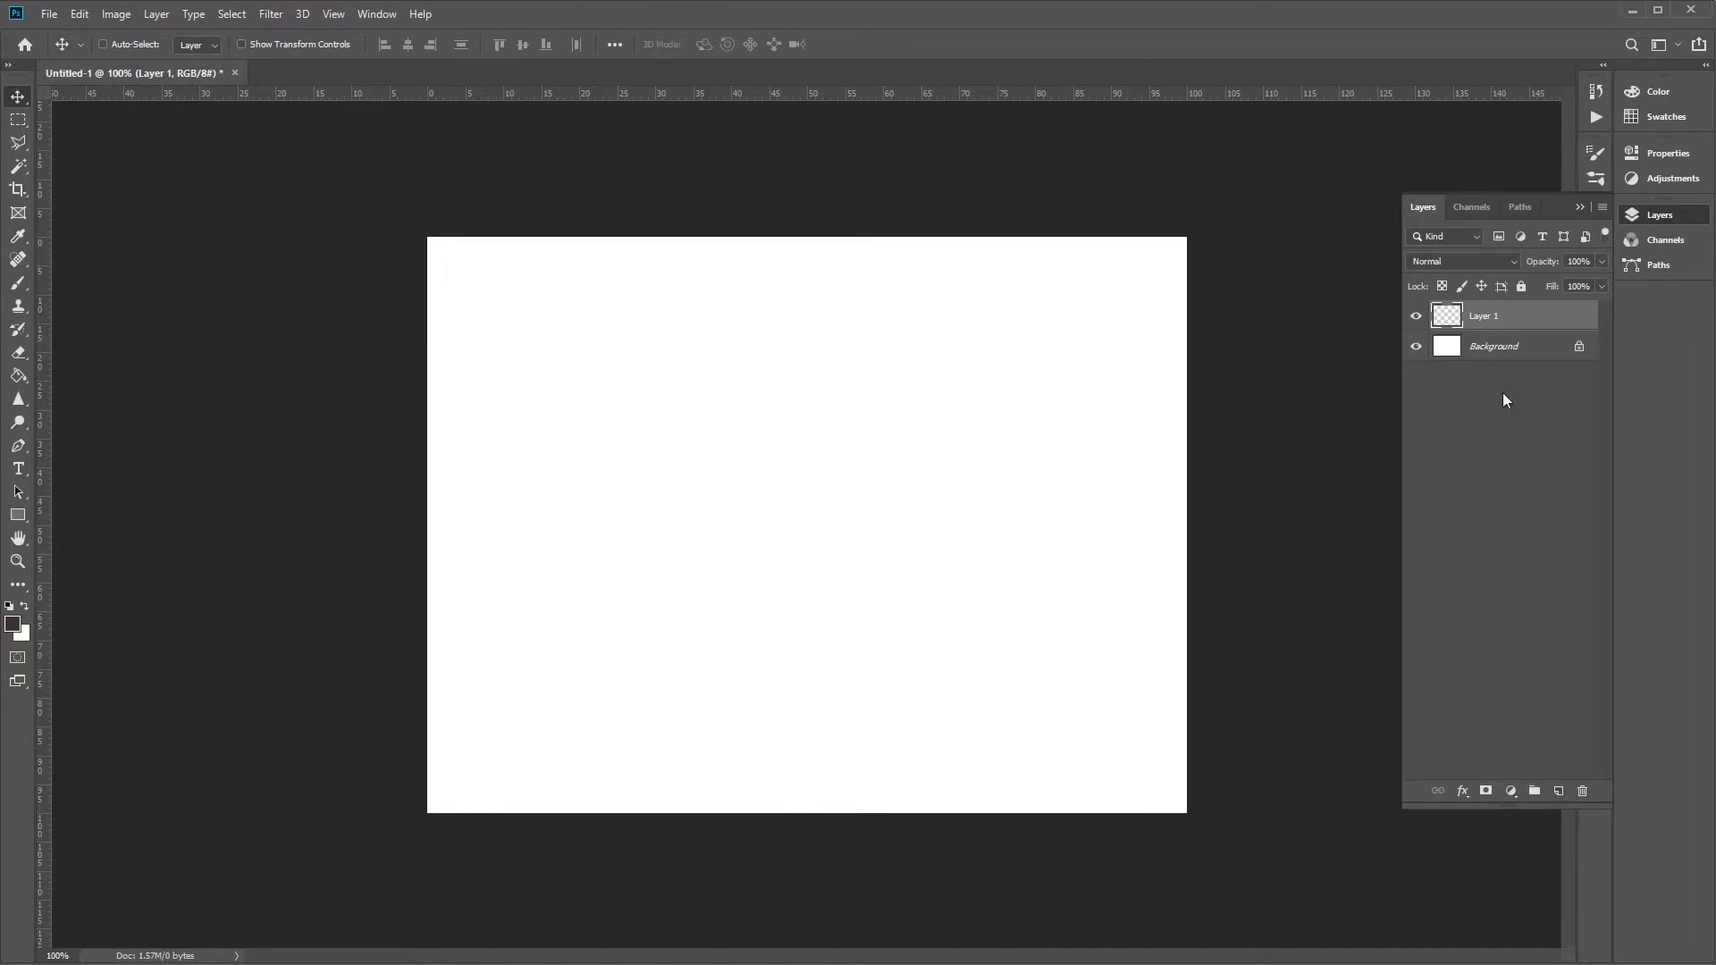
{"action": "double_click", "coordinate": [1482, 319]}
{"action": "type", "text": "sunburst BG"}
{"action": "key", "text": "Return"}
Choose the Gradient tool and set the starting color stop of its gradient to 777777.
{"action": "left_click", "coordinate": [18, 375]}
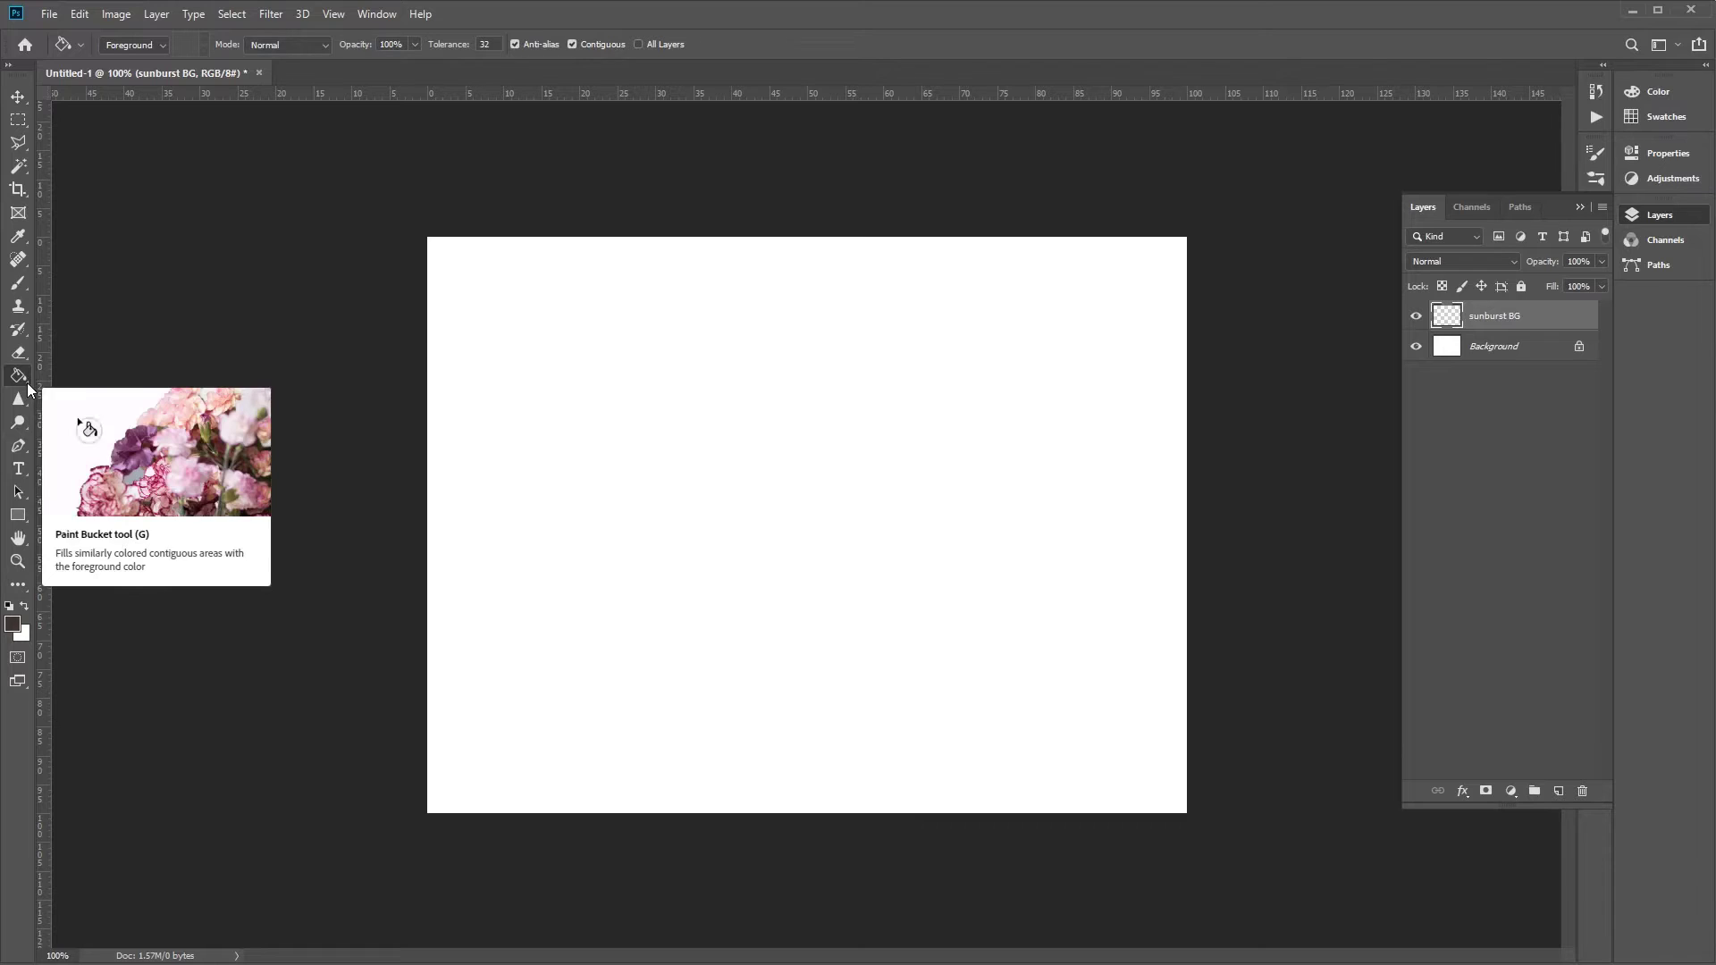
{"action": "right_click", "coordinate": [27, 382]}
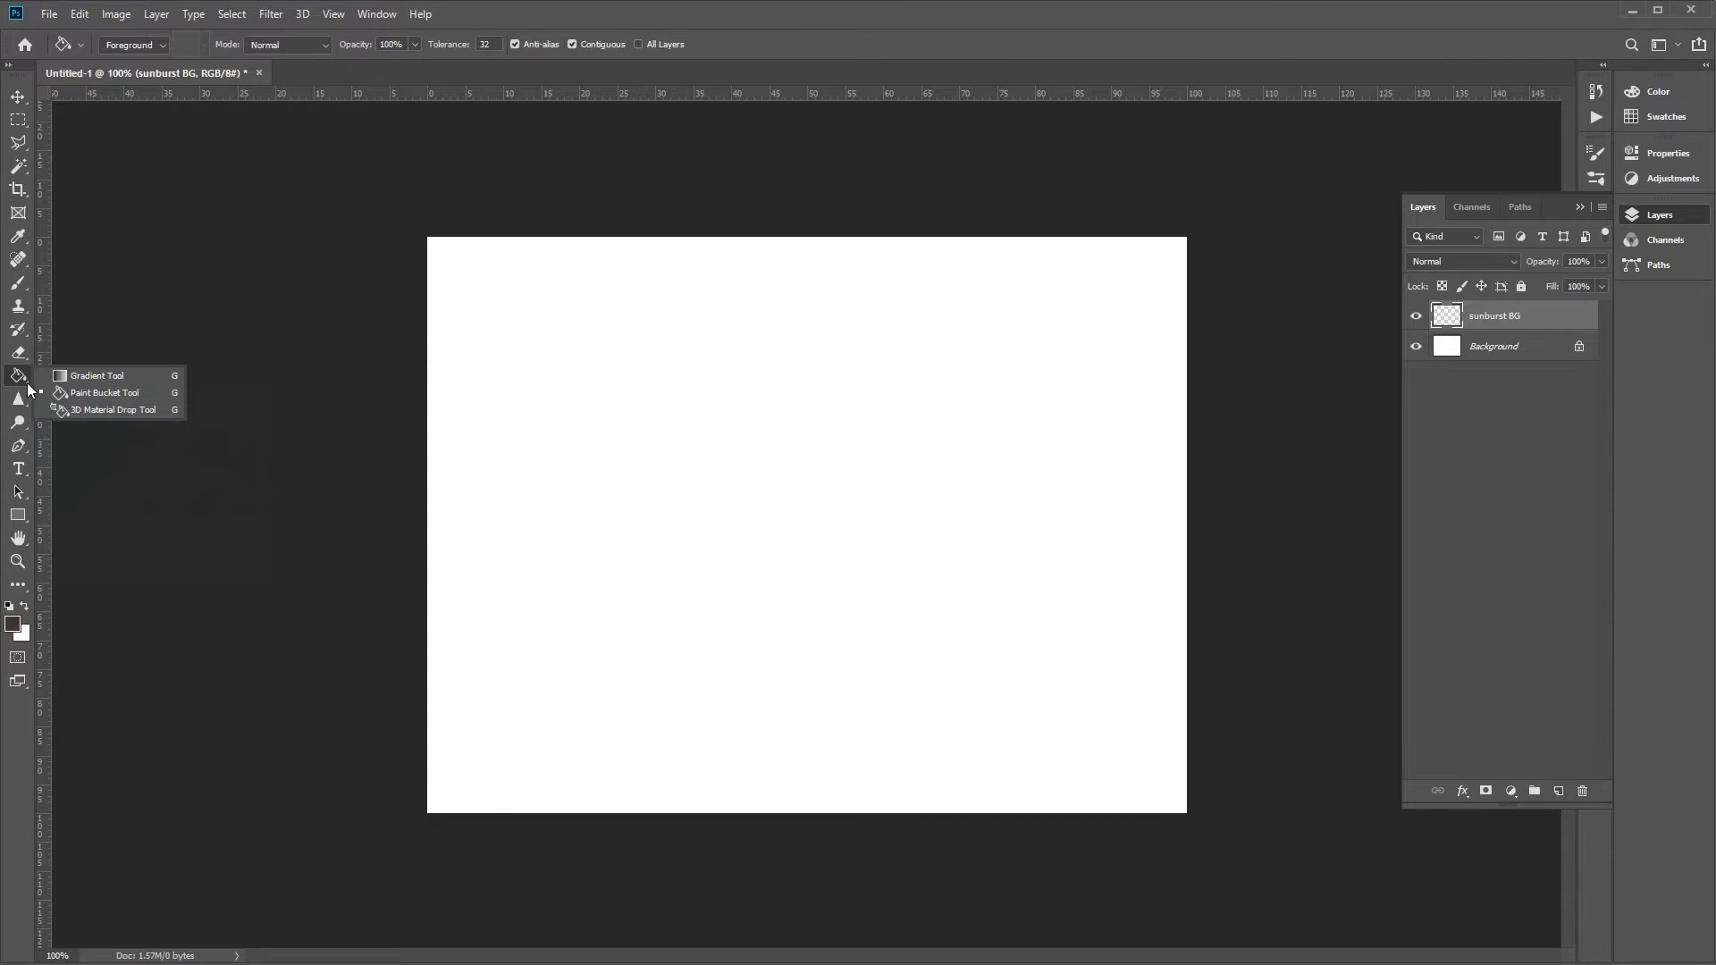
{"action": "left_click", "coordinate": [99, 376]}
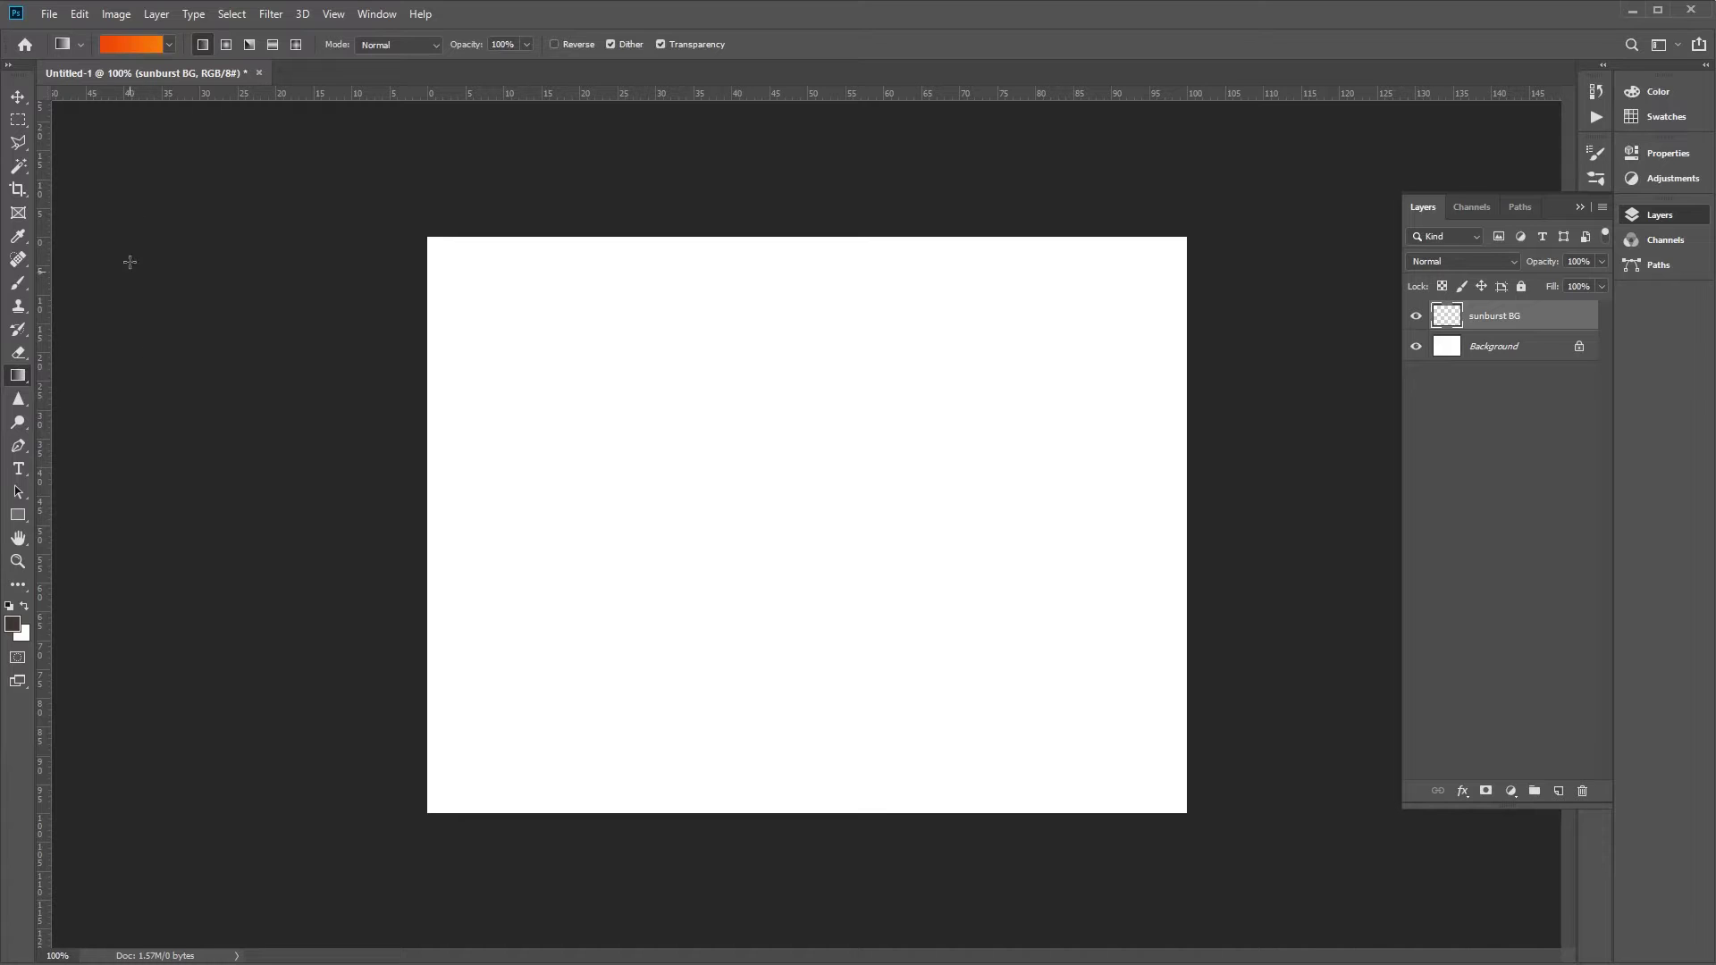
{"action": "left_click", "coordinate": [125, 42]}
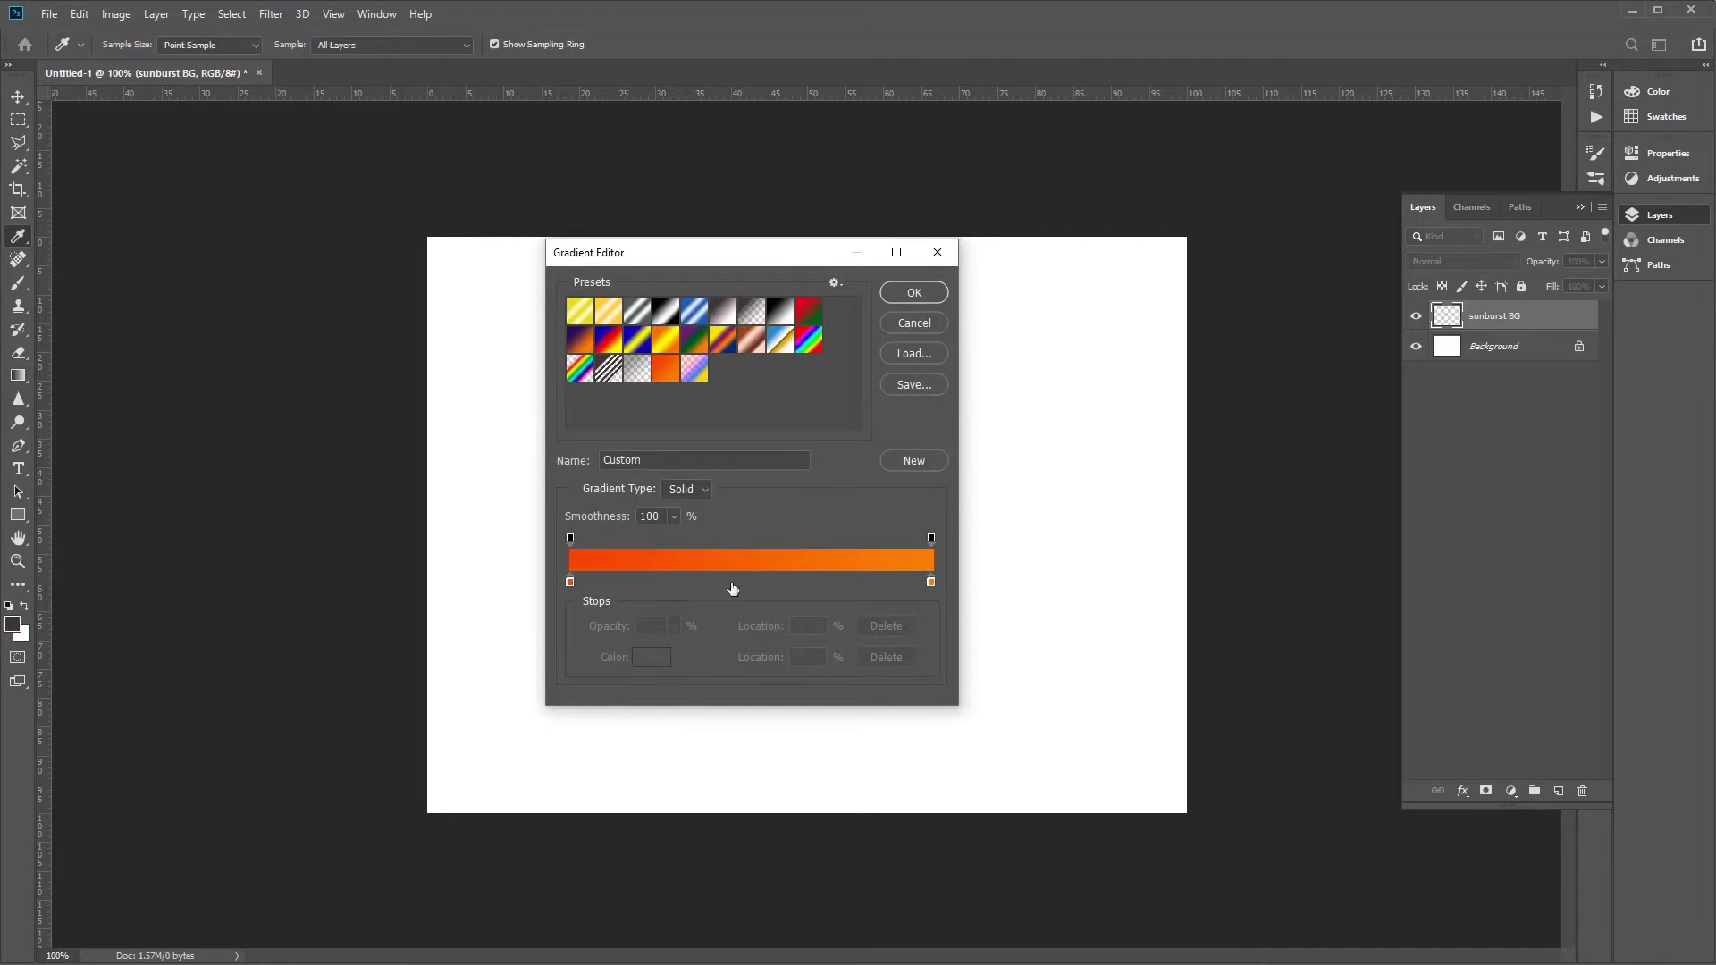
{"action": "left_click", "coordinate": [930, 582]}
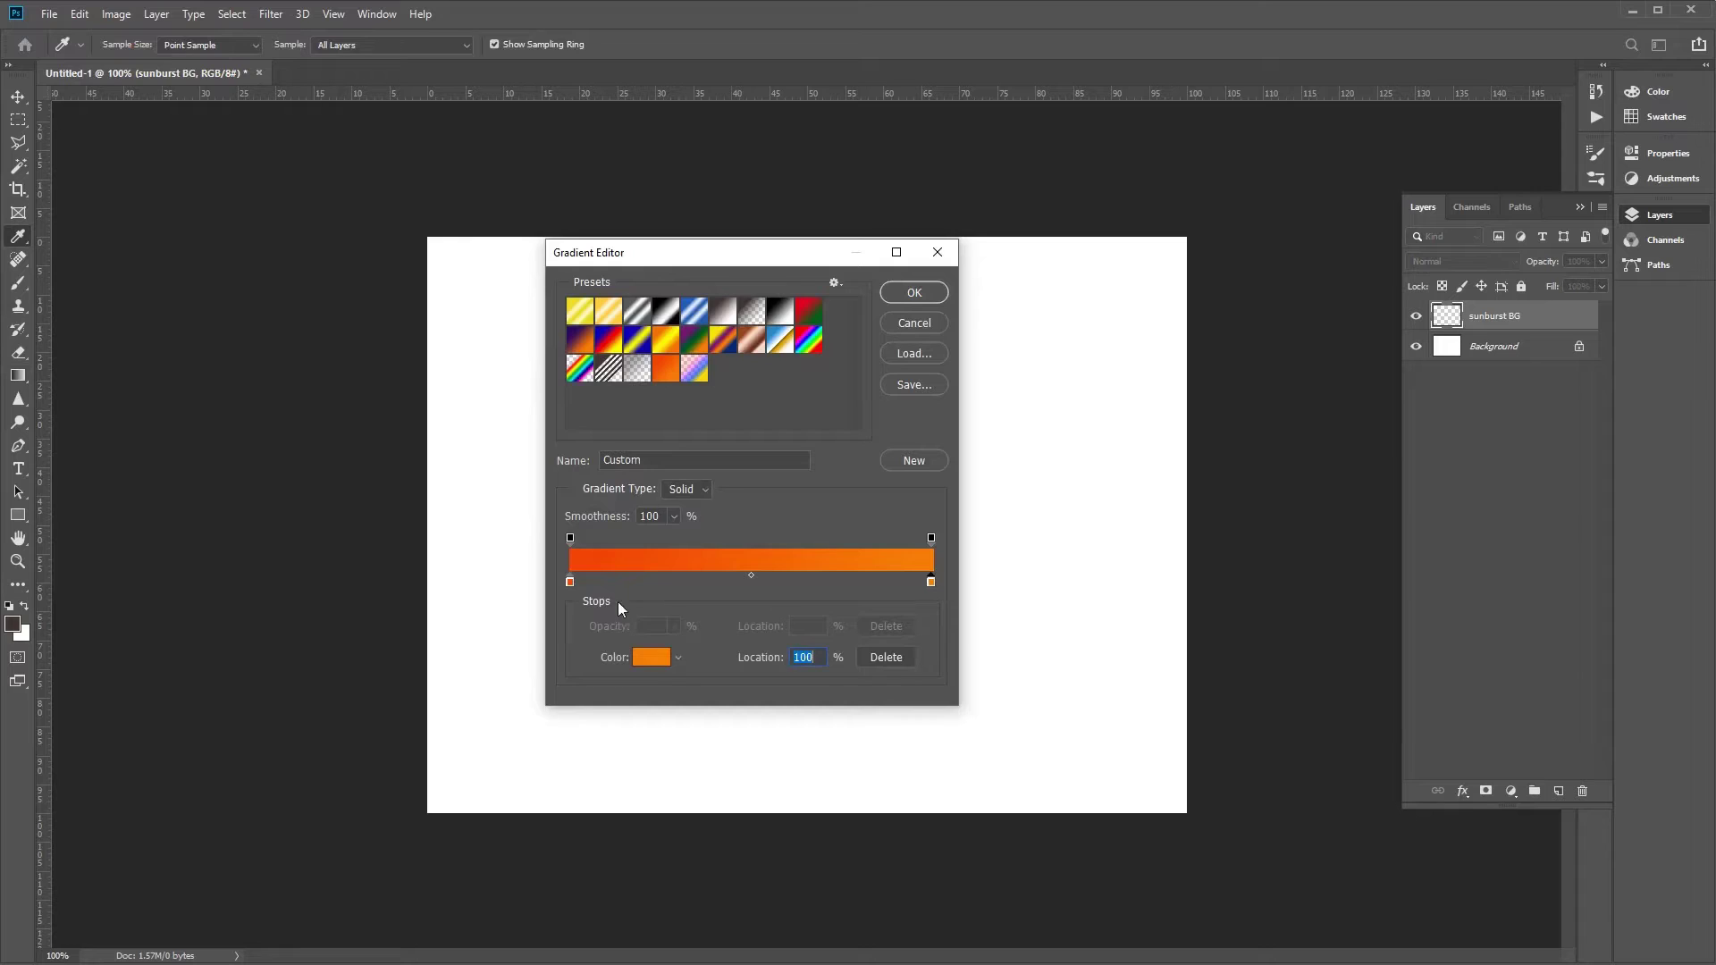
{"action": "left_click", "coordinate": [571, 582]}
{"action": "left_click", "coordinate": [637, 661]}
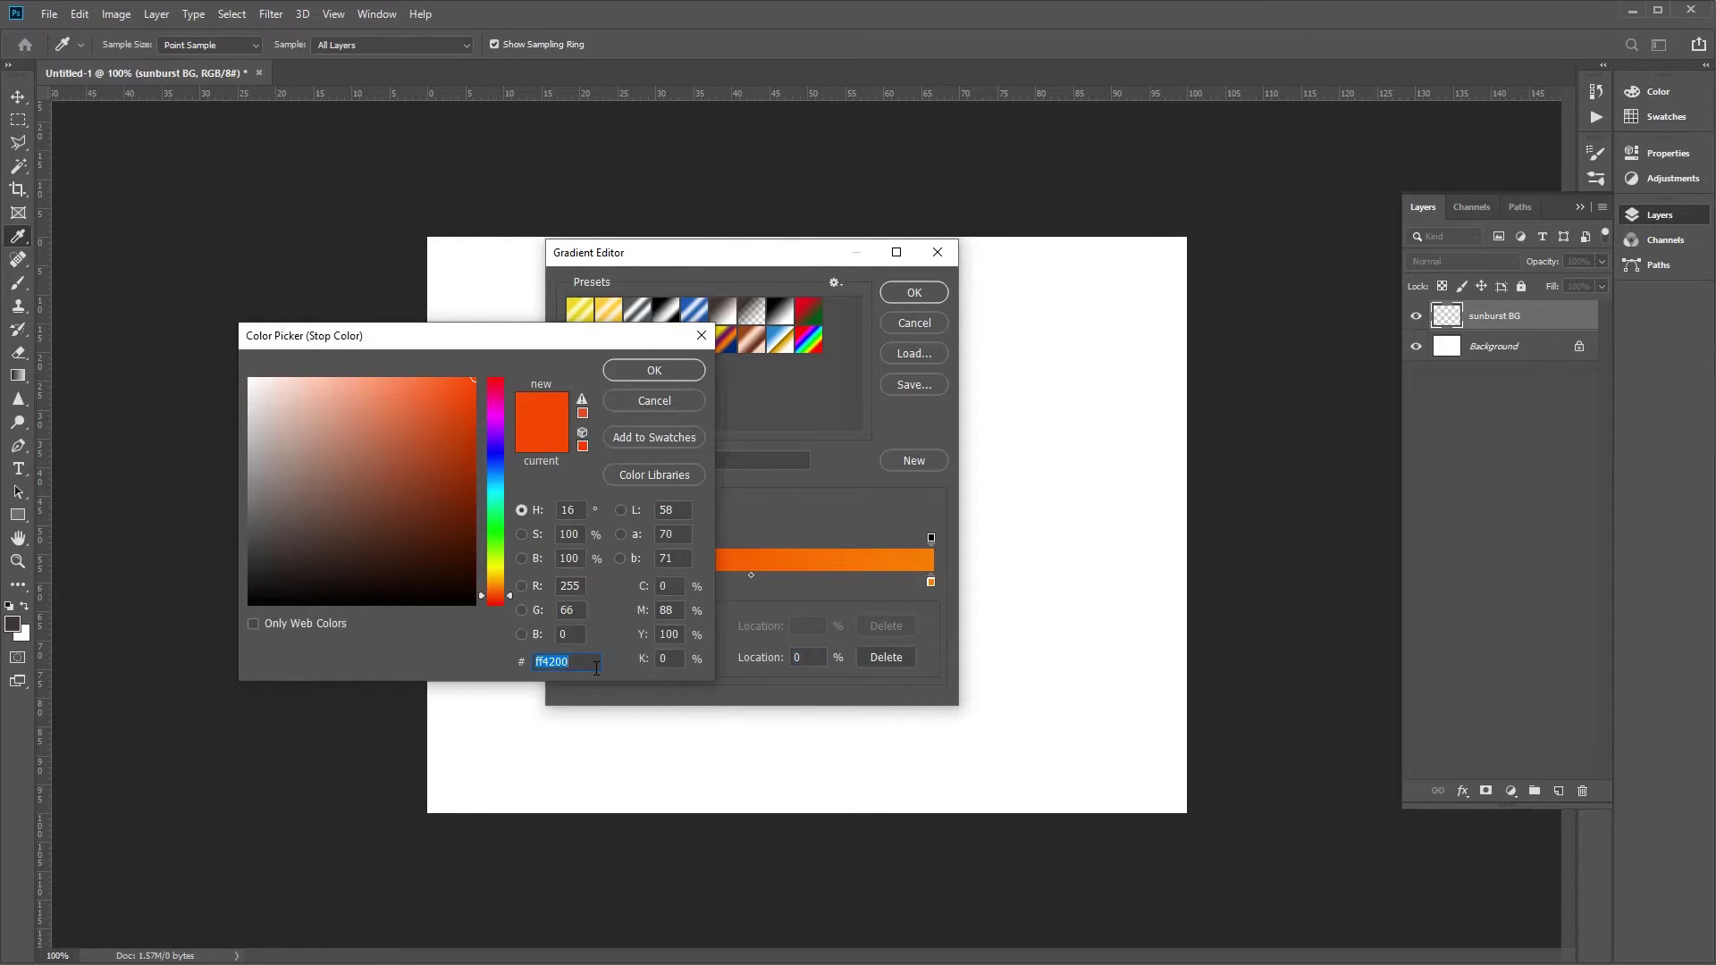
{"action": "type", "text": "7"}
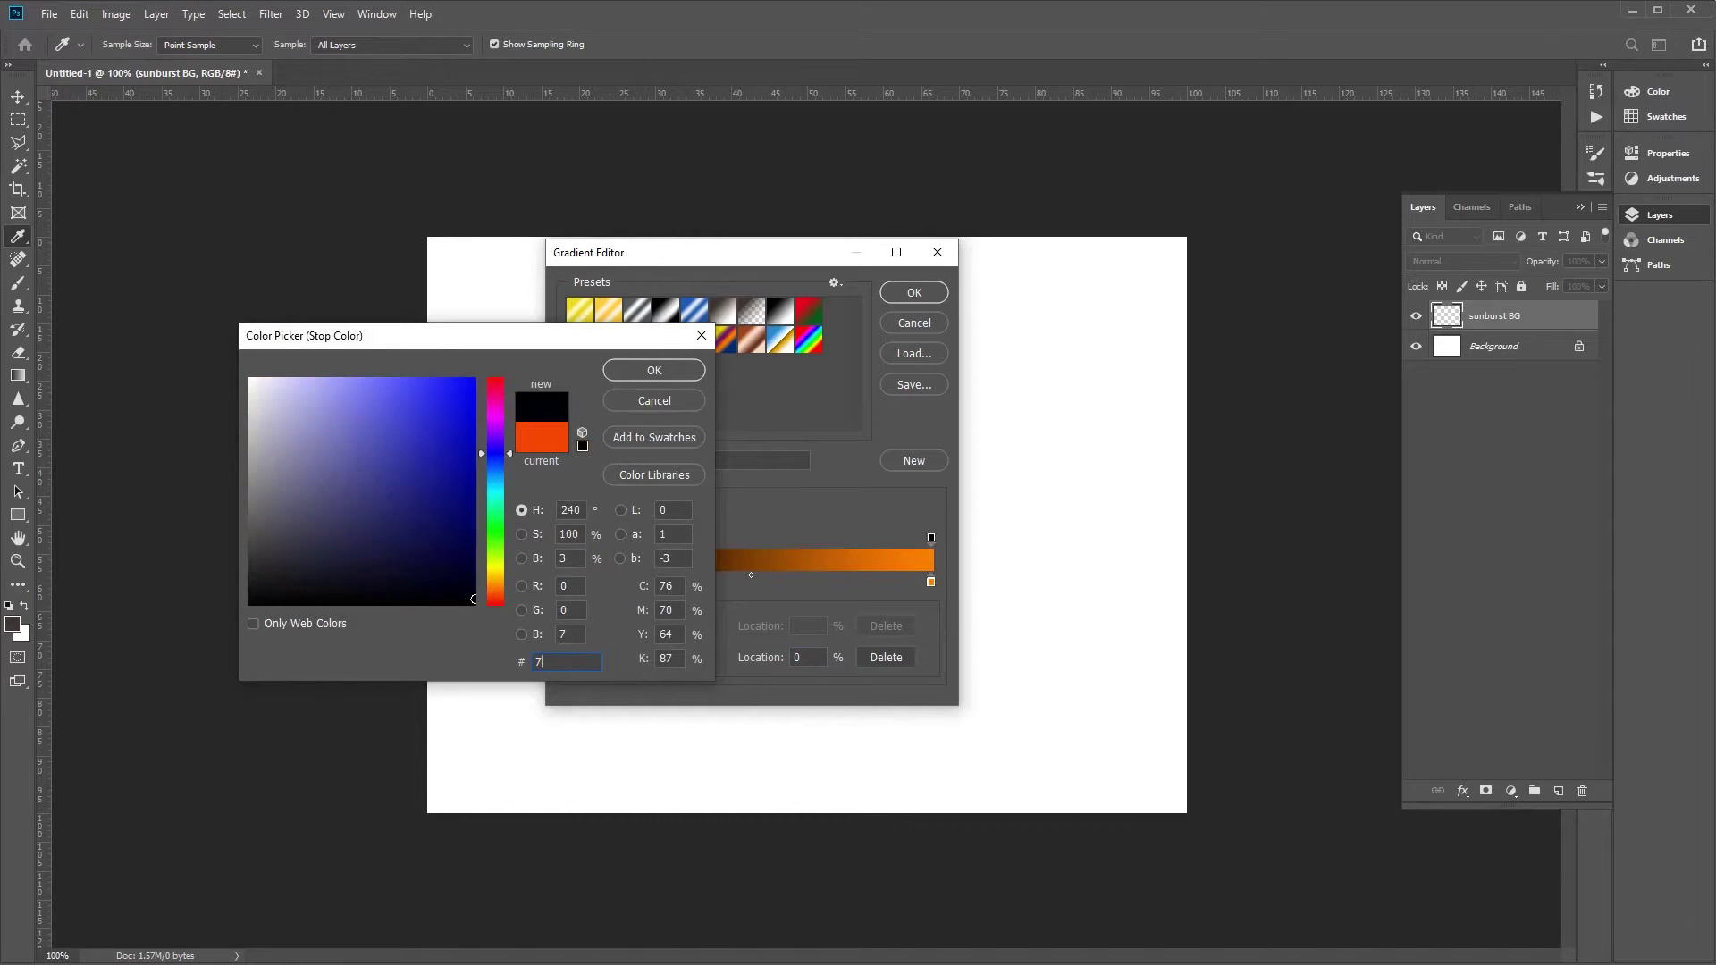
{"action": "type", "text": "7777"}
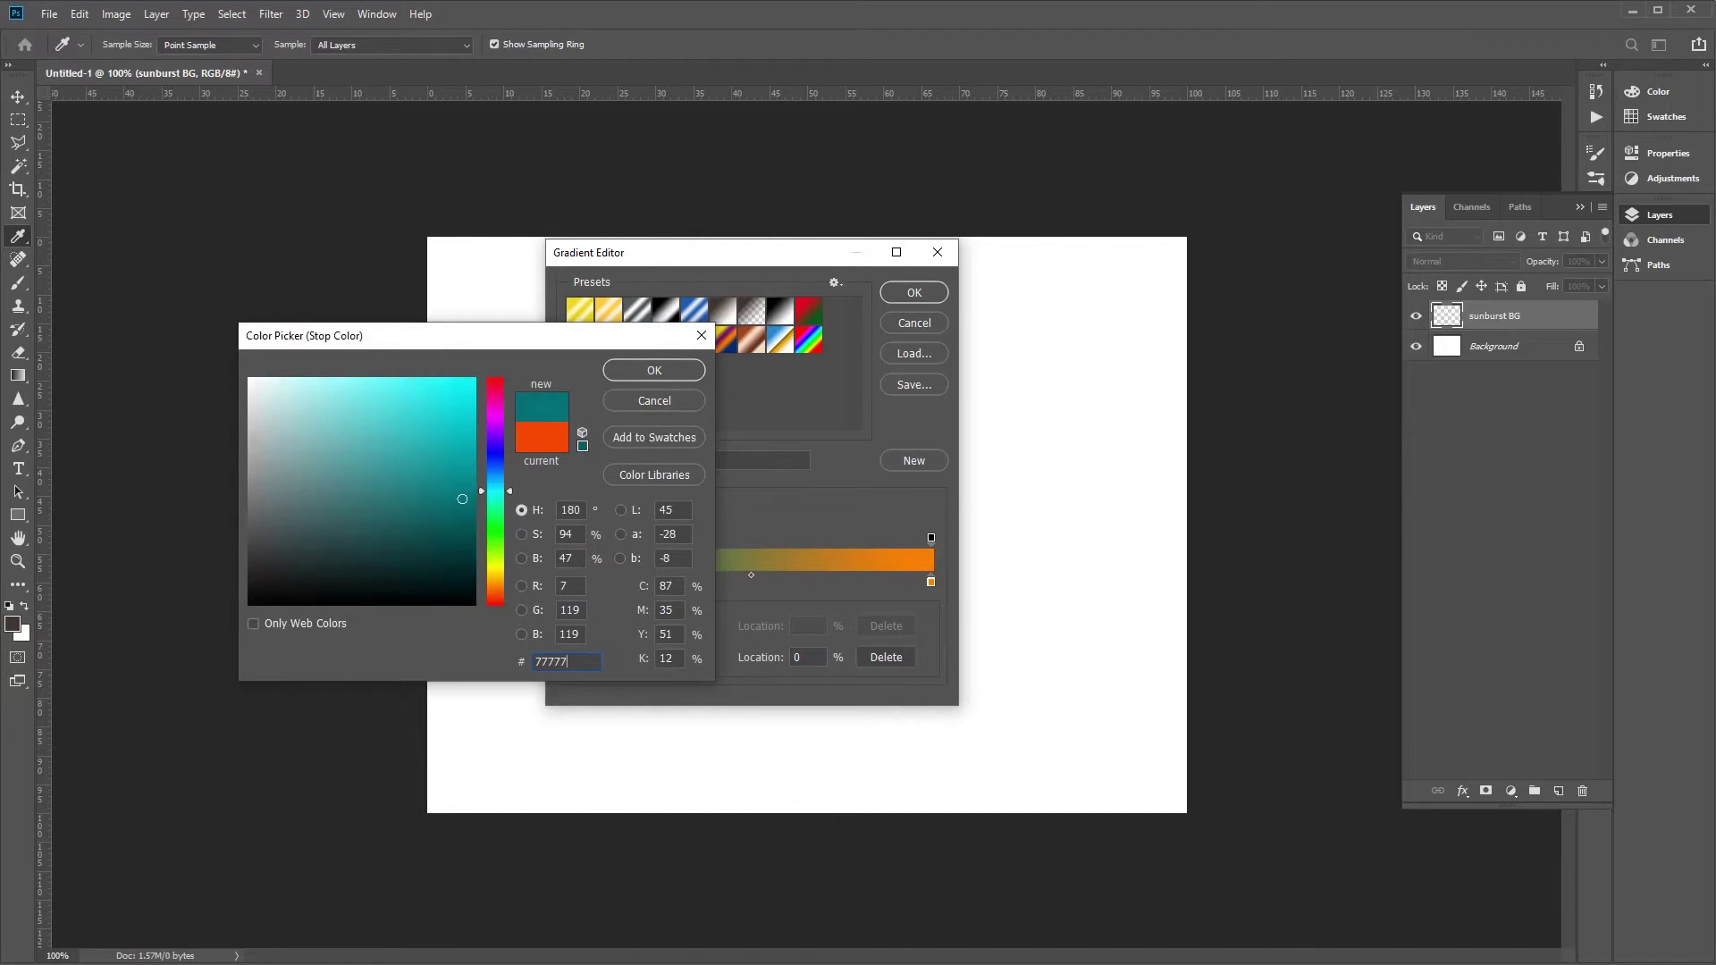
{"action": "type", "text": "7"}
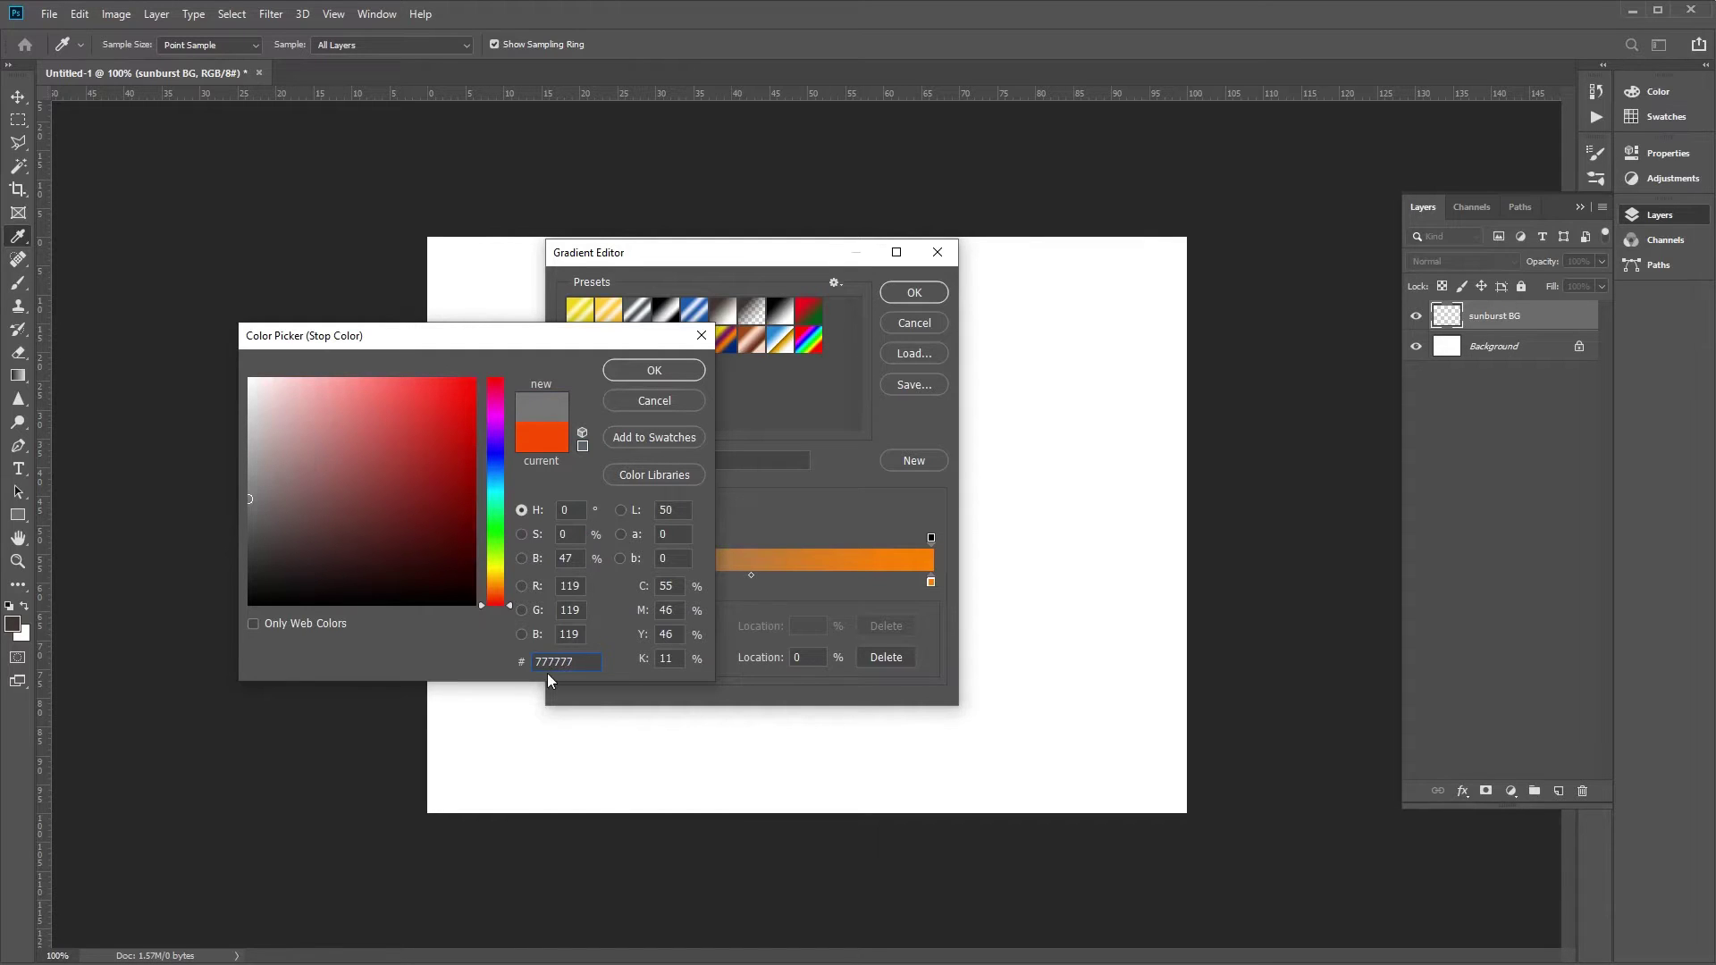
{"action": "left_click", "coordinate": [653, 374]}
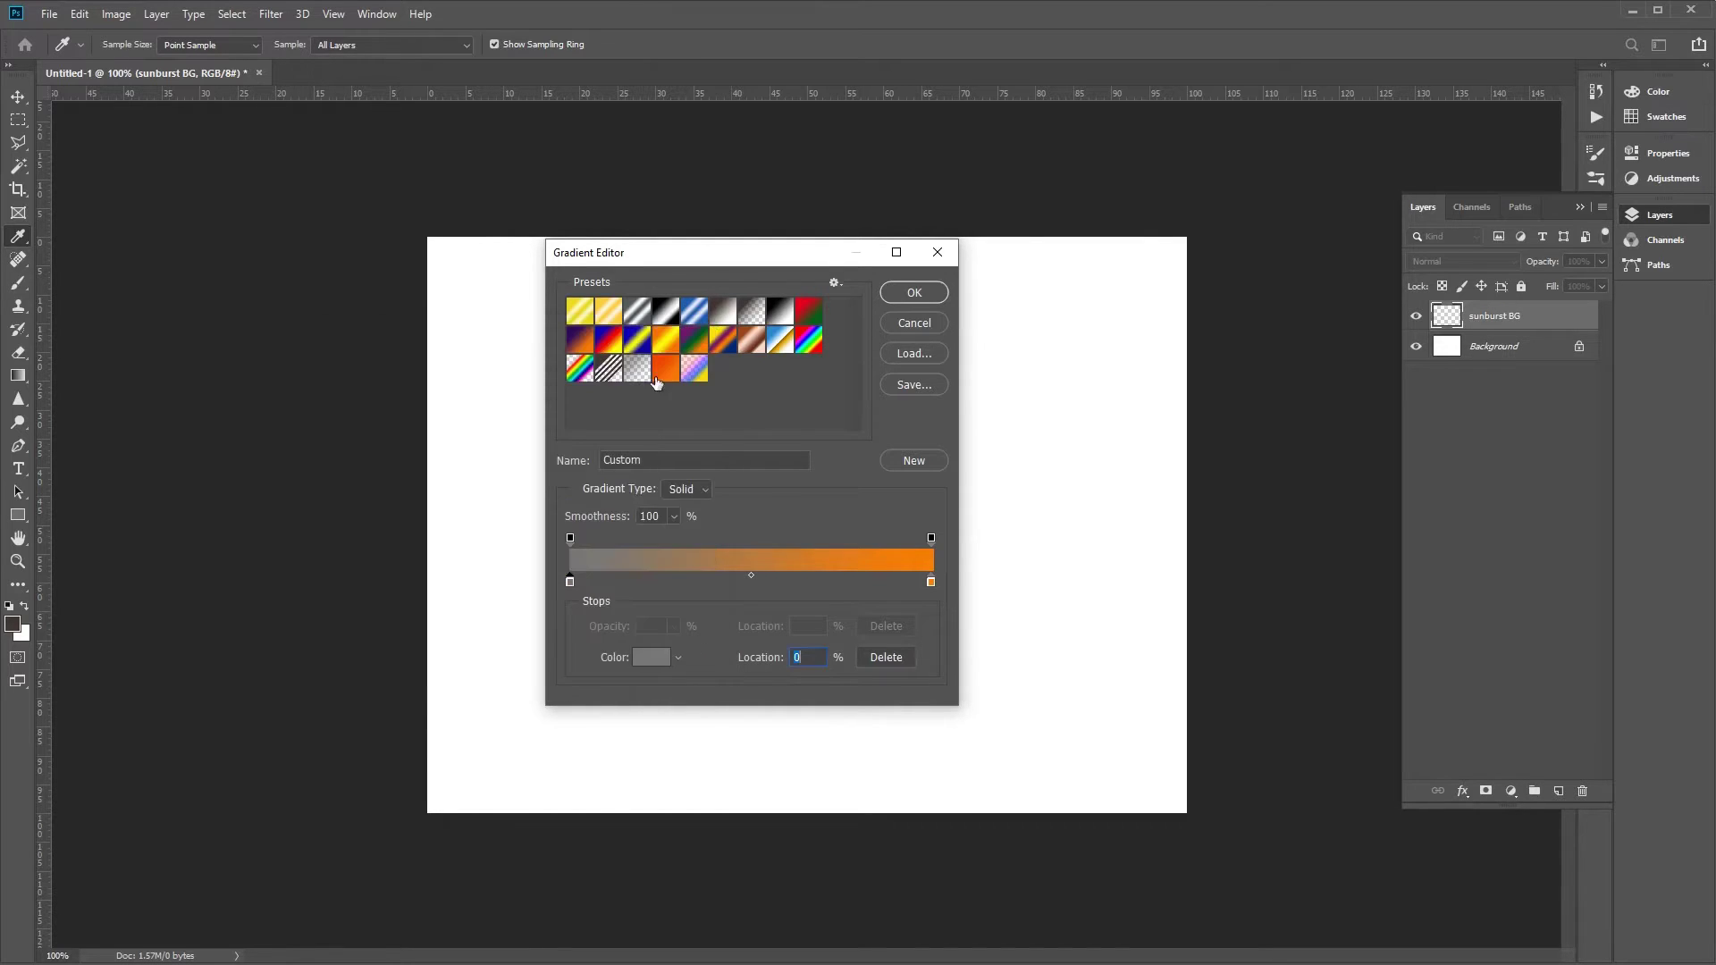
Set the gradient's end color stop to c5c5c5 and fill the sunburst BG layer with a linear gradient from bottom to top.
{"action": "left_click", "coordinate": [931, 583]}
{"action": "left_click", "coordinate": [659, 661]}
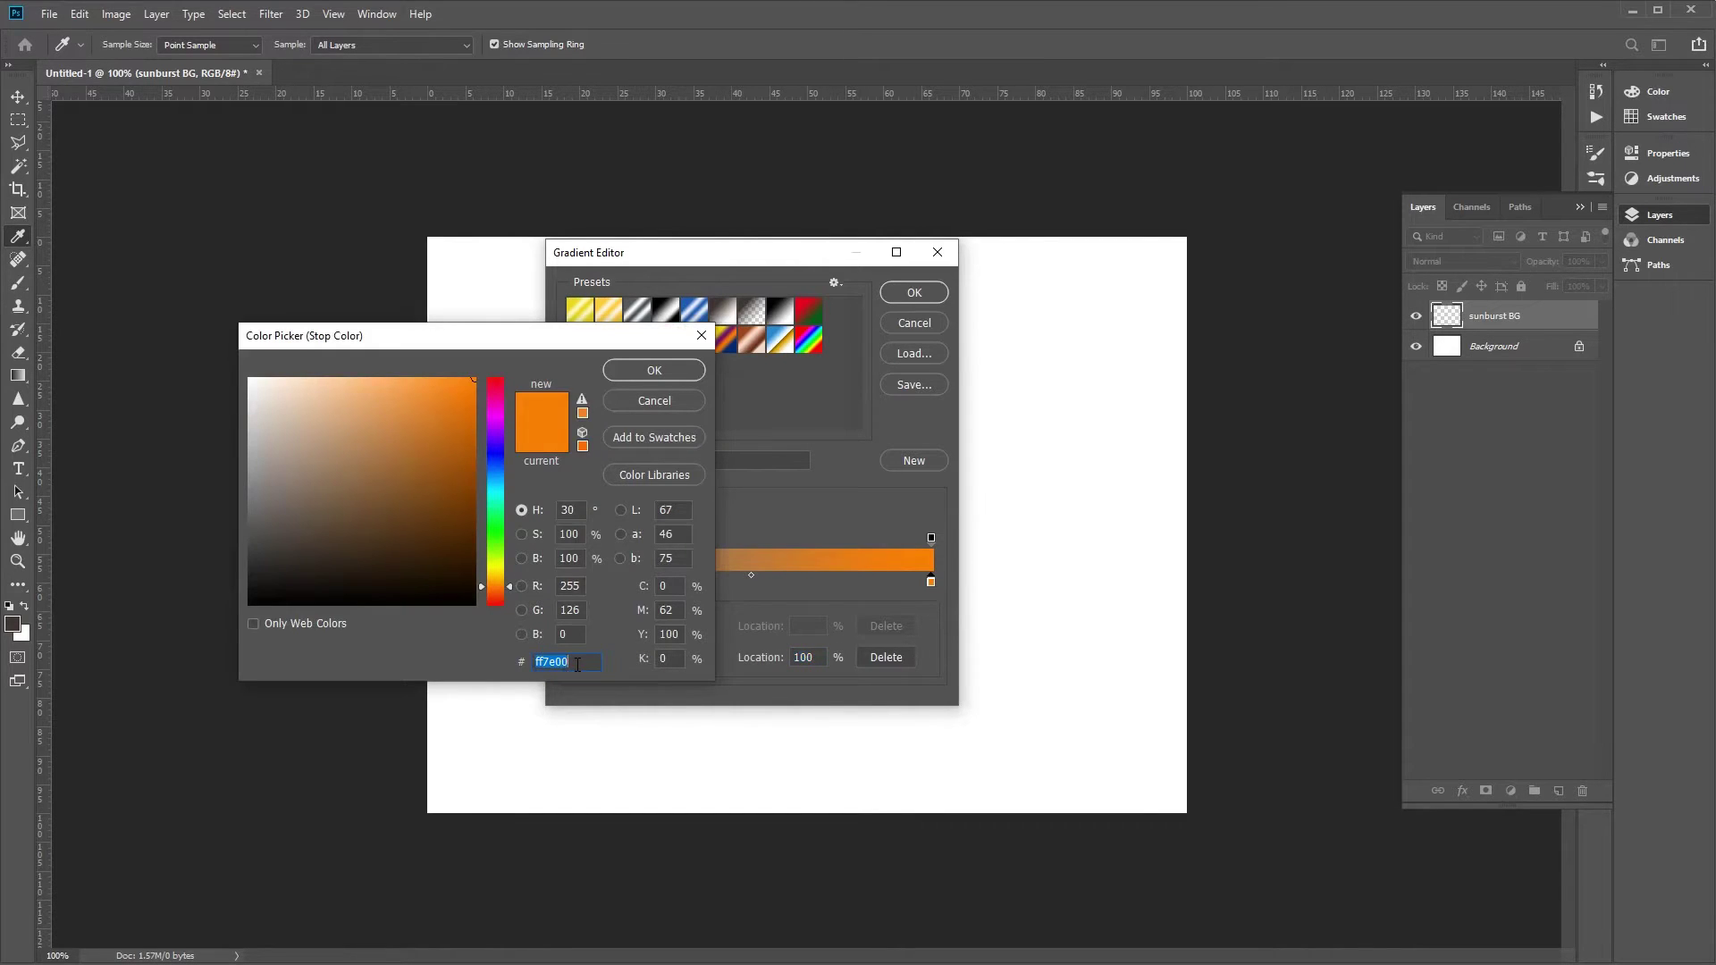
{"action": "type", "text": "c5c5"}
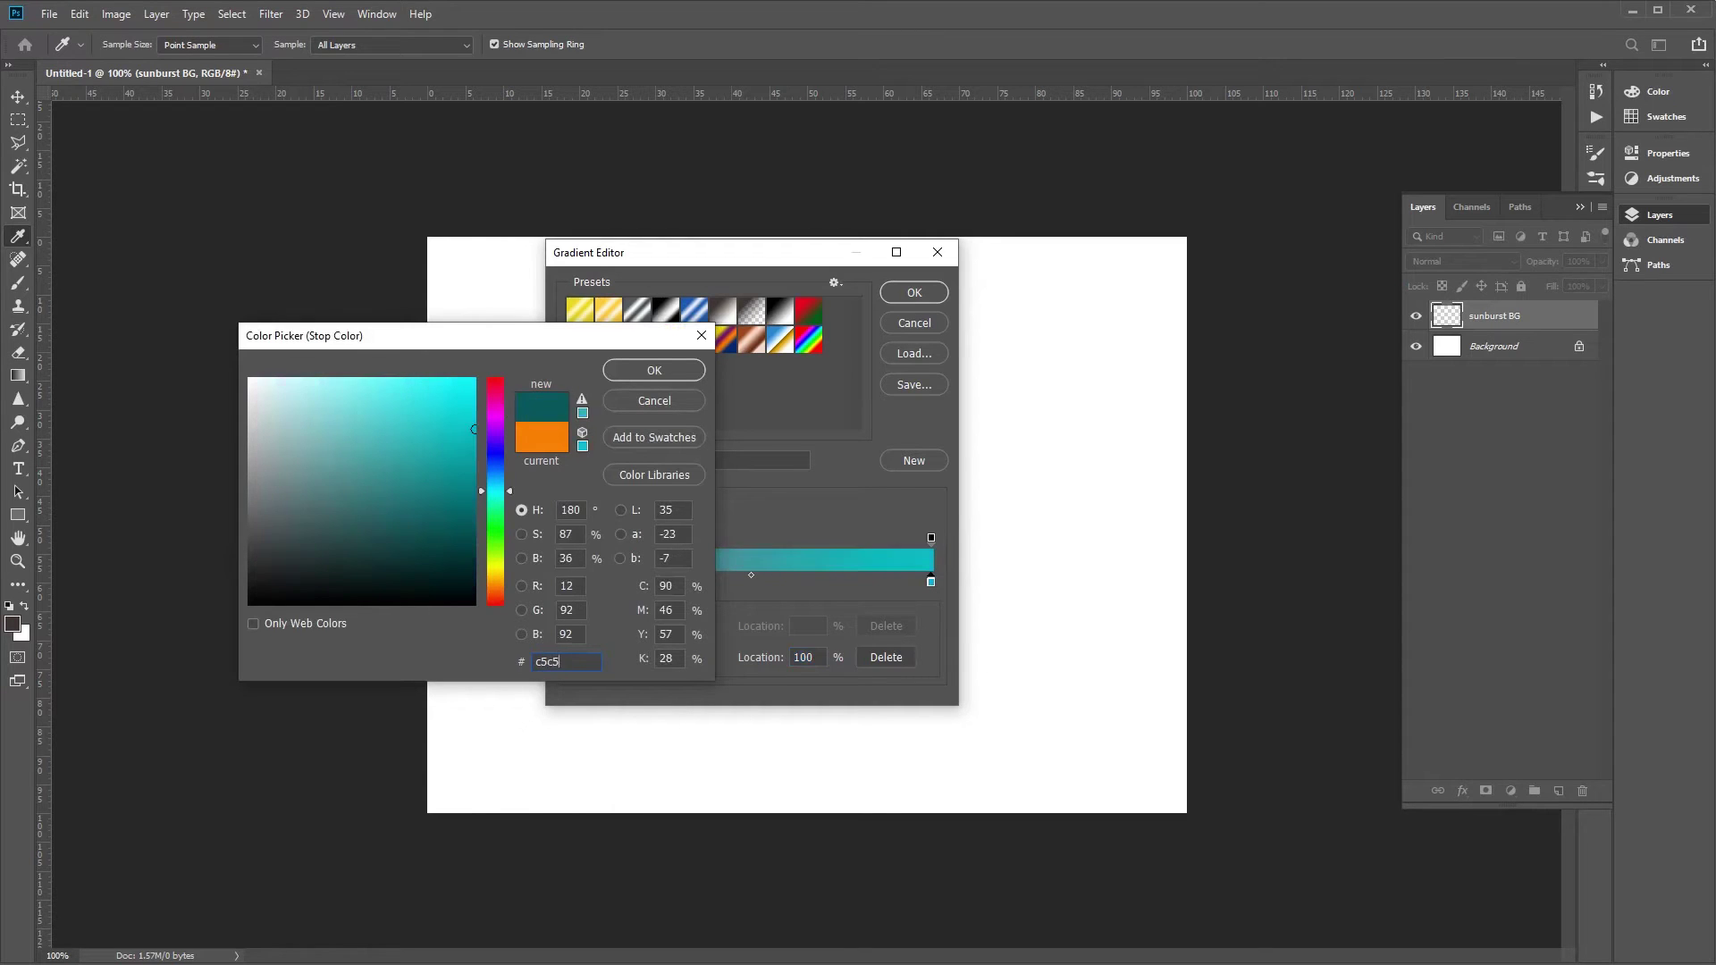
{"action": "type", "text": "c5"}
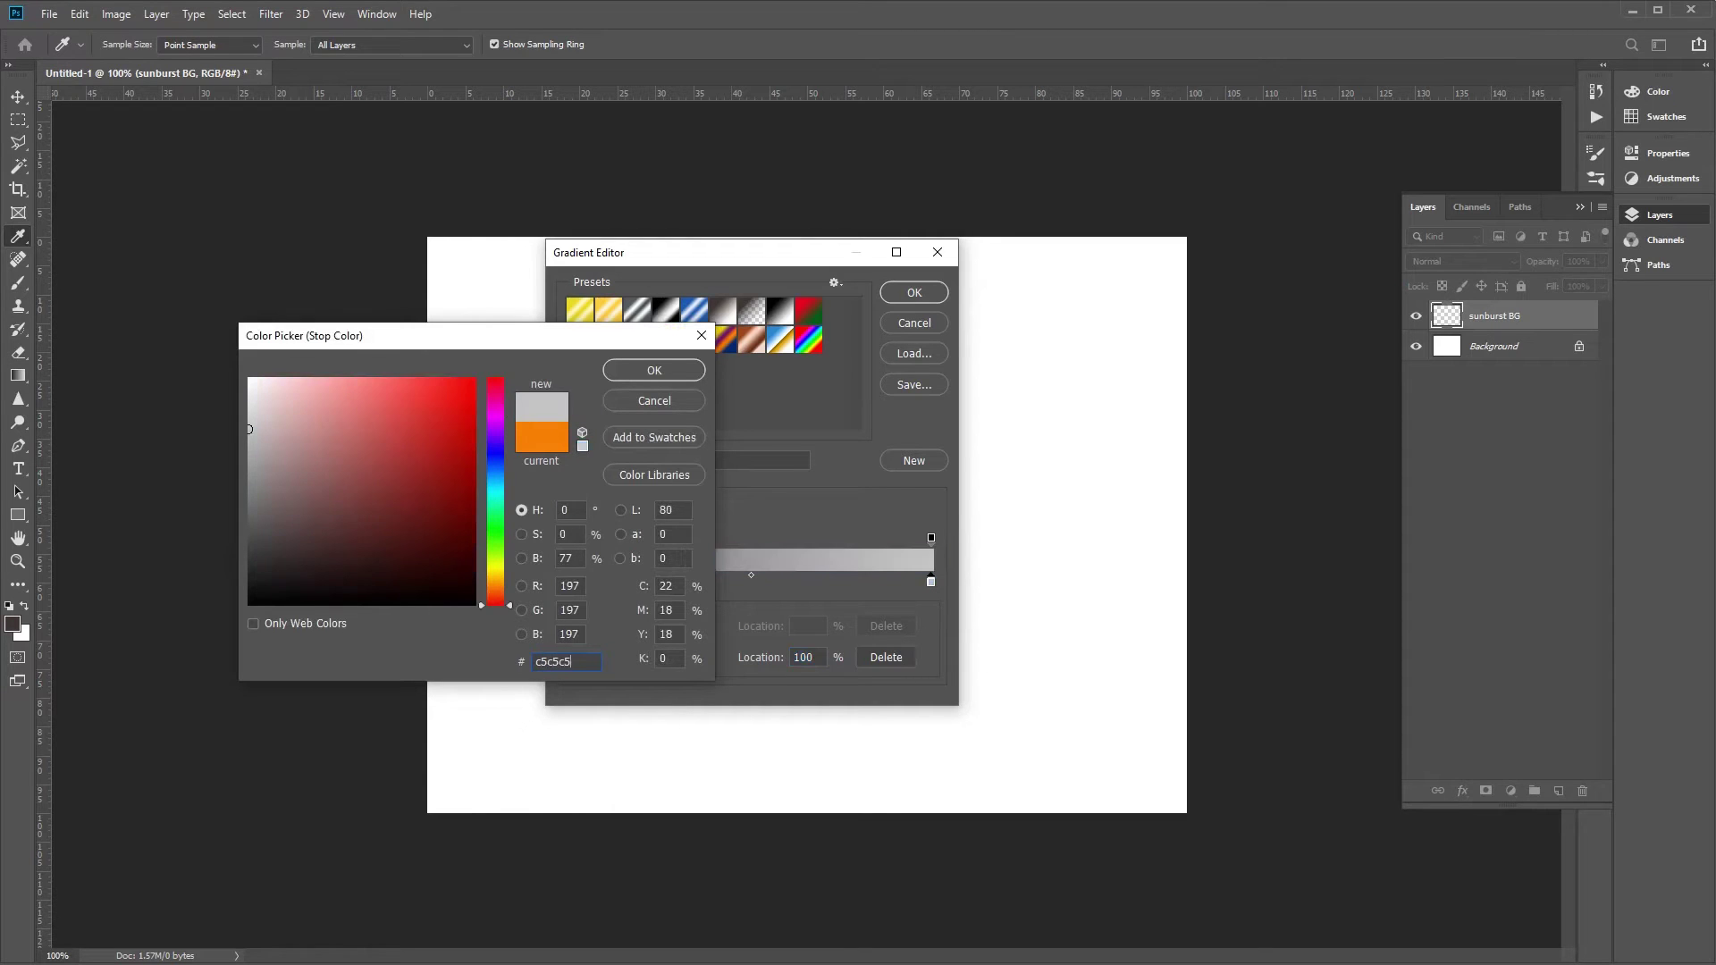
{"action": "left_click", "coordinate": [648, 372]}
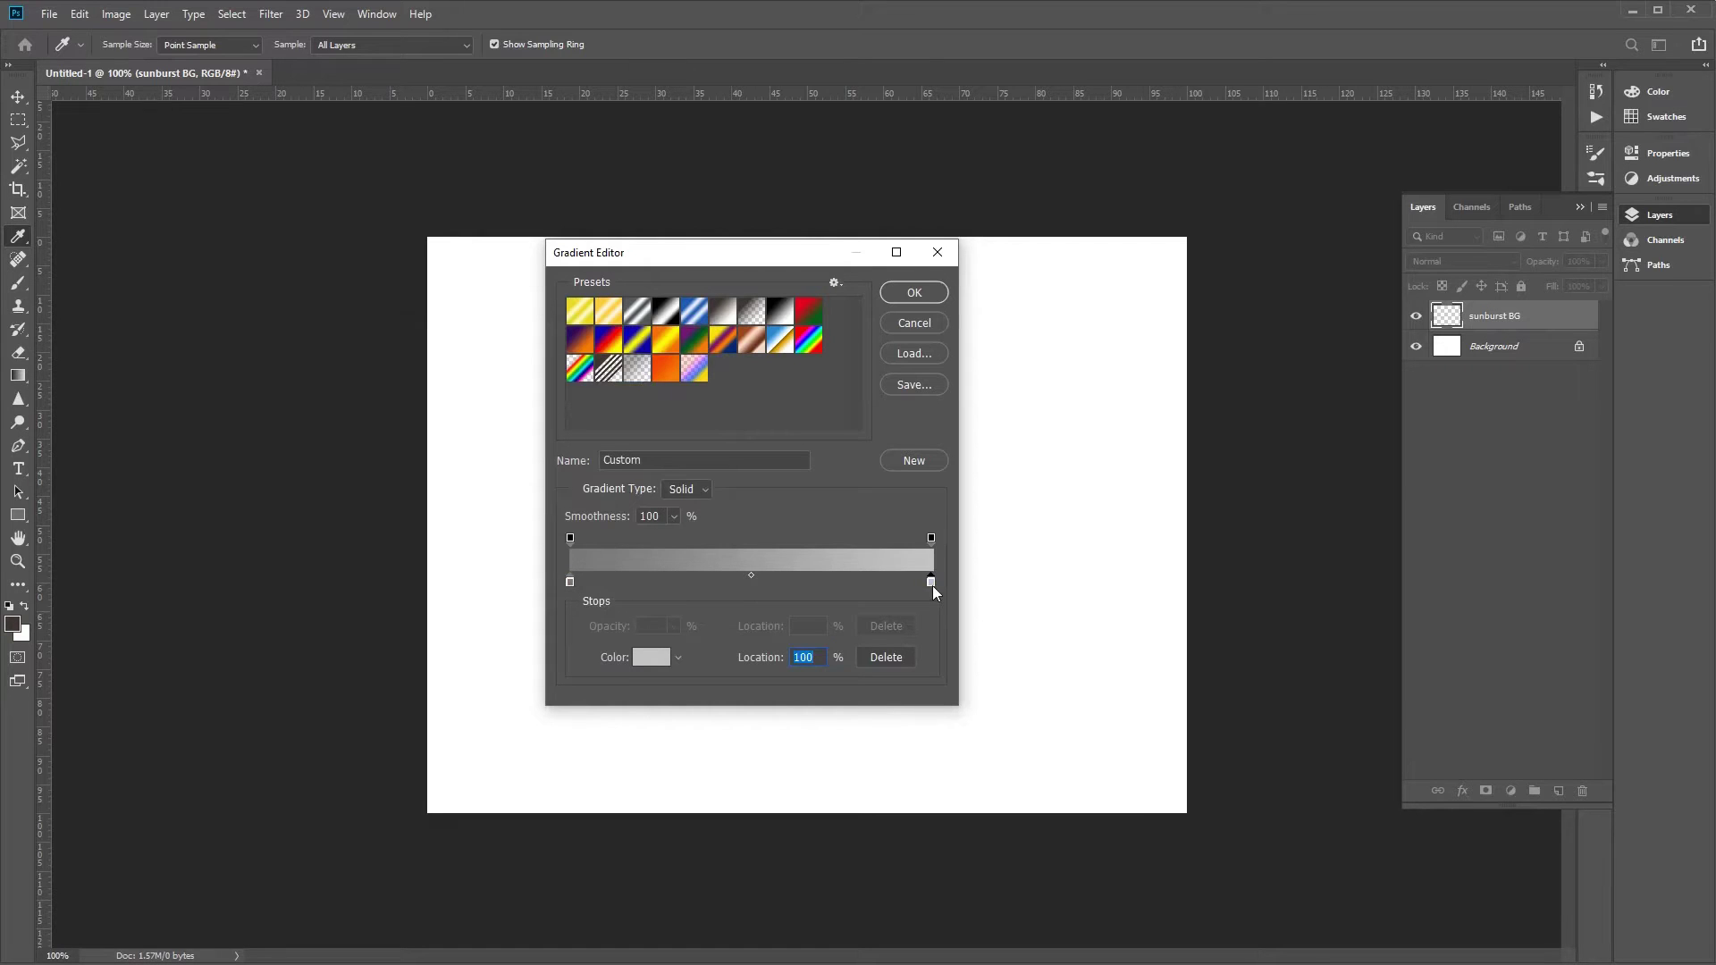
{"action": "left_click", "coordinate": [930, 298]}
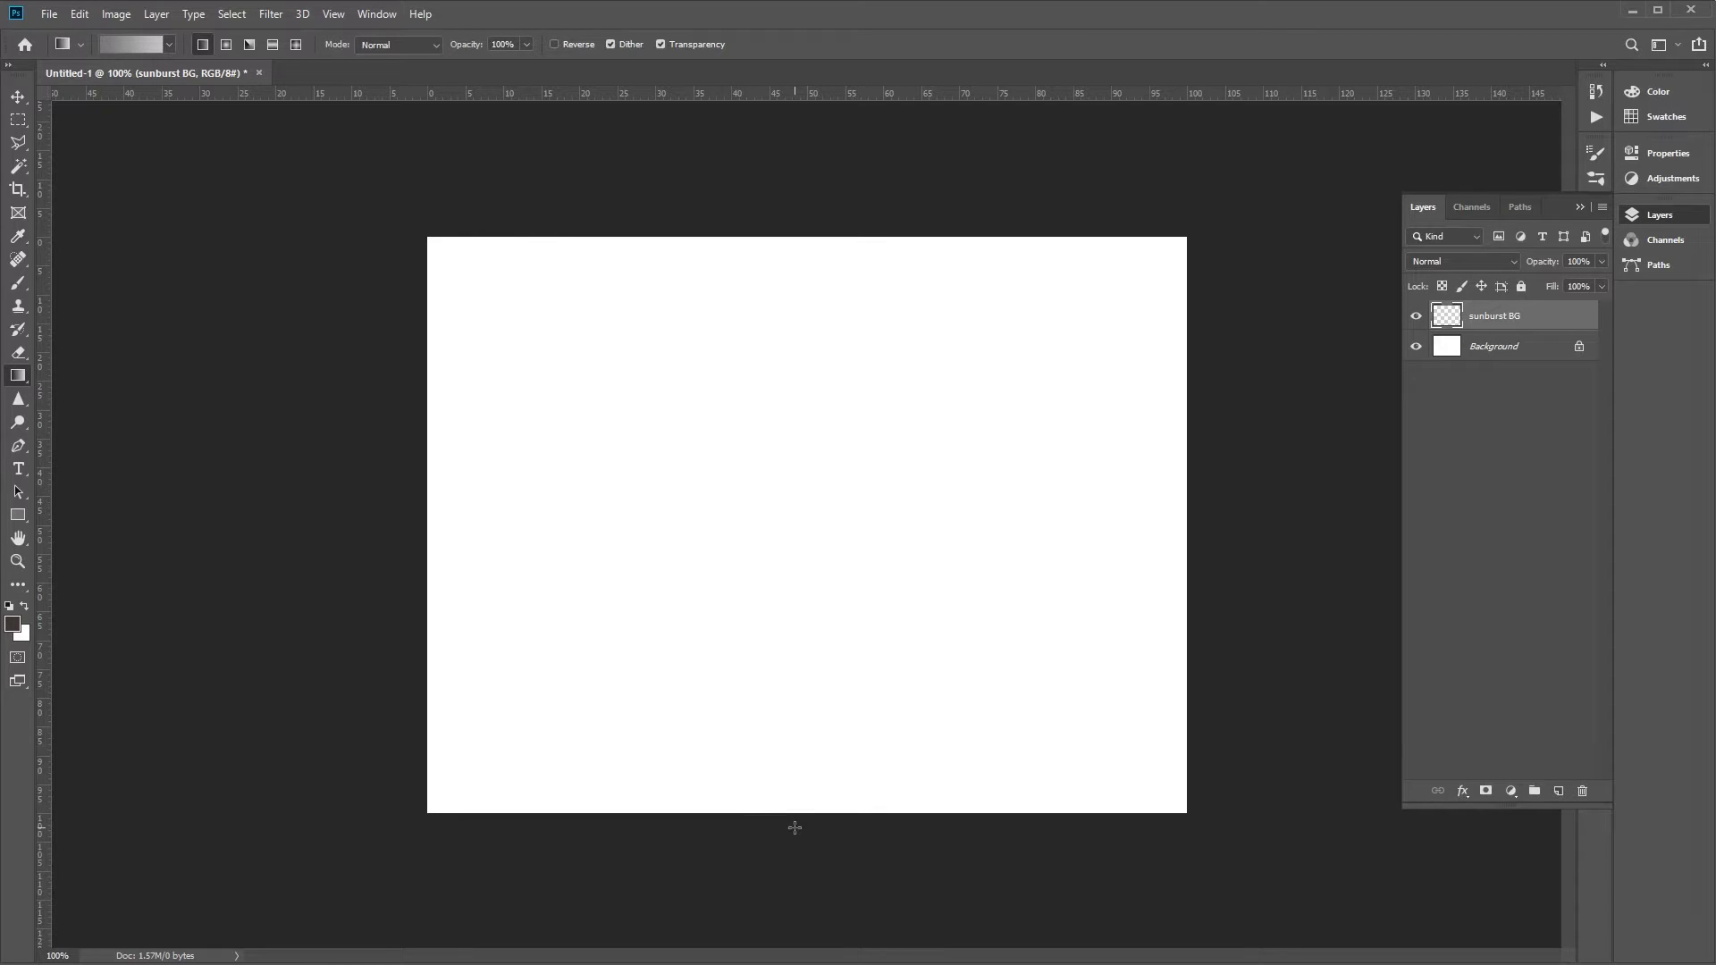
{"action": "left_click_drag", "start_coordinate": [795, 827], "coordinate": [793, 193]}
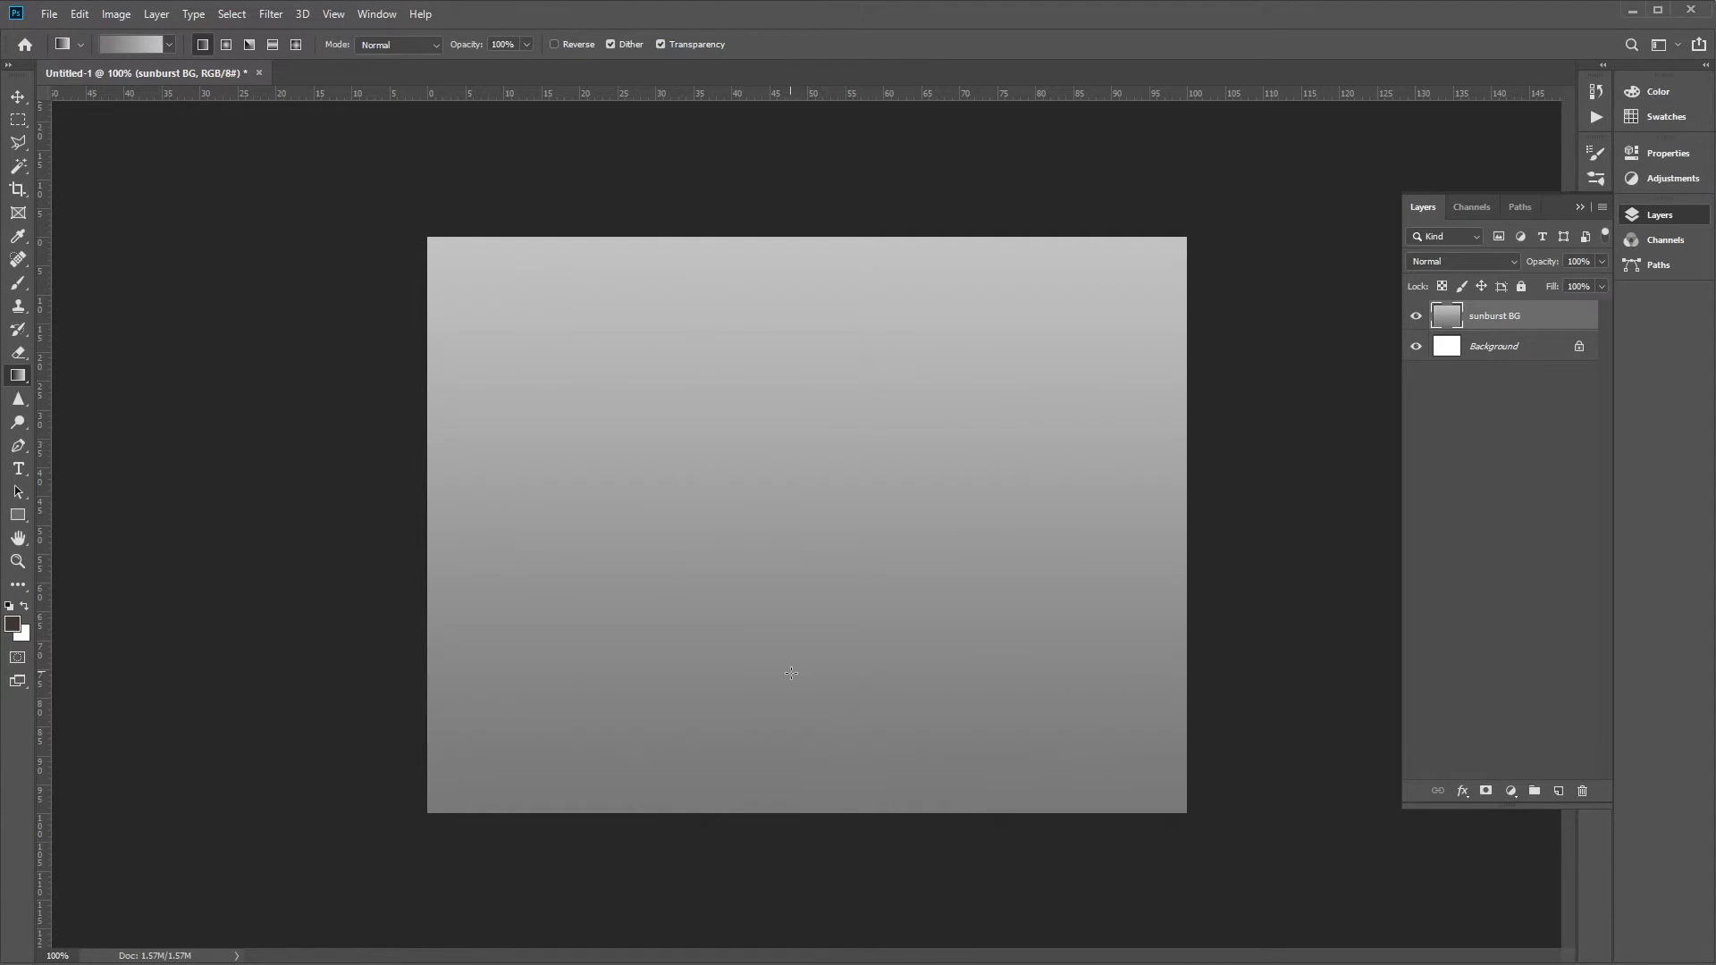
Apply the Wave distortion filter to the sunburst BG layer with wavelength 28 to 29 and amplitude 998 to 999.
{"action": "left_click", "coordinate": [269, 14]}
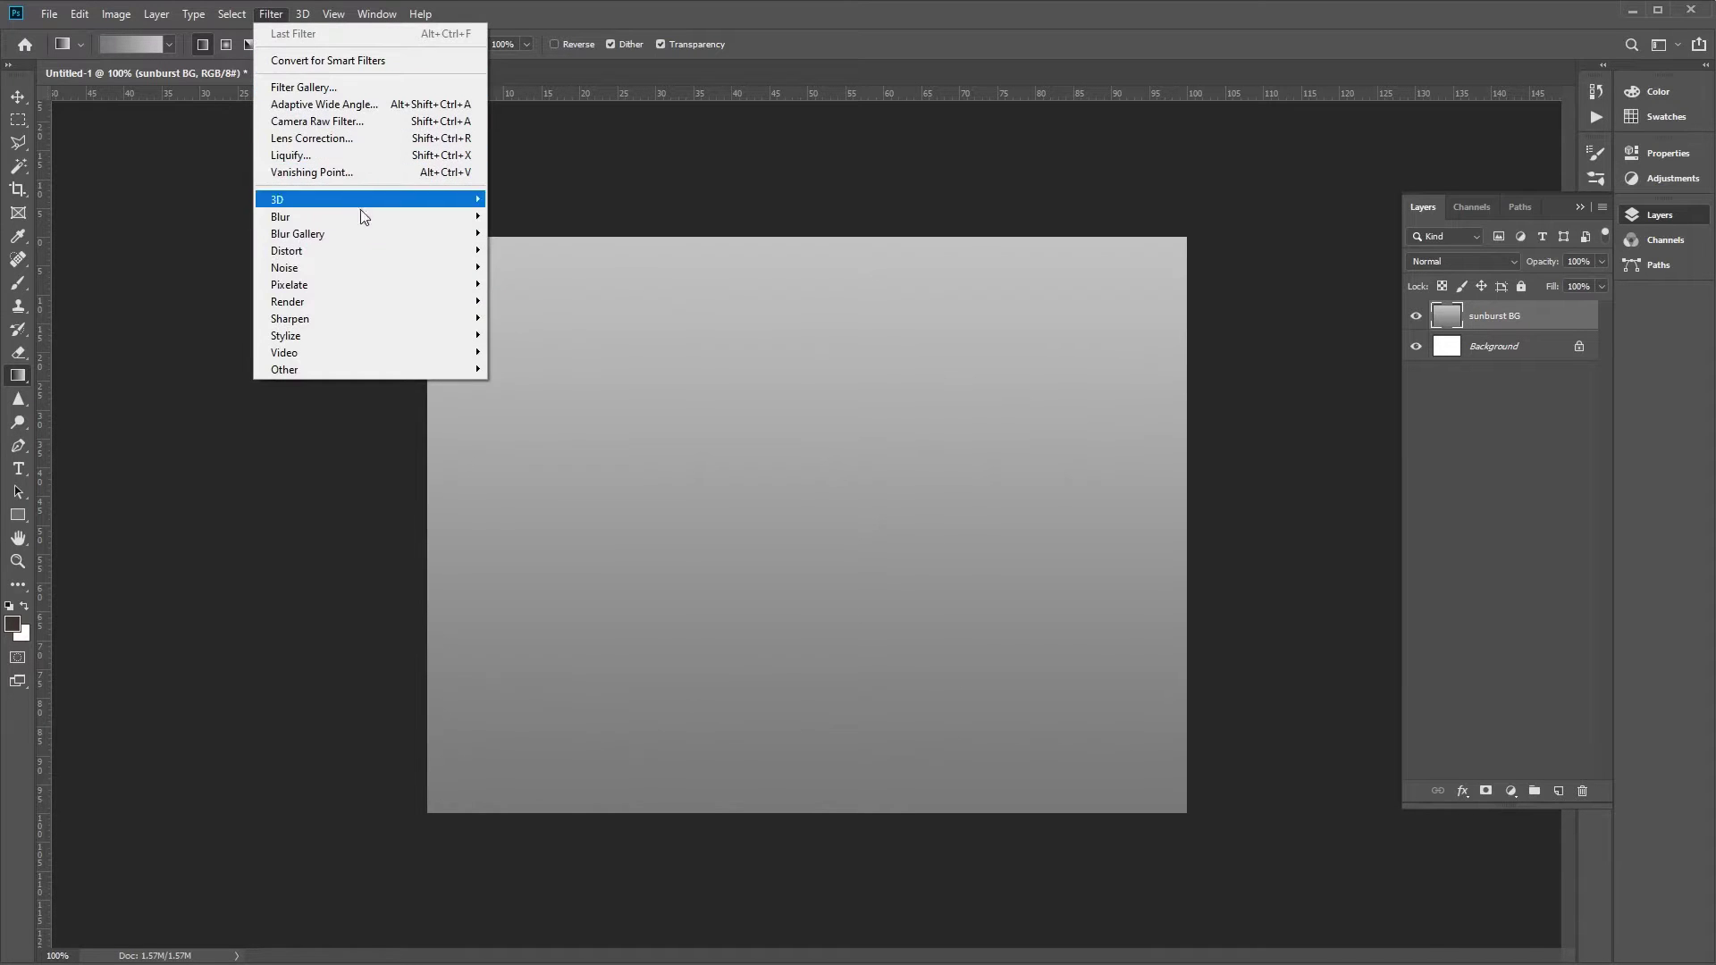
{"action": "mouse_move", "coordinate": [394, 256]}
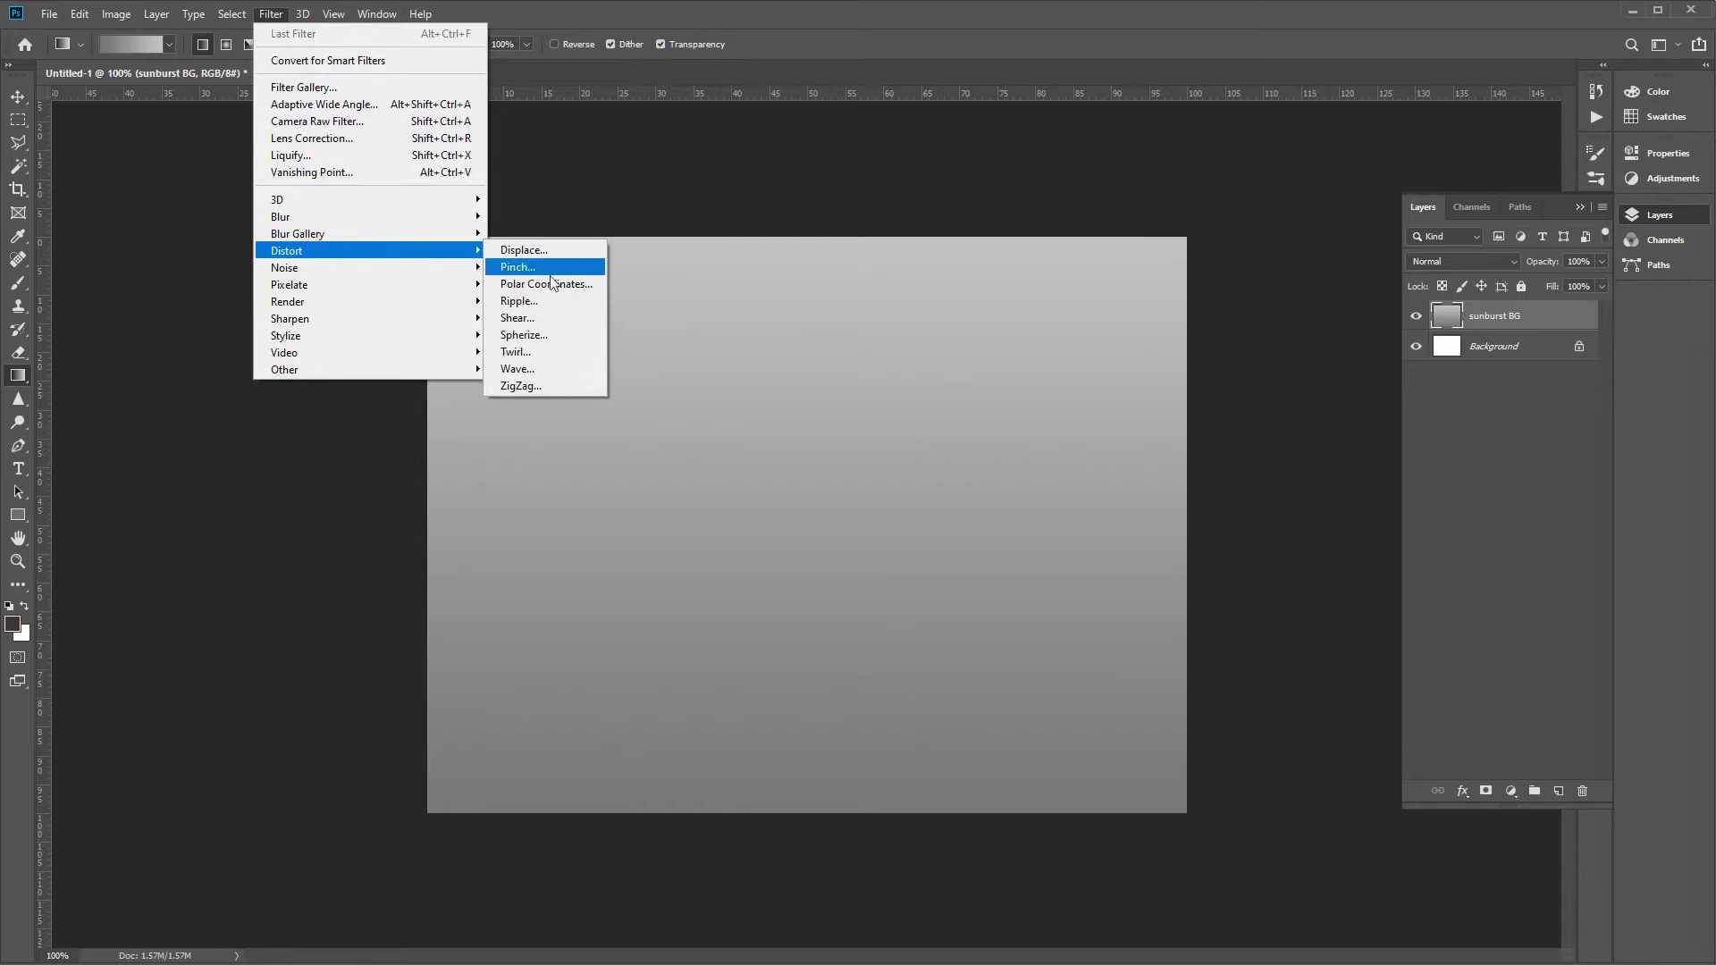
{"action": "left_click", "coordinate": [576, 373]}
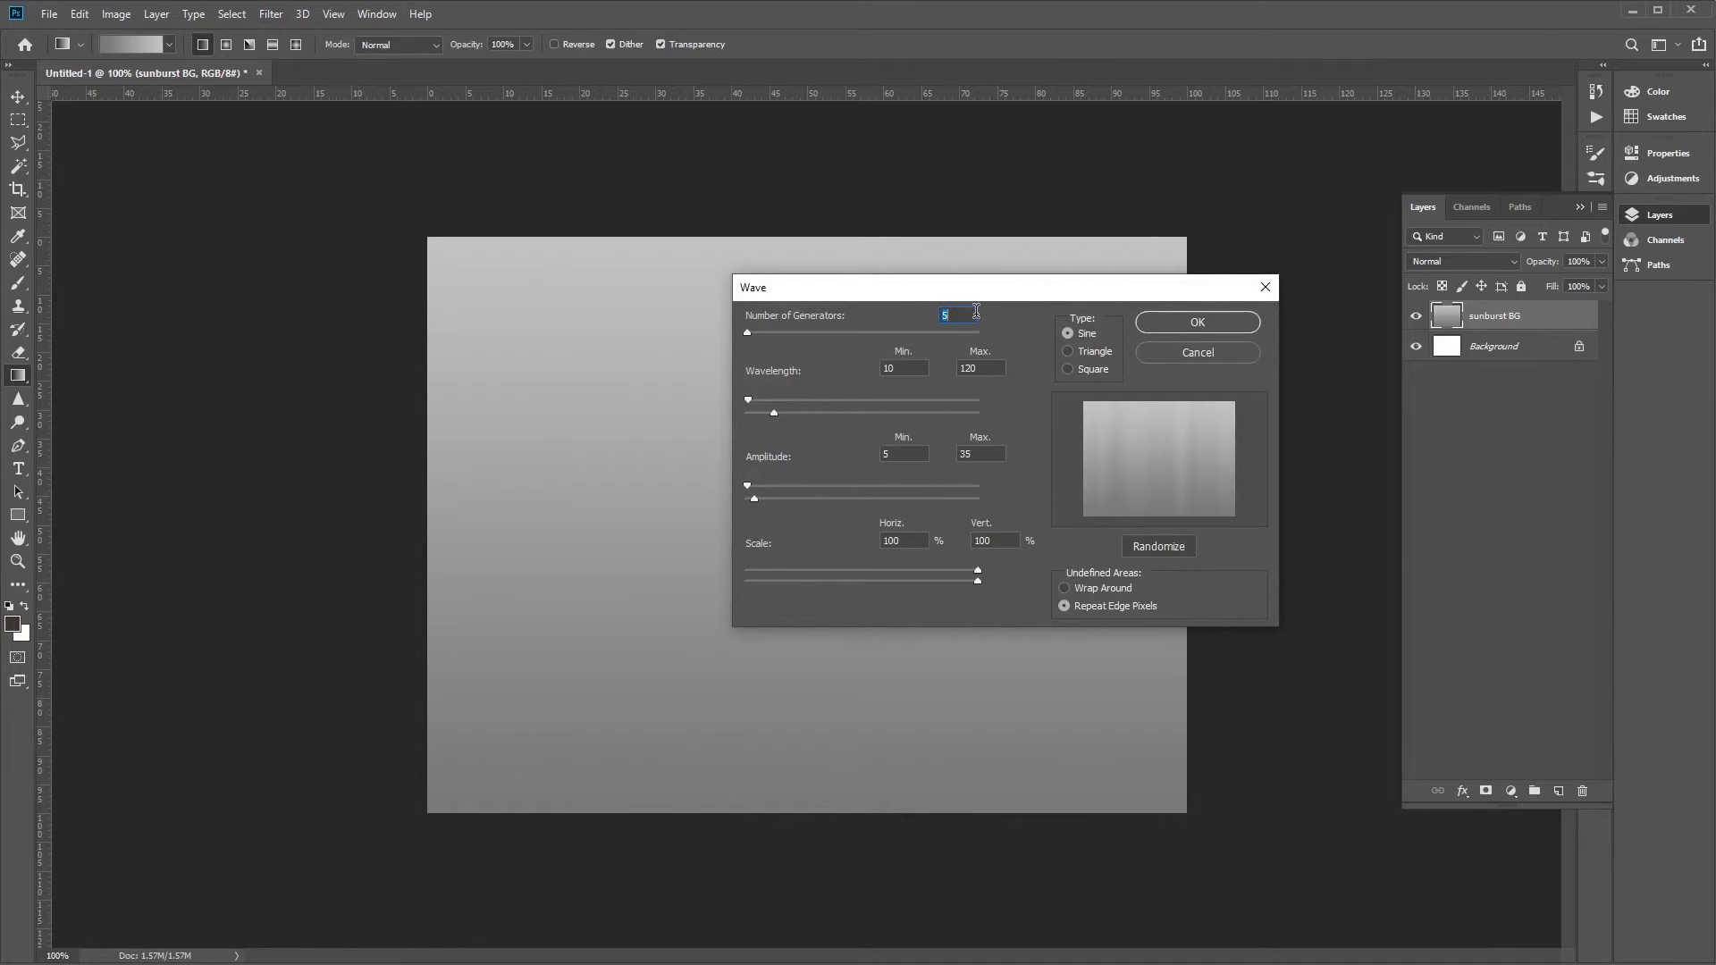
{"action": "left_click", "coordinate": [907, 368]}
{"action": "left_click_drag", "start_coordinate": [907, 367], "coordinate": [828, 364]}
{"action": "type", "text": "28"}
{"action": "key", "text": "Tab"}
{"action": "type", "text": "29"}
{"action": "key", "text": "Tab"}
{"action": "key", "text": "Tab"}
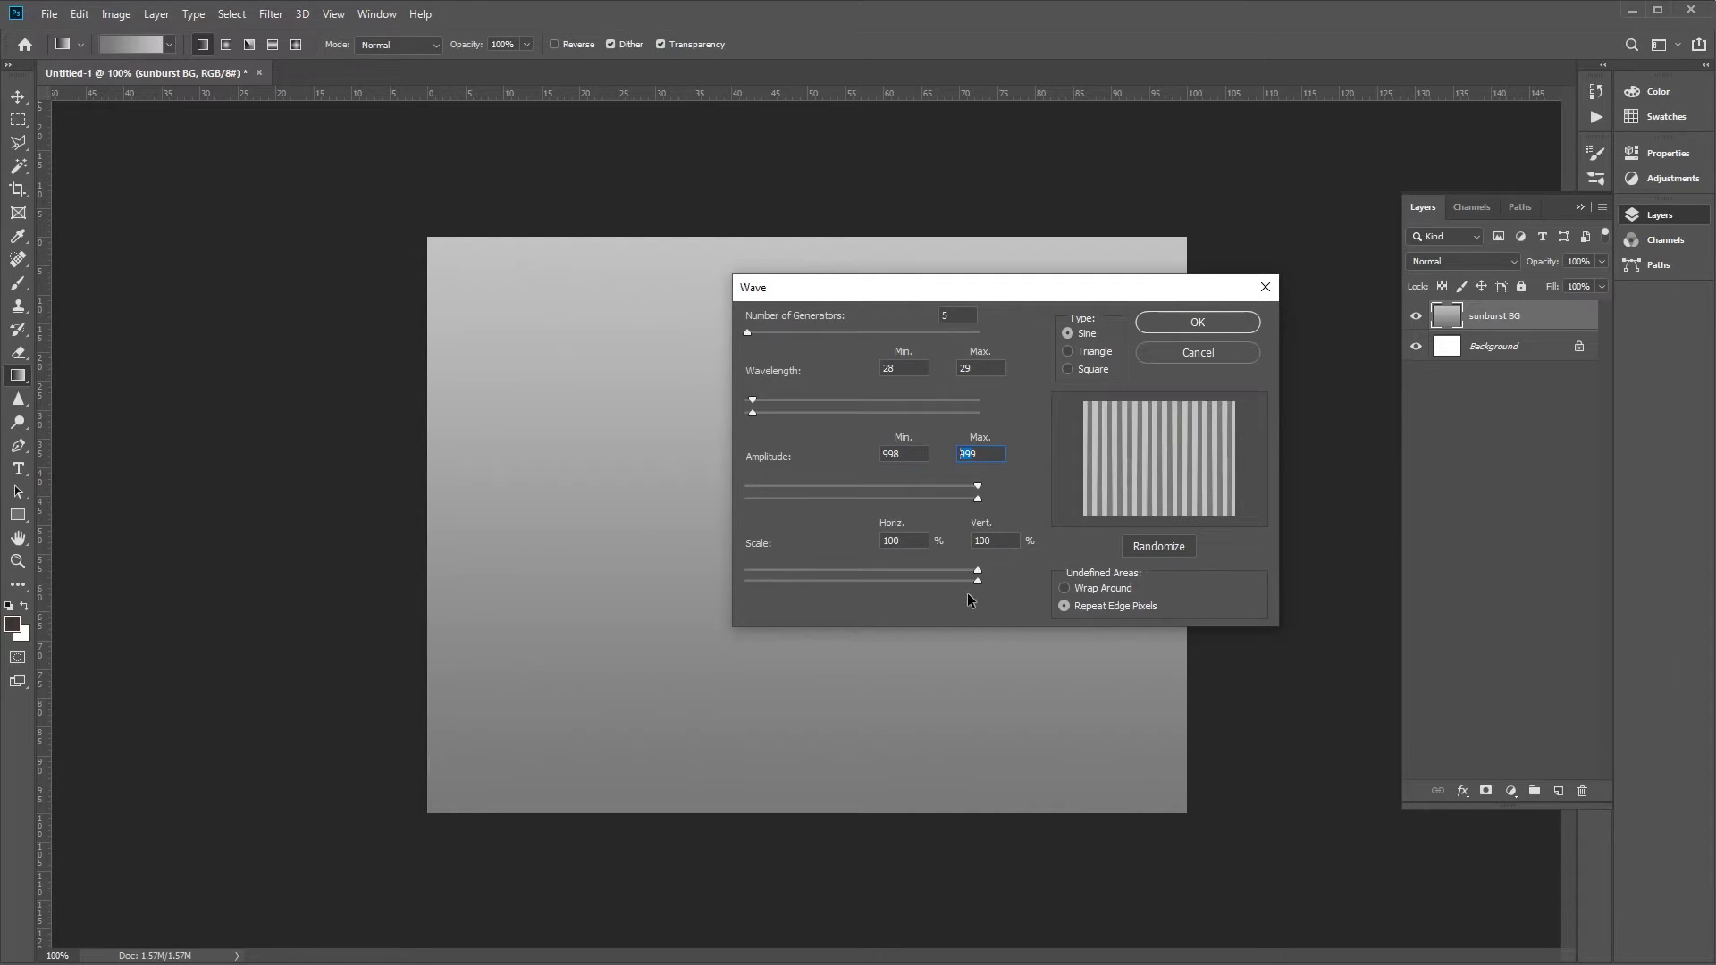
{"action": "left_click", "coordinate": [1251, 323]}
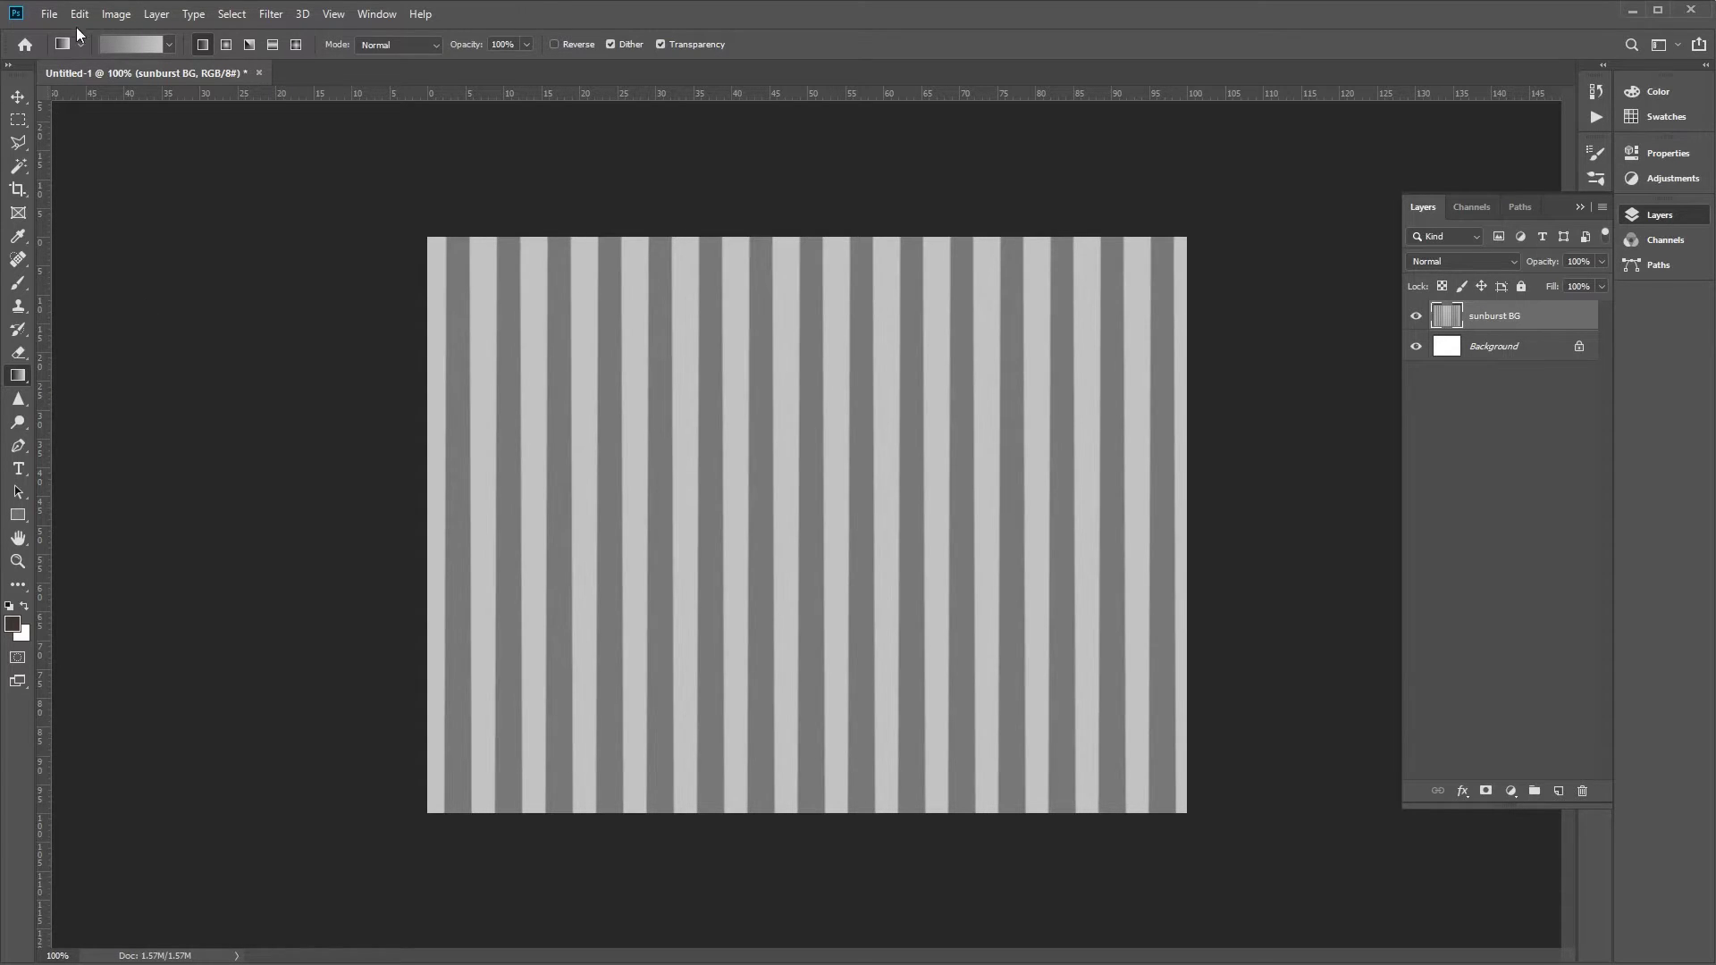
Trim the image on all four sides based on the bottom right pixel color.
{"action": "left_click", "coordinate": [116, 14]}
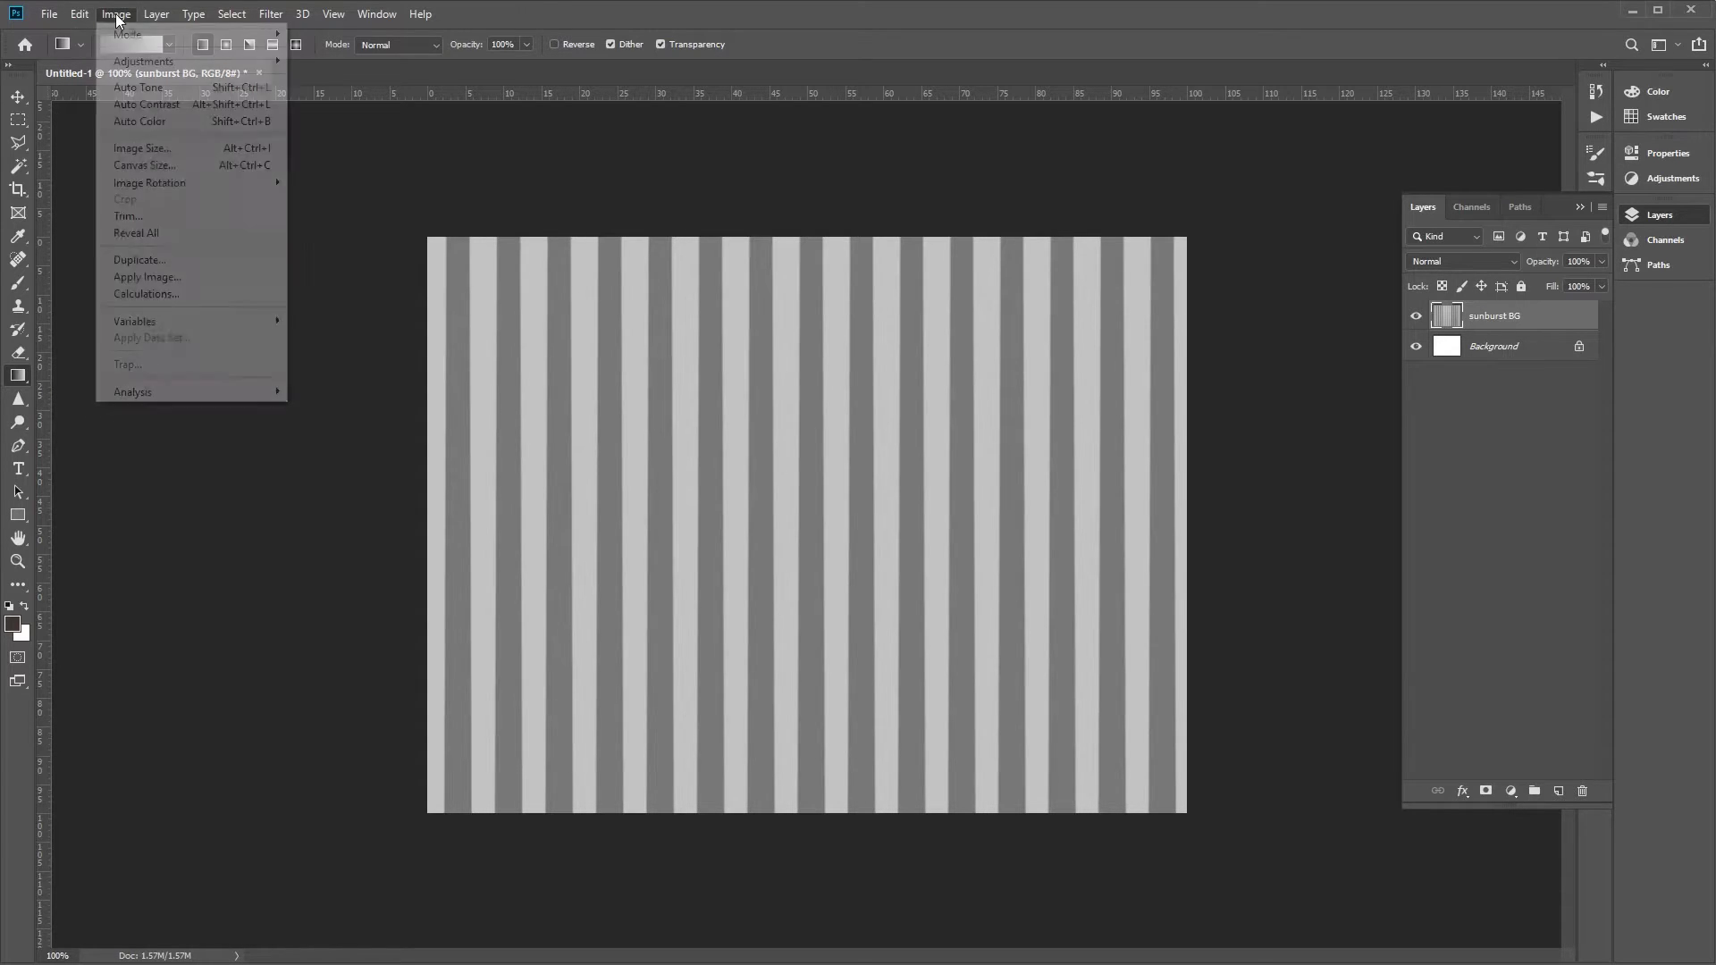
{"action": "left_click", "coordinate": [190, 220]}
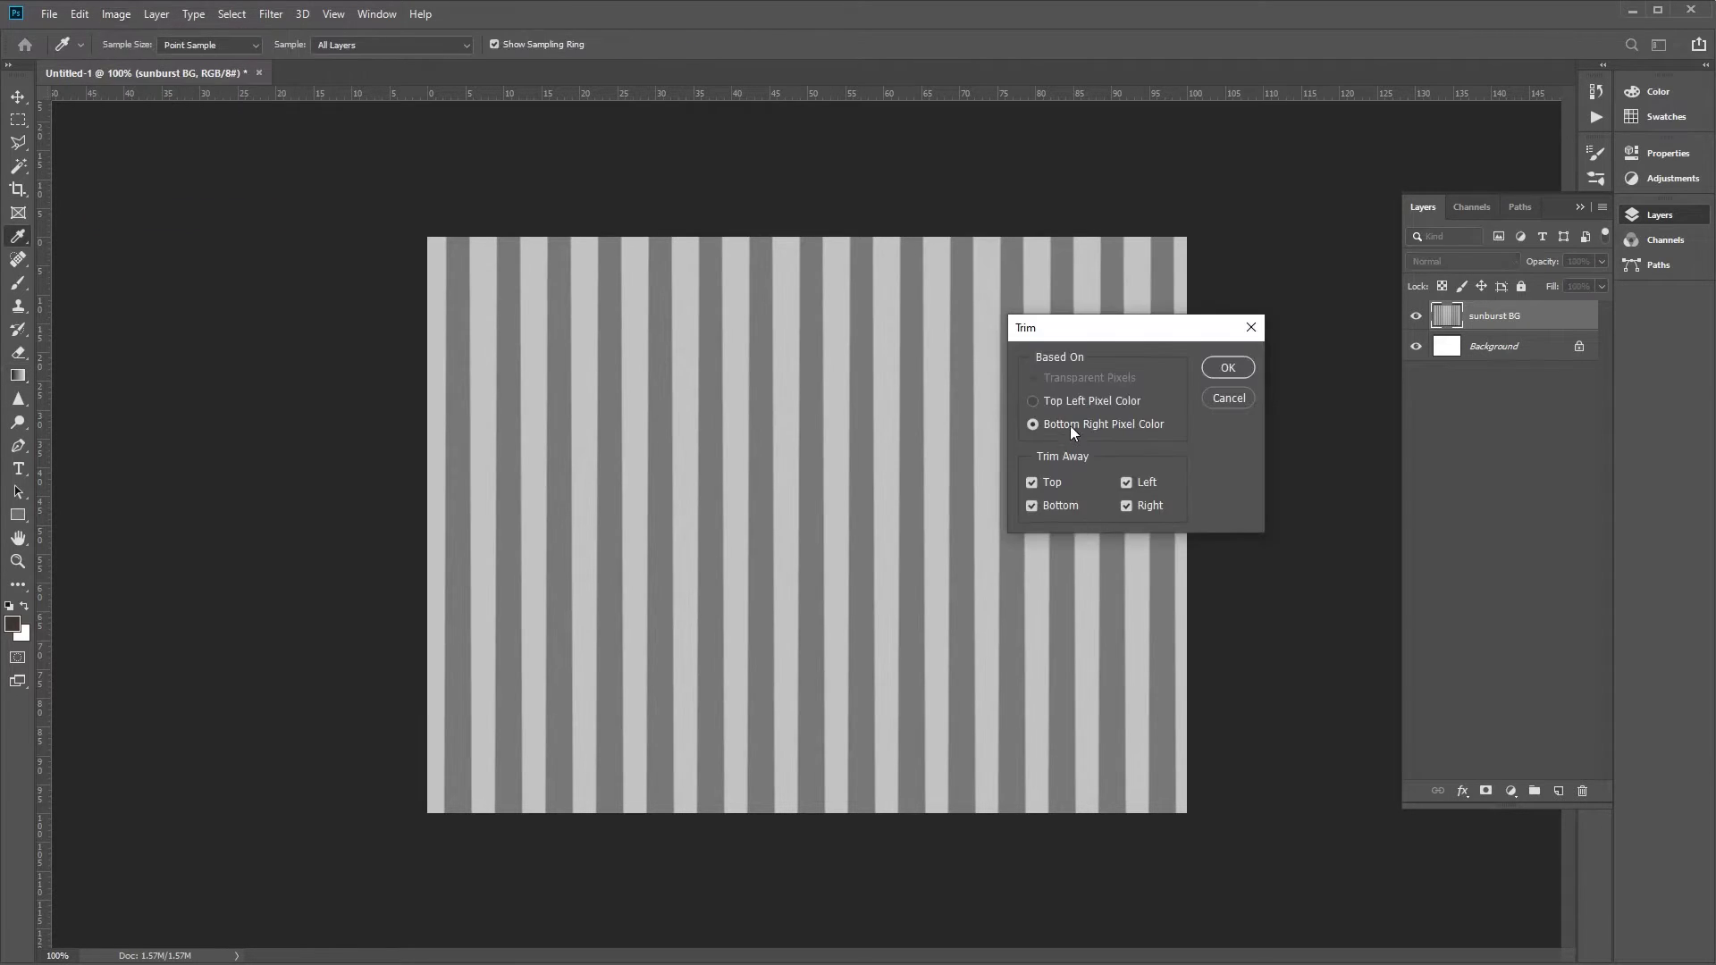
{"action": "left_click", "coordinate": [1228, 367]}
{"action": "key", "text": "g"}
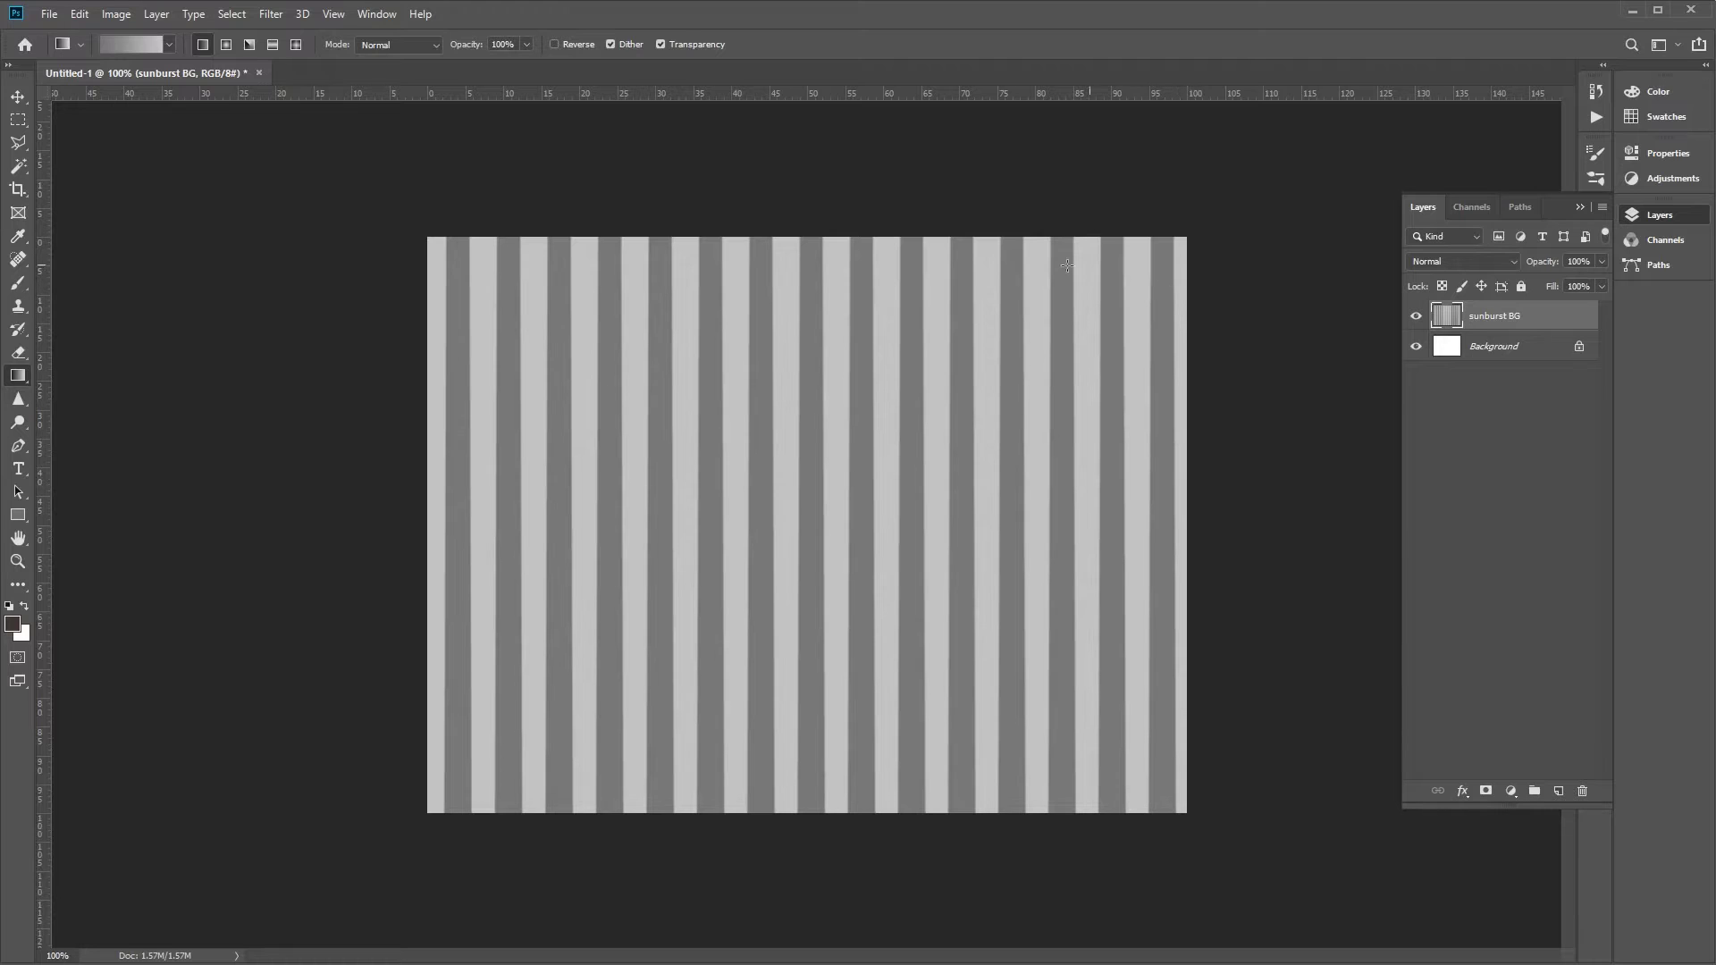
Apply the Polar Coordinates distortion filter to the sunburst BG layer with the Rectangular to Polar option.
{"action": "left_click", "coordinate": [260, 20]}
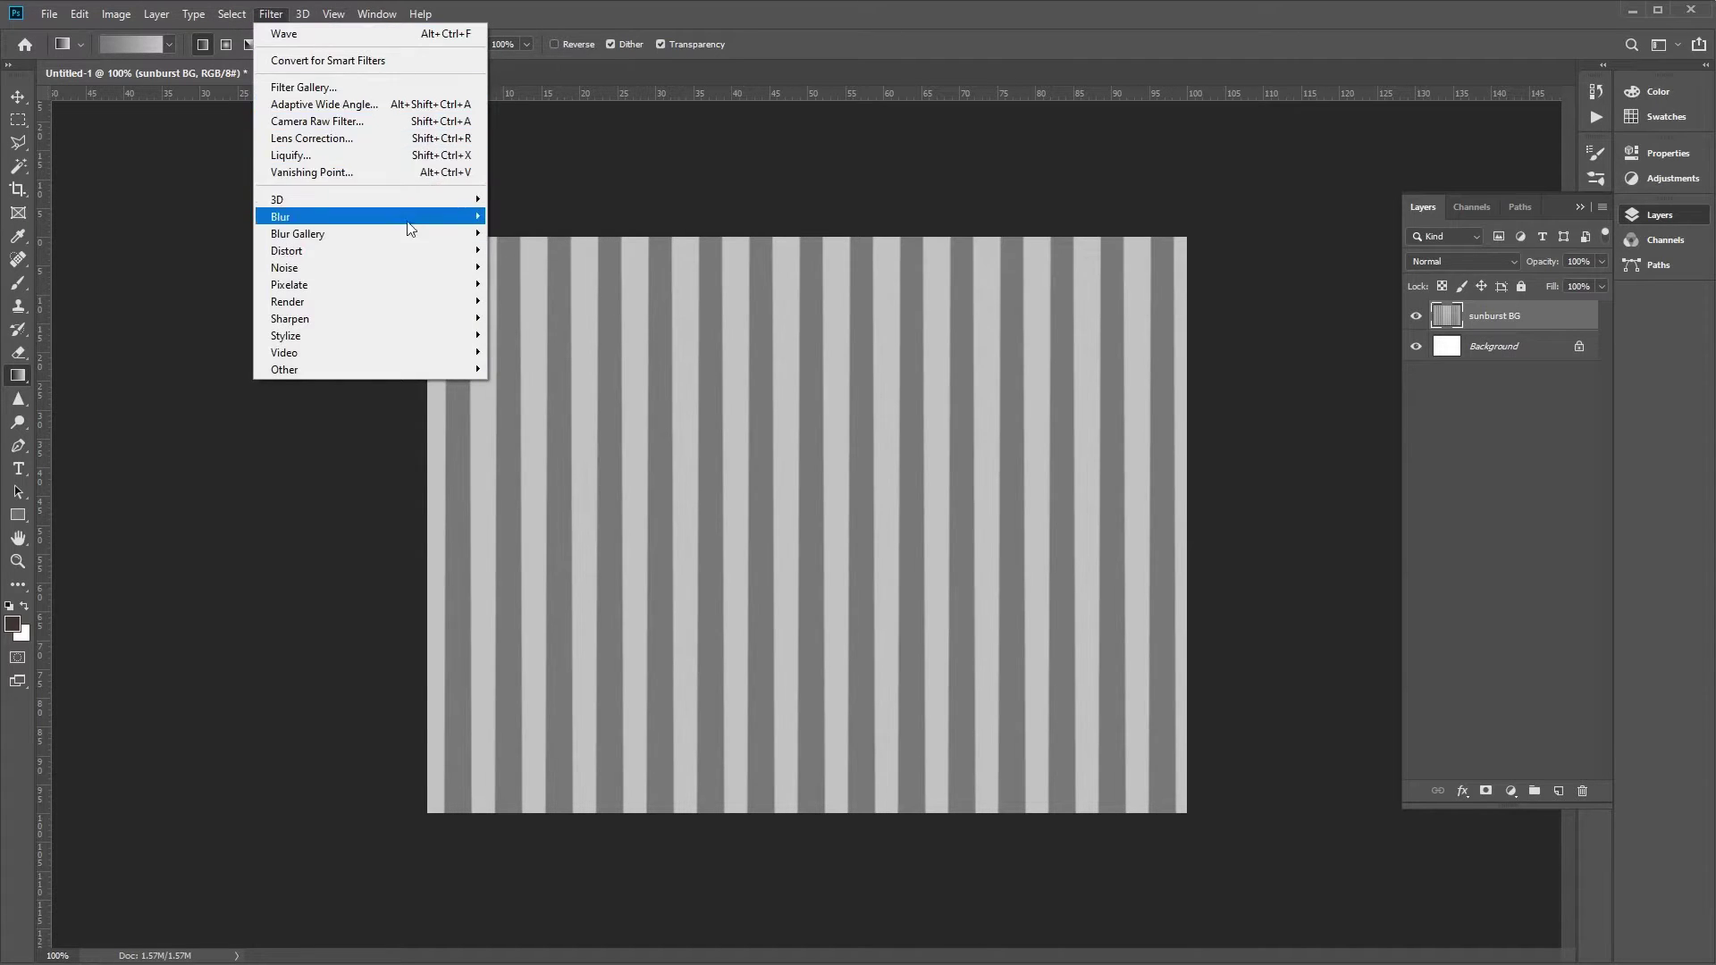
{"action": "mouse_move", "coordinate": [424, 259]}
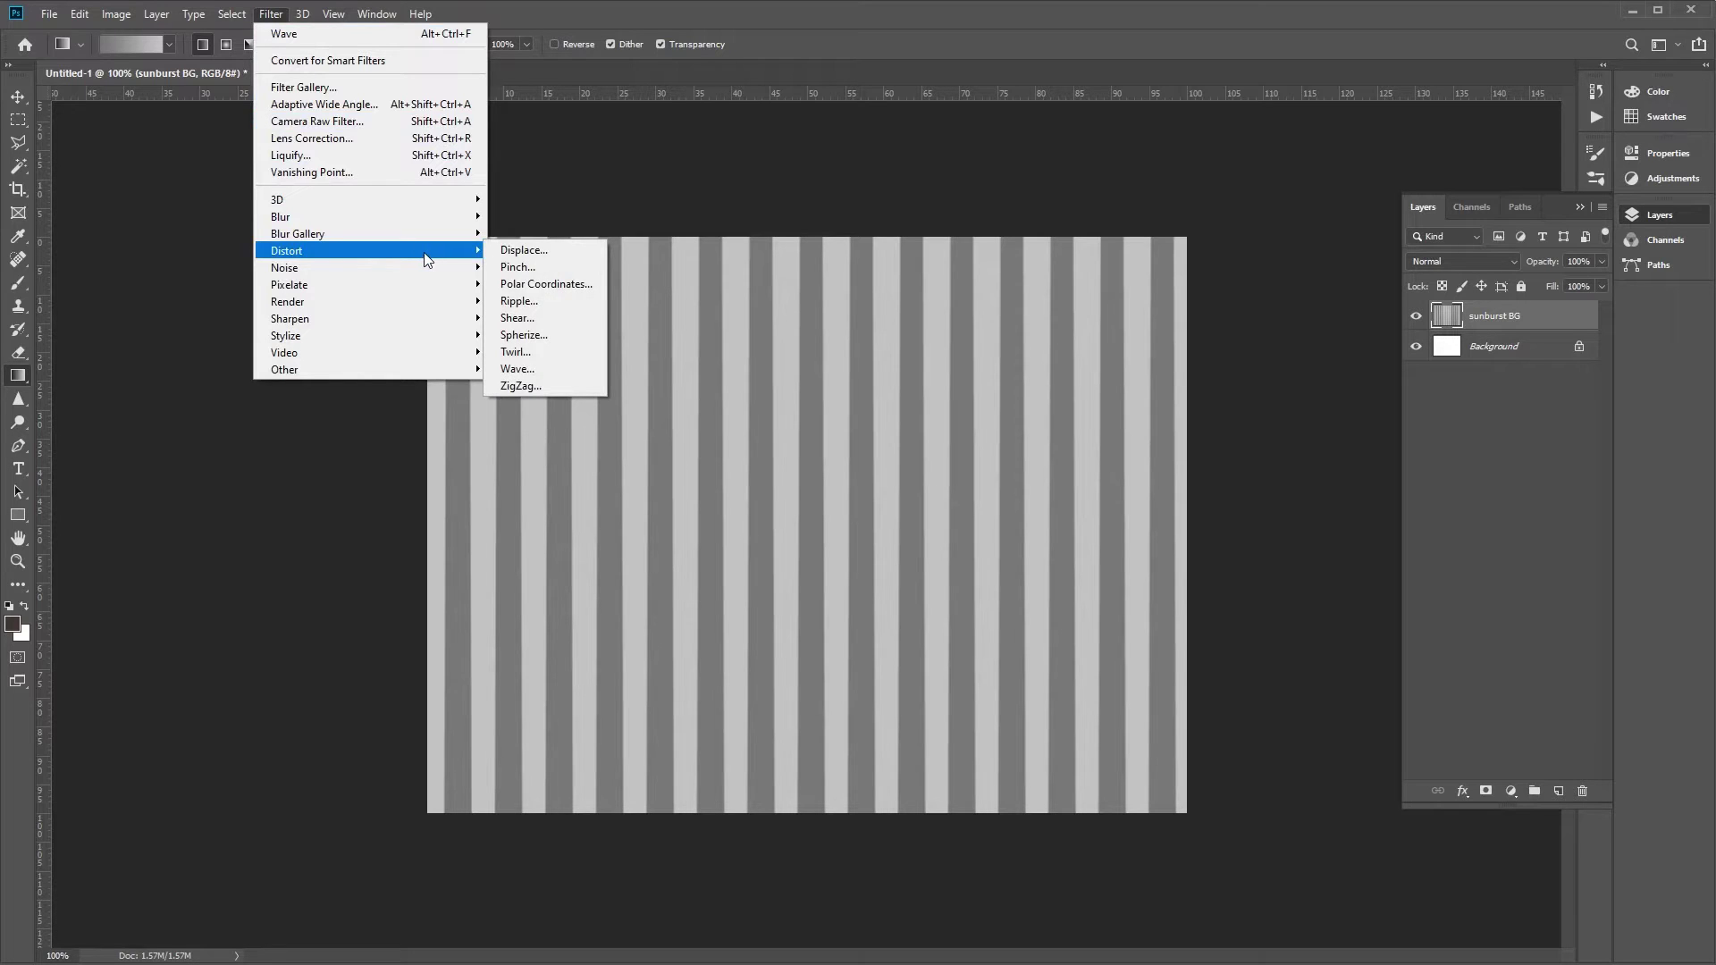
{"action": "left_click", "coordinate": [547, 284]}
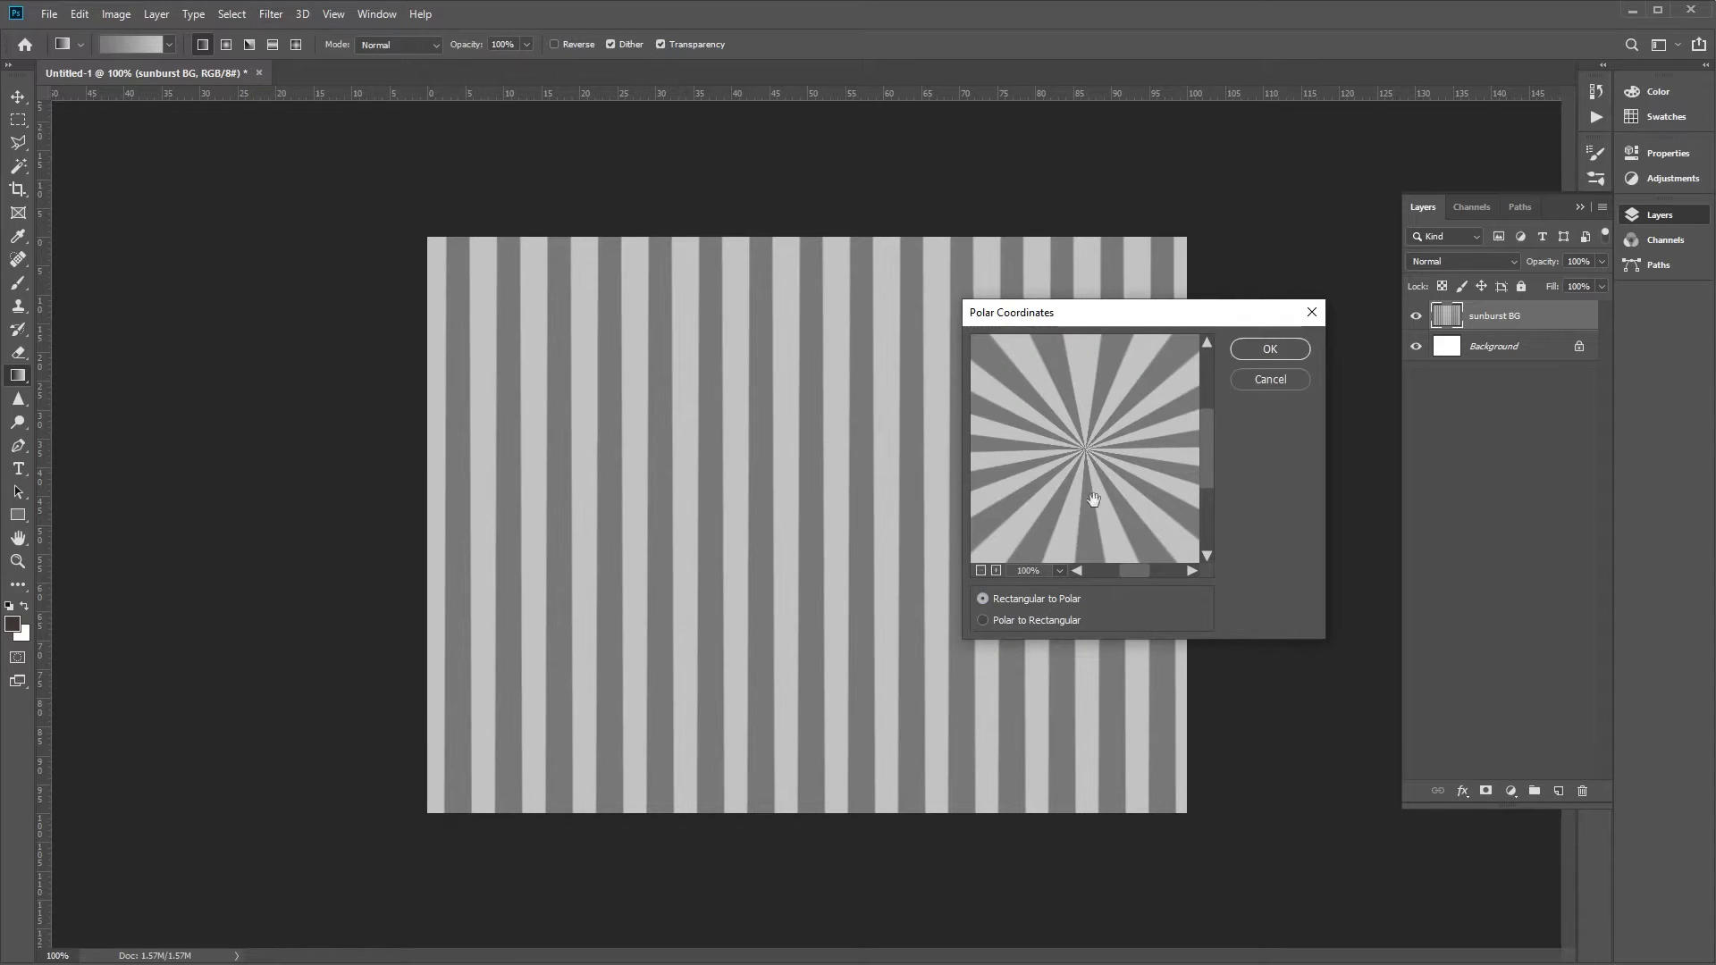
{"action": "mouse_move", "coordinate": [1210, 437]}
{"action": "left_mouse_down"}
{"action": "mouse_move", "coordinate": [1209, 420]}
{"action": "mouse_move", "coordinate": [1206, 436]}
{"action": "left_mouse_up"}
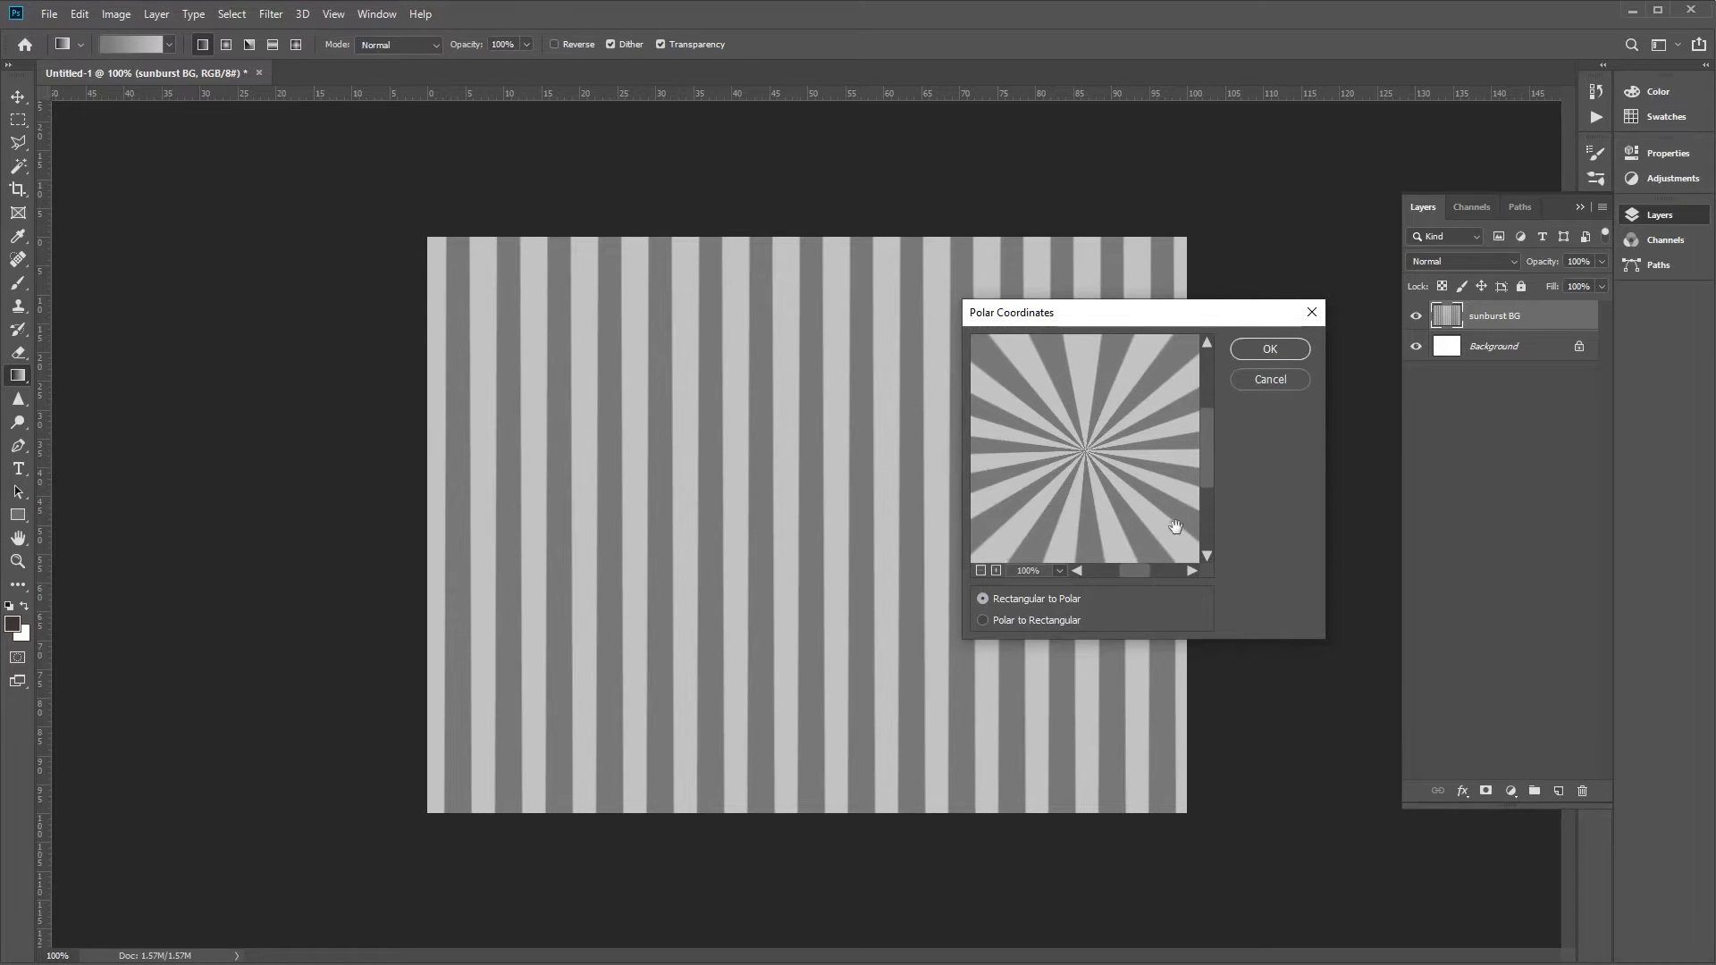
{"action": "left_click_drag", "start_coordinate": [1204, 433], "coordinate": [1207, 442]}
{"action": "left_click_drag", "start_coordinate": [1134, 570], "coordinate": [1135, 572]}
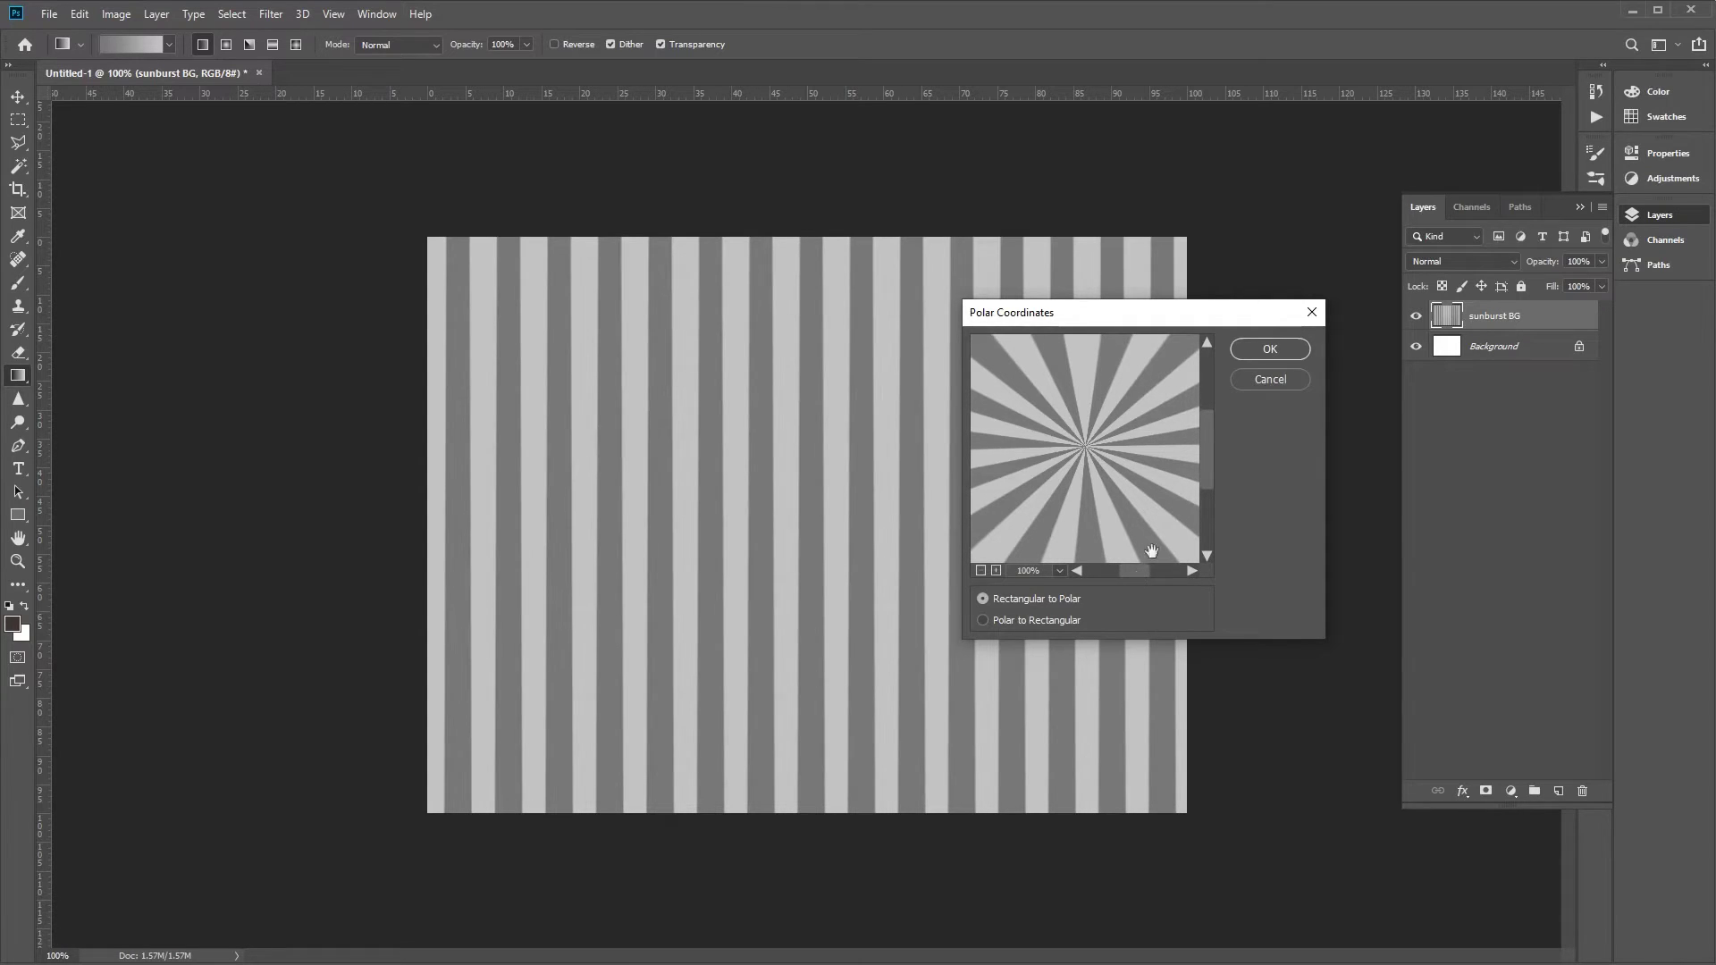
{"action": "left_click", "coordinate": [1284, 348]}
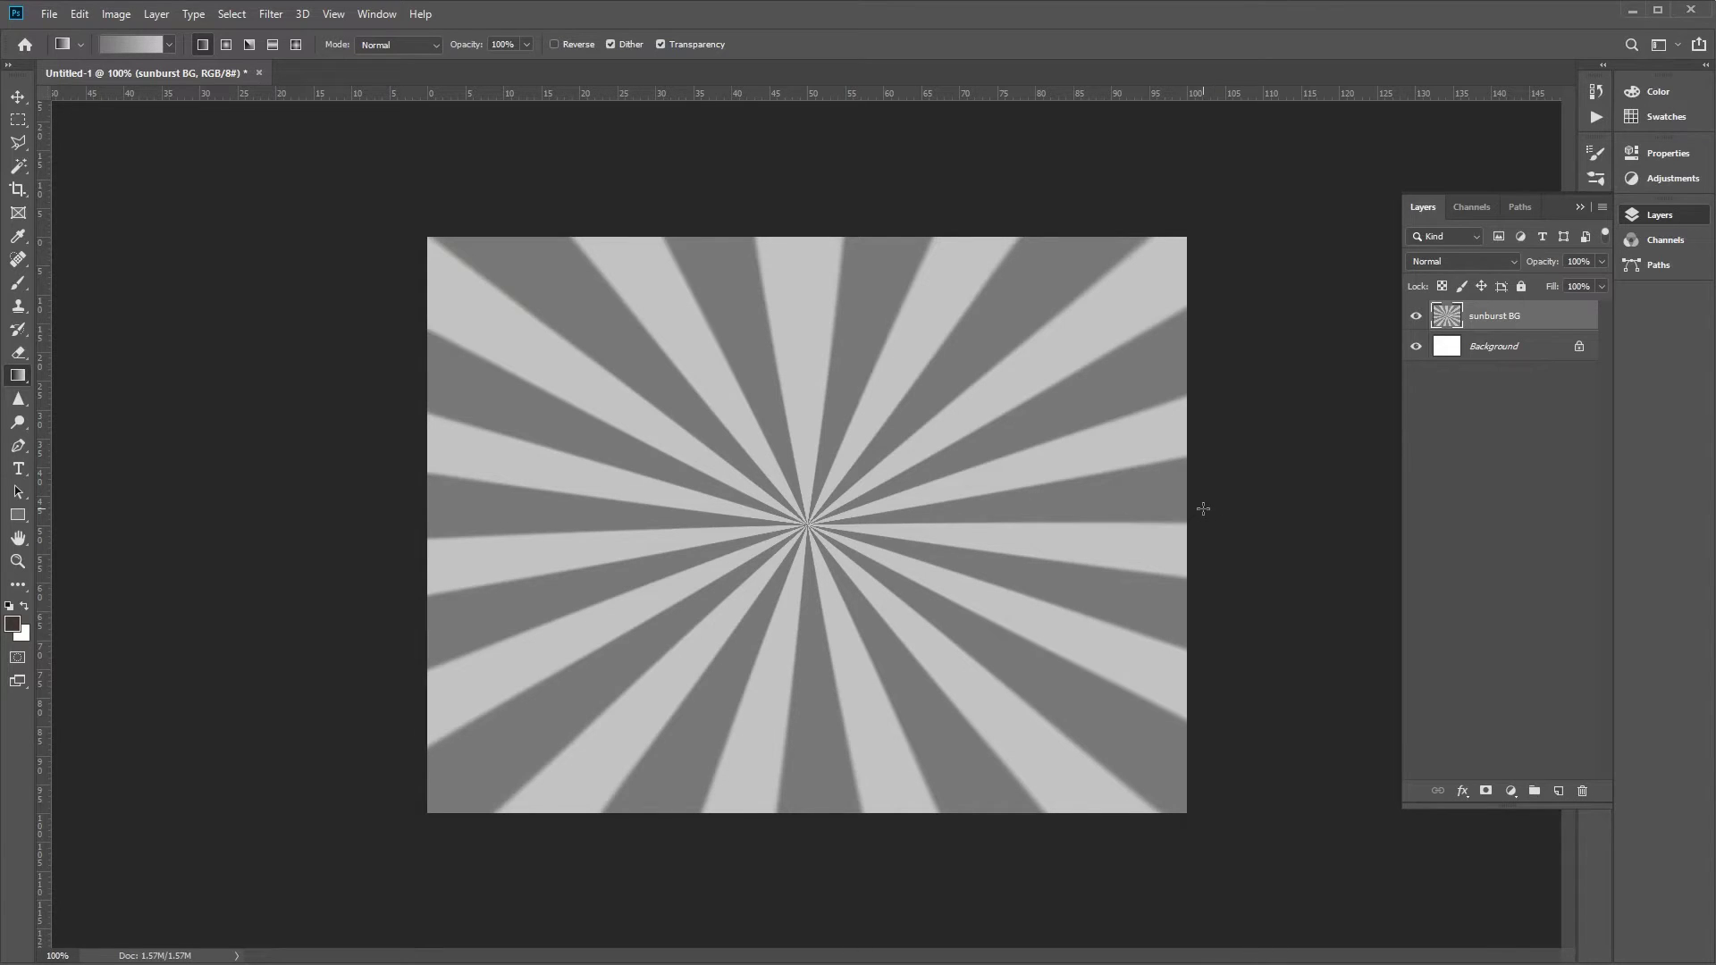
Add a Gradient Map adjustment layer named color above the sunburst BG layer.
{"action": "left_click", "coordinate": [148, 15]}
{"action": "mouse_move", "coordinate": [272, 256]}
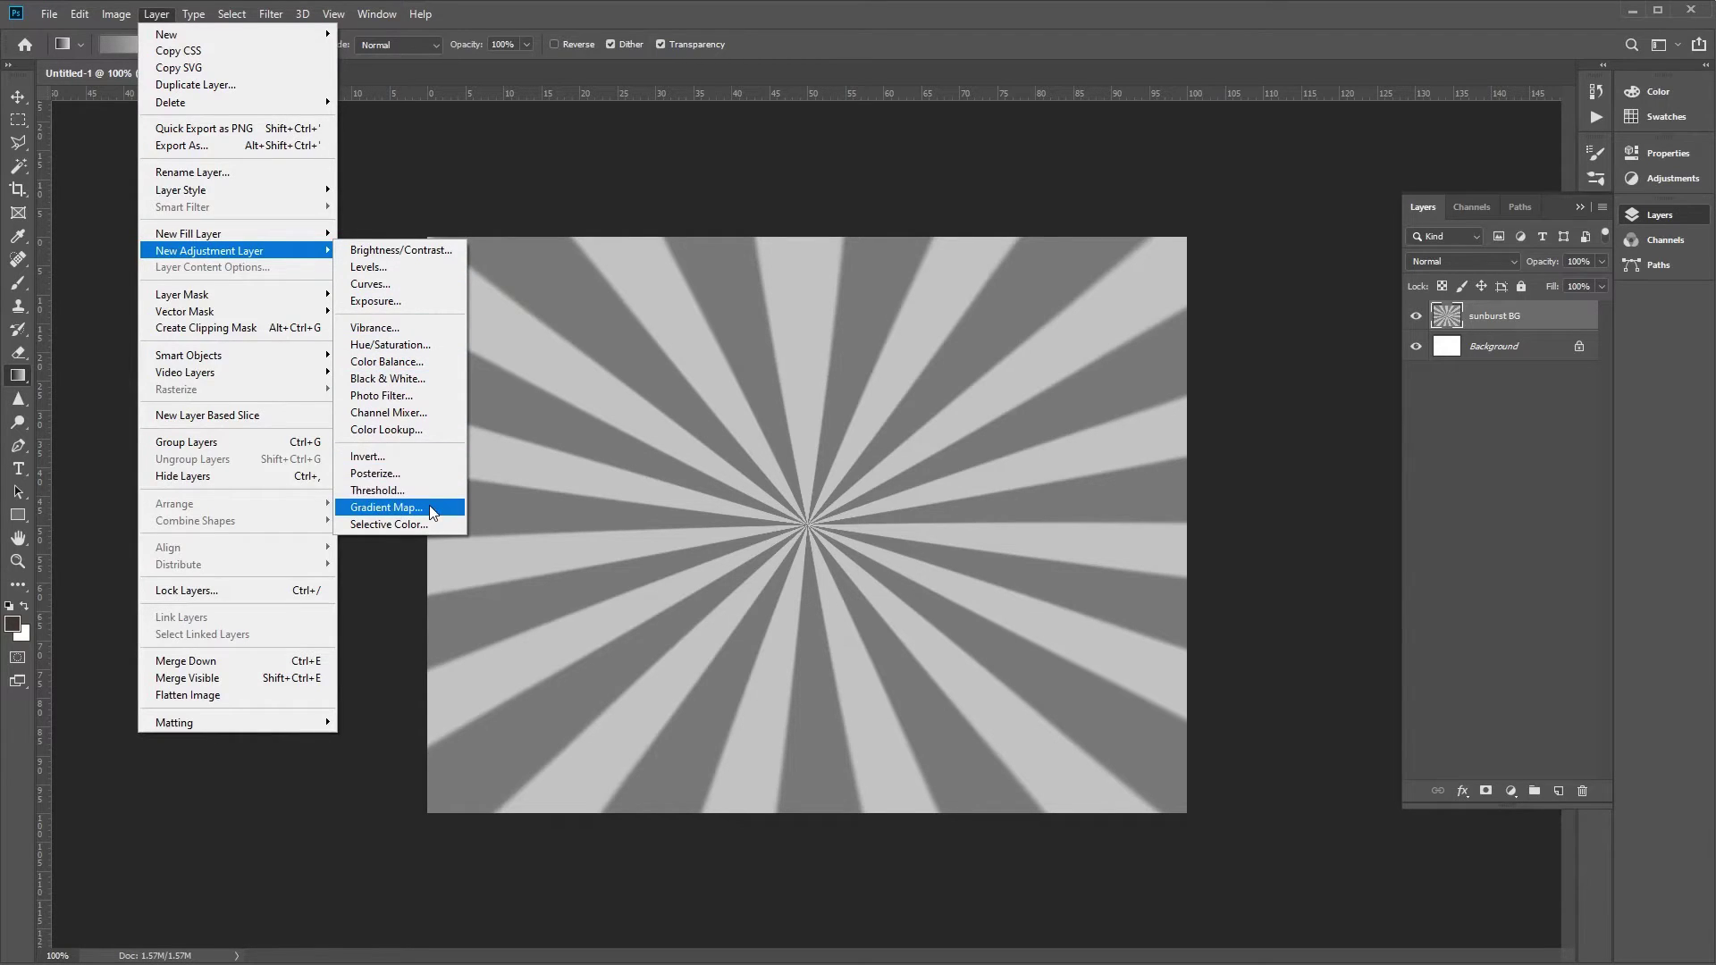
{"action": "left_click", "coordinate": [386, 507]}
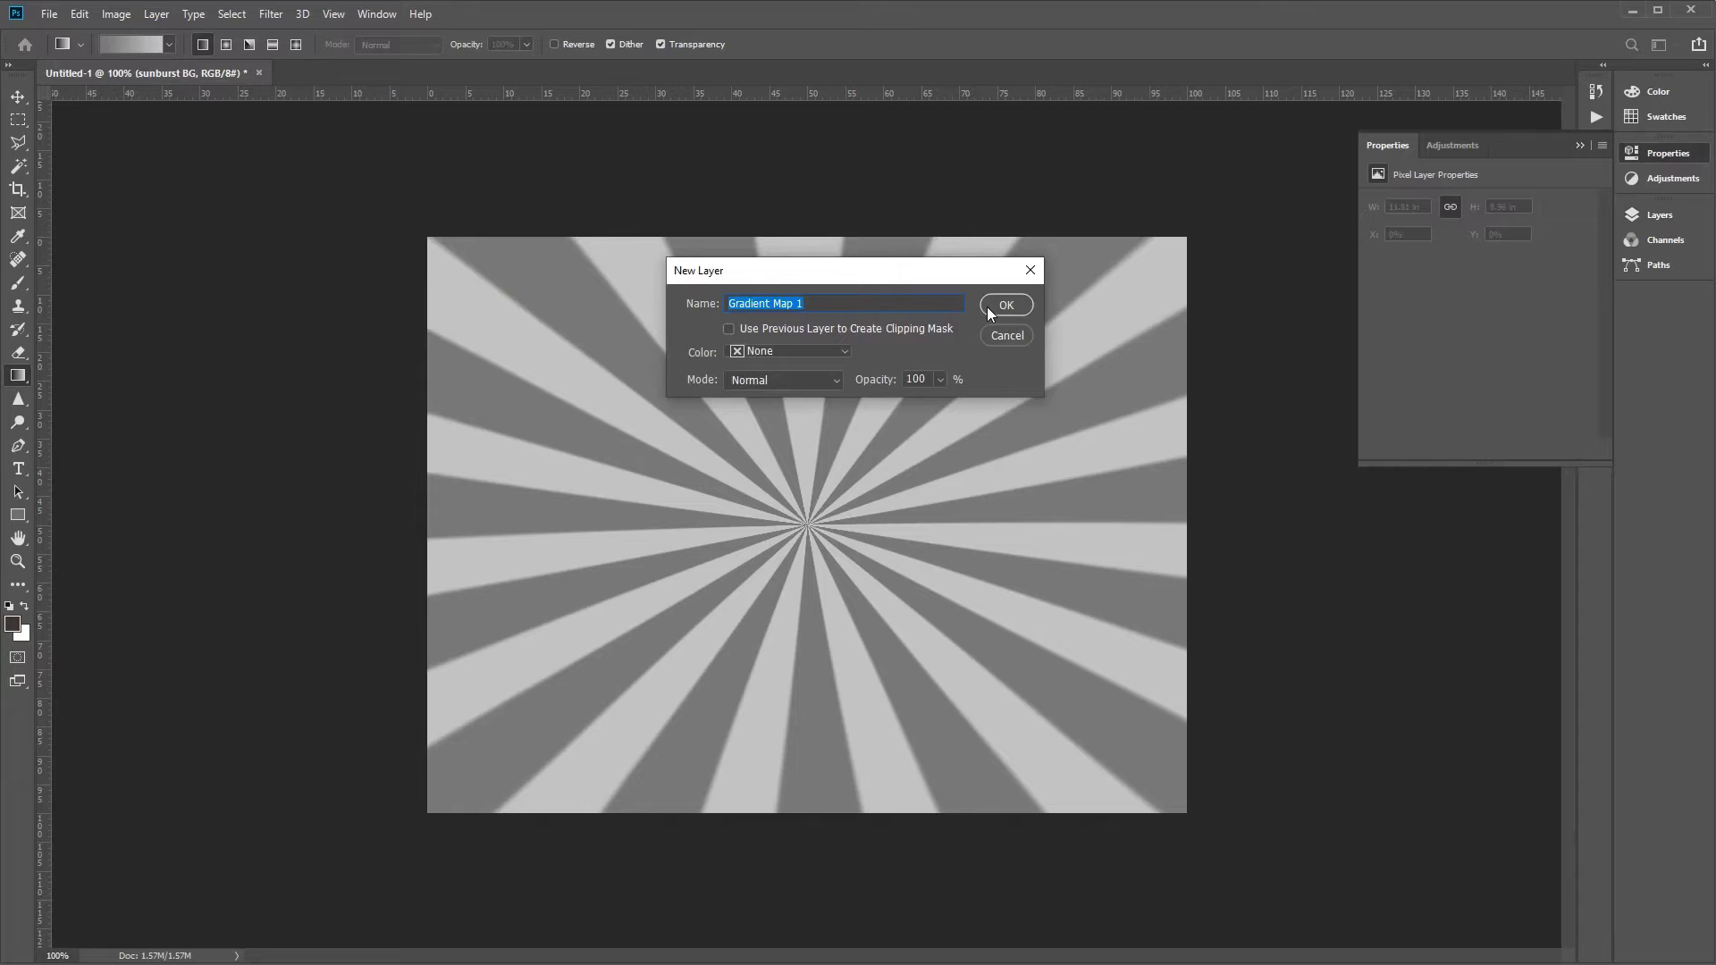
{"action": "type", "text": "color"}
{"action": "left_click", "coordinate": [987, 304]}
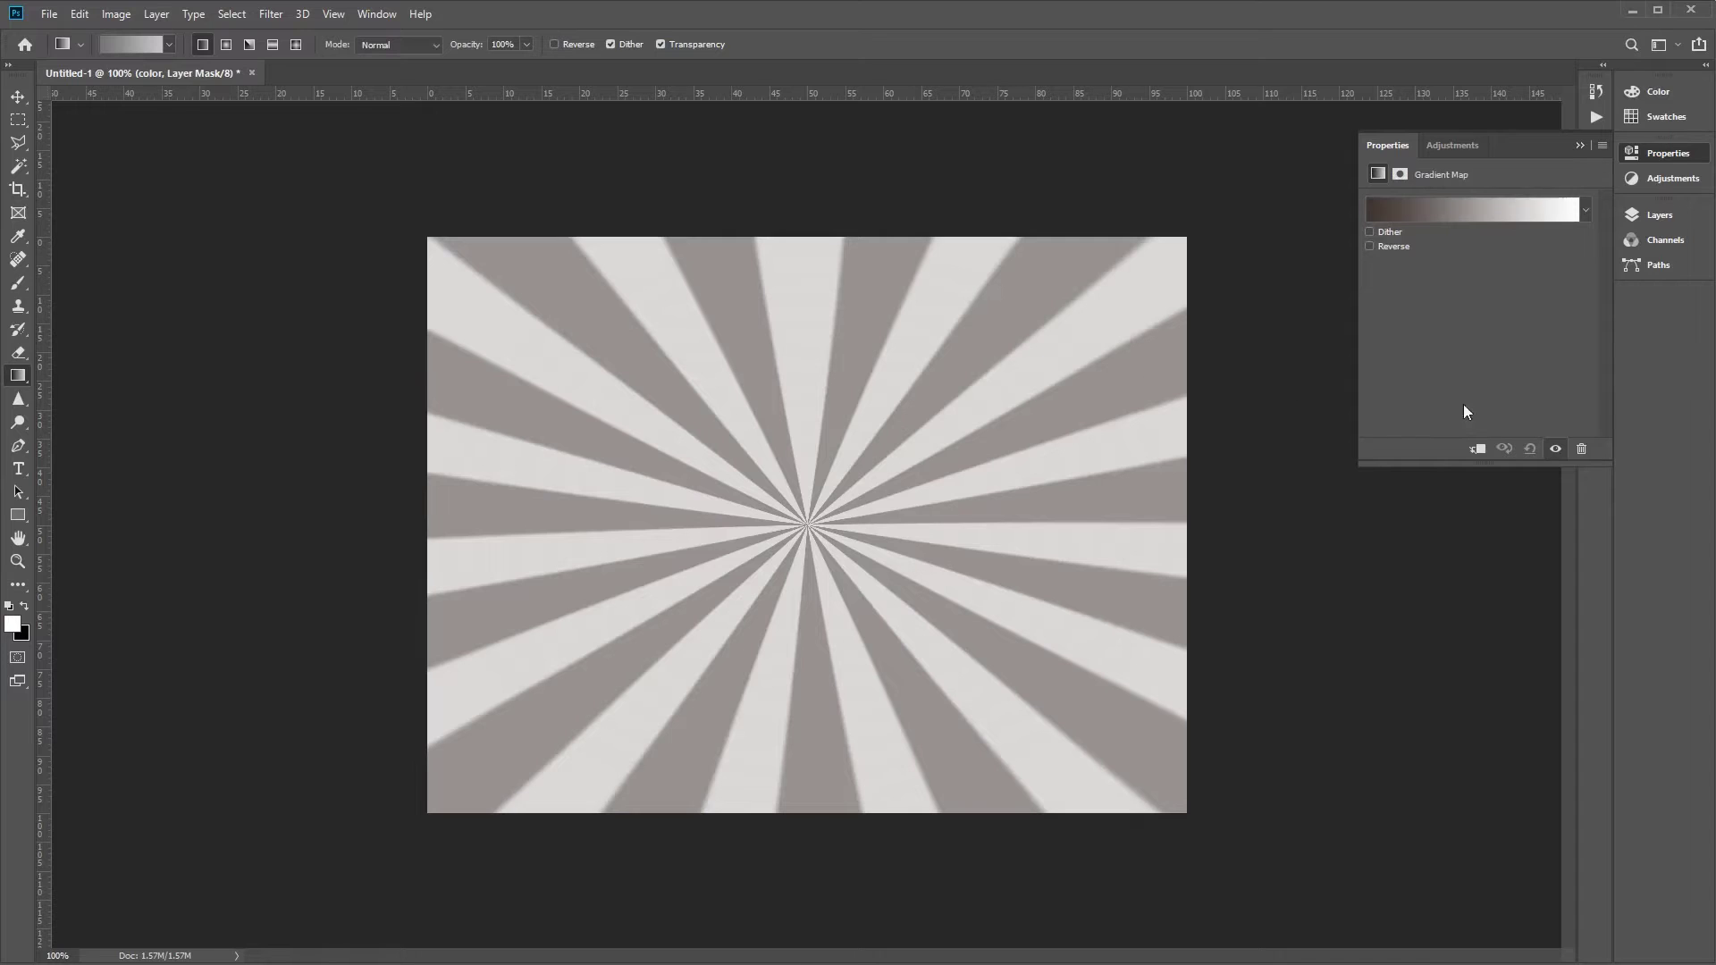
Set the gradient map's starting color stop to 003876 and its location to 23%.
{"action": "left_click", "coordinate": [1450, 211]}
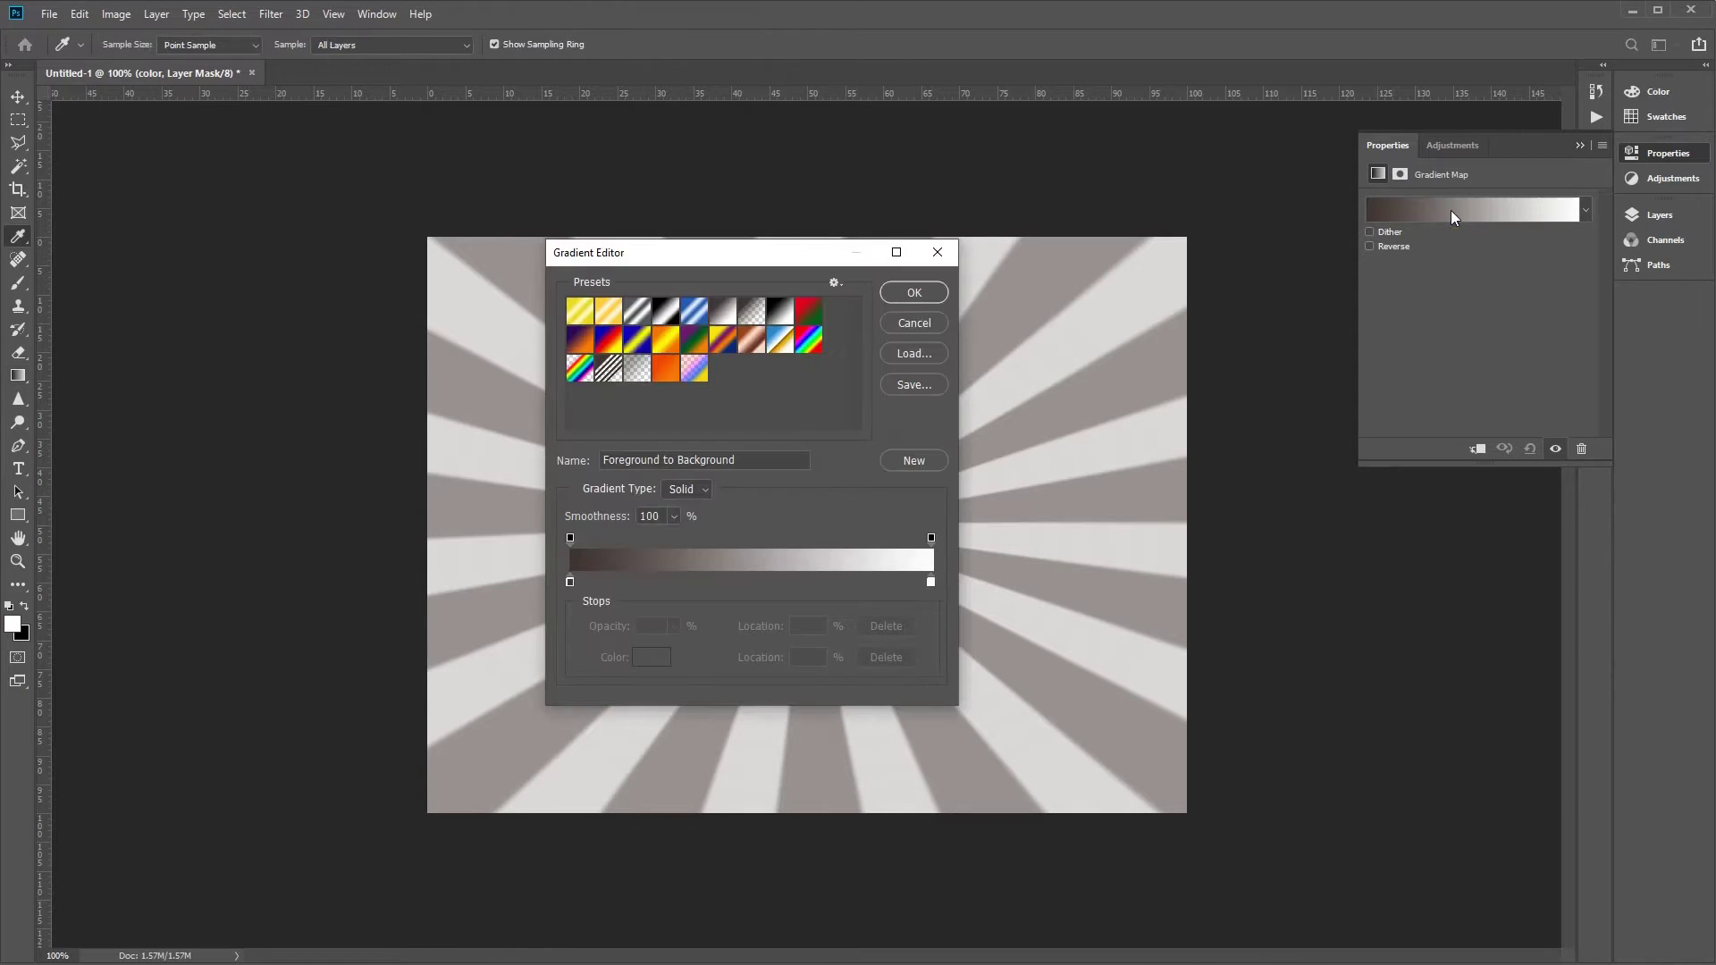
{"action": "left_click", "coordinate": [571, 581]}
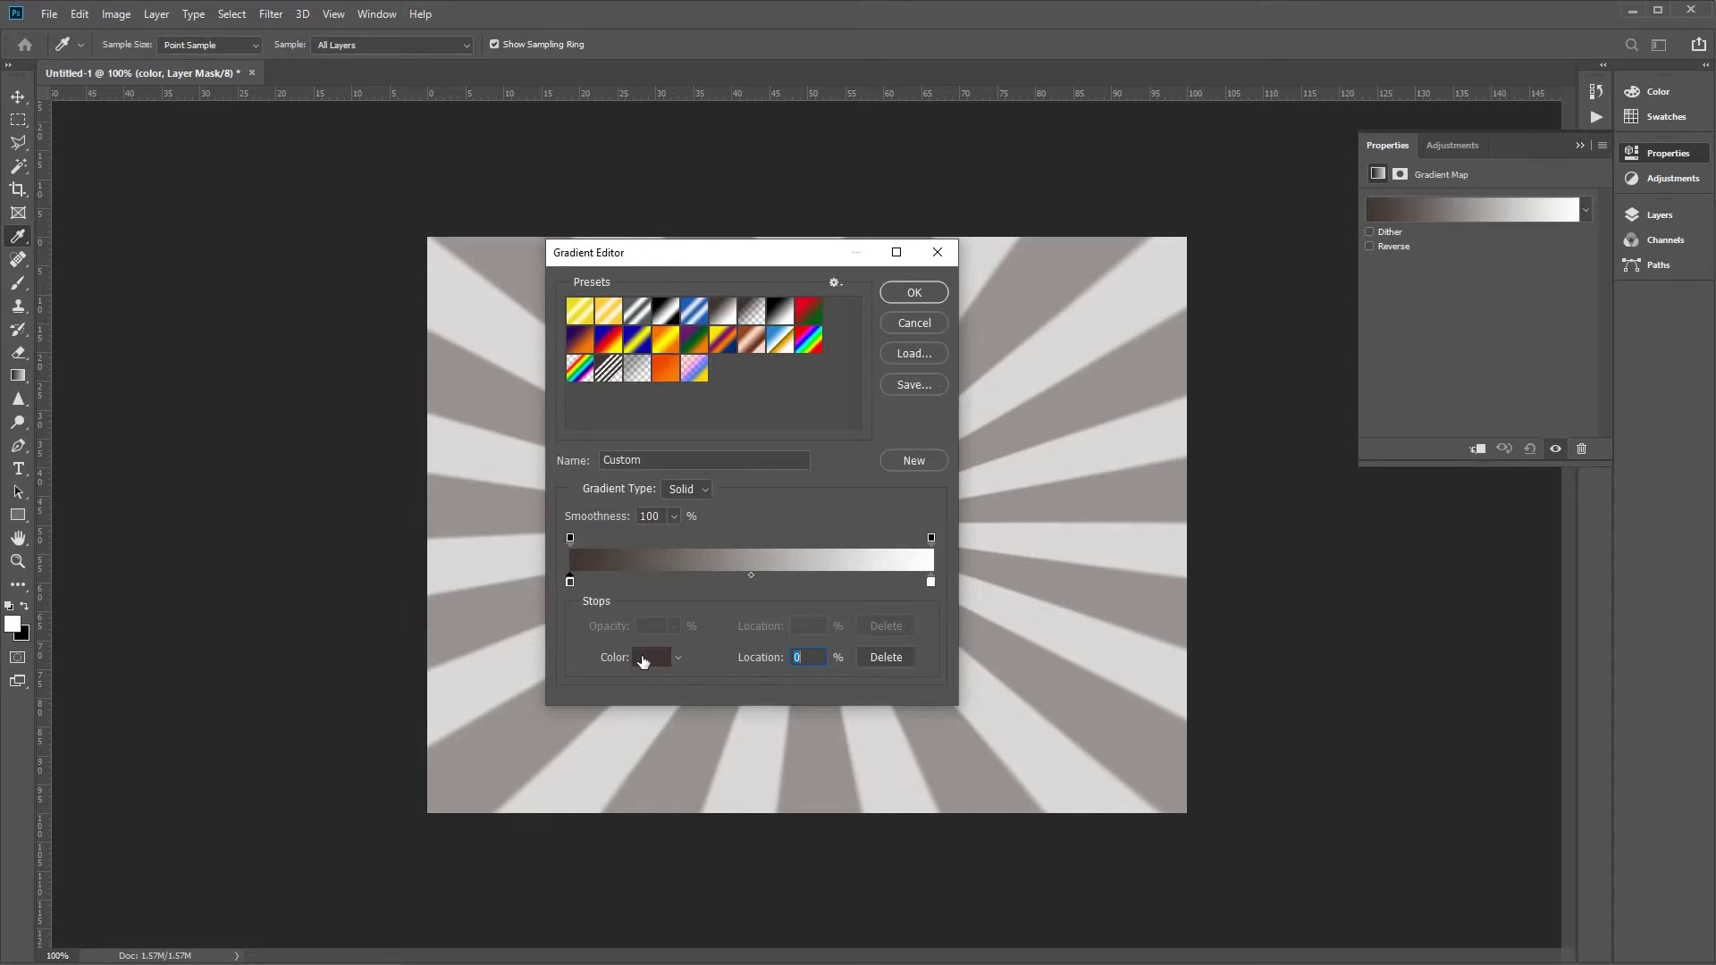
{"action": "left_click", "coordinate": [643, 658]}
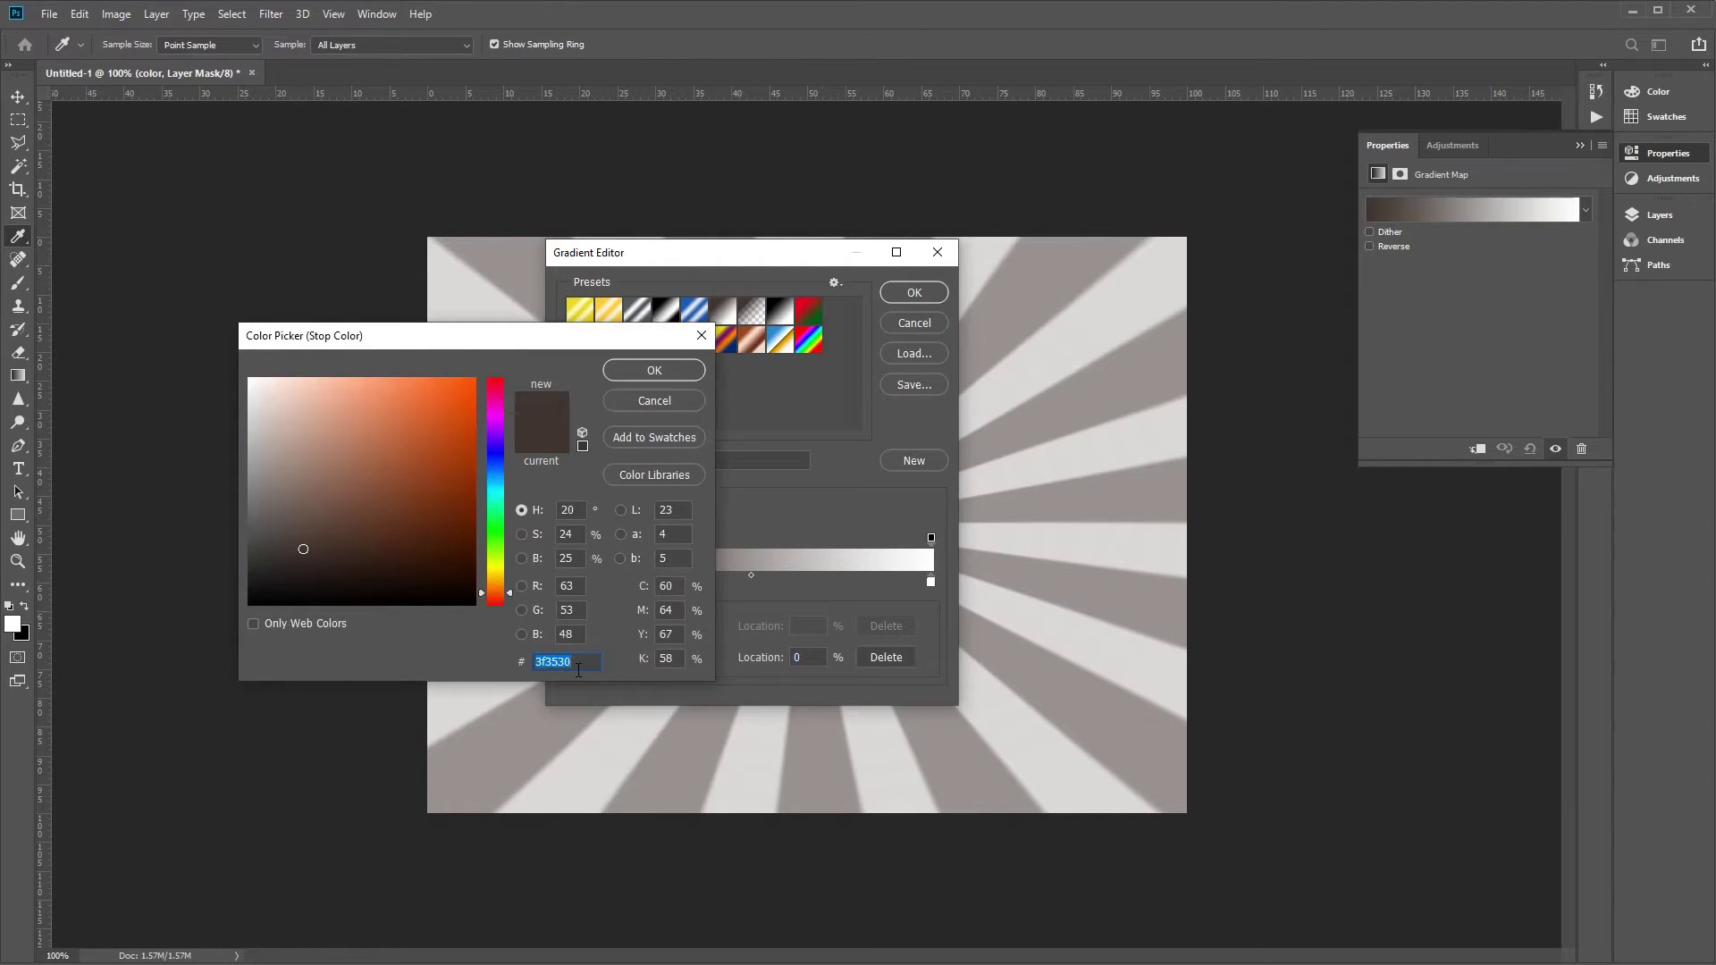
{"action": "type", "text": "003"}
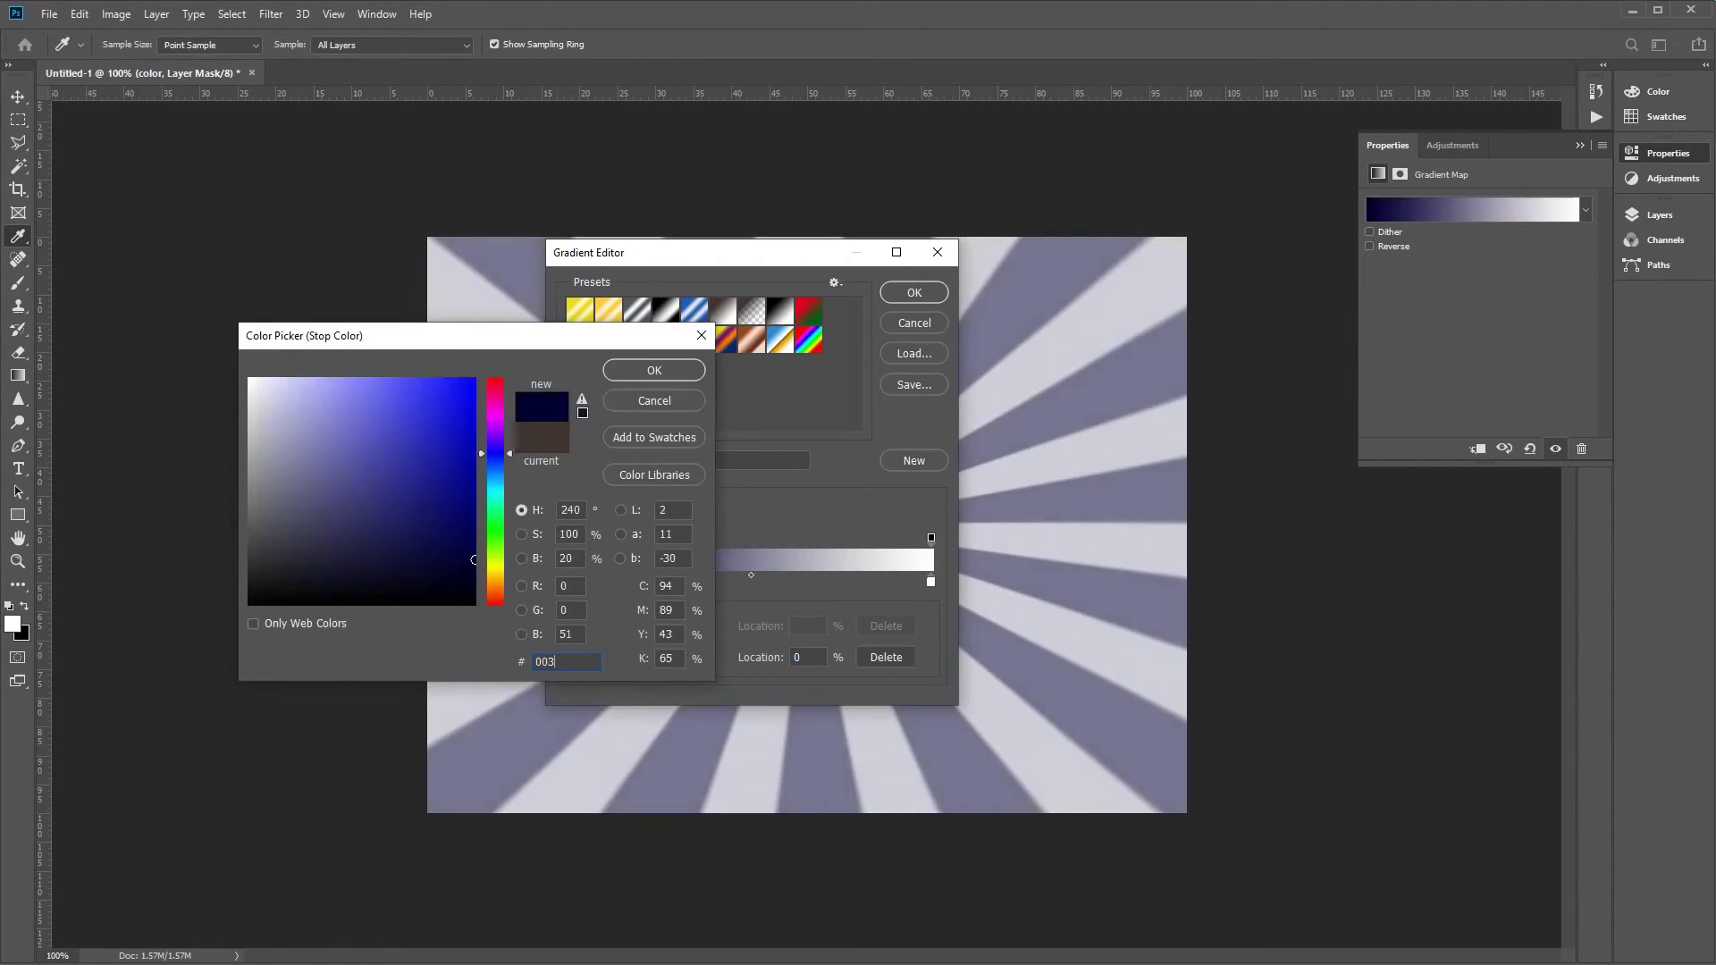
{"action": "type", "text": "876"}
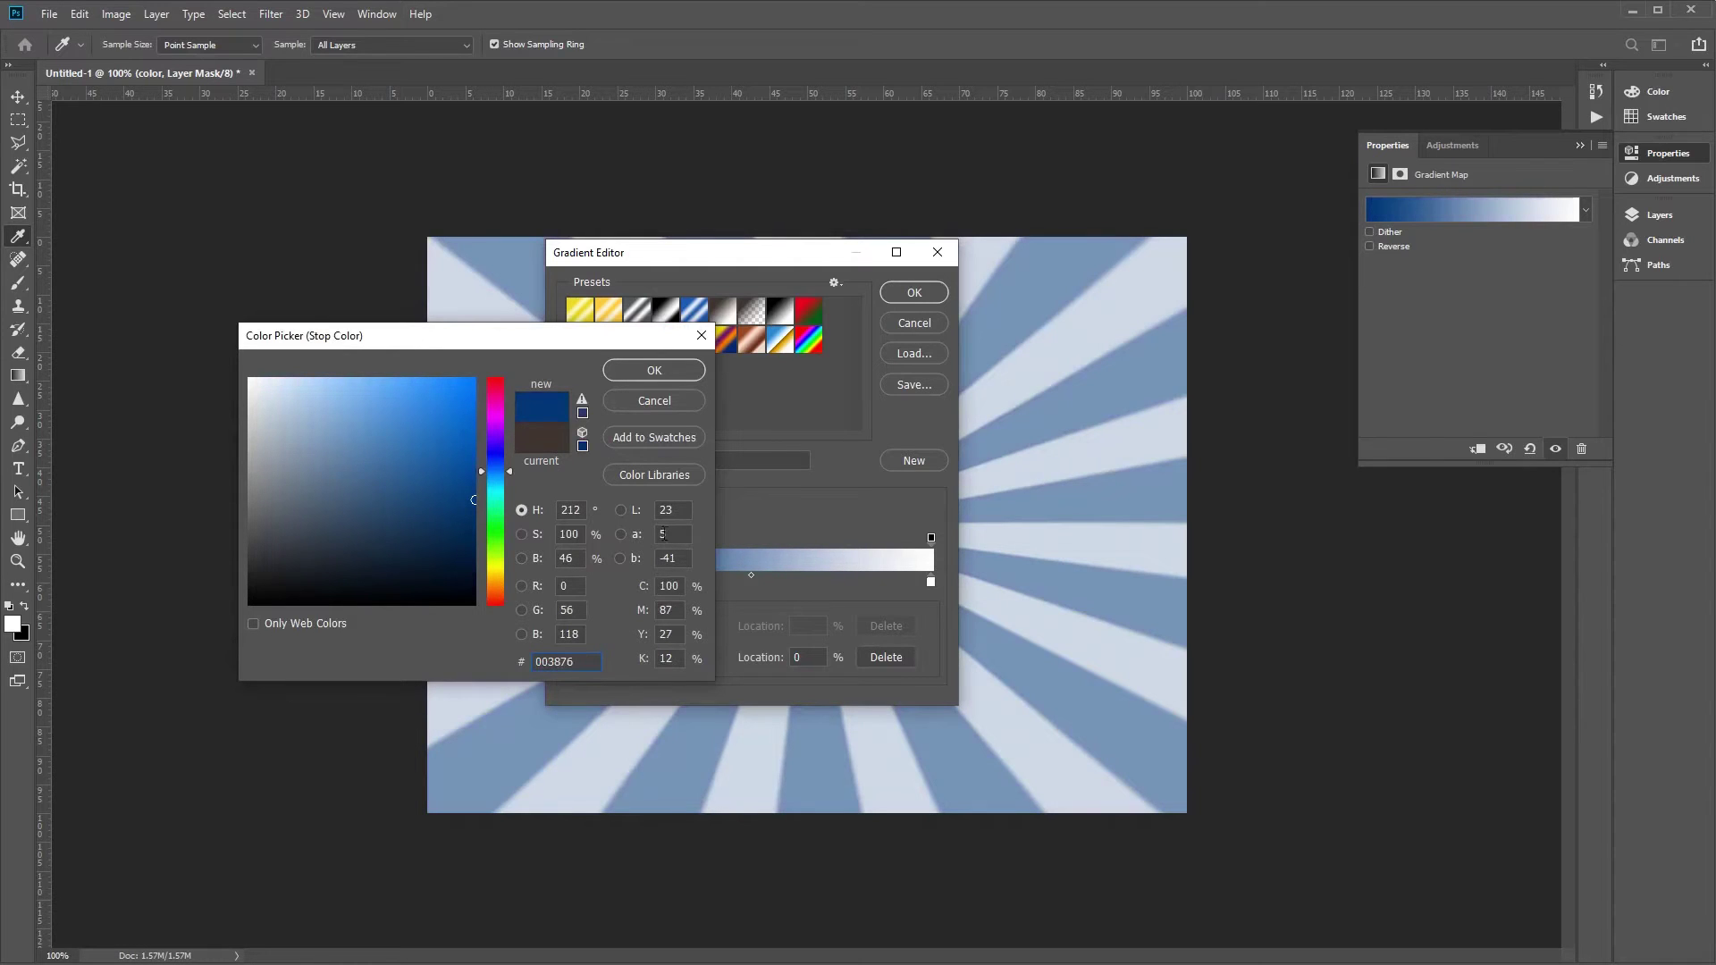
{"action": "left_click", "coordinate": [669, 374]}
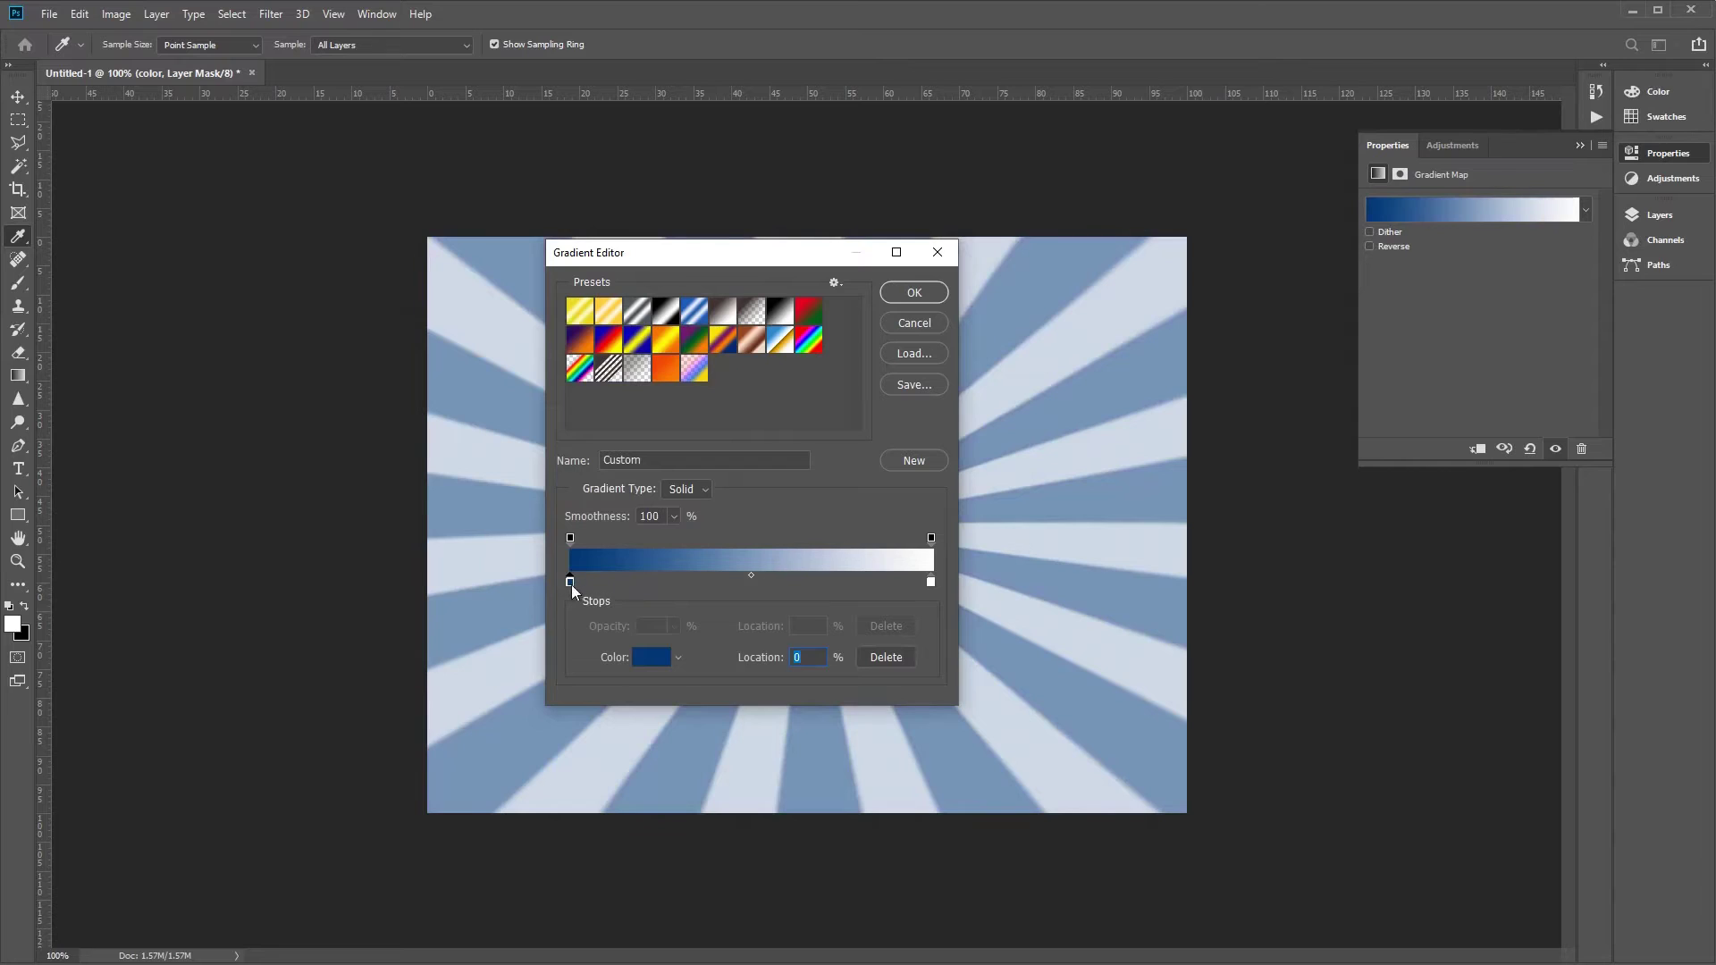
{"action": "double_click", "coordinate": [801, 658]}
{"action": "type", "text": "23"}
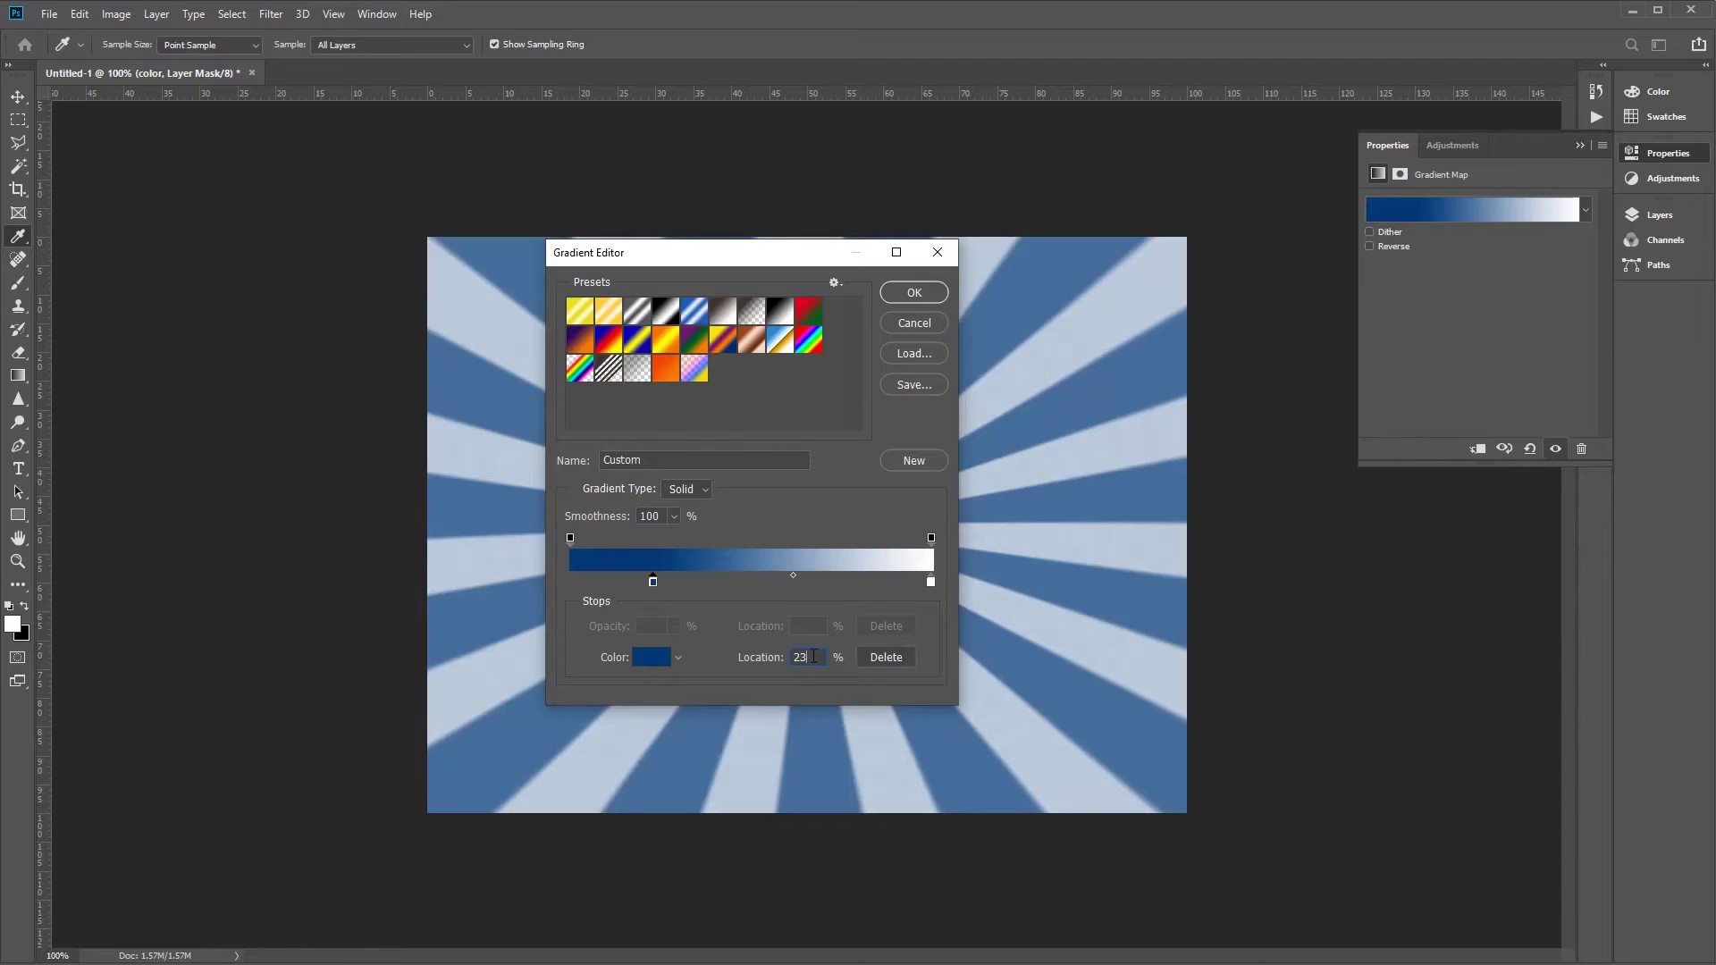
Set the gradient map's end color stop to 00b5e9 and apply the edited gradient.
{"action": "left_click", "coordinate": [929, 583]}
{"action": "left_click", "coordinate": [649, 660]}
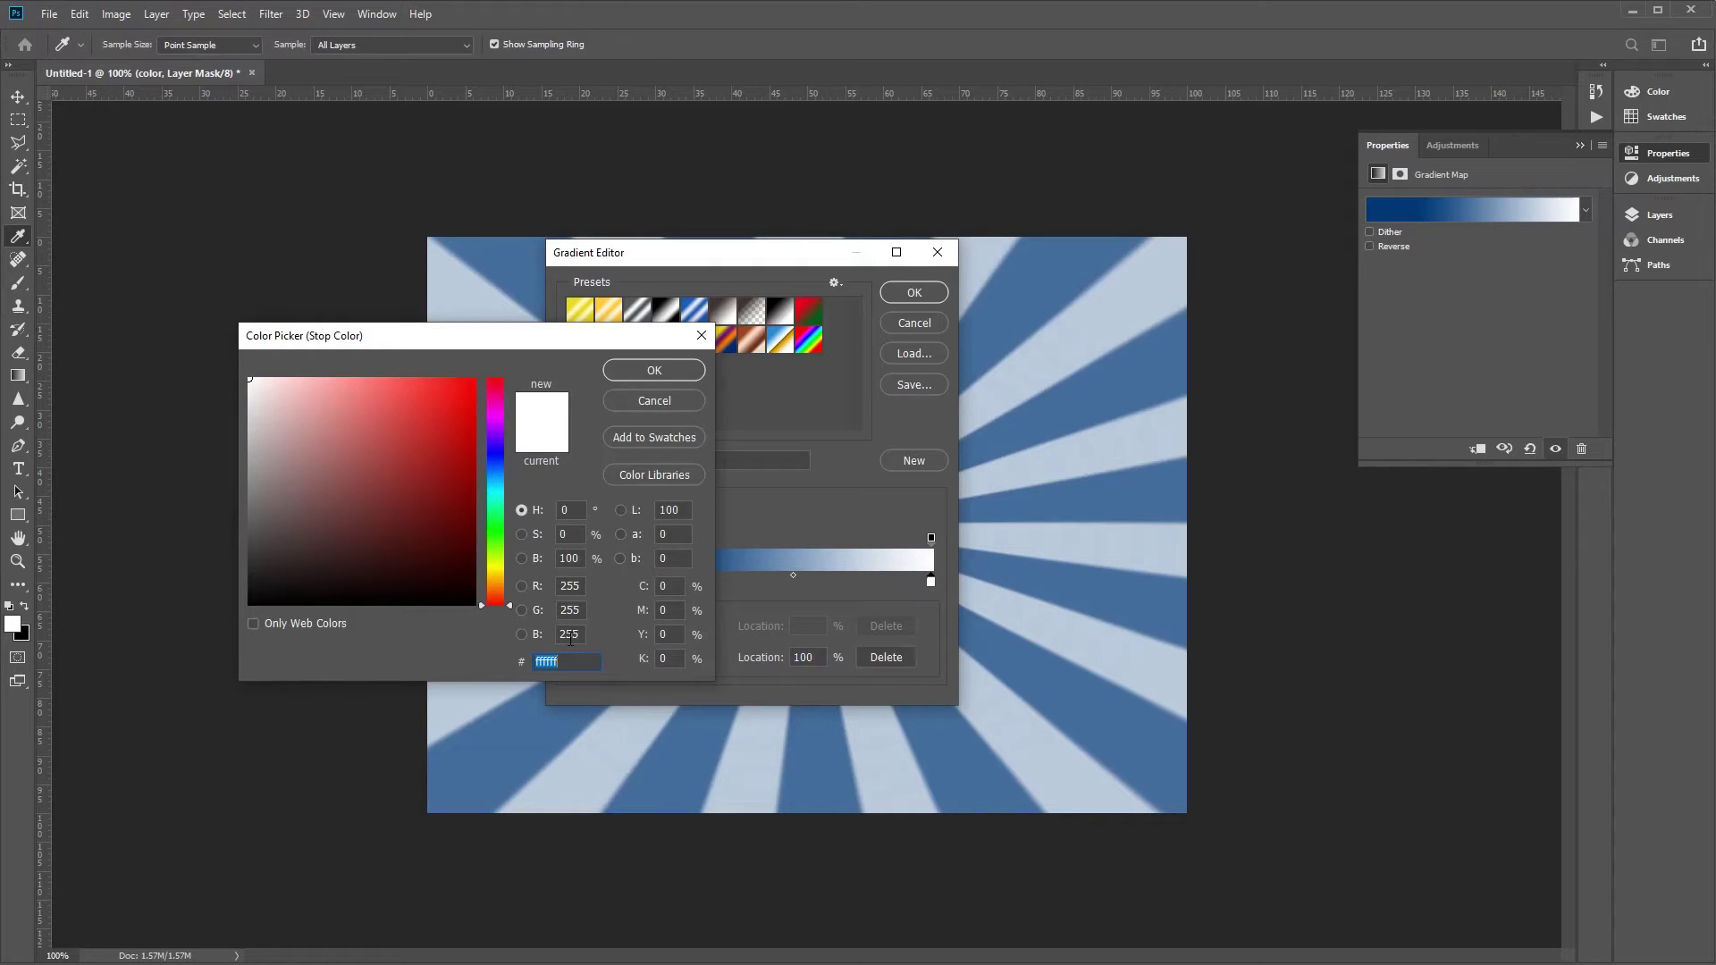
{"action": "type", "text": "00"}
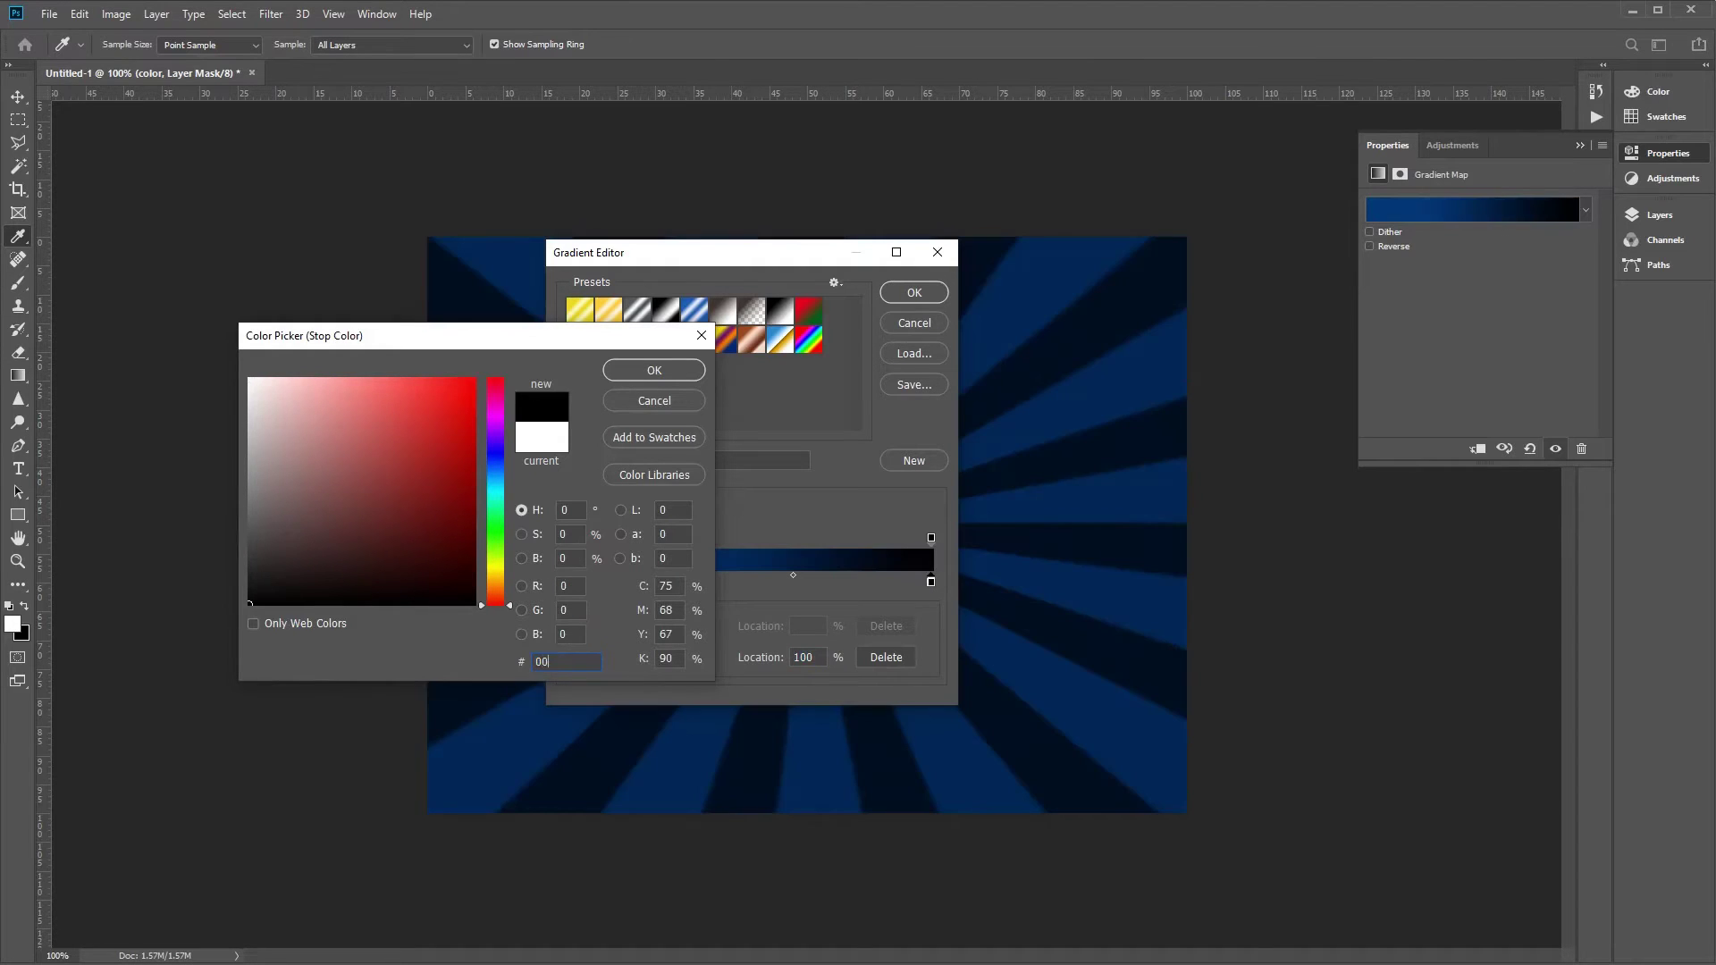
{"action": "type", "text": "b5"}
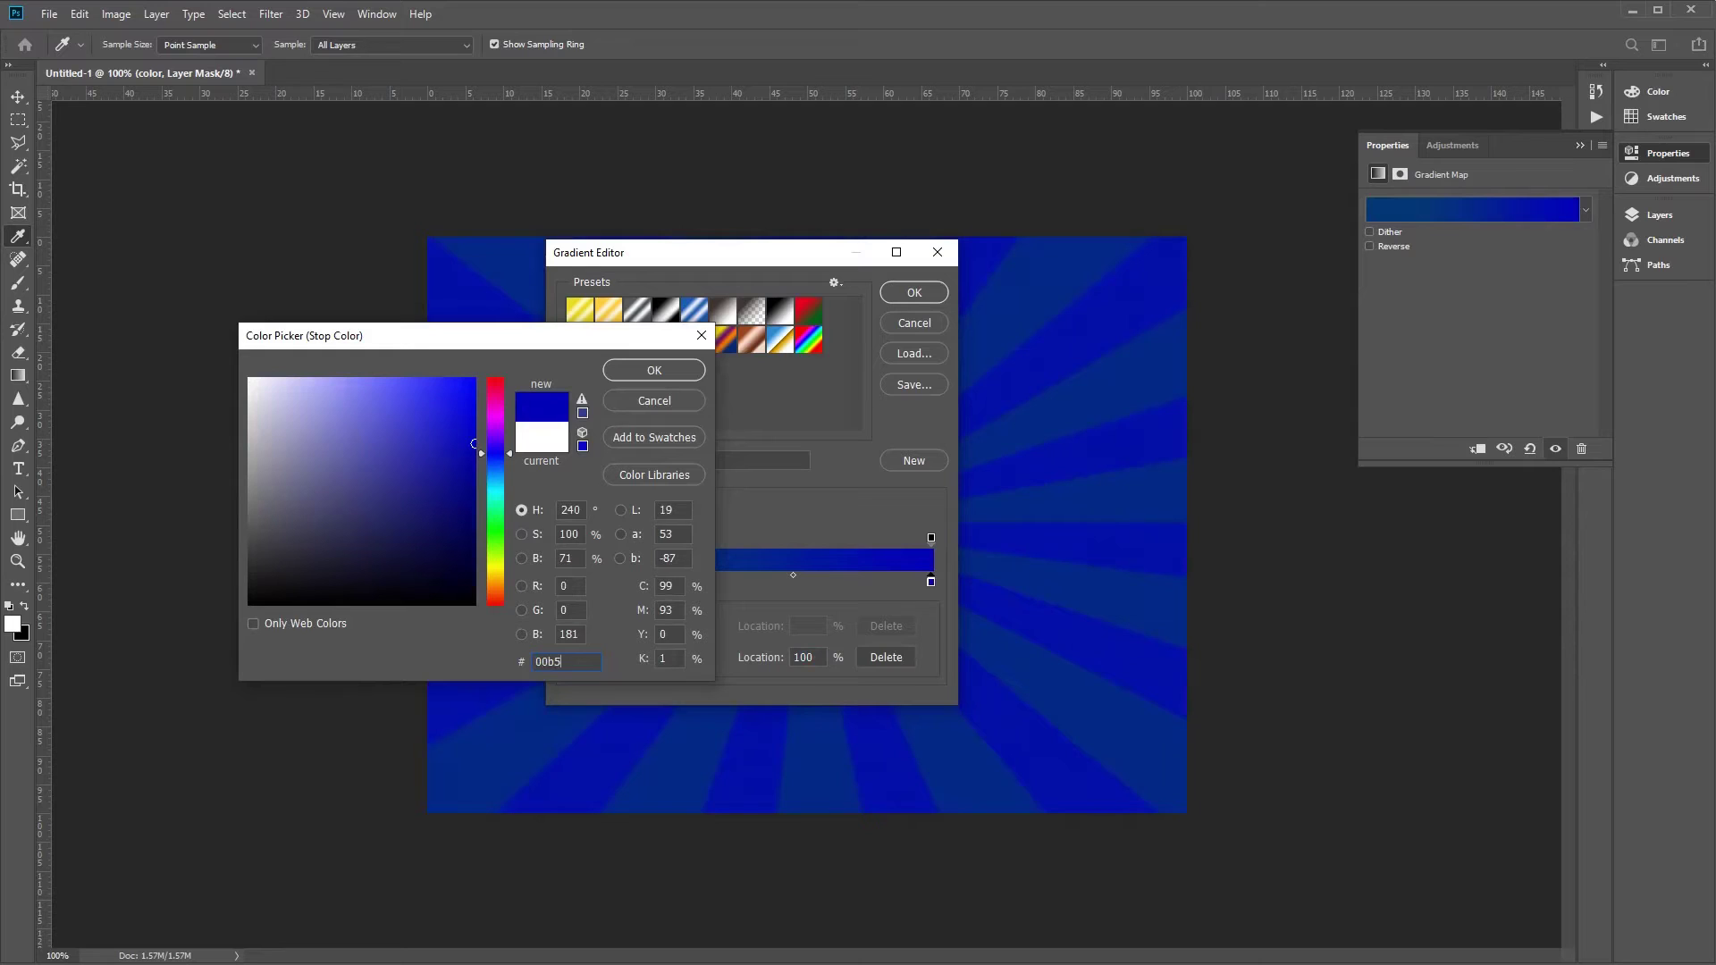
{"action": "type", "text": "e9"}
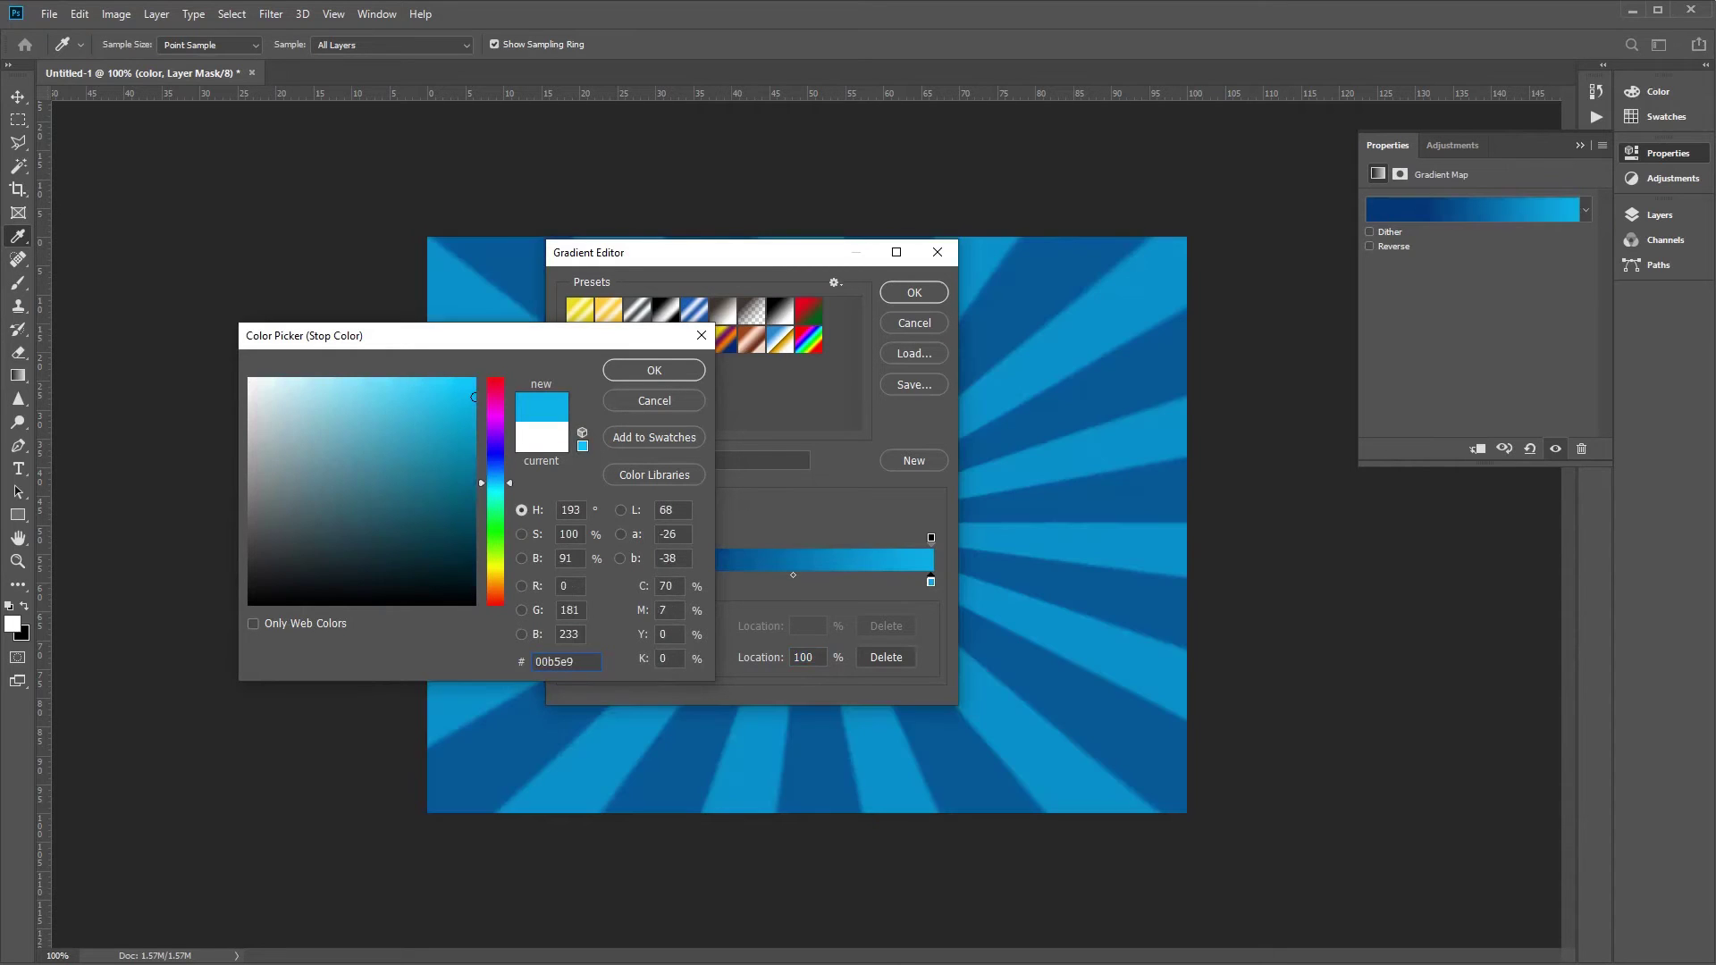
{"action": "left_click", "coordinate": [654, 370]}
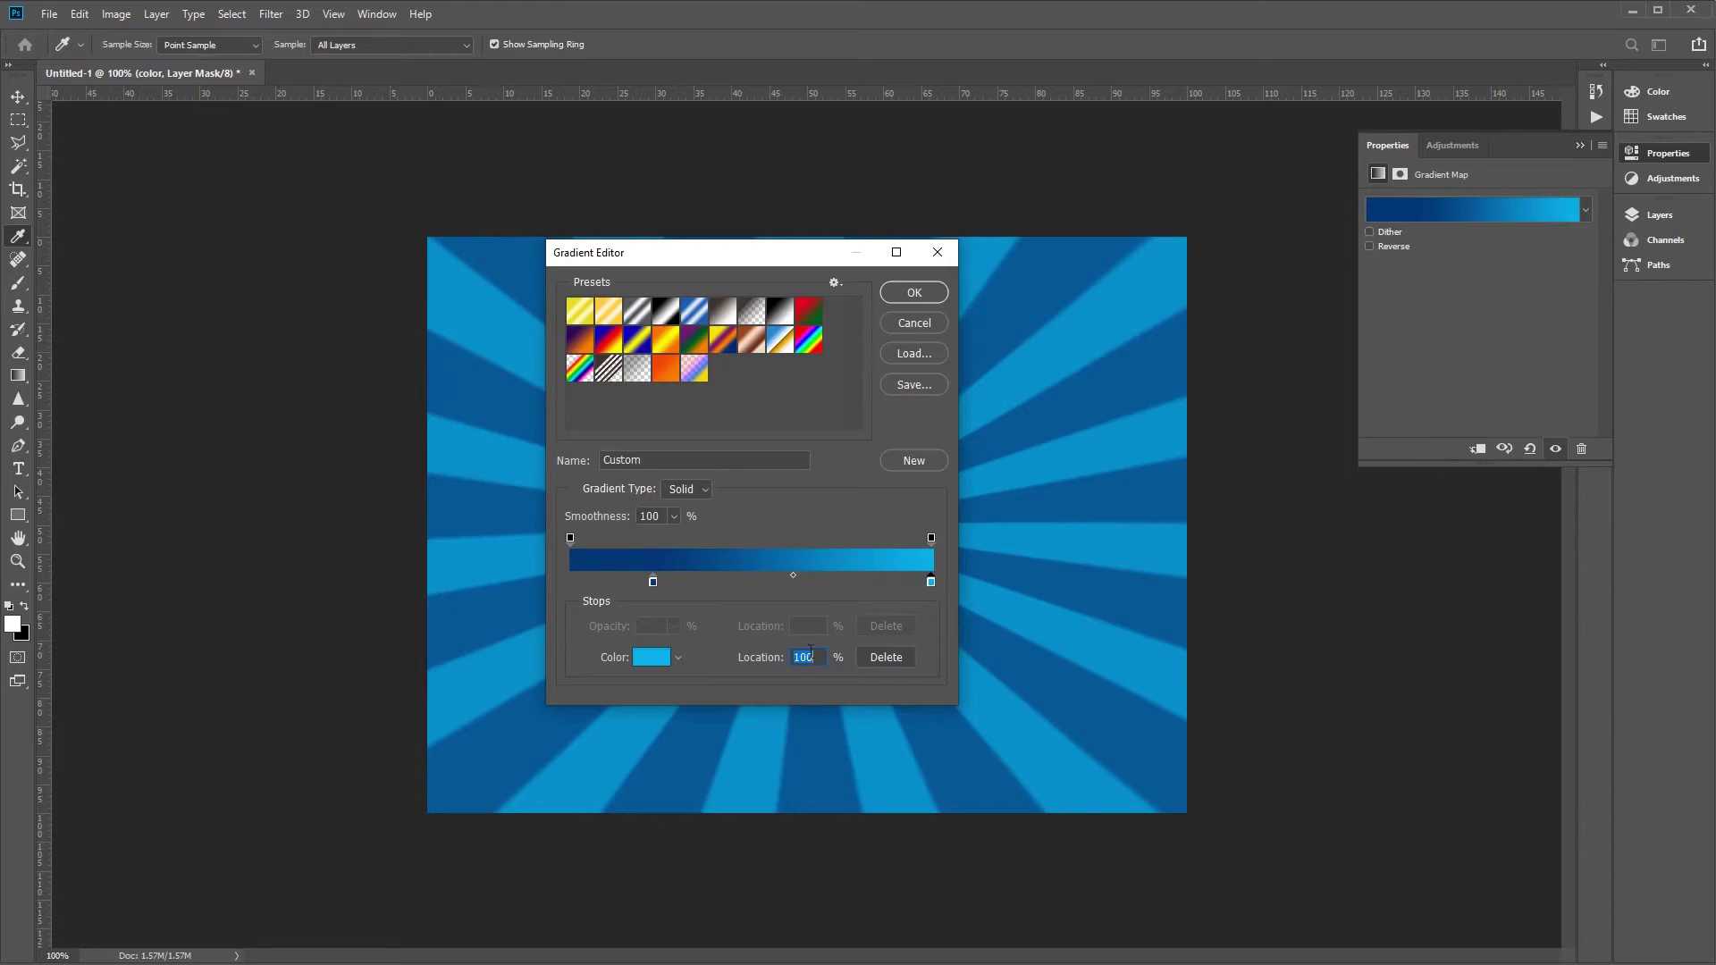
{"action": "left_click", "coordinate": [901, 294]}
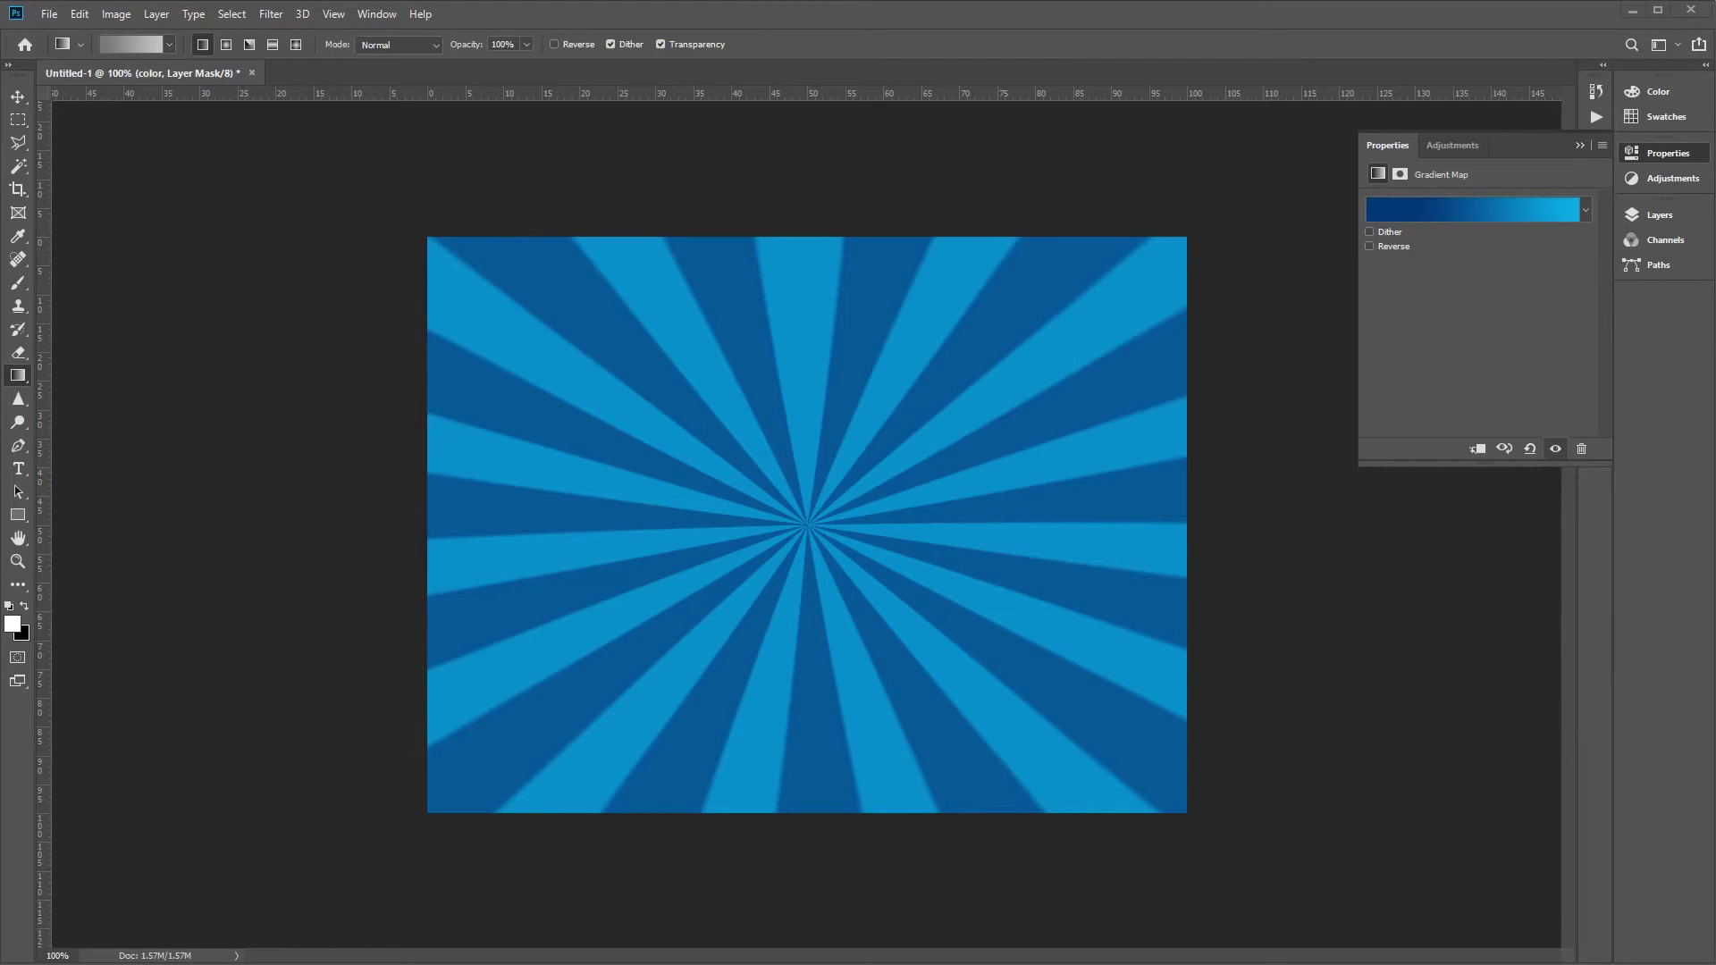
Place the couple-2590797_1920 stock photo at the center of the canvas, scaled to about 139%.
{"action": "left_click_drag", "start_coordinate": [1707, 339], "coordinate": [1009, 426]}
{"action": "left_click_drag", "start_coordinate": [819, 452], "coordinate": [819, 452]}
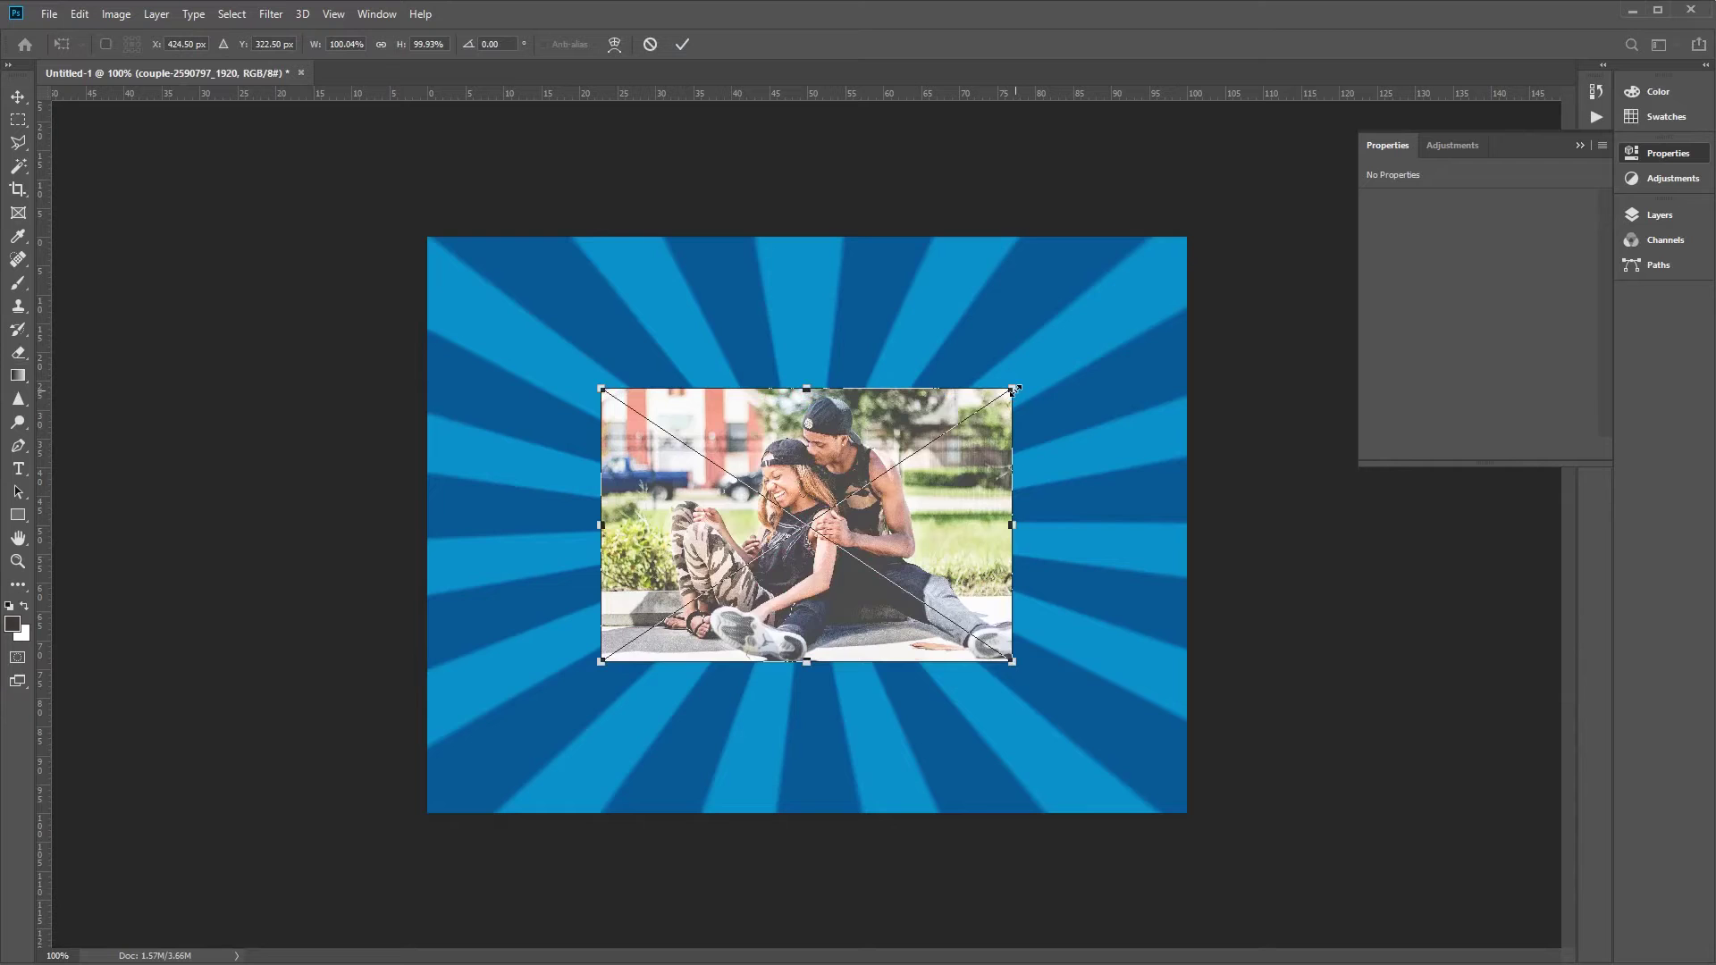
{"action": "left_click_drag", "start_coordinate": [1015, 390], "coordinate": [1173, 268]}
{"action": "left_click_drag", "start_coordinate": [1097, 393], "coordinate": [1019, 448]}
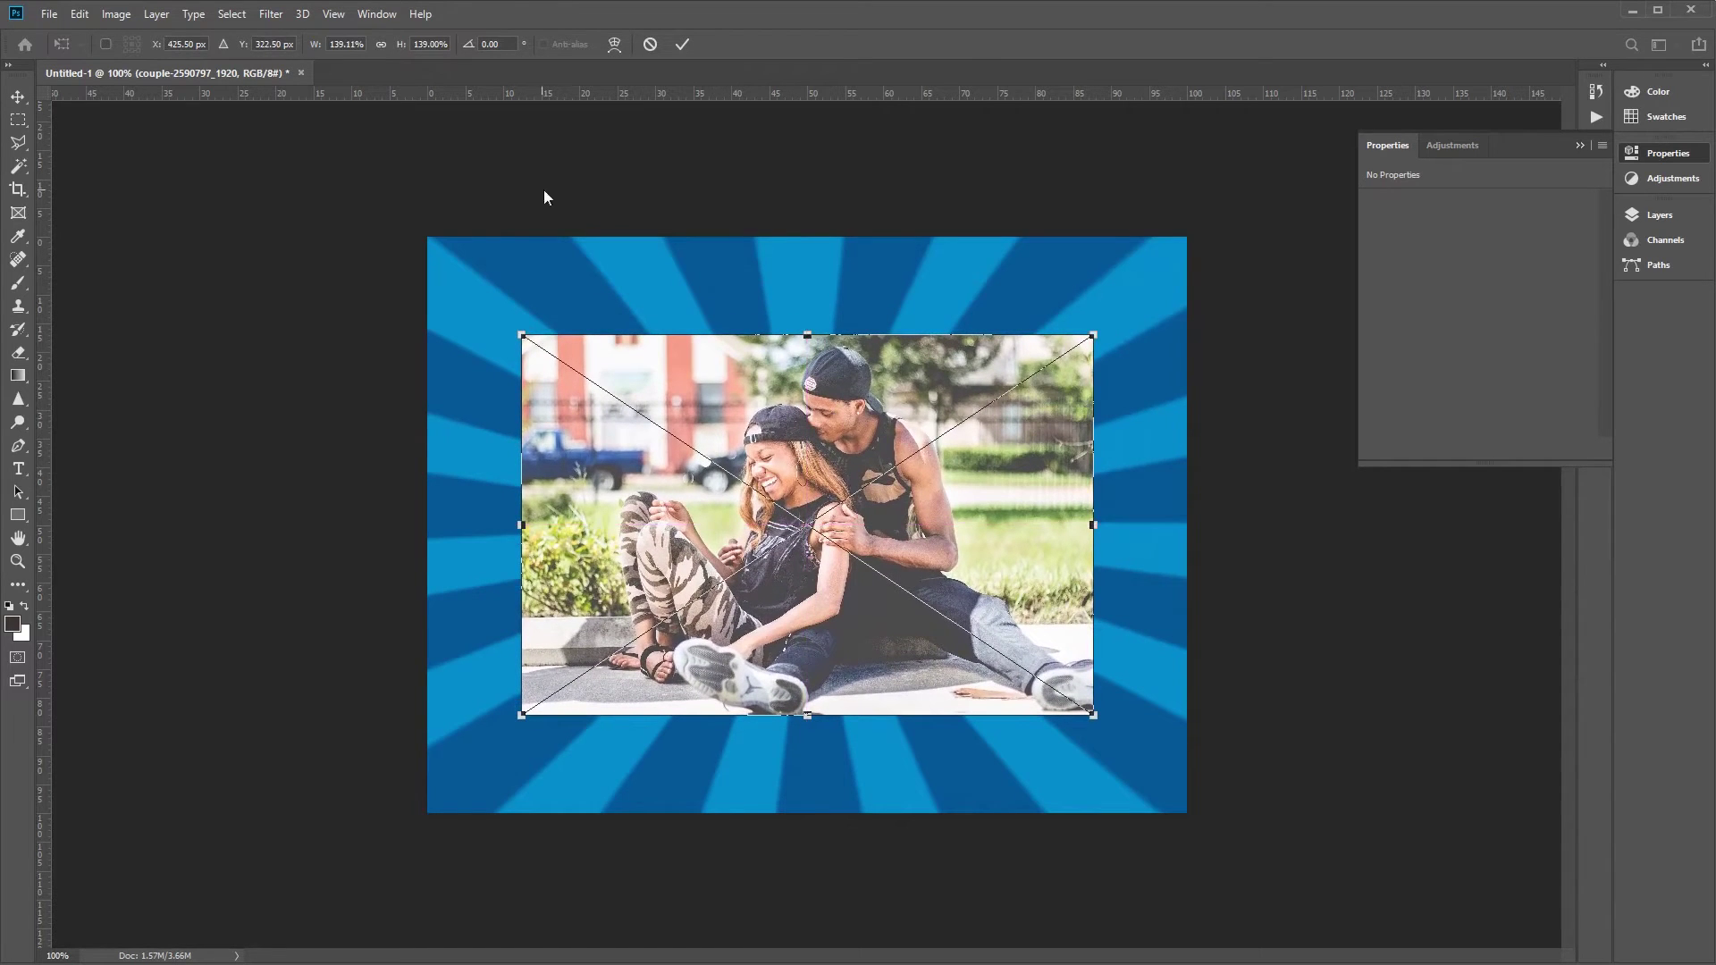
{"action": "left_click", "coordinate": [682, 45]}
{"action": "key", "text": "g"}
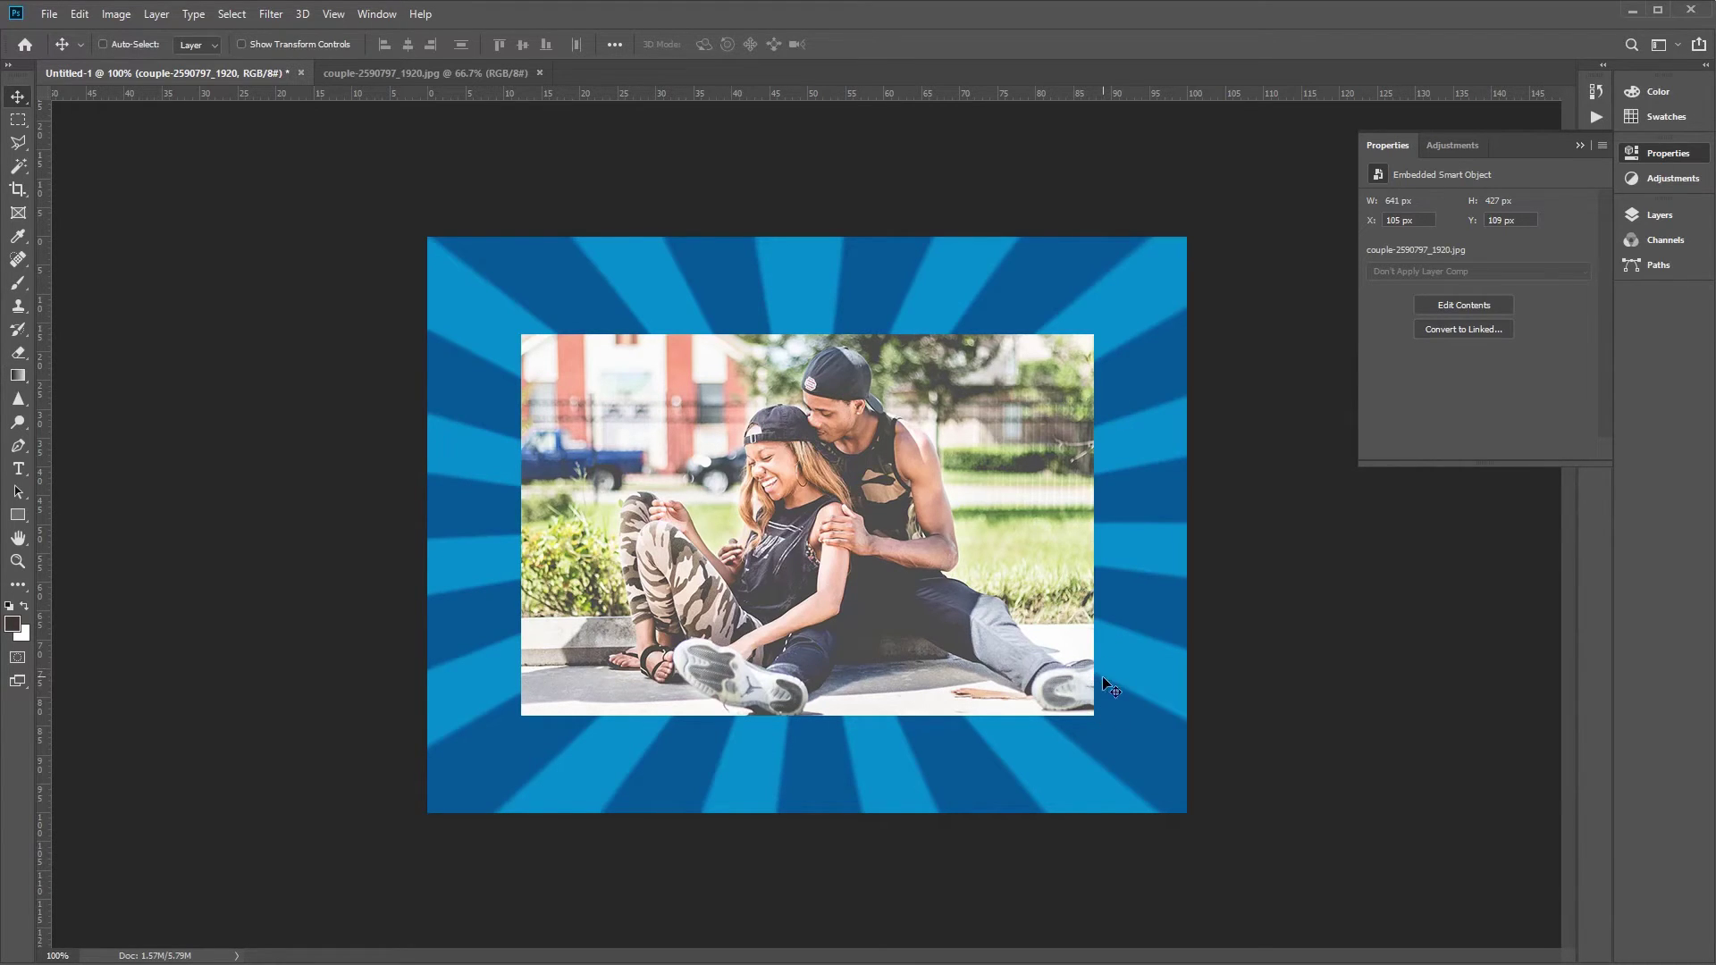
Enlarge and reposition the couple photo to about 1010 by 673 px so it covers the whole canvas.
{"action": "key", "text": "ctrl+t"}
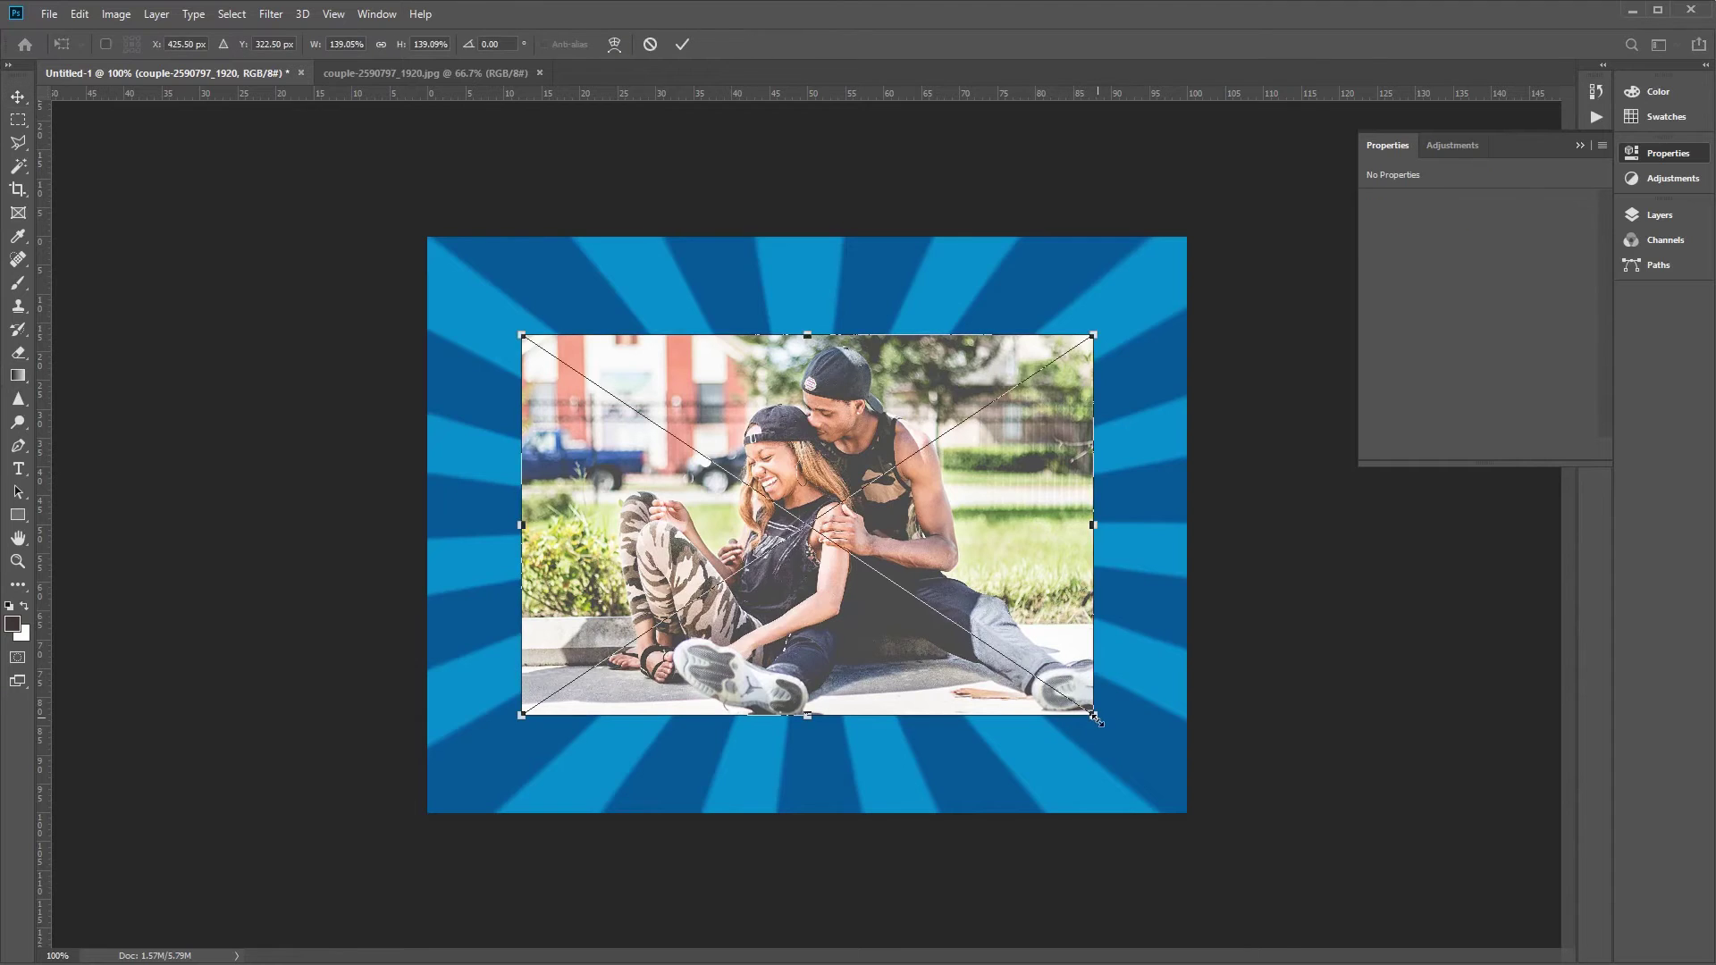
{"action": "left_click_drag", "start_coordinate": [1094, 716], "coordinate": [1213, 796]}
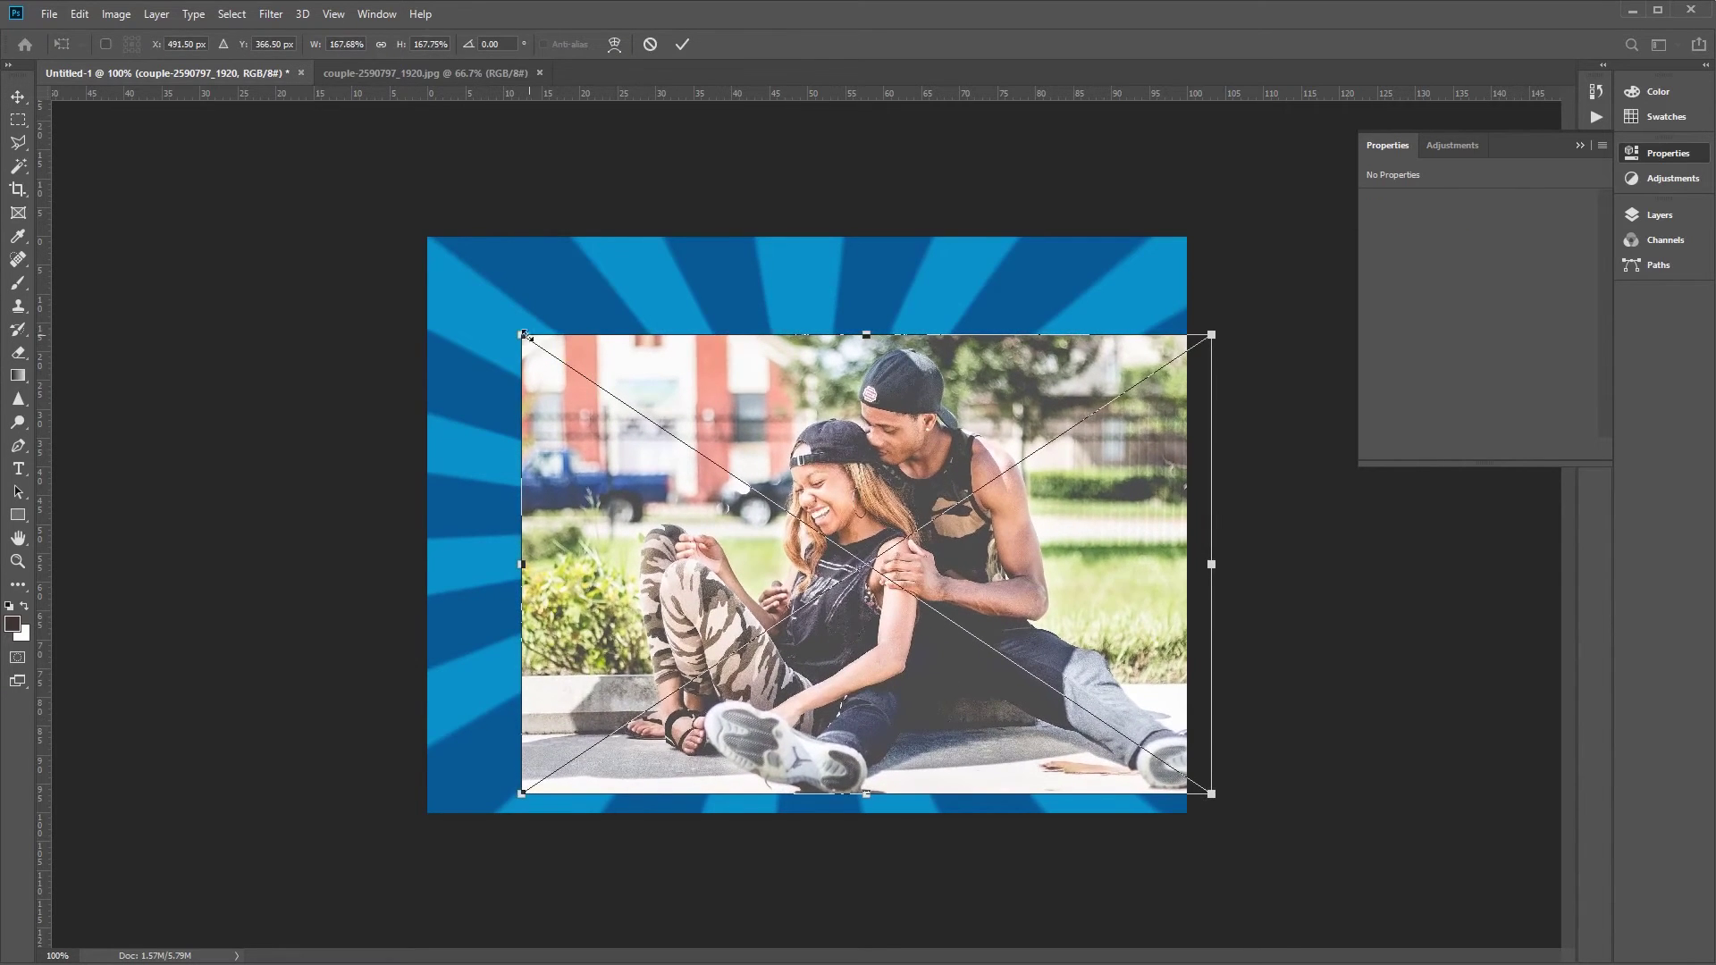
{"action": "left_click_drag", "start_coordinate": [524, 335], "coordinate": [365, 230]}
{"action": "left_click_drag", "start_coordinate": [968, 561], "coordinate": [964, 579]}
{"action": "left_click_drag", "start_coordinate": [351, 250], "coordinate": [302, 215]}
{"action": "left_click", "coordinate": [682, 44]}
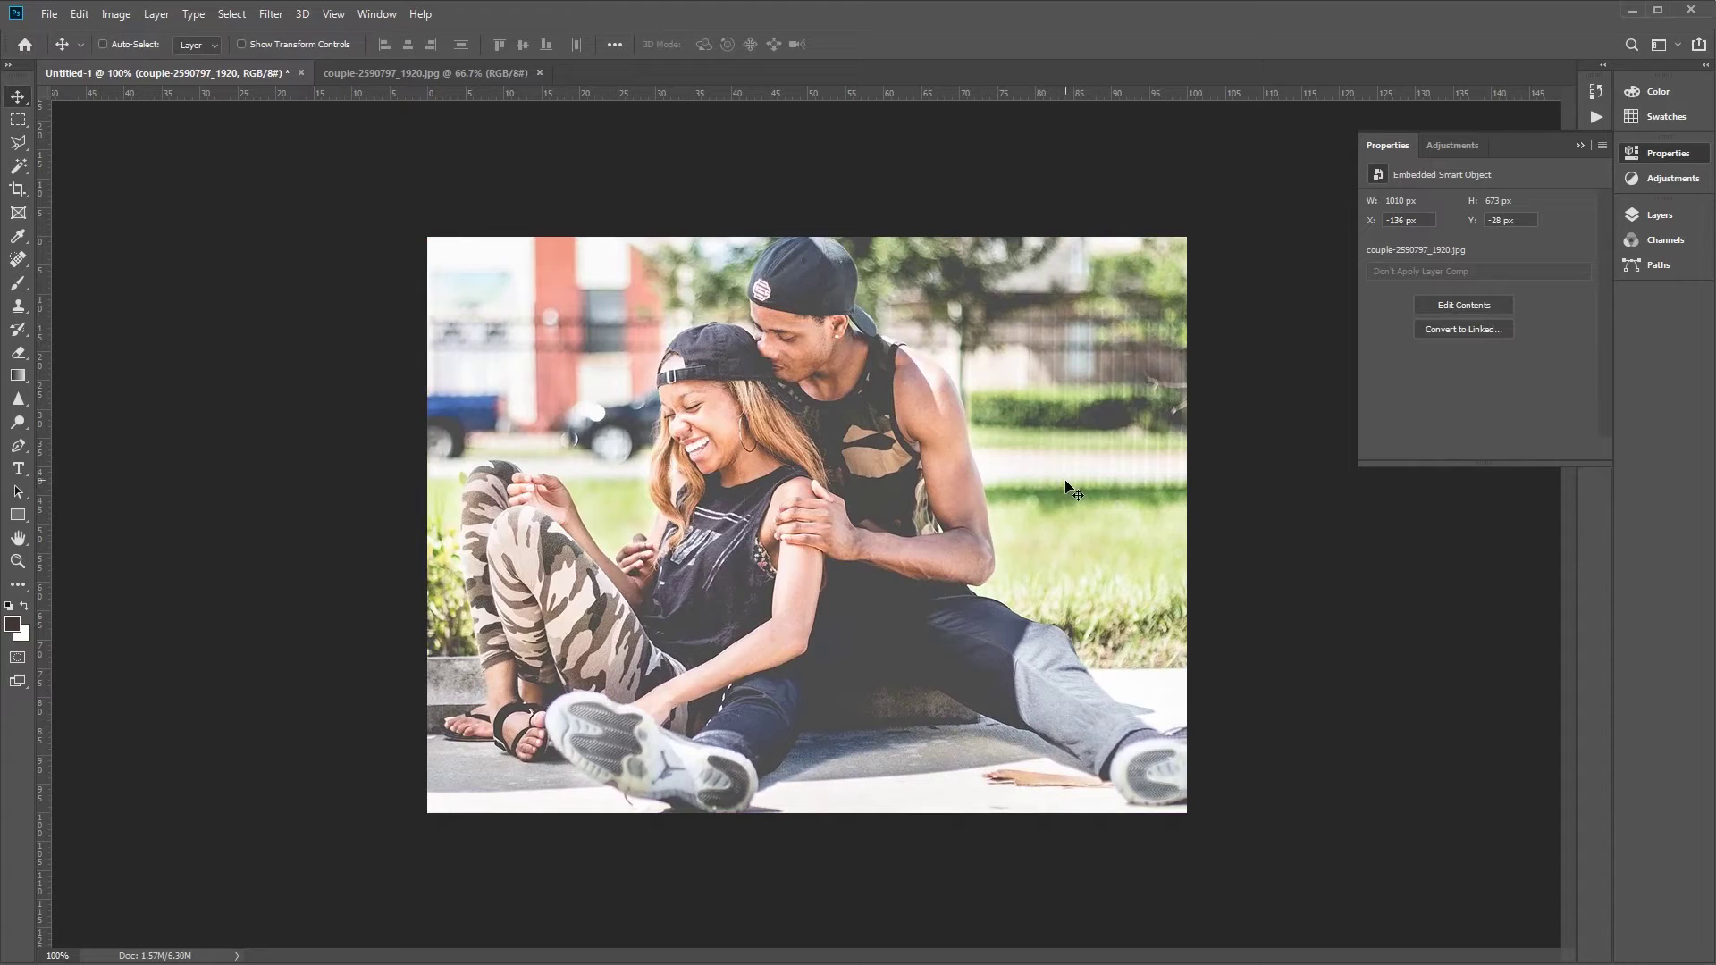
{"action": "left_click", "coordinate": [24, 146]}
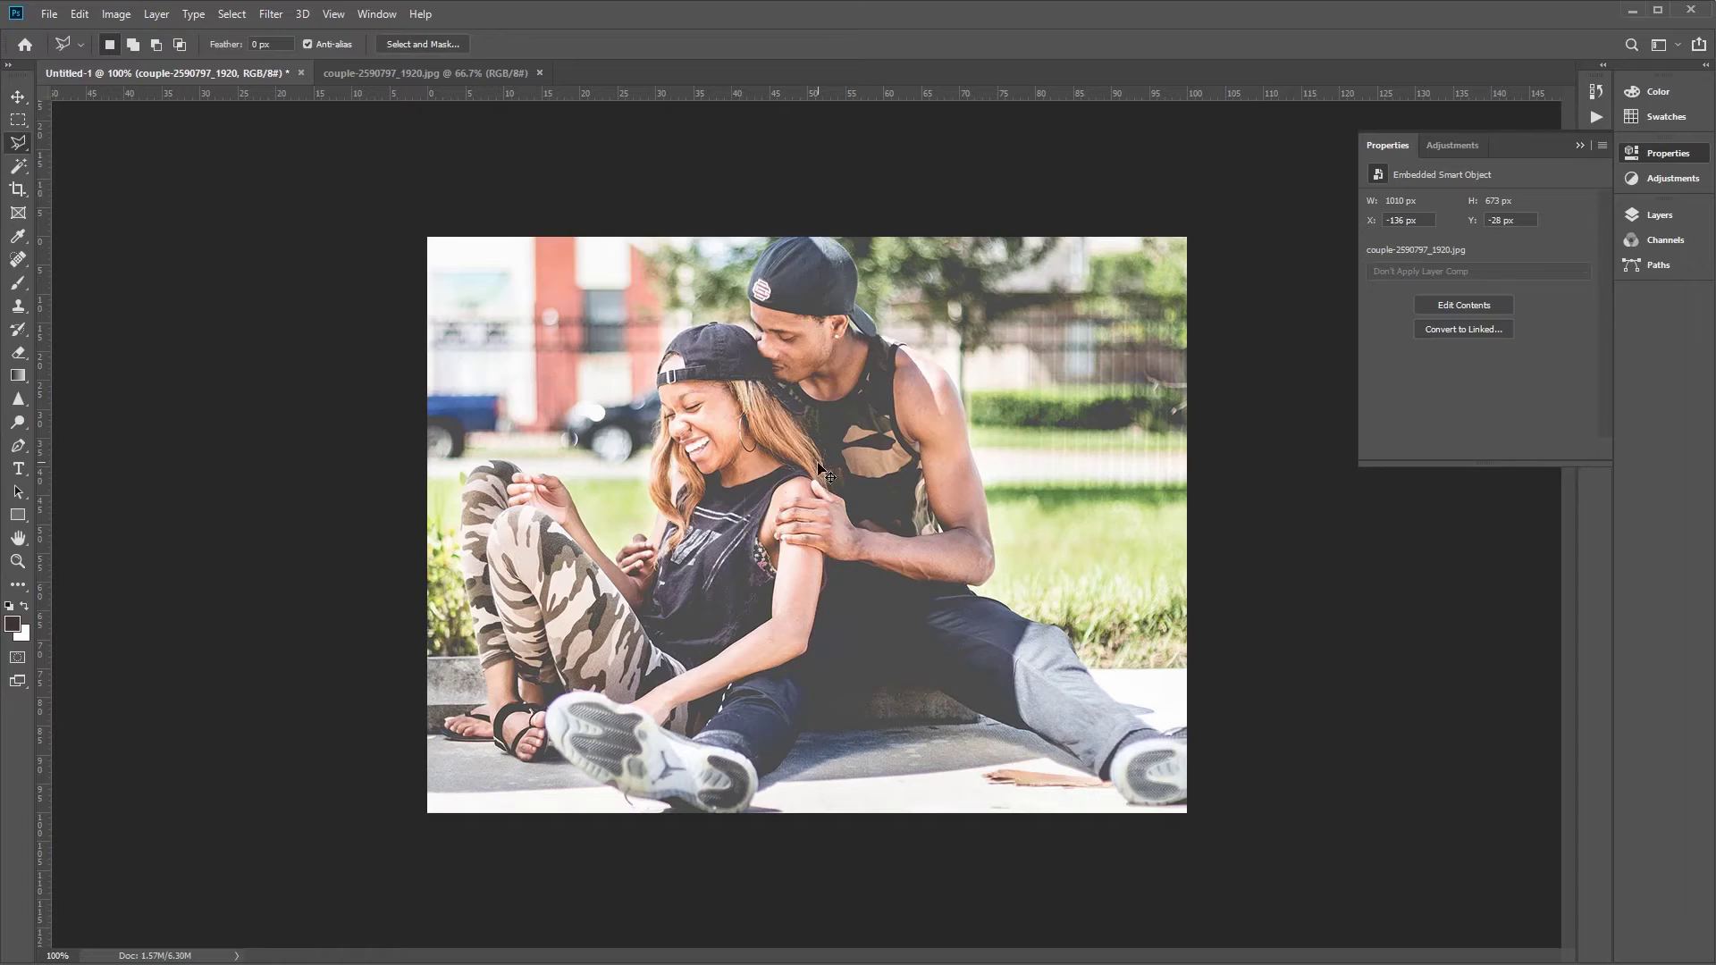
{"action": "scroll", "coordinate": [816, 461], "scroll_direction": "up", "scroll_amount": 3}
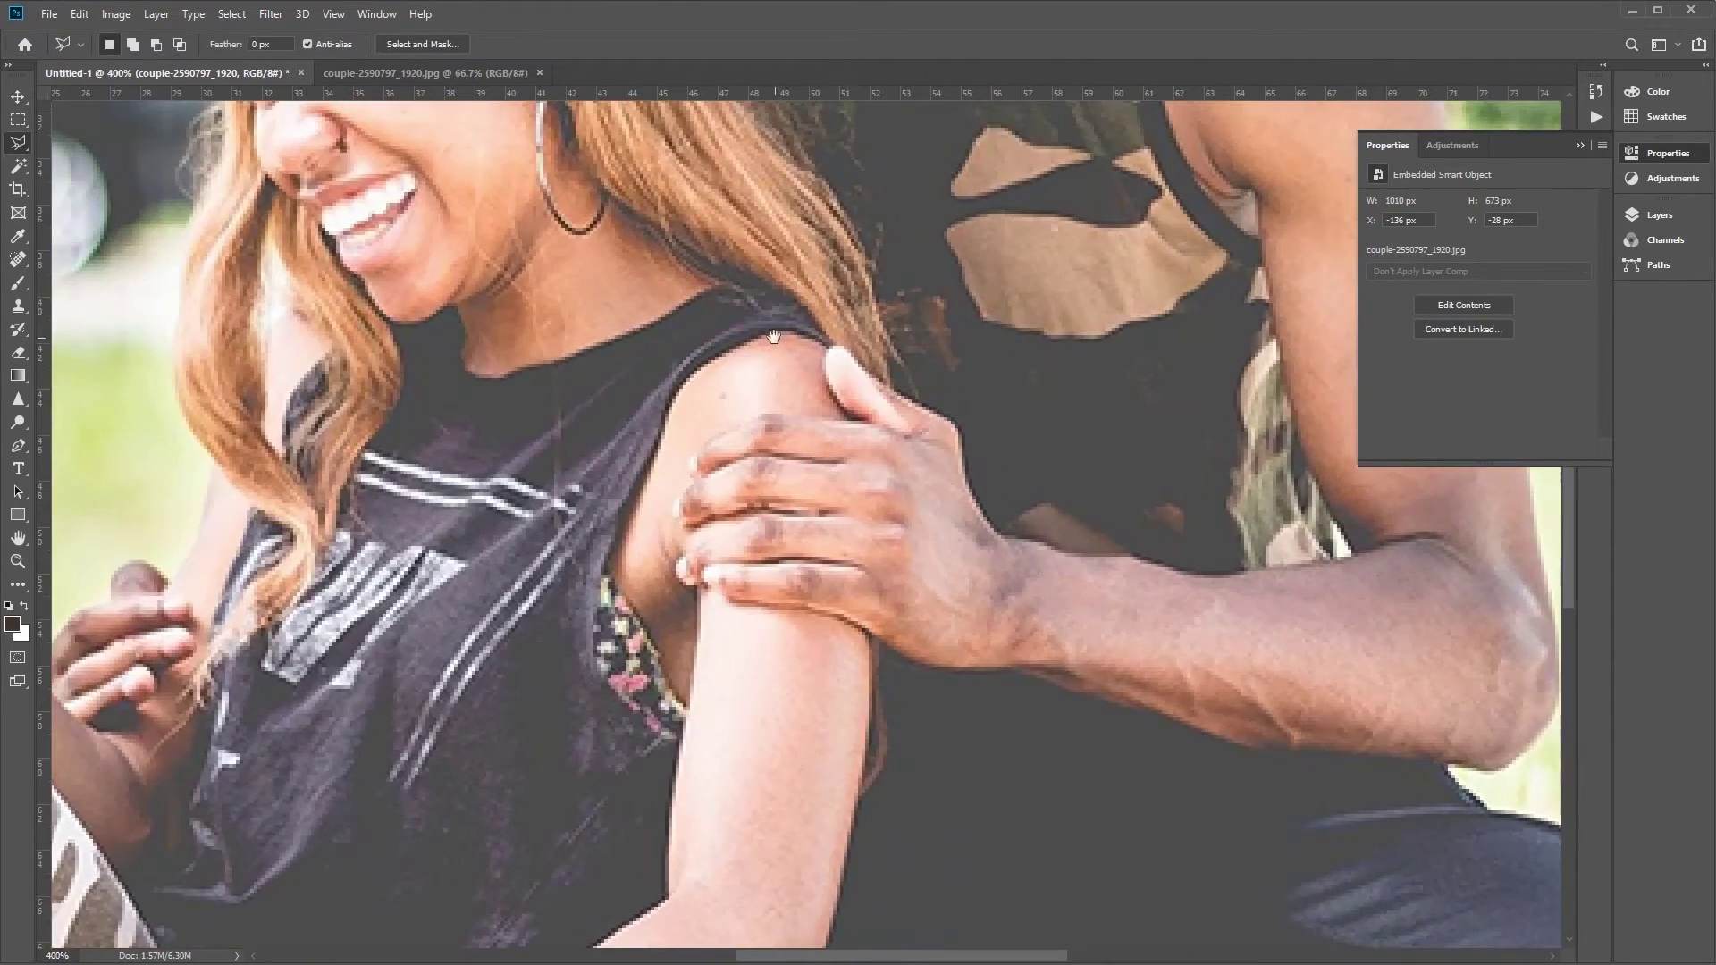
{"action": "scroll", "coordinate": [816, 461], "scroll_direction": "up", "scroll_amount": 10}
{"action": "scroll", "coordinate": [832, 329], "scroll_direction": "up", "scroll_amount": 1}
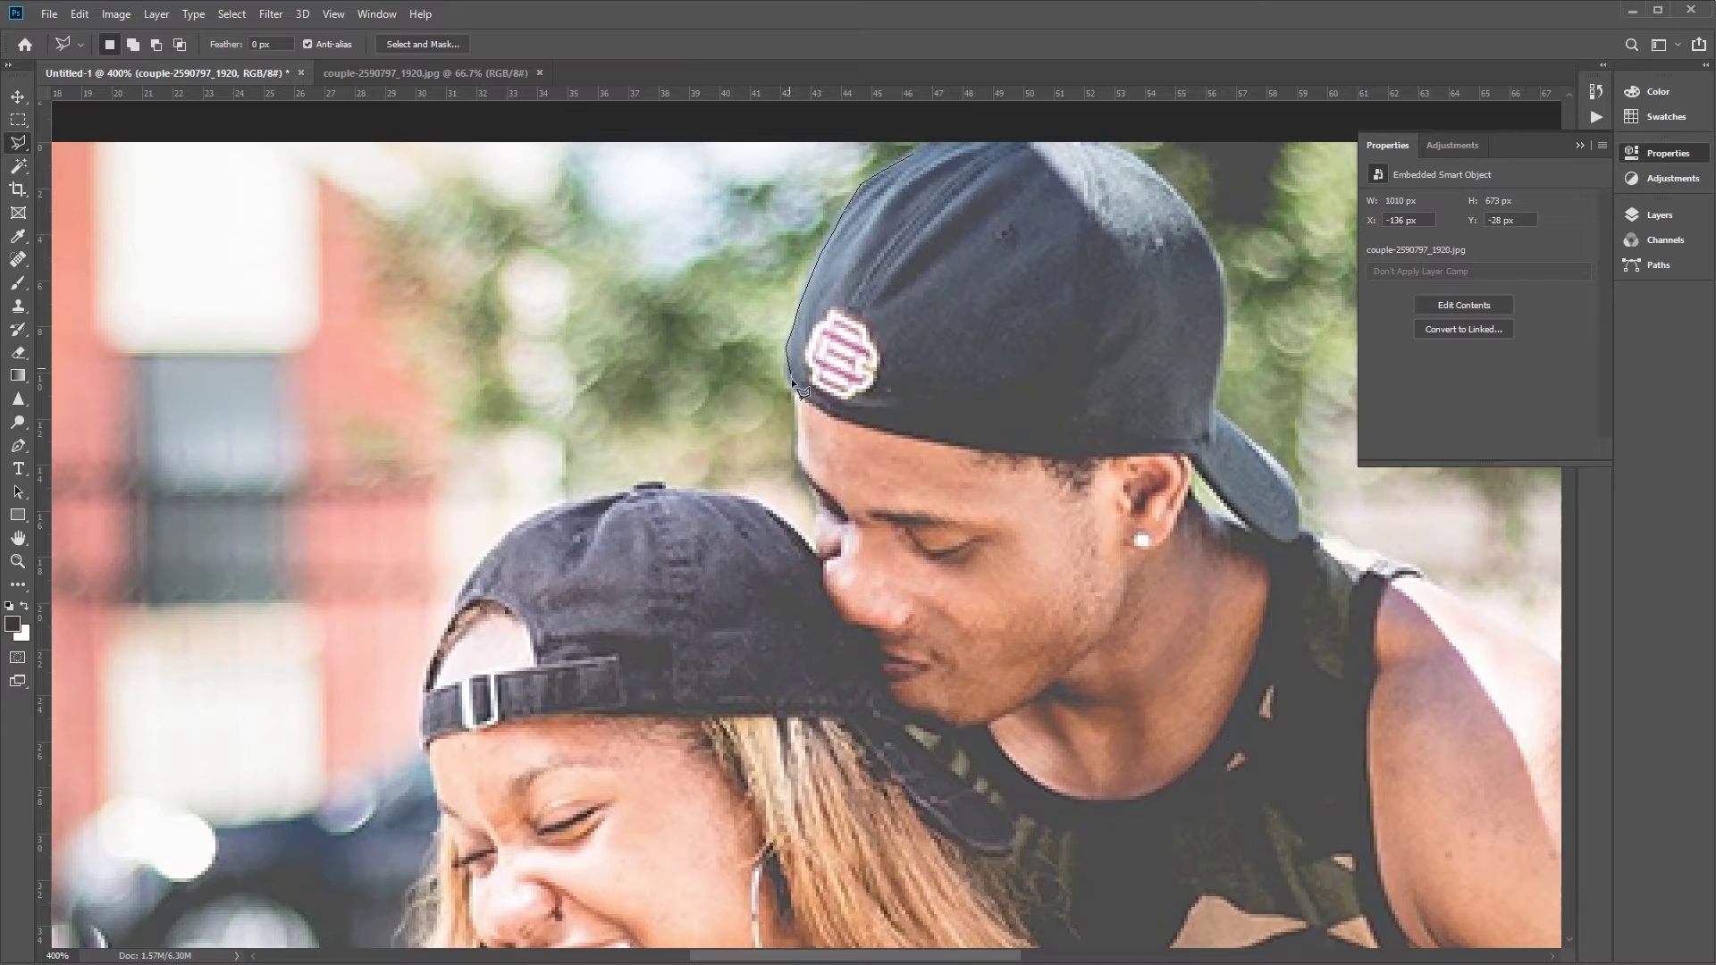
{"action": "left_click", "coordinate": [875, 506]}
{"action": "left_click", "coordinate": [1001, 500]}
{"action": "left_click", "coordinate": [1130, 384]}
{"action": "left_click", "coordinate": [1060, 188]}
{"action": "left_click", "coordinate": [977, 151]}
{"action": "key", "text": "ctrl+d"}
{"action": "key", "text": "ctrl+minus"}
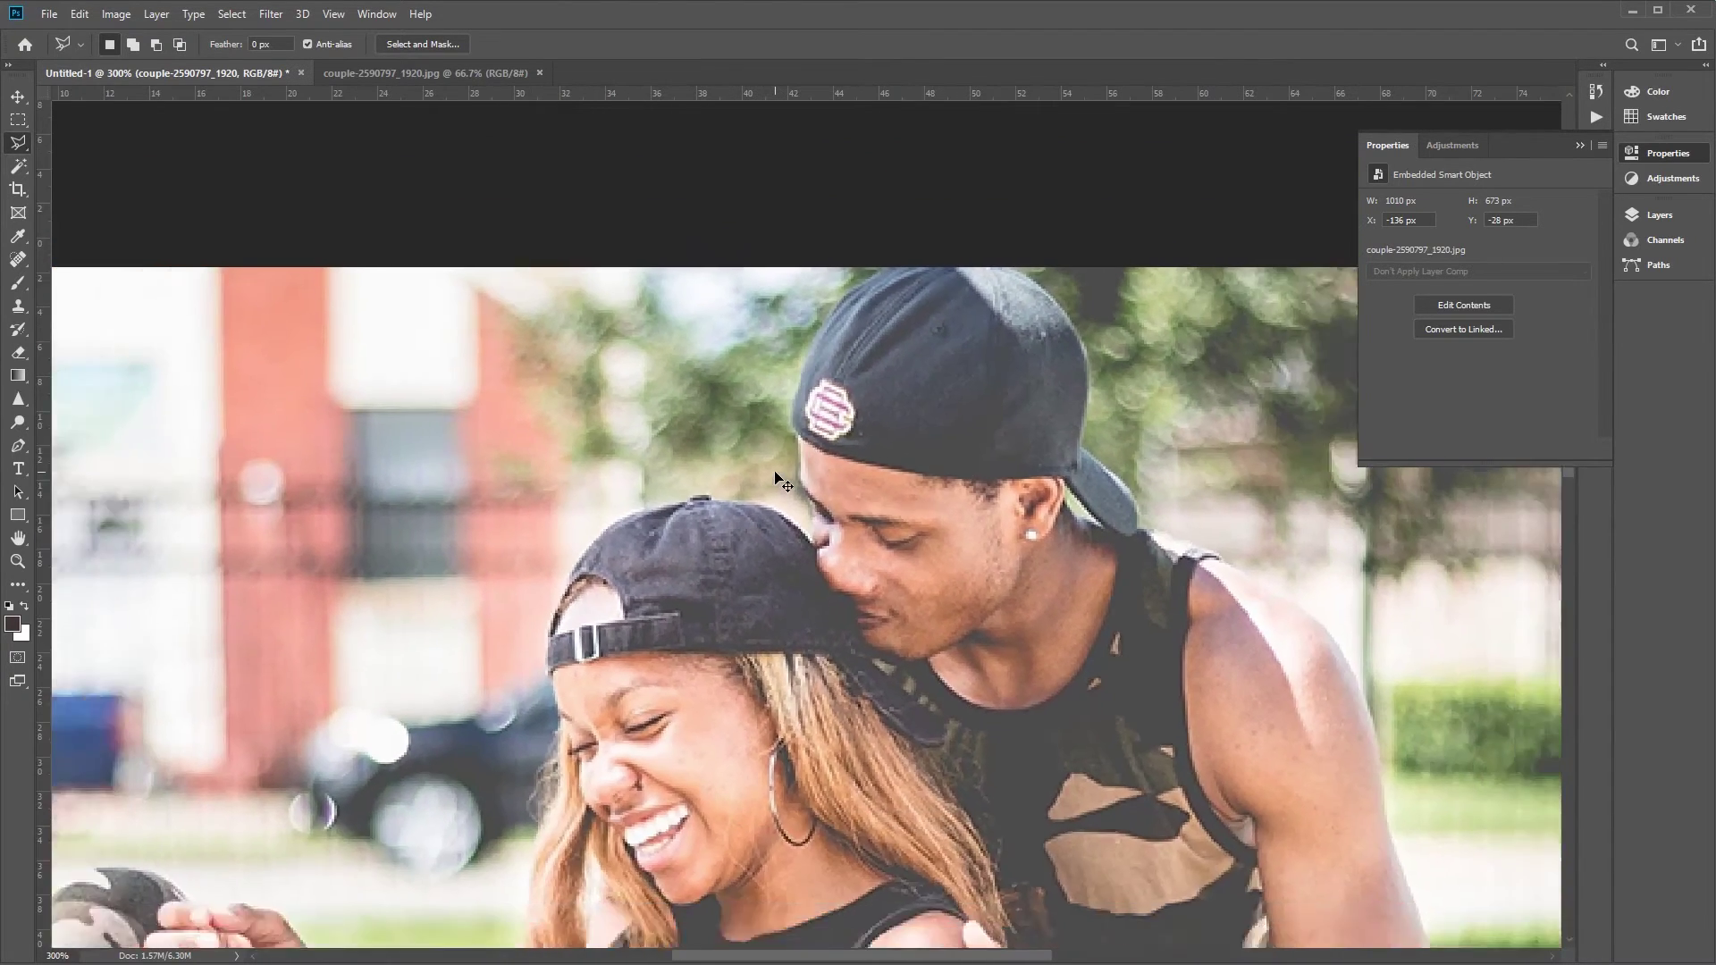
{"action": "key", "text": "ctrl+minus"}
{"action": "key", "text": "ctrl+minus"}
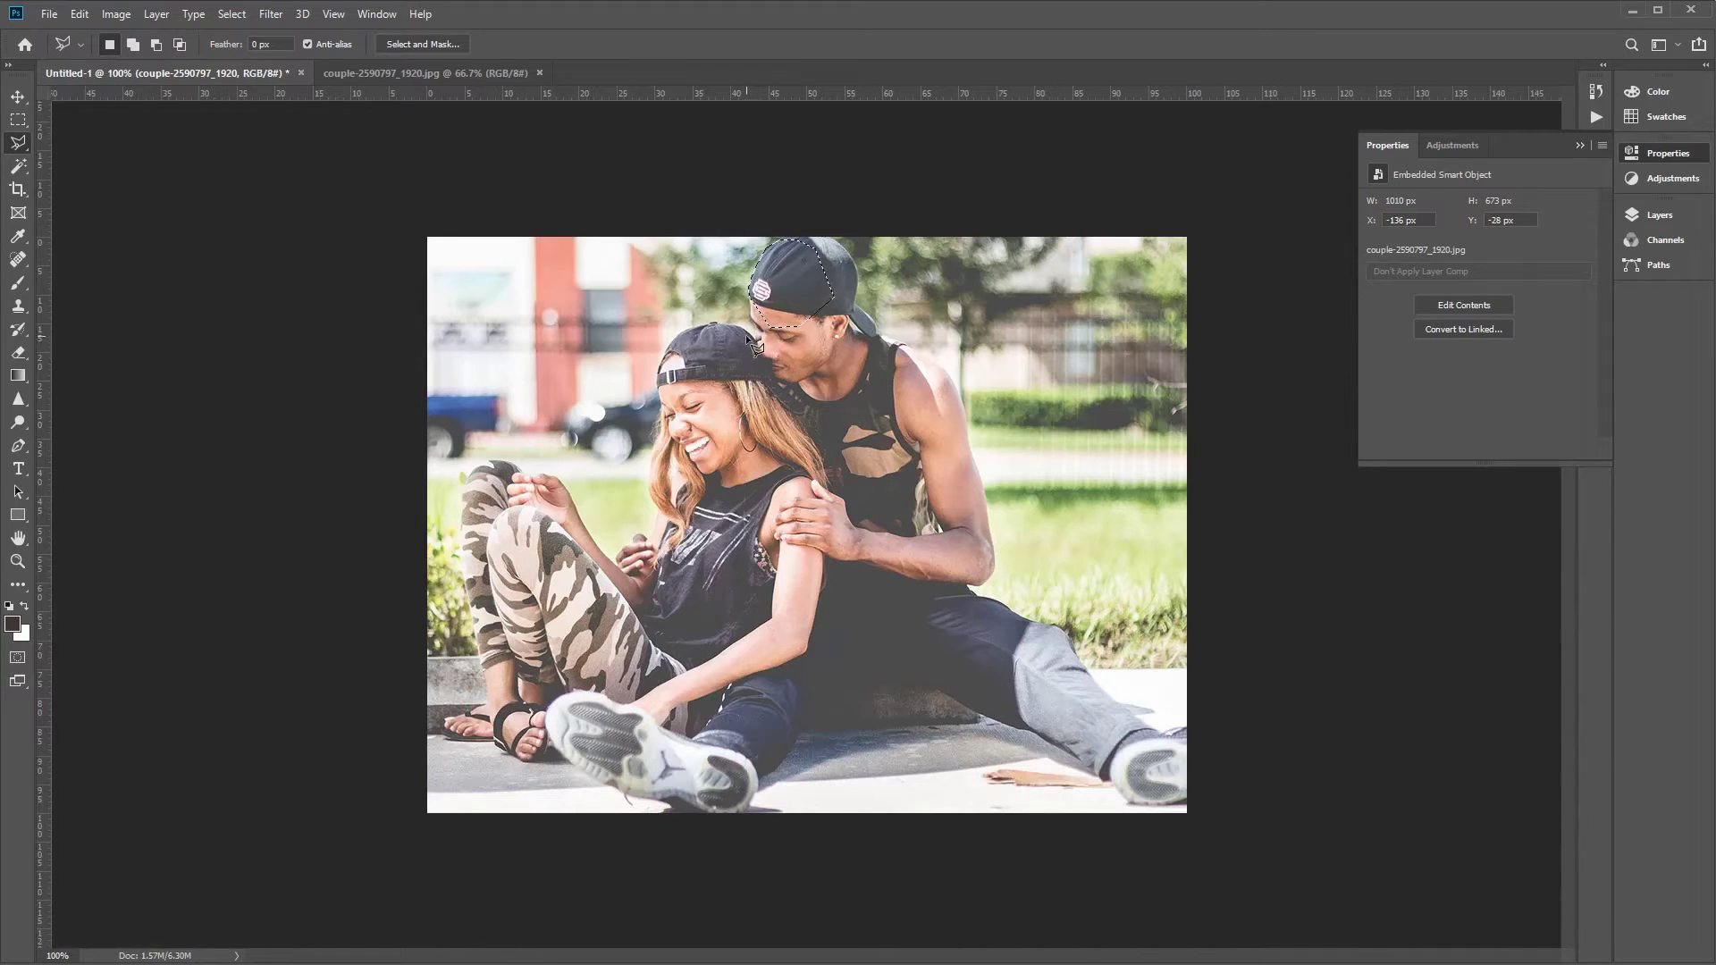
{"action": "left_click", "coordinate": [18, 119]}
{"action": "left_click", "coordinate": [565, 470]}
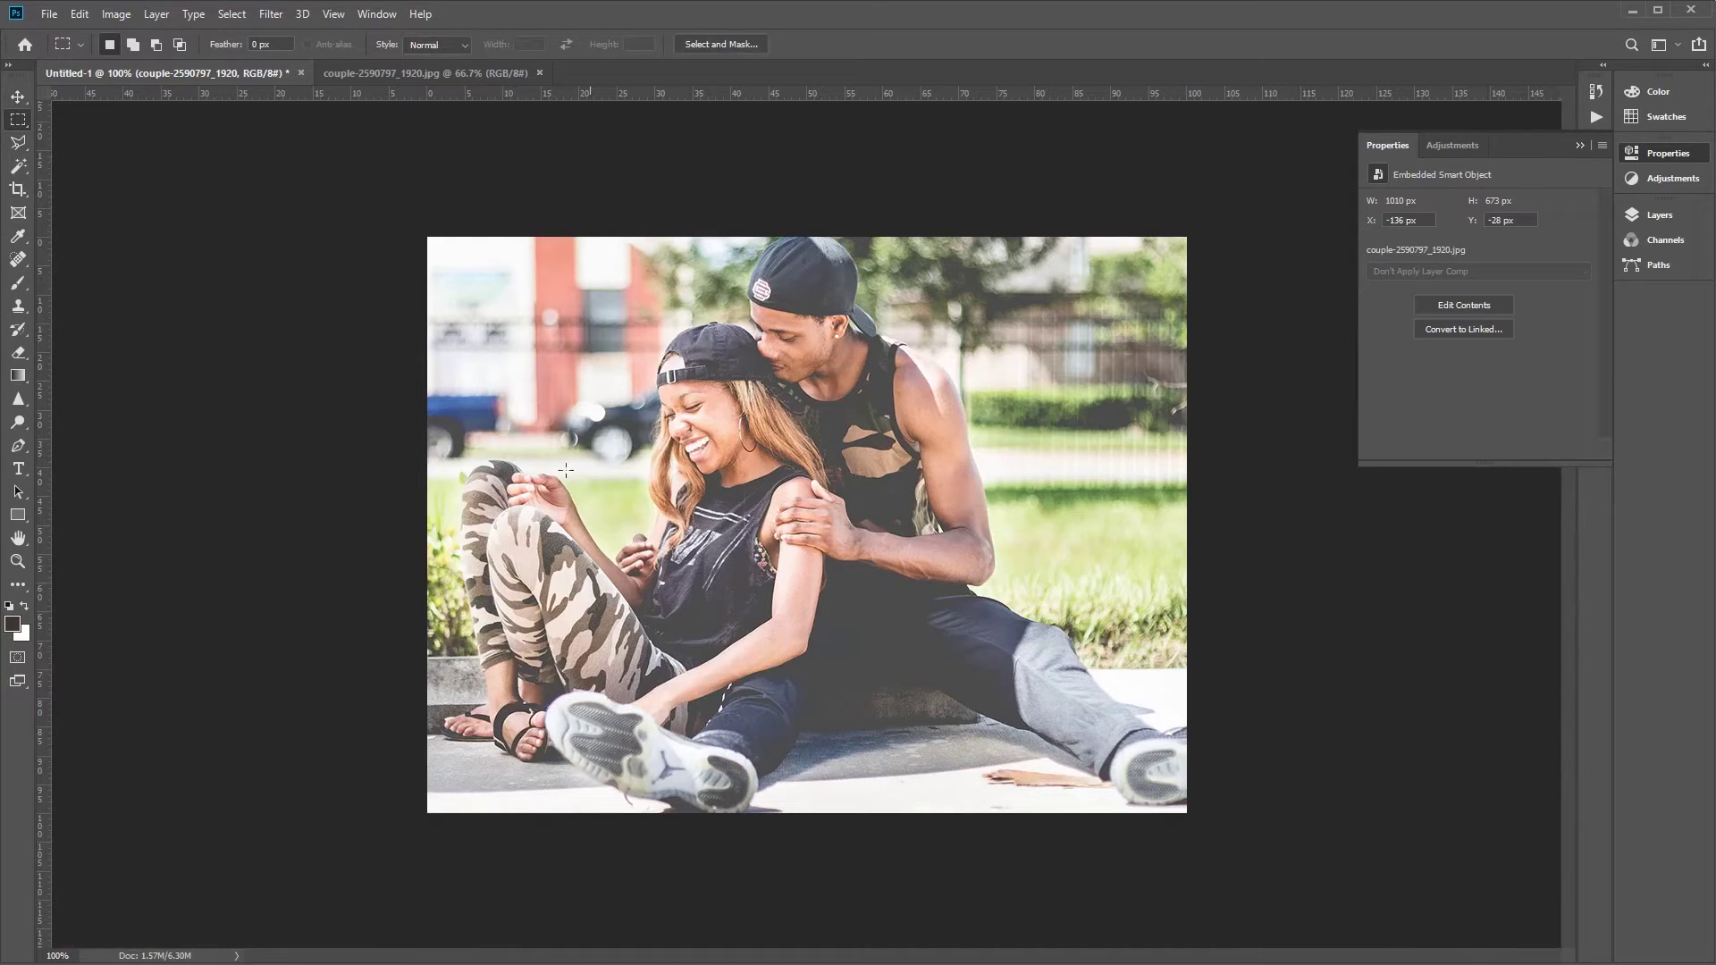
Hide the couple-2590797_1920 photo layer, and show and select the cut-out couple on Layer 1.
{"action": "left_click", "coordinate": [1689, 219]}
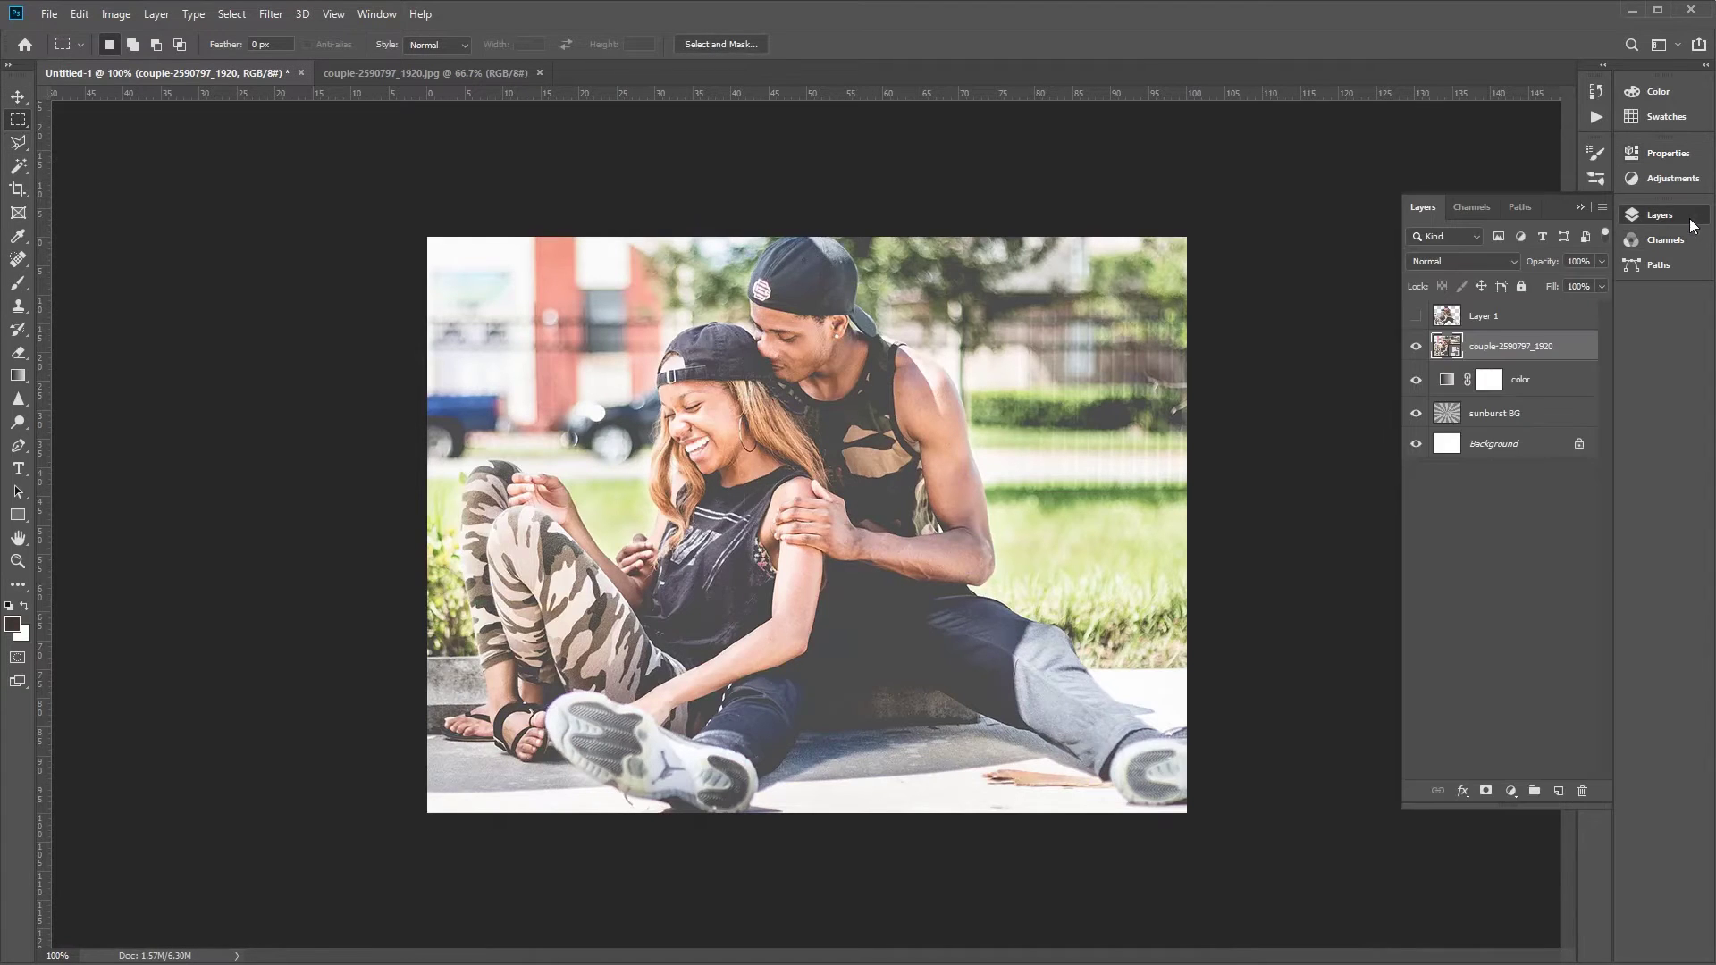
{"action": "left_click", "coordinate": [1416, 349]}
{"action": "left_click", "coordinate": [1415, 315]}
{"action": "left_click", "coordinate": [1508, 318]}
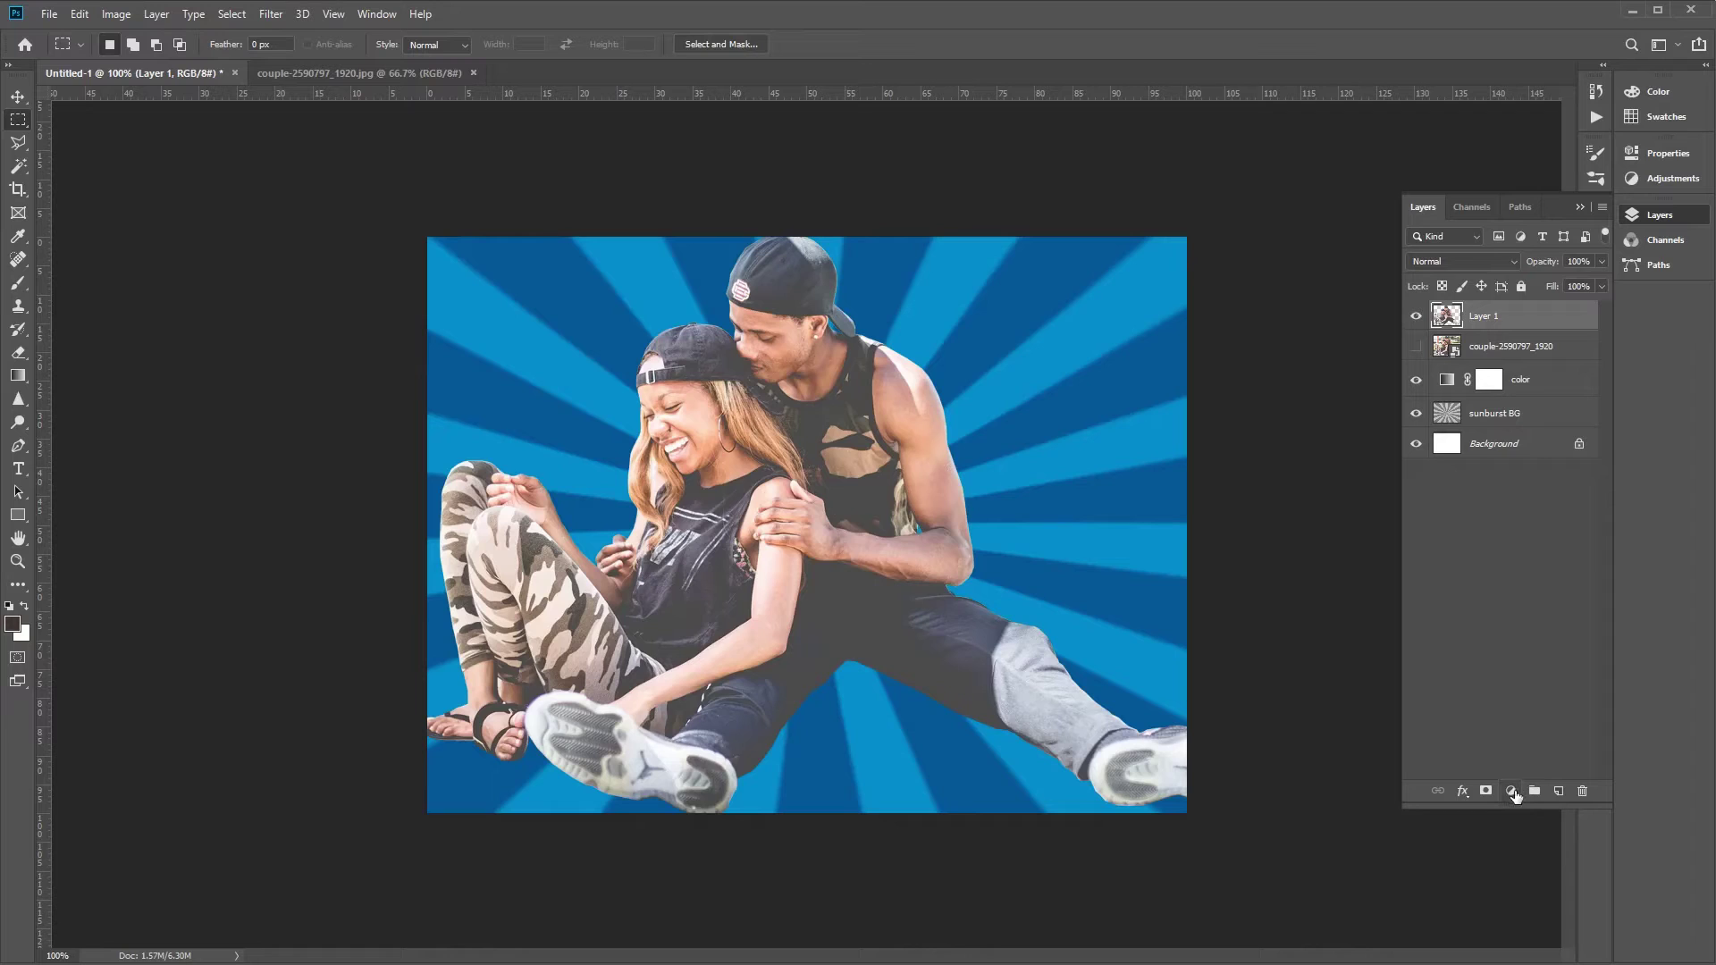
Add a Brightness/Contrast adjustment layer above Layer 1 with brightness -17 and contrast 63.
{"action": "left_click", "coordinate": [1512, 792]}
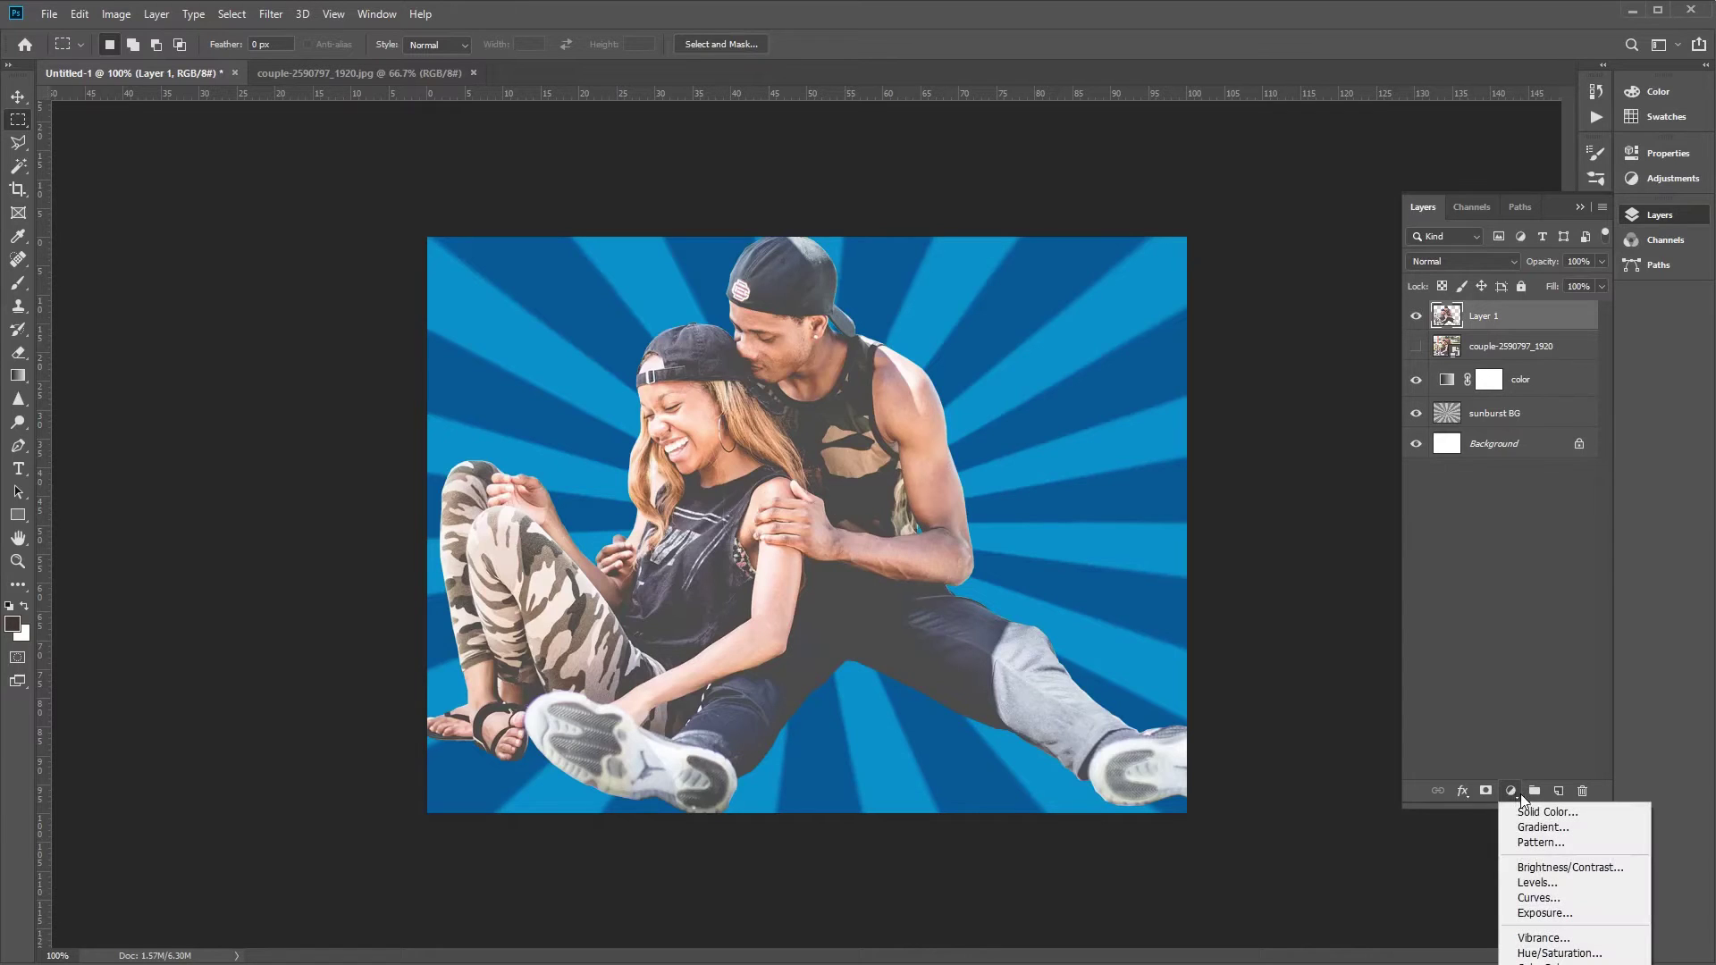
{"action": "left_click", "coordinate": [1569, 867]}
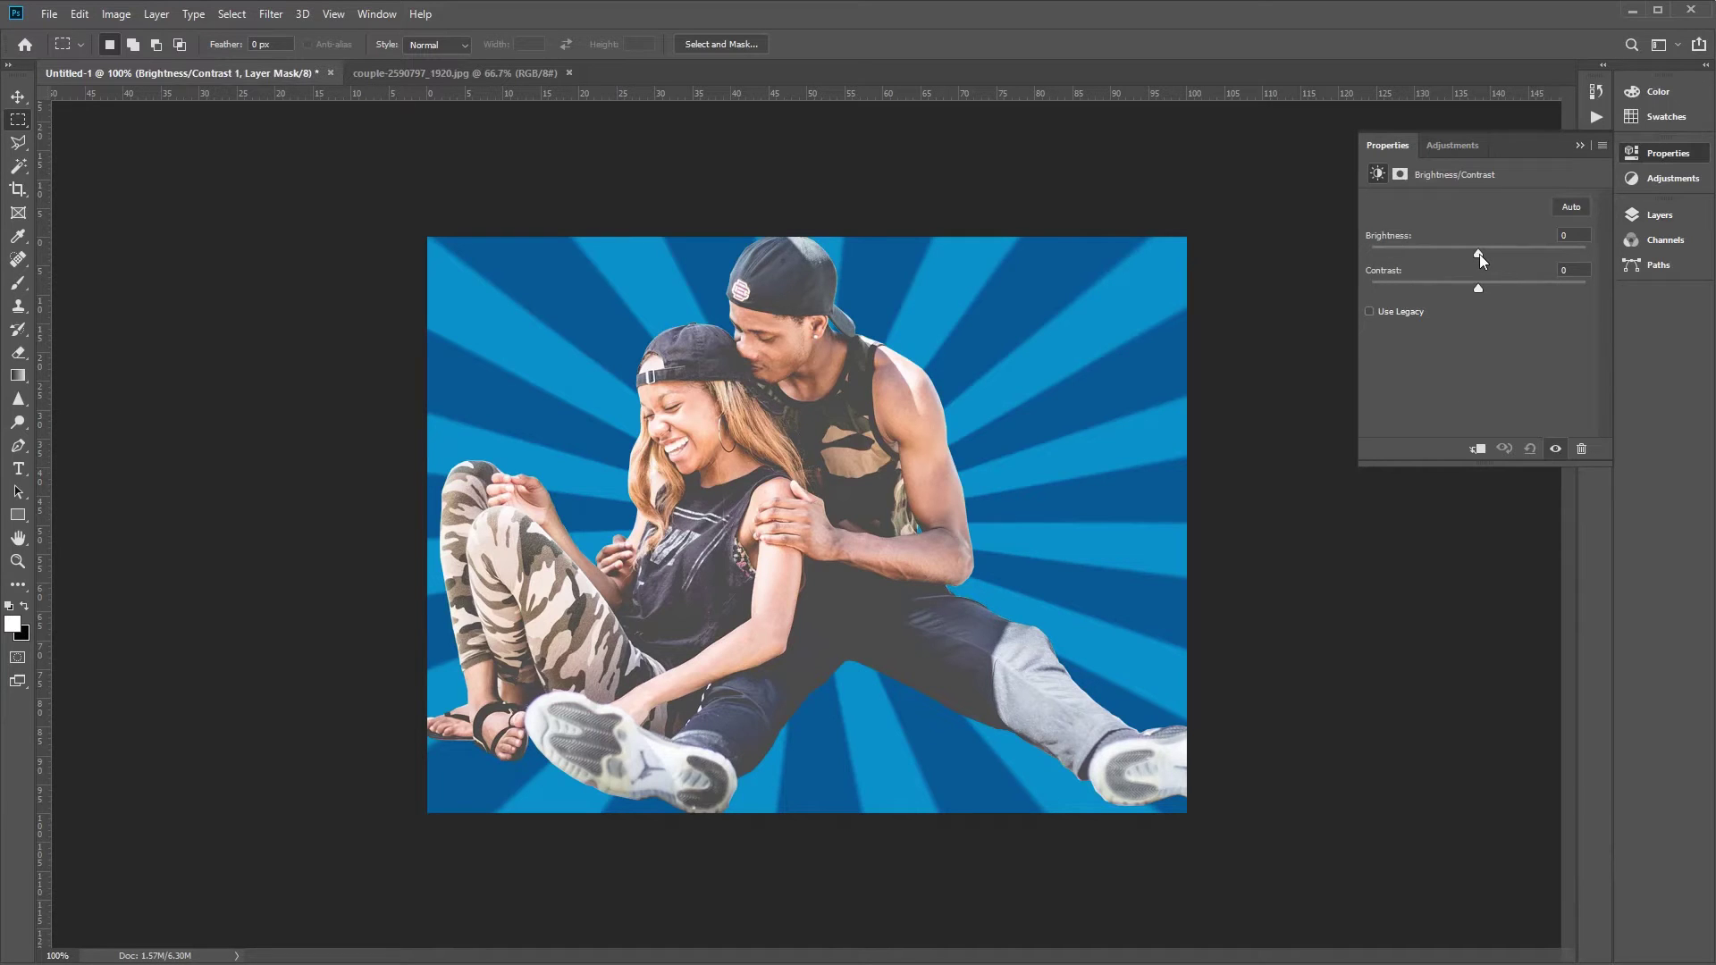
{"action": "left_click_drag", "start_coordinate": [1483, 256], "coordinate": [1497, 260]}
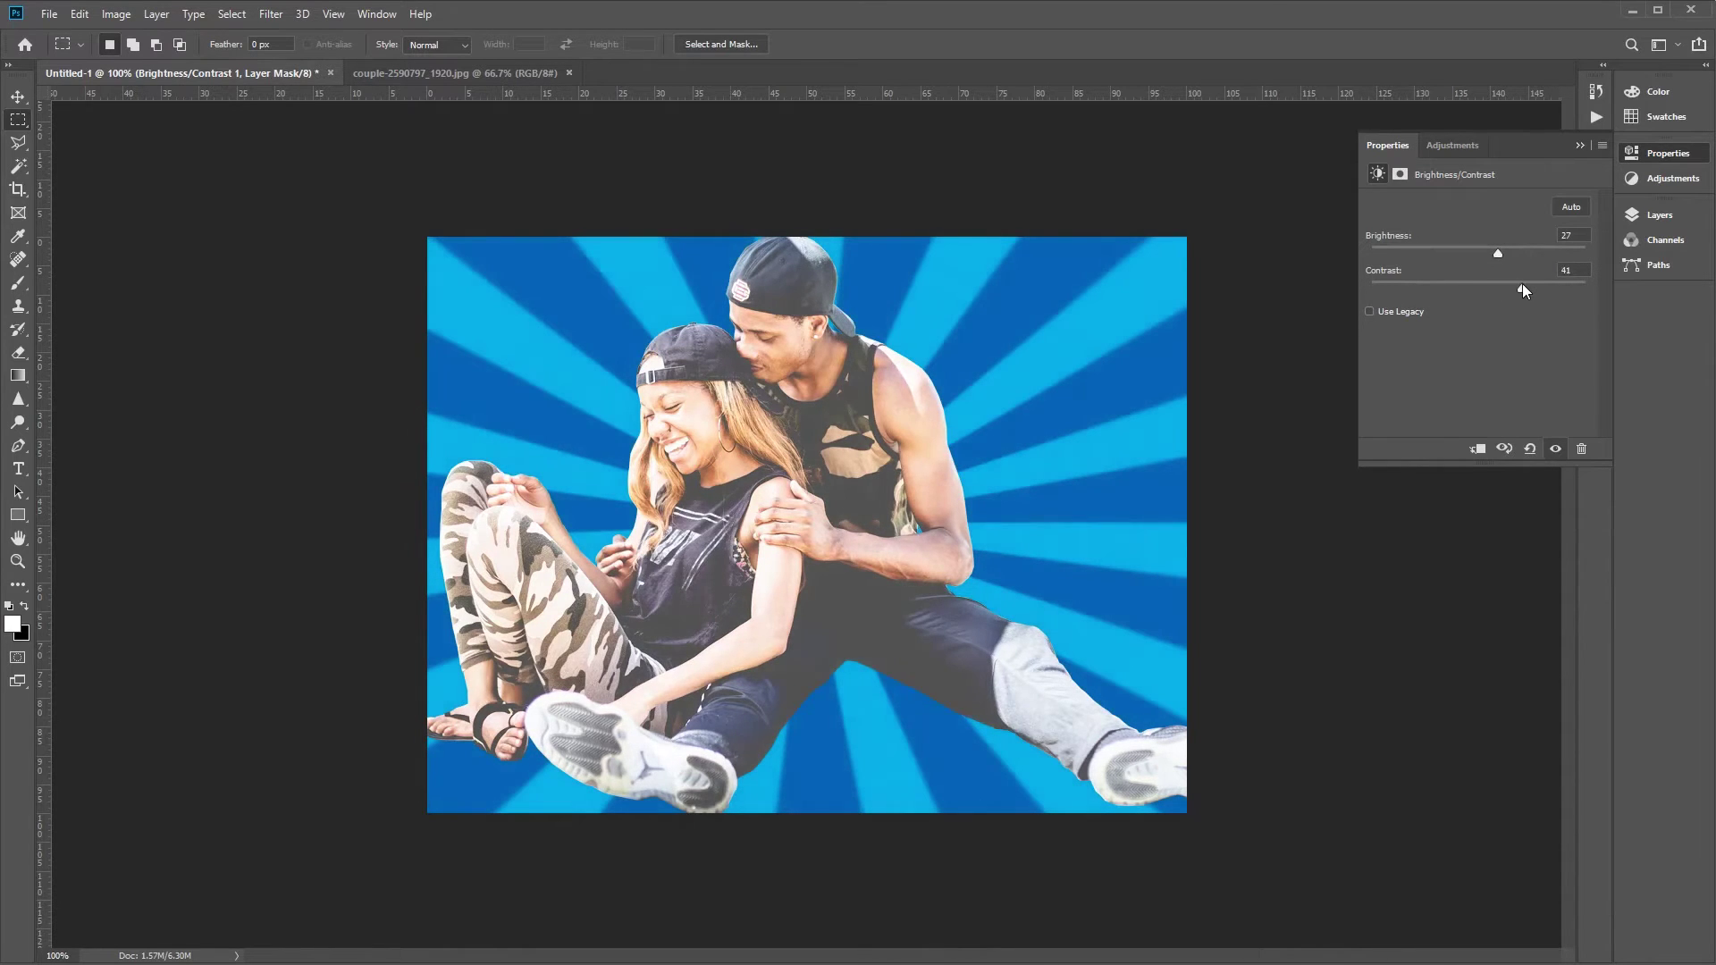
{"action": "left_click_drag", "start_coordinate": [1493, 254], "coordinate": [1463, 263]}
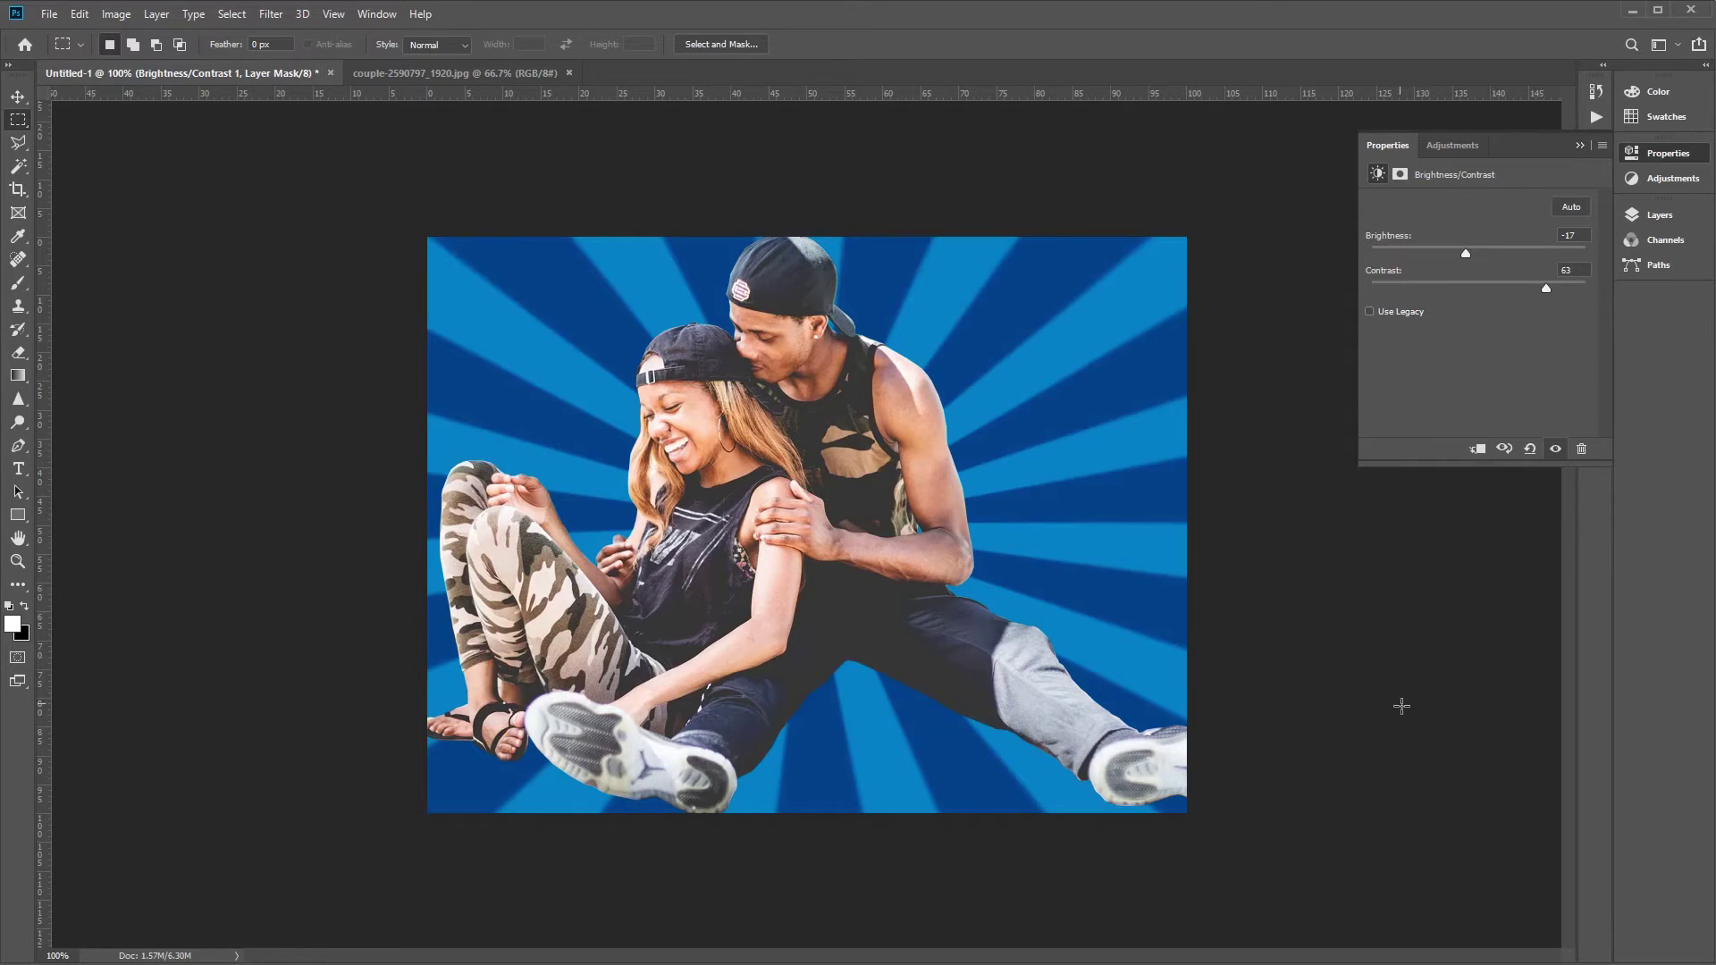
Add a Vibrance adjustment layer on top with vibrance +65 and saturation +10.
{"action": "left_click", "coordinate": [1655, 216]}
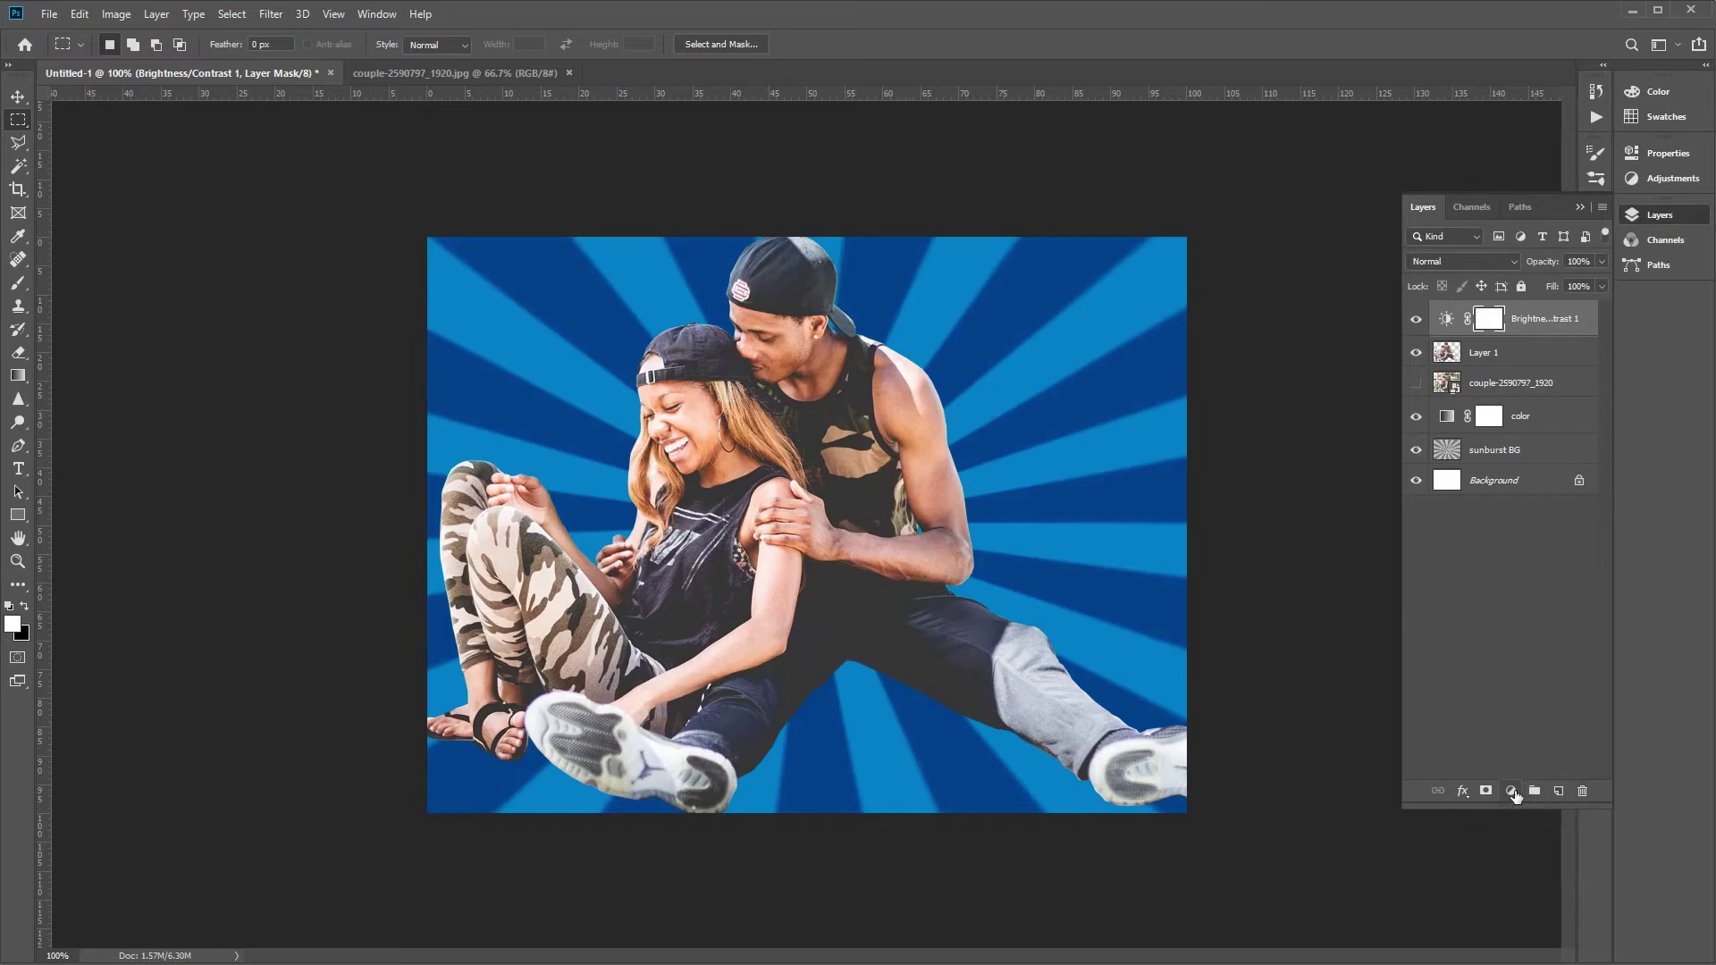
{"action": "left_click", "coordinate": [1511, 791]}
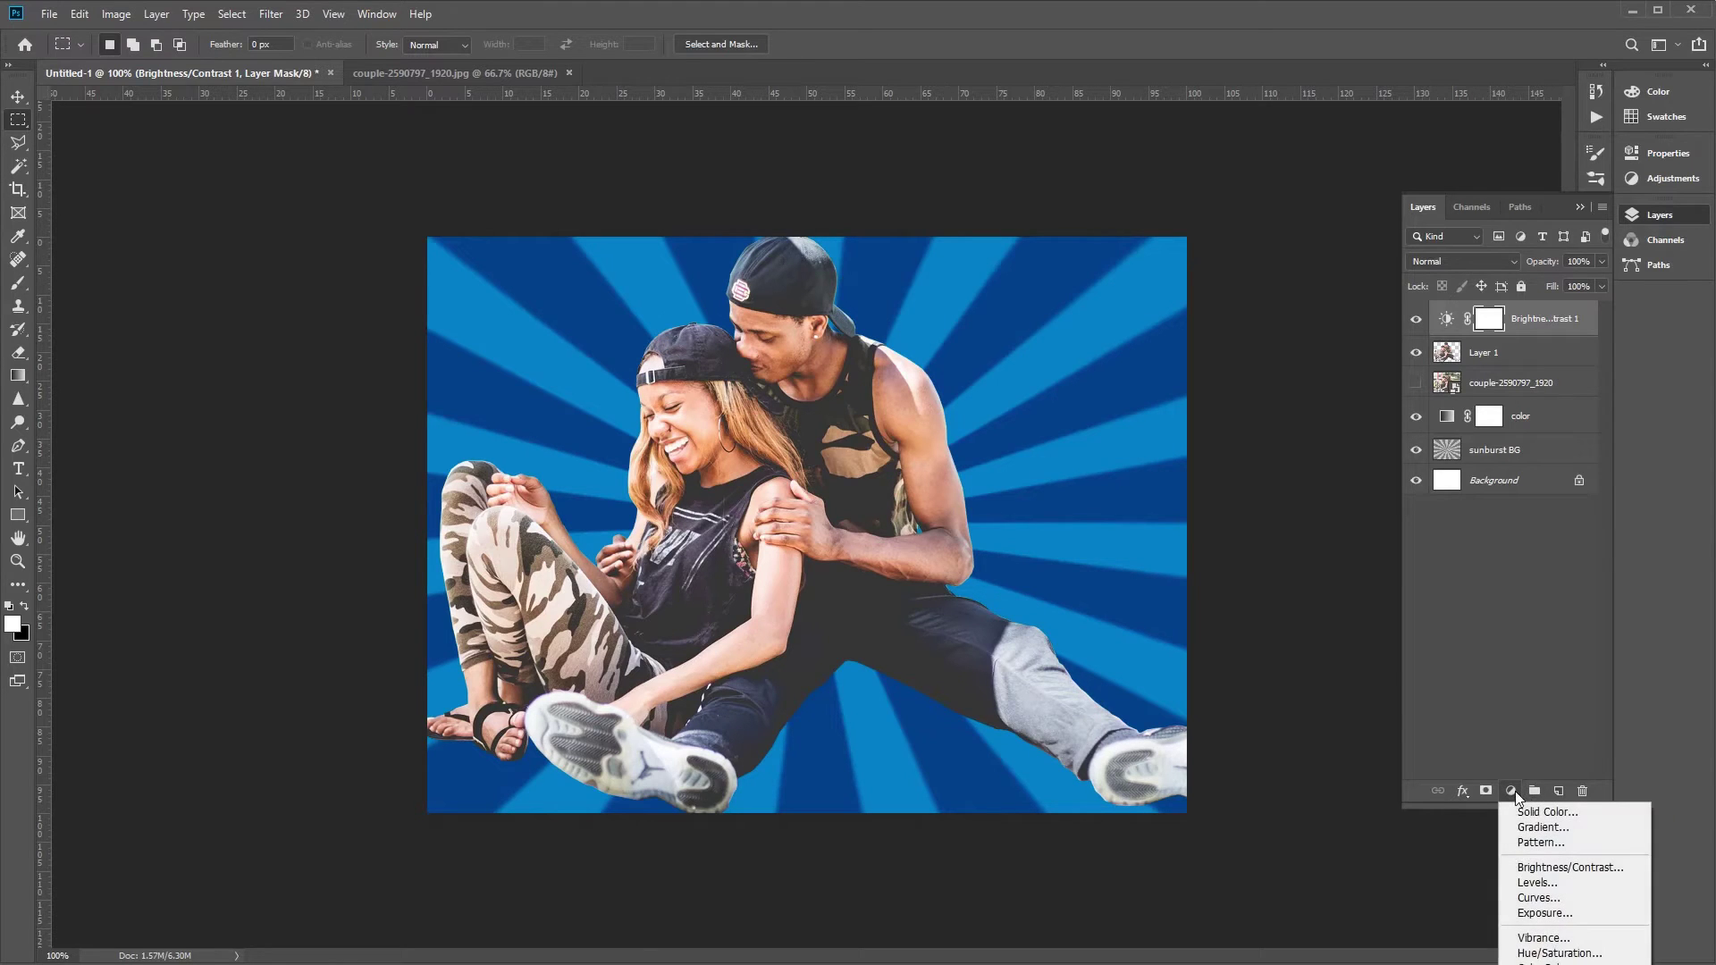
{"action": "left_click", "coordinate": [1562, 939]}
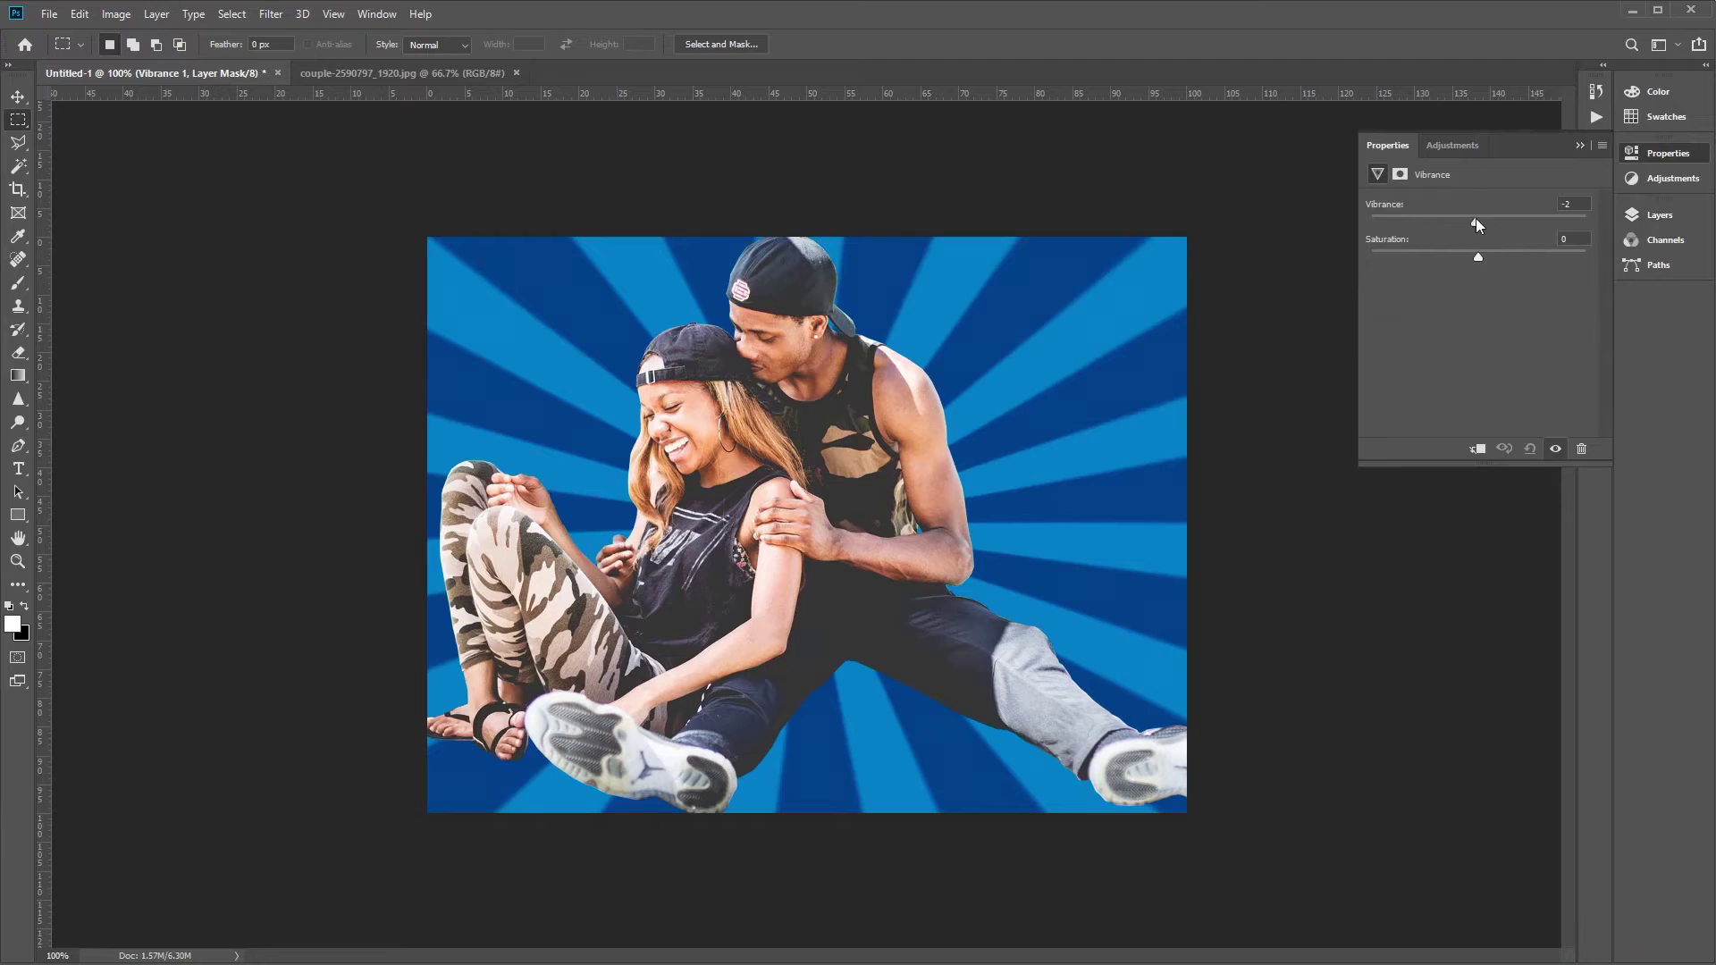
{"action": "left_click_drag", "start_coordinate": [1478, 218], "coordinate": [1536, 230]}
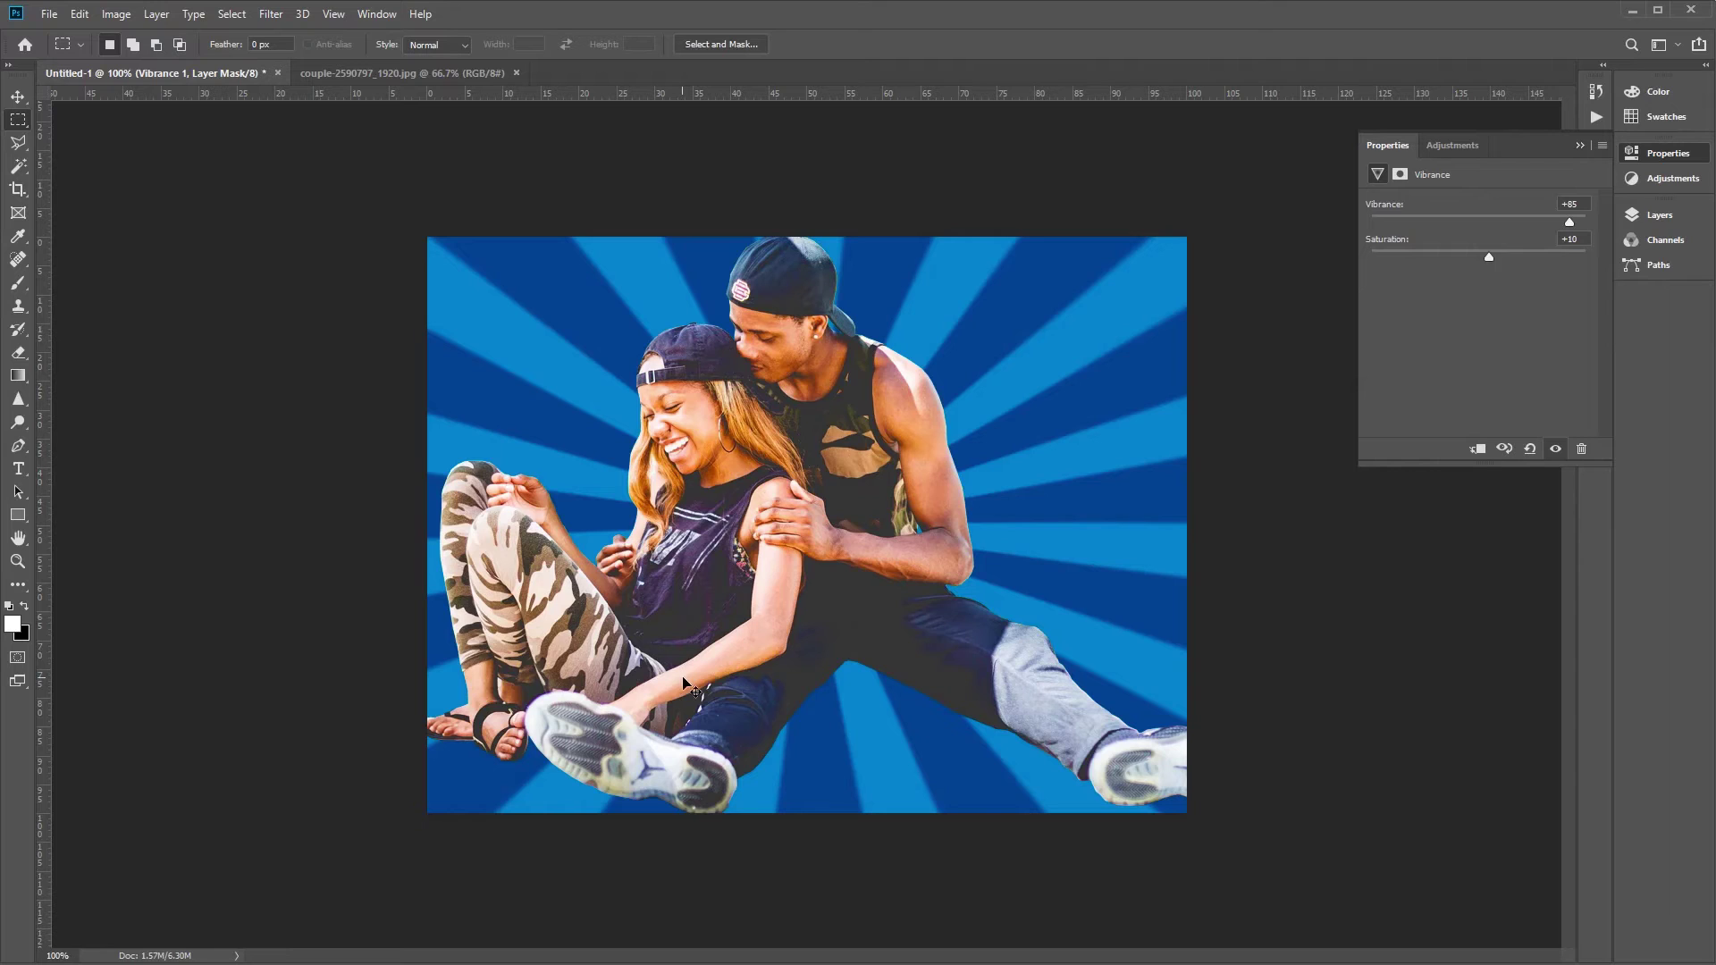
Try a duplicate of the Vibrance 1 adjustment layer and delete the copy.
{"action": "key", "text": "ctrl+j"}
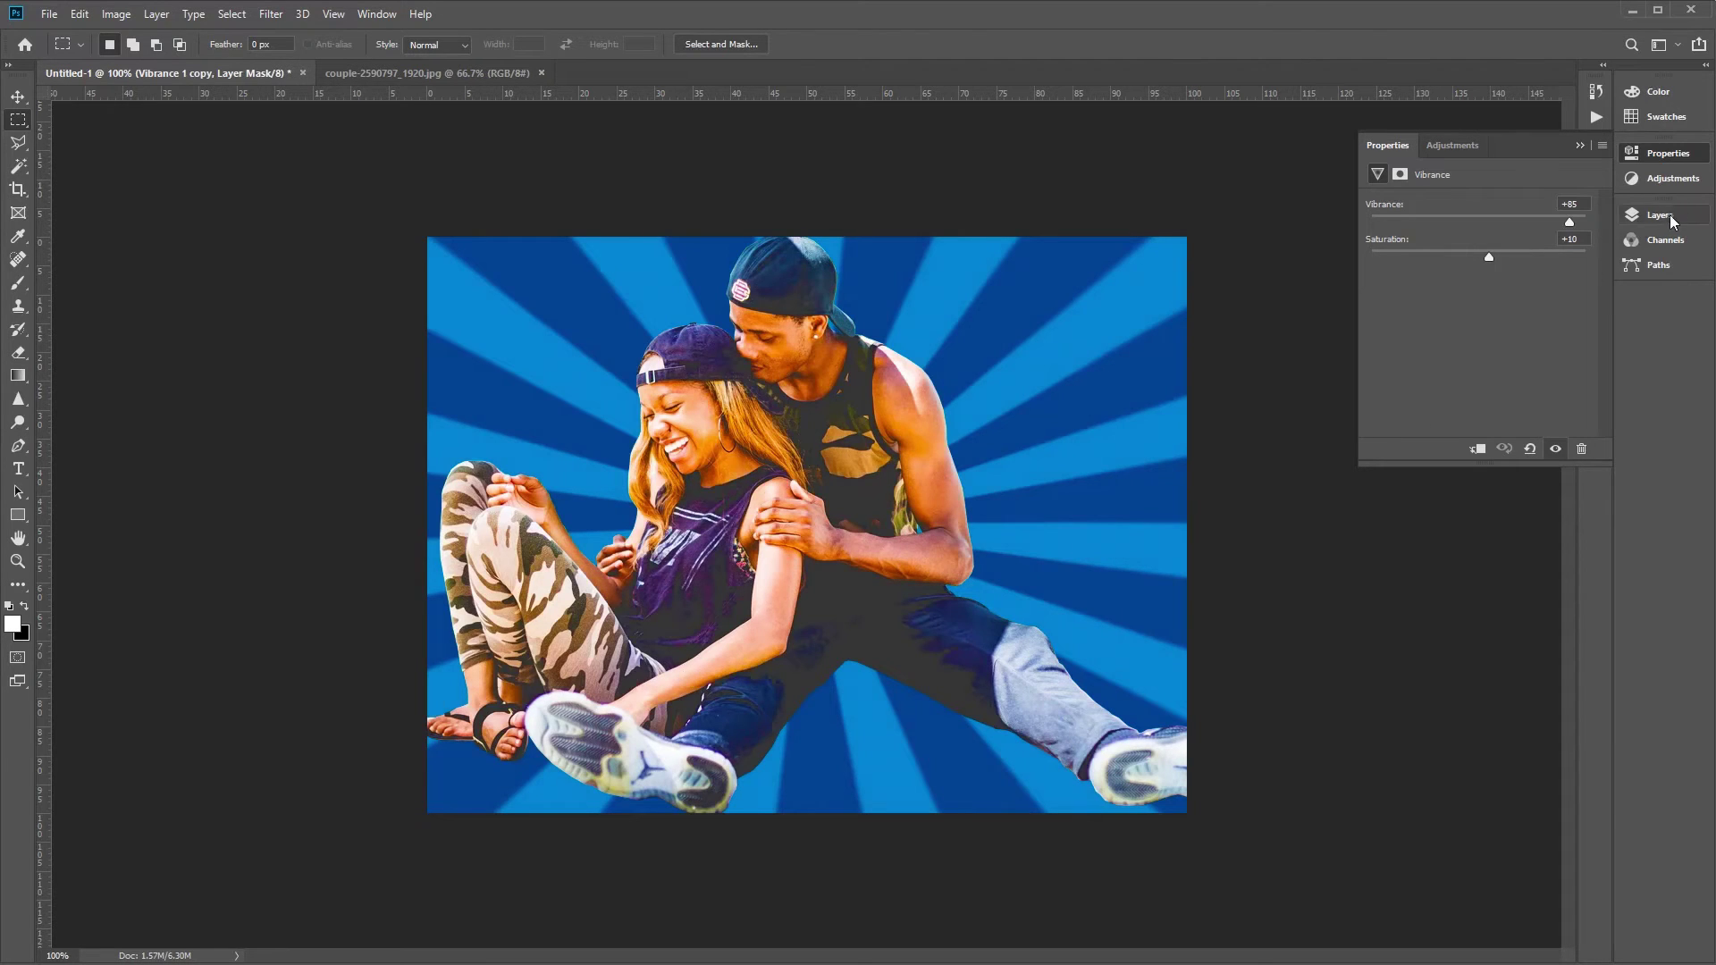
{"action": "left_click", "coordinate": [1635, 214]}
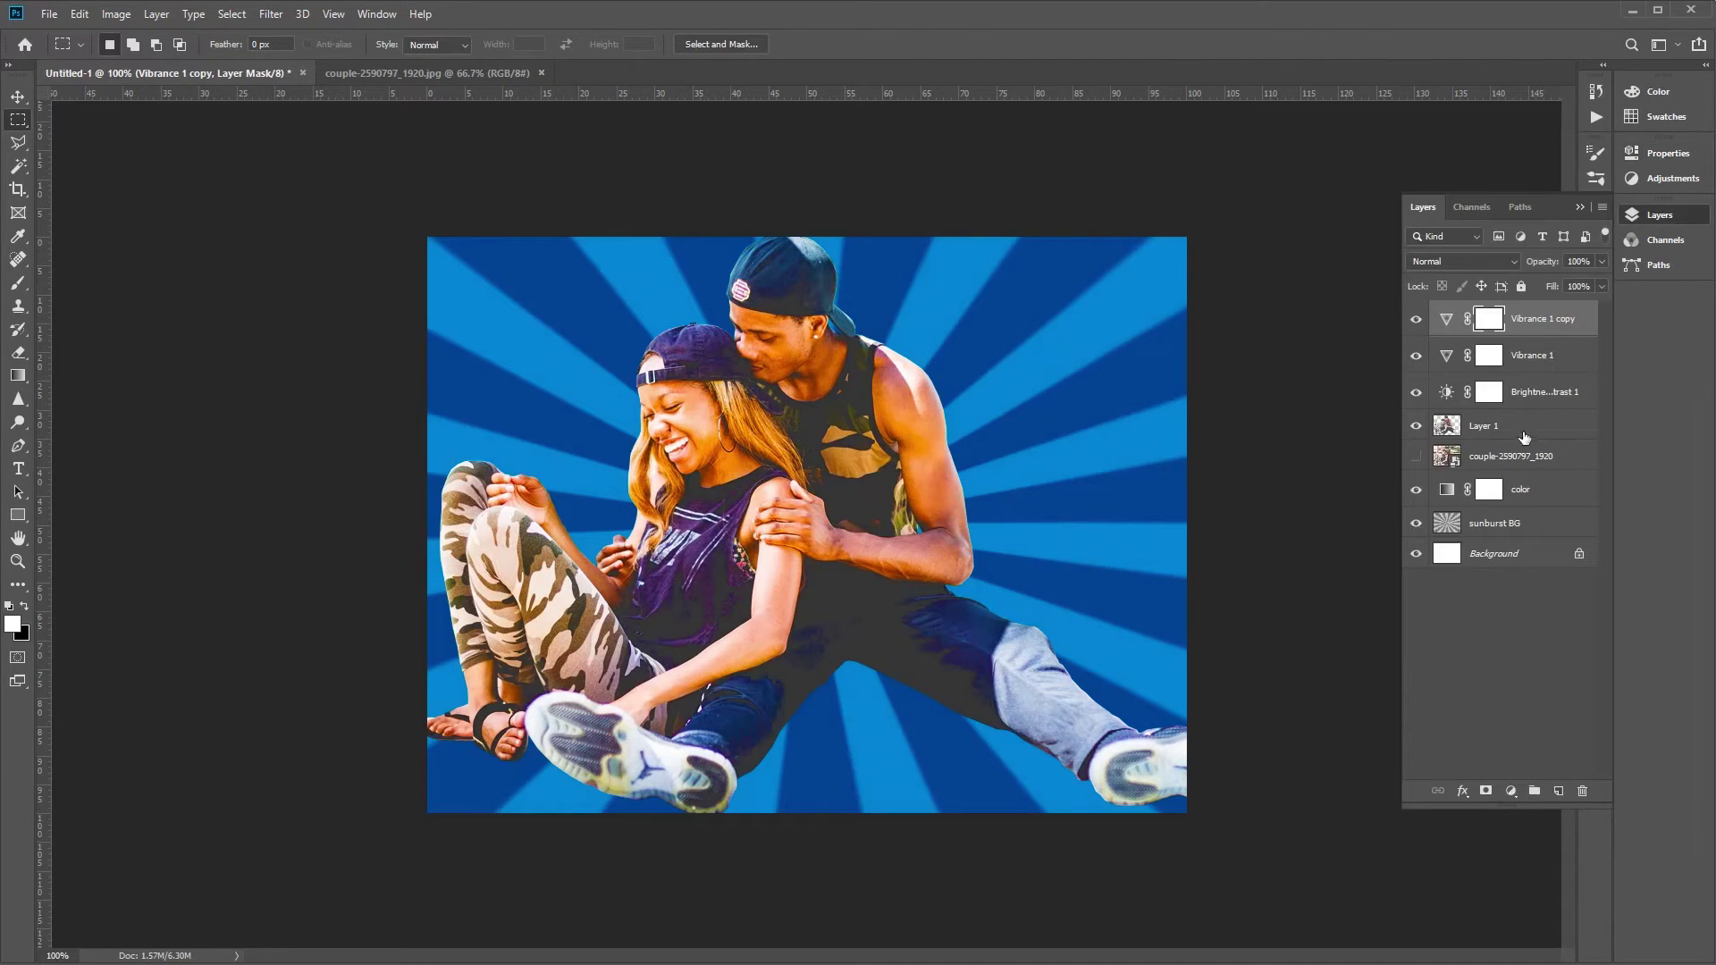
{"action": "left_click", "coordinate": [1535, 332]}
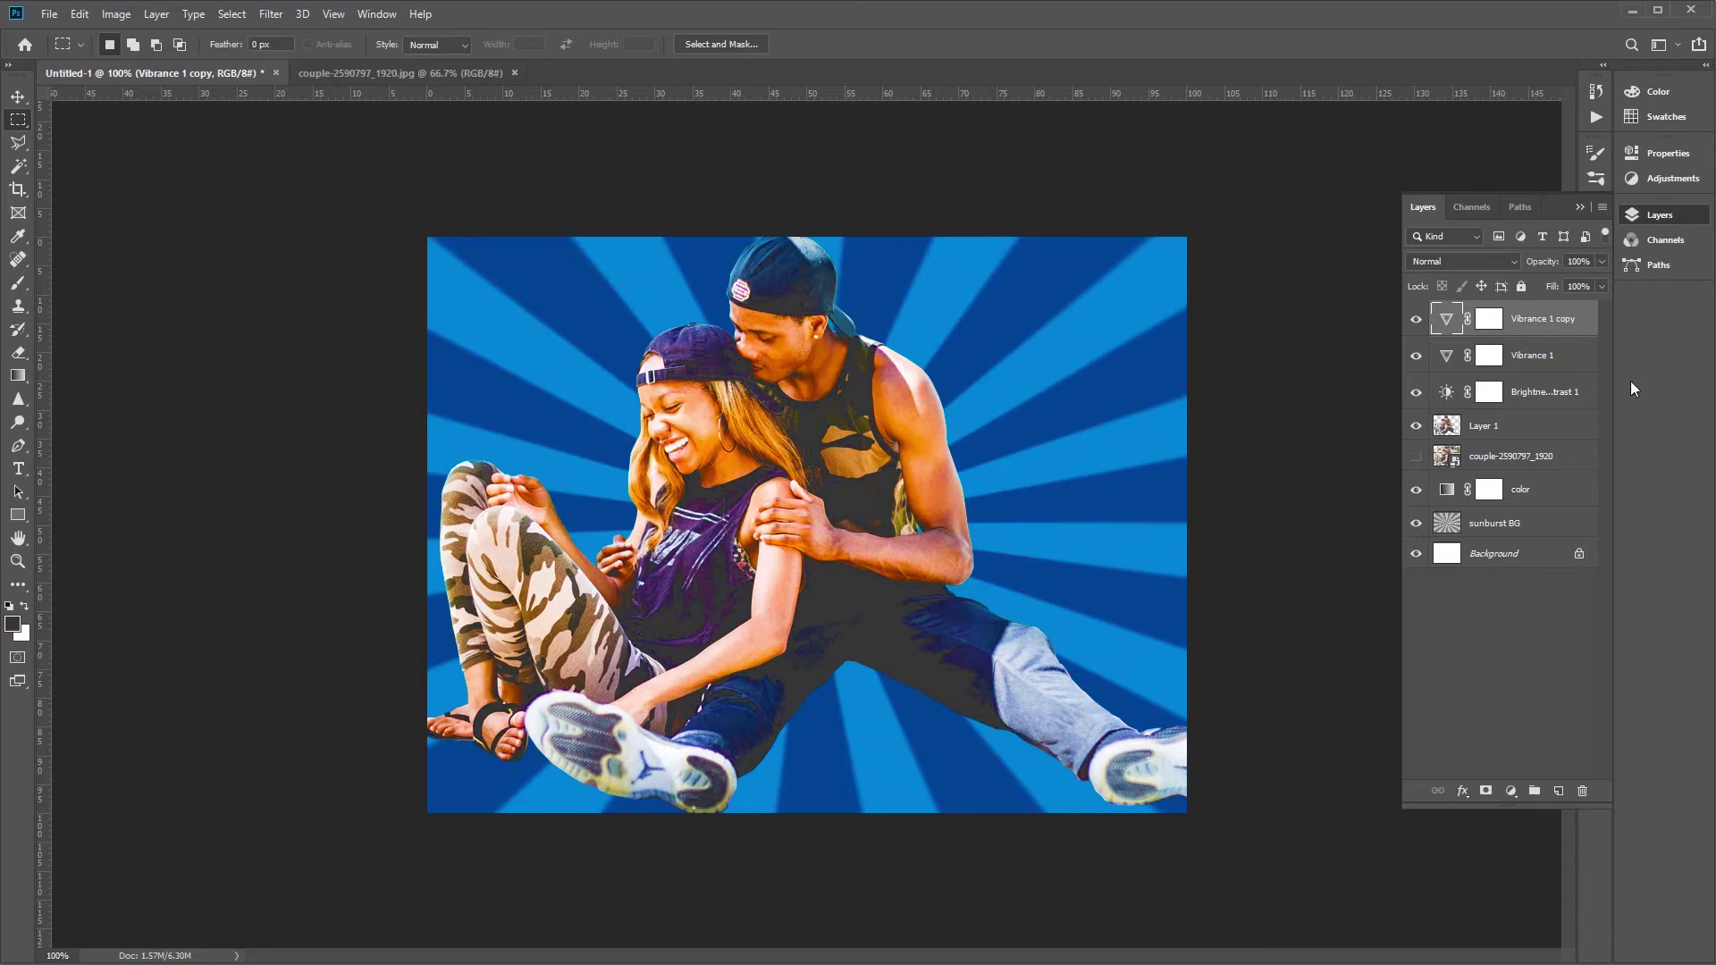
{"action": "left_click", "coordinate": [1581, 791]}
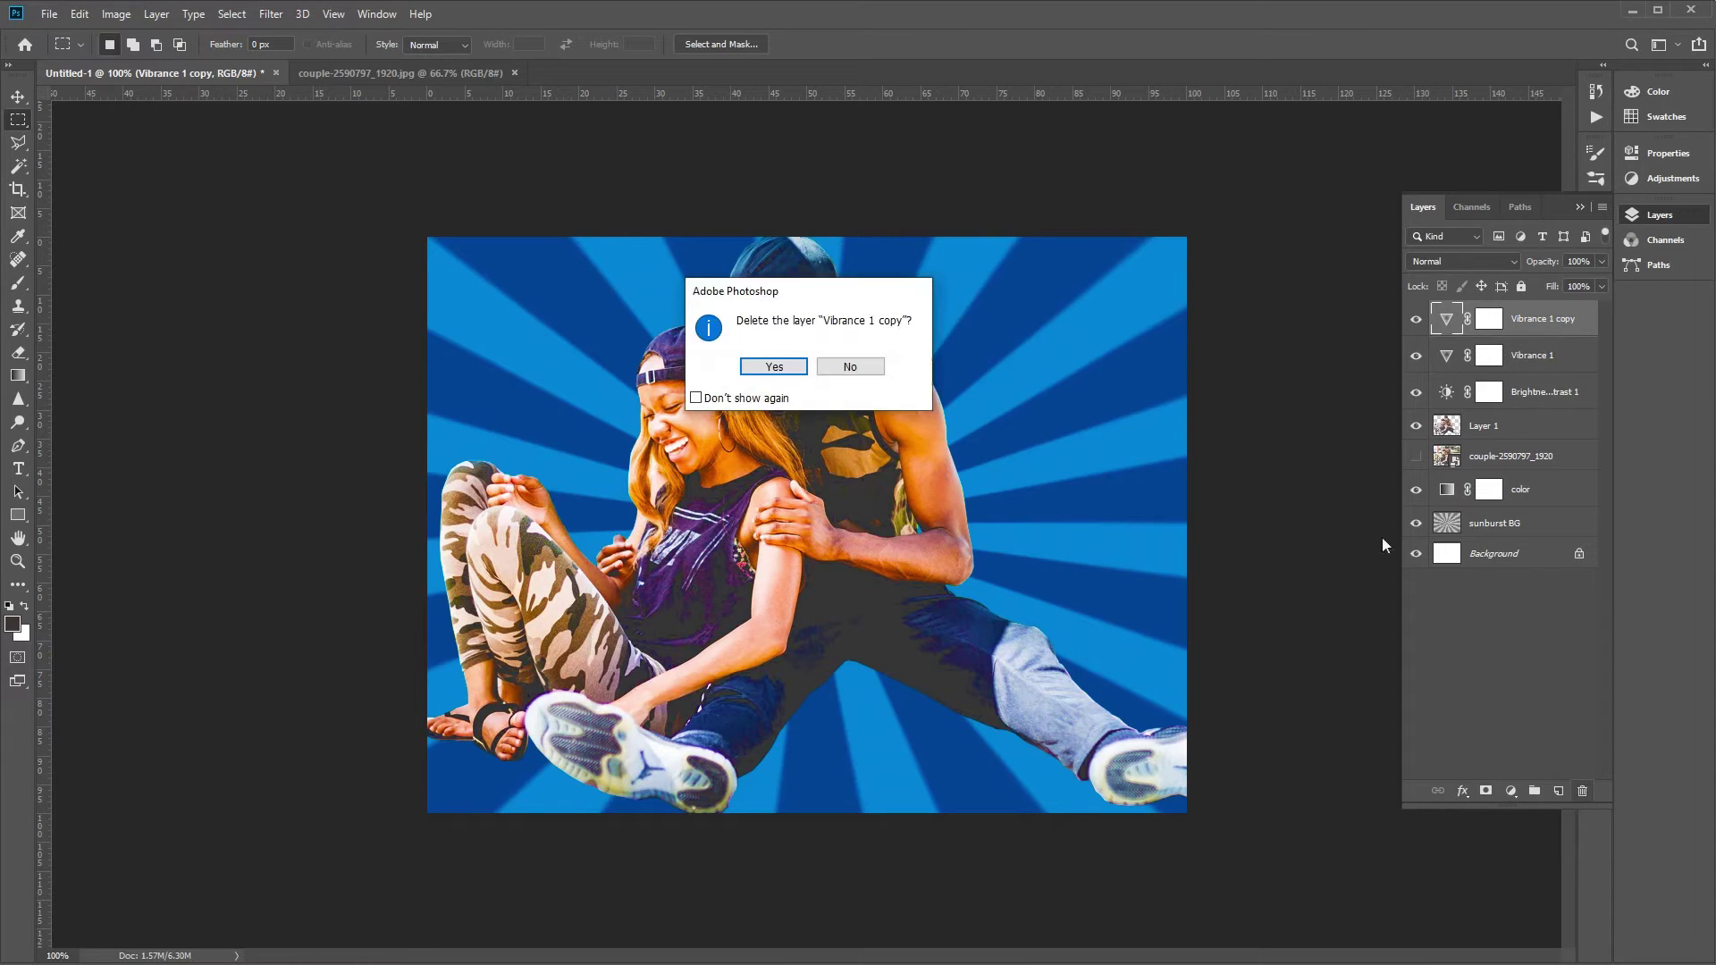
{"action": "left_click", "coordinate": [795, 373]}
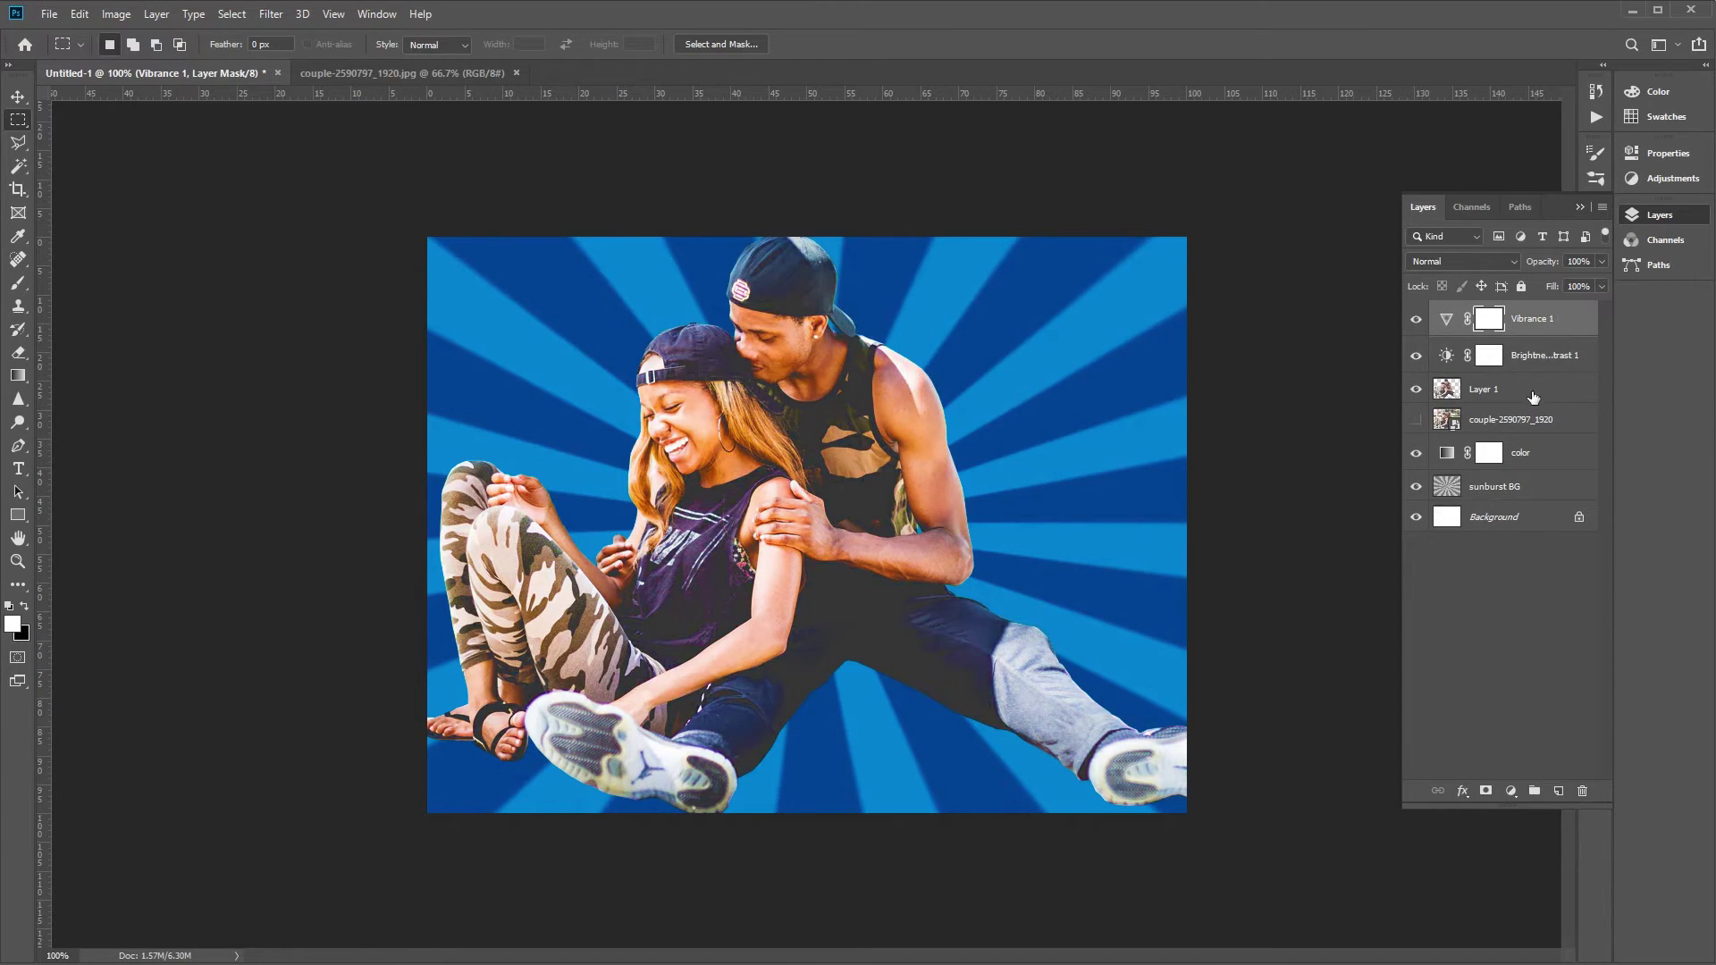
Rename Layer 1 as couple and delete the hidden couple-2590797_1920 layer.
{"action": "left_click", "coordinate": [1505, 395]}
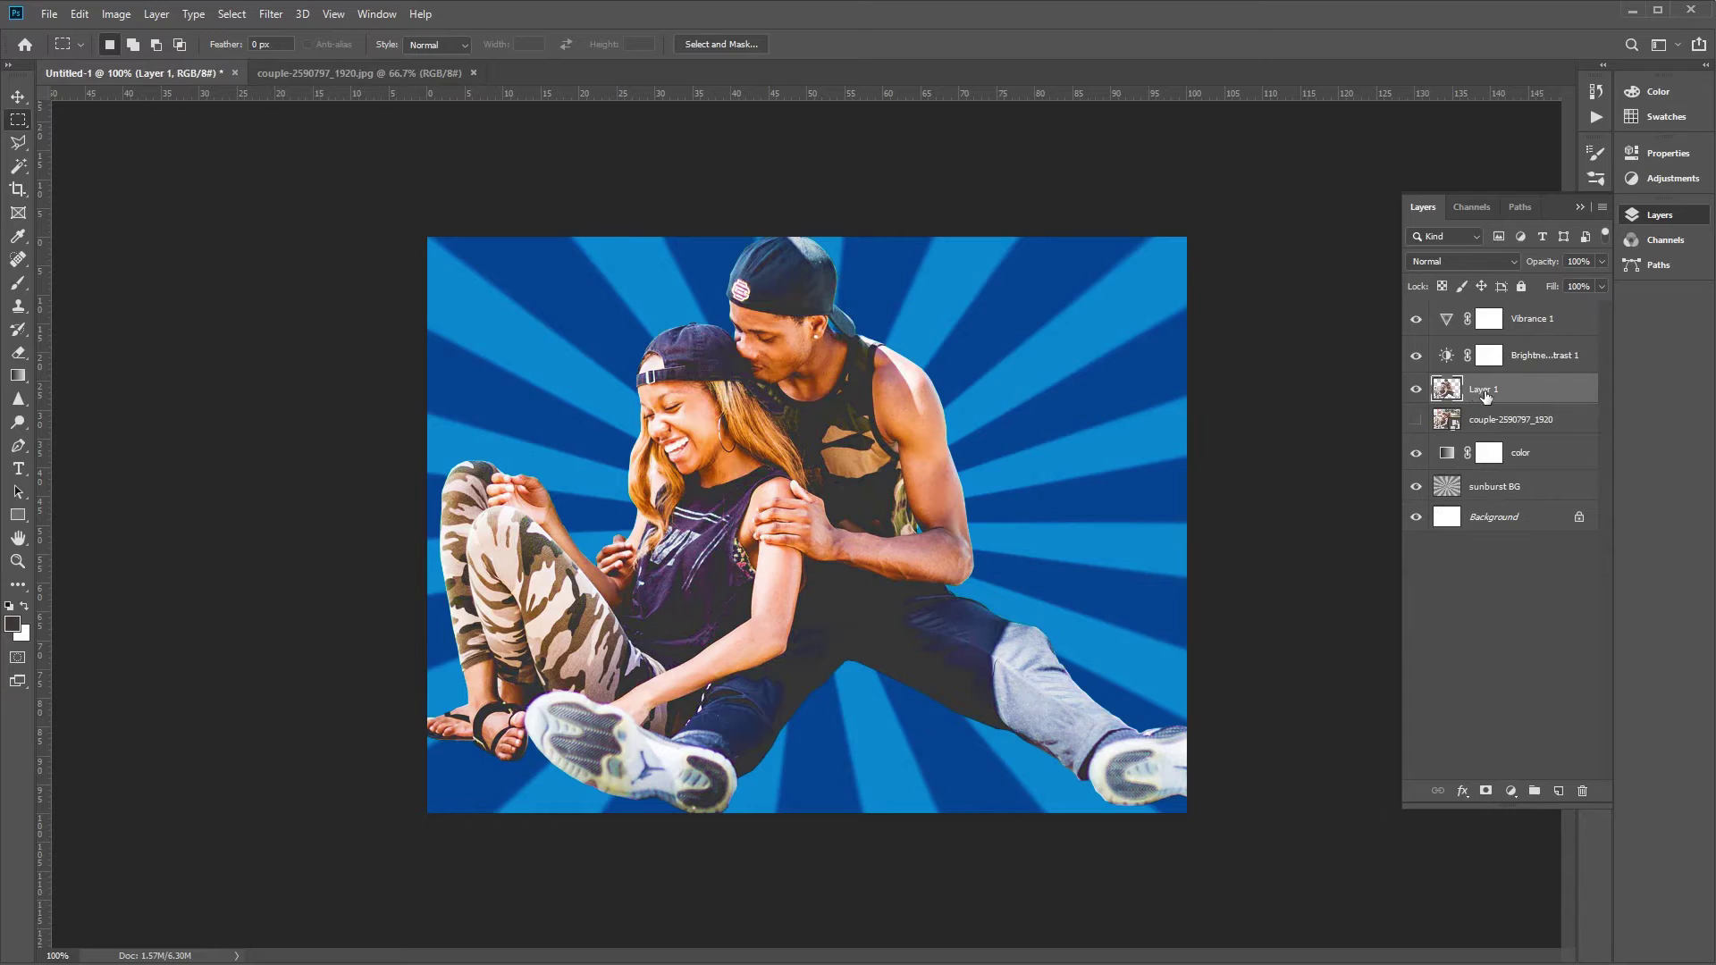
{"action": "double_click", "coordinate": [1484, 390]}
{"action": "type", "text": "couple"}
{"action": "key", "text": "Return"}
{"action": "left_click", "coordinate": [1499, 427]}
{"action": "left_click", "coordinate": [1582, 790]}
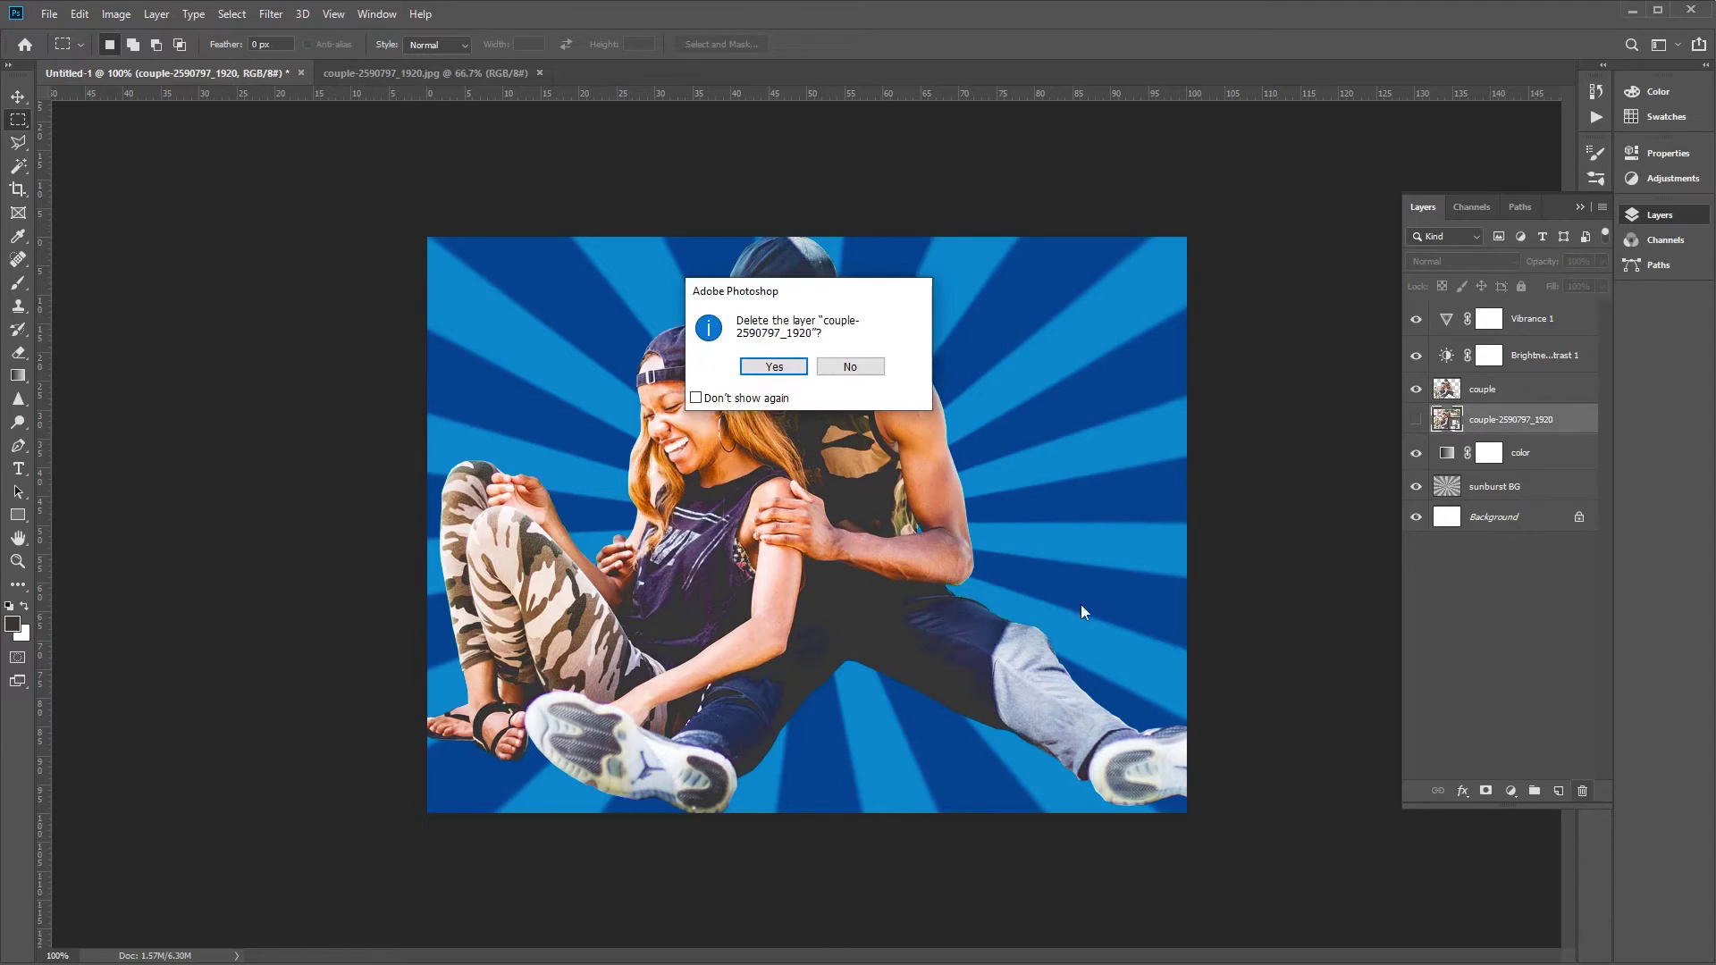
{"action": "left_click", "coordinate": [760, 367]}
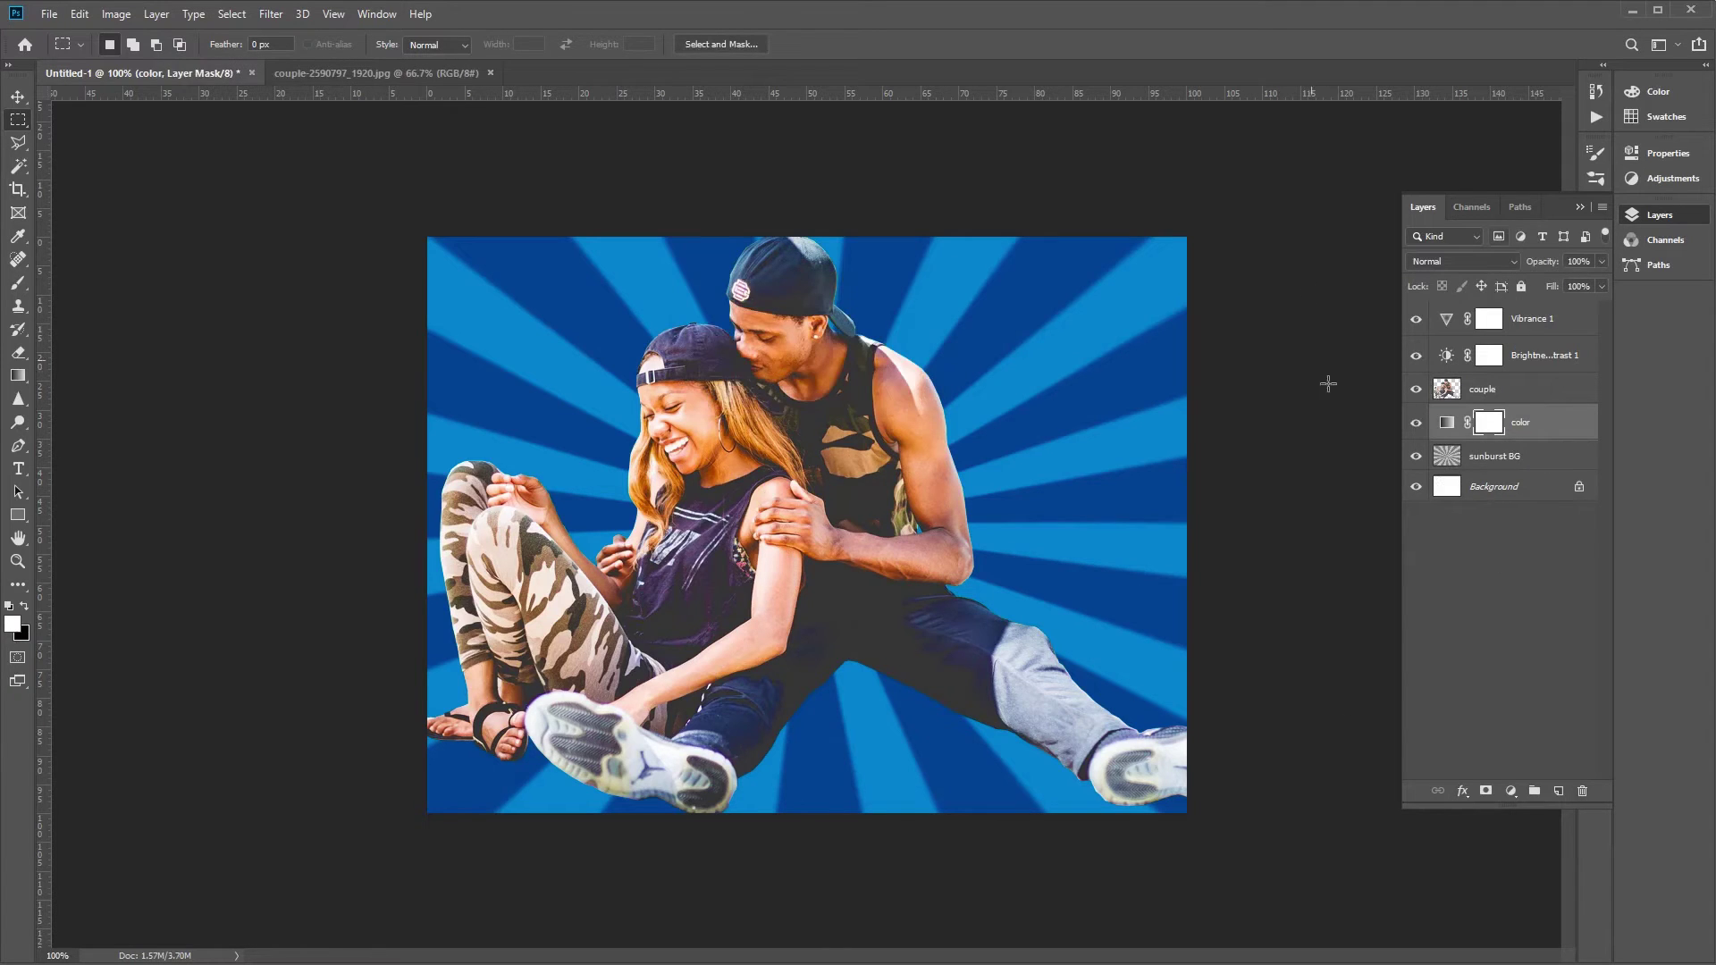
Duplicate the couple layer and rename the copy as comic effect.
{"action": "left_click", "coordinate": [1507, 390]}
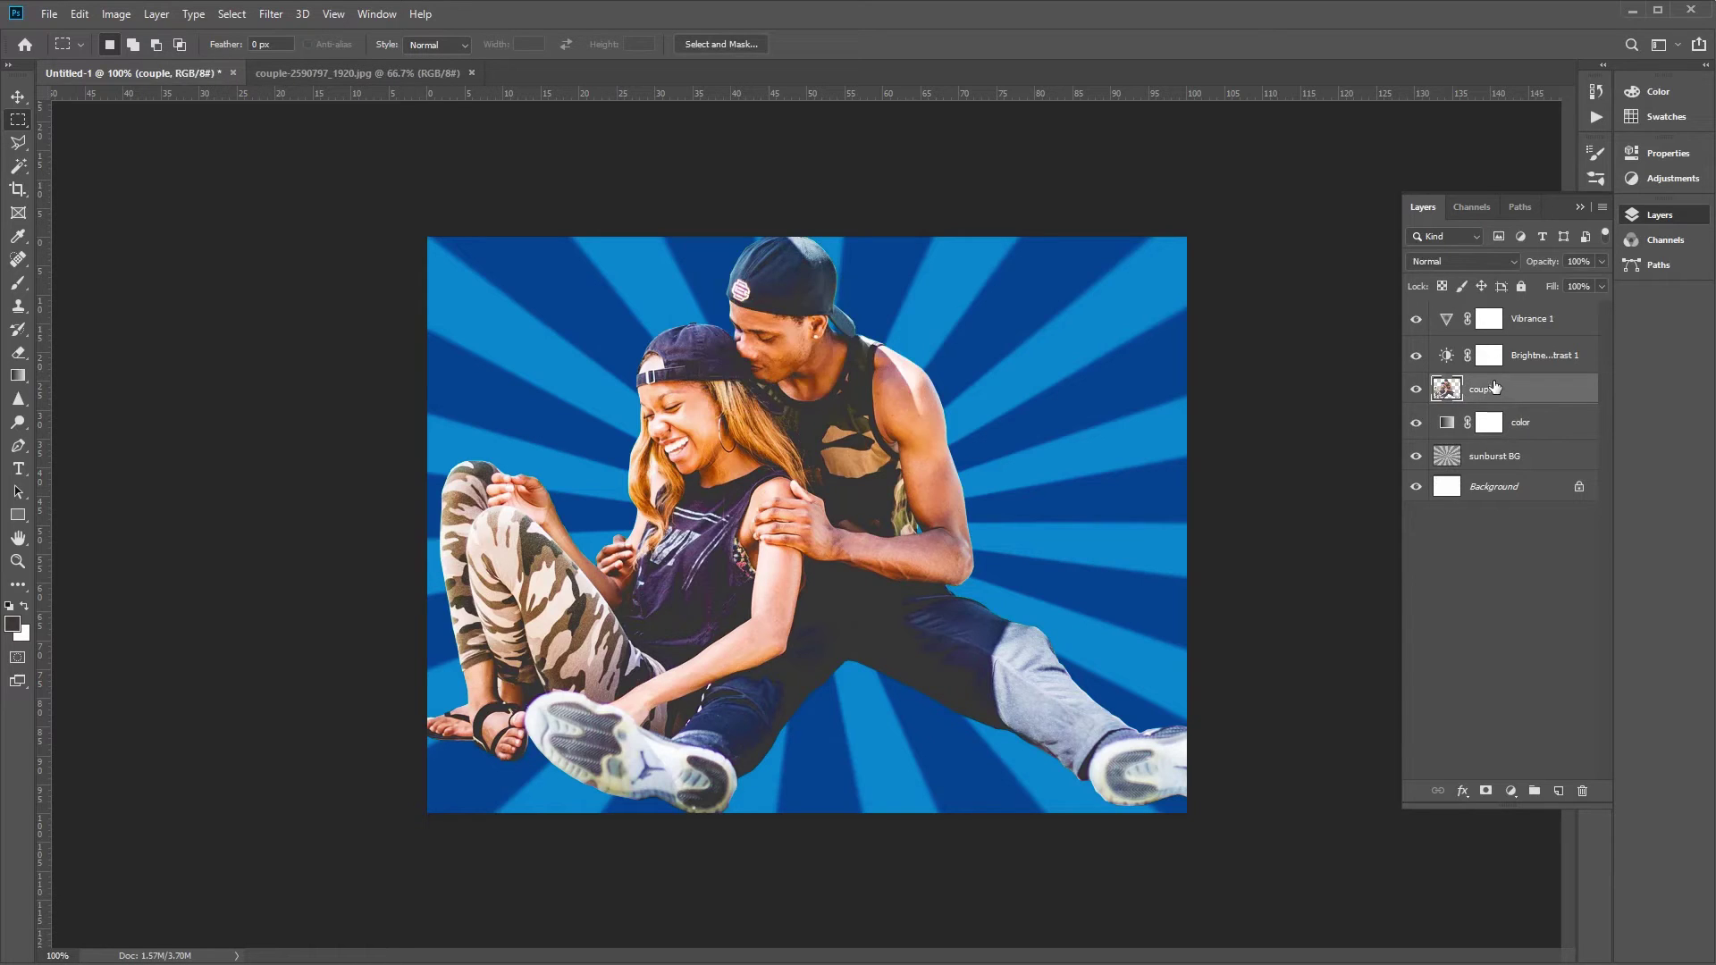
{"action": "key", "text": "ctrl+j"}
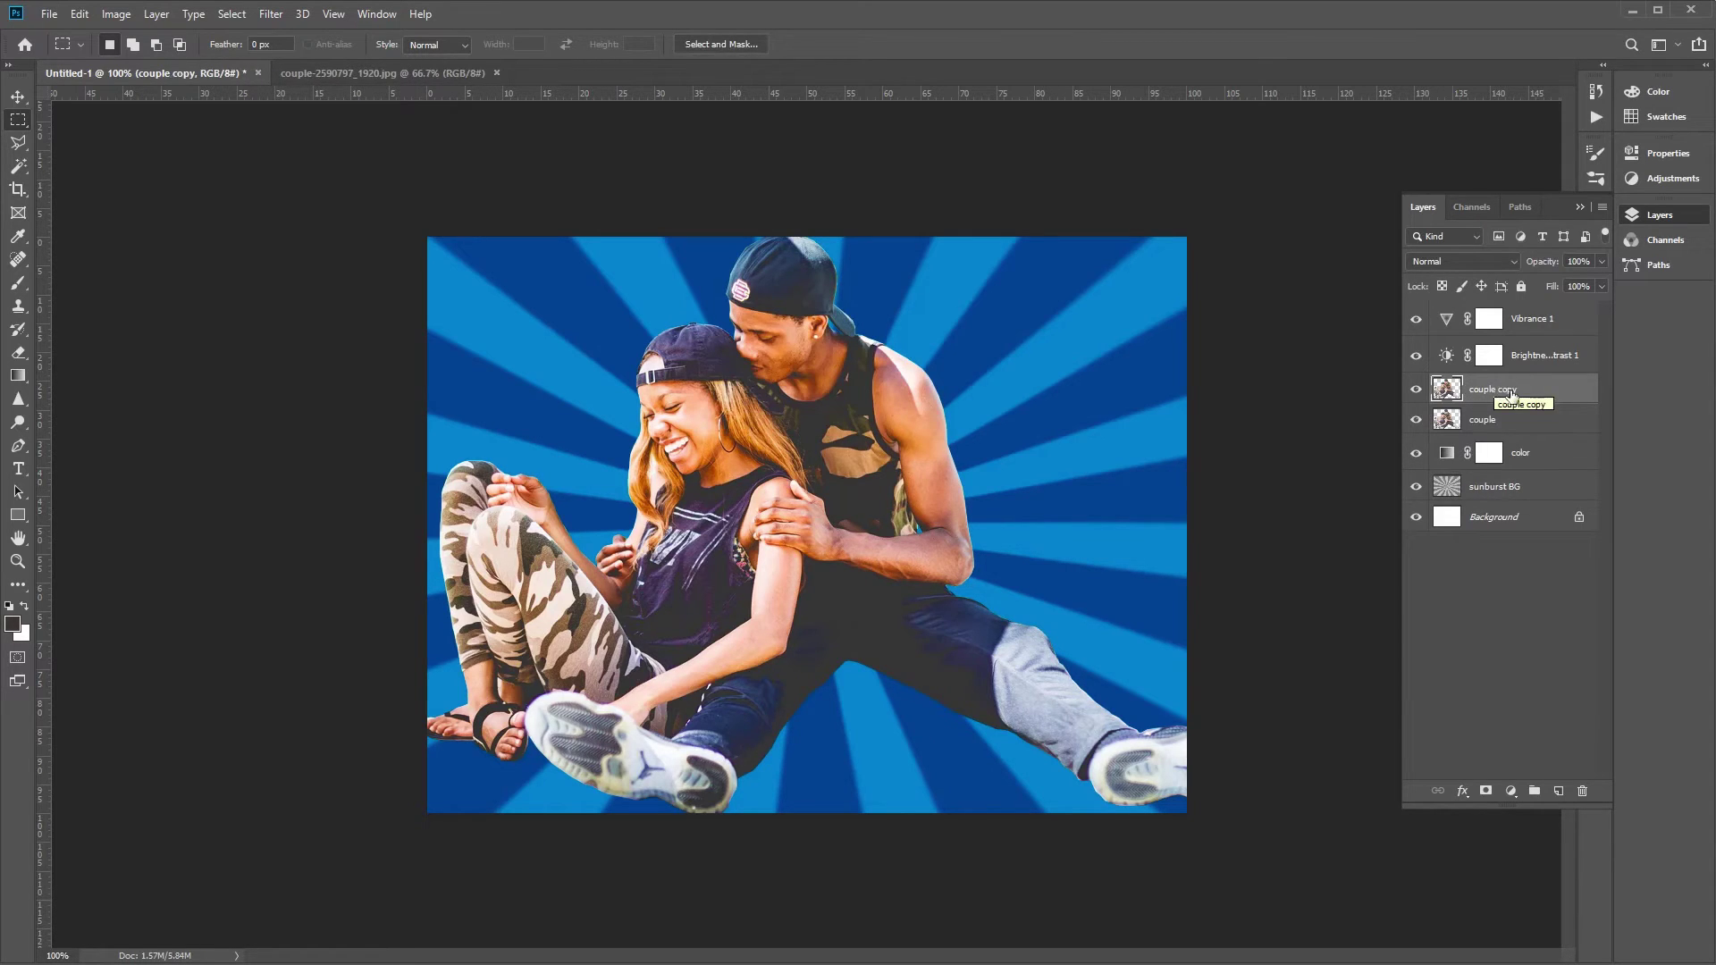
{"action": "double_click", "coordinate": [1510, 393]}
{"action": "type", "text": "comic effect"}
{"action": "key", "text": "Return"}
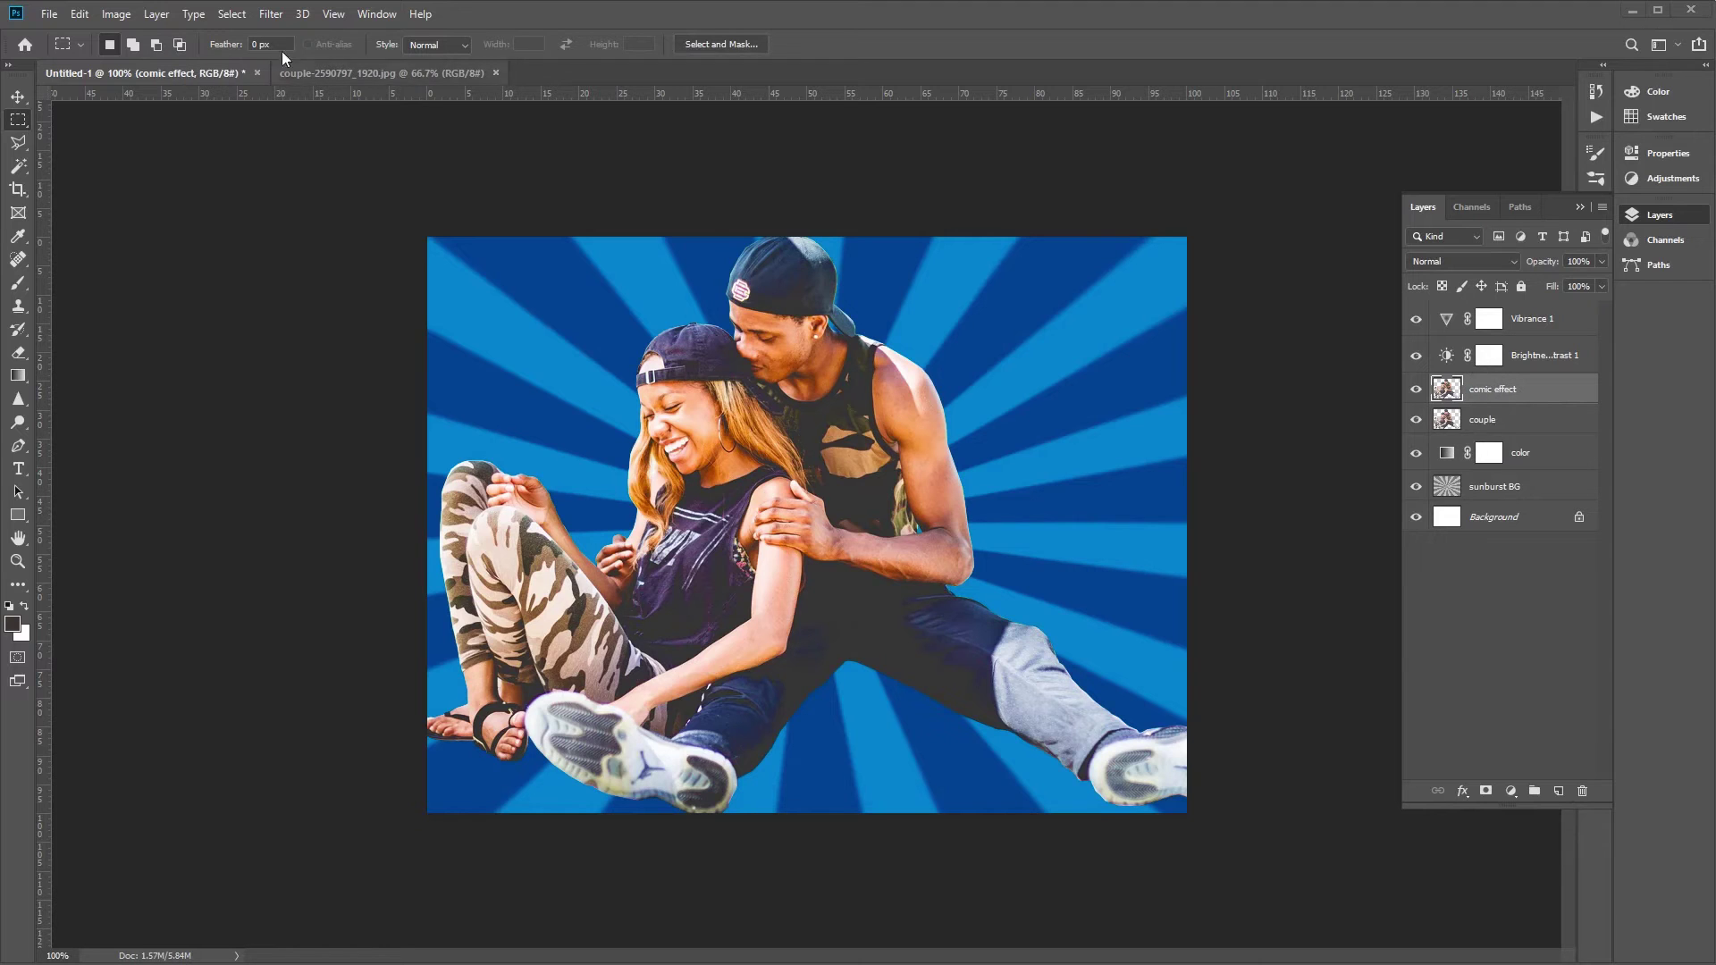
Apply the Poster Edges artistic filter to the comic effect layer with edge thickness 0 and edge intensity 10.
{"action": "left_click", "coordinate": [271, 14]}
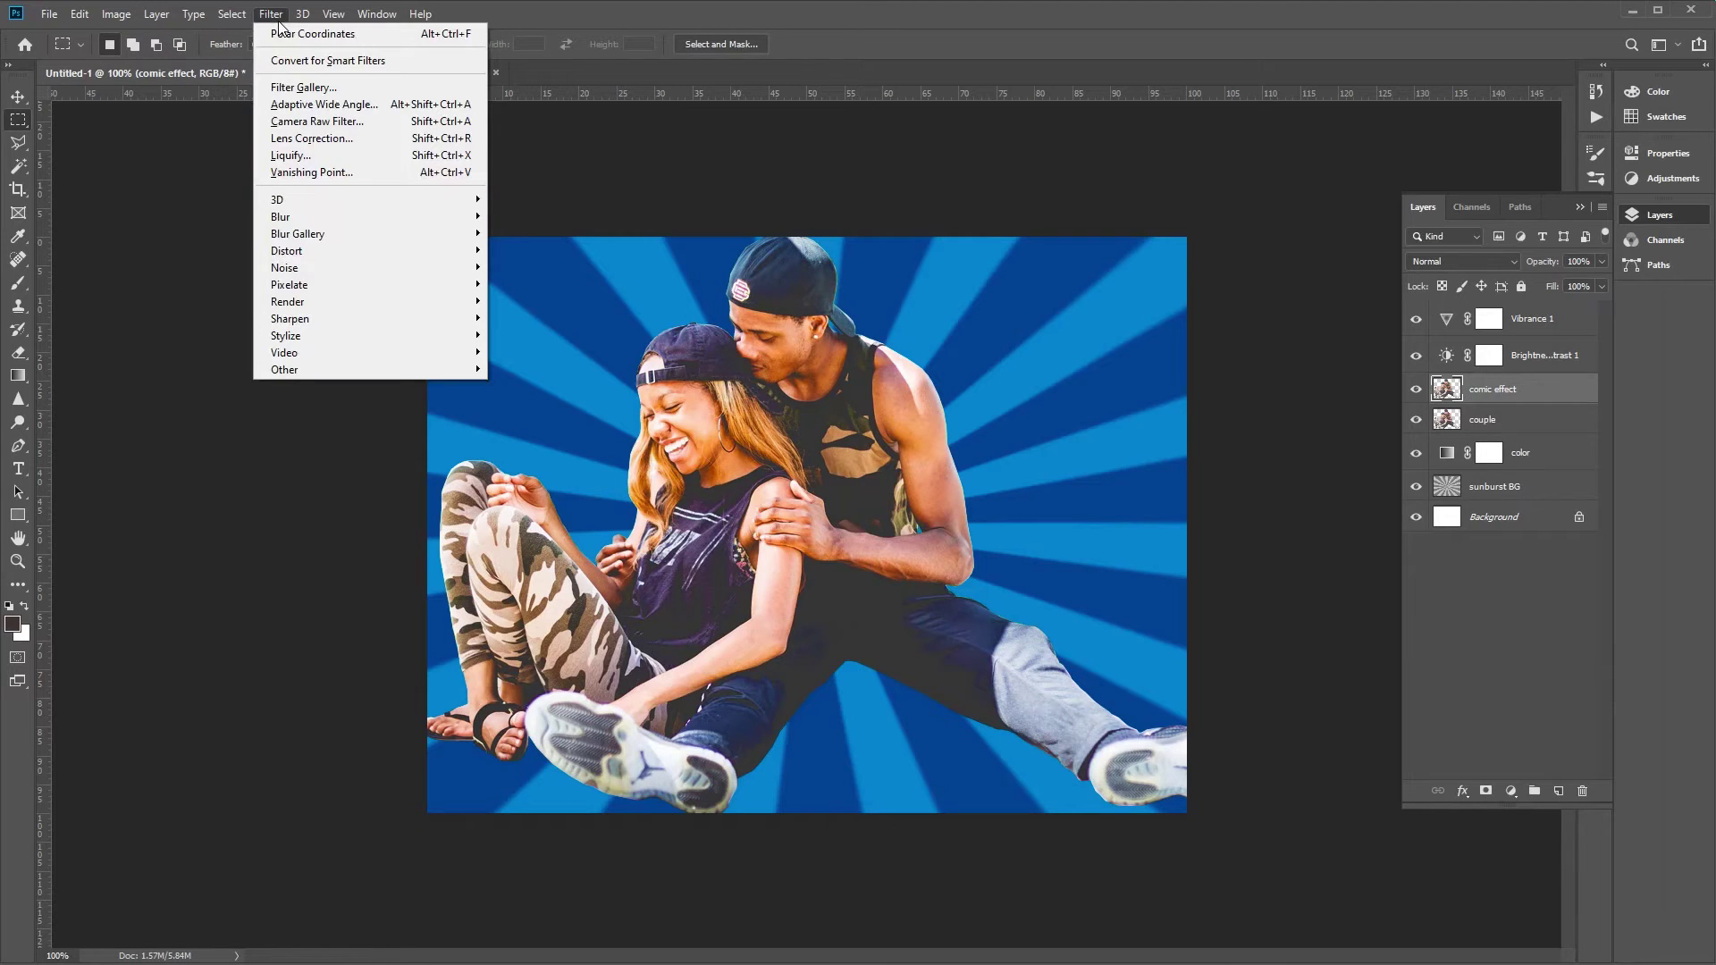
{"action": "left_click", "coordinate": [380, 88]}
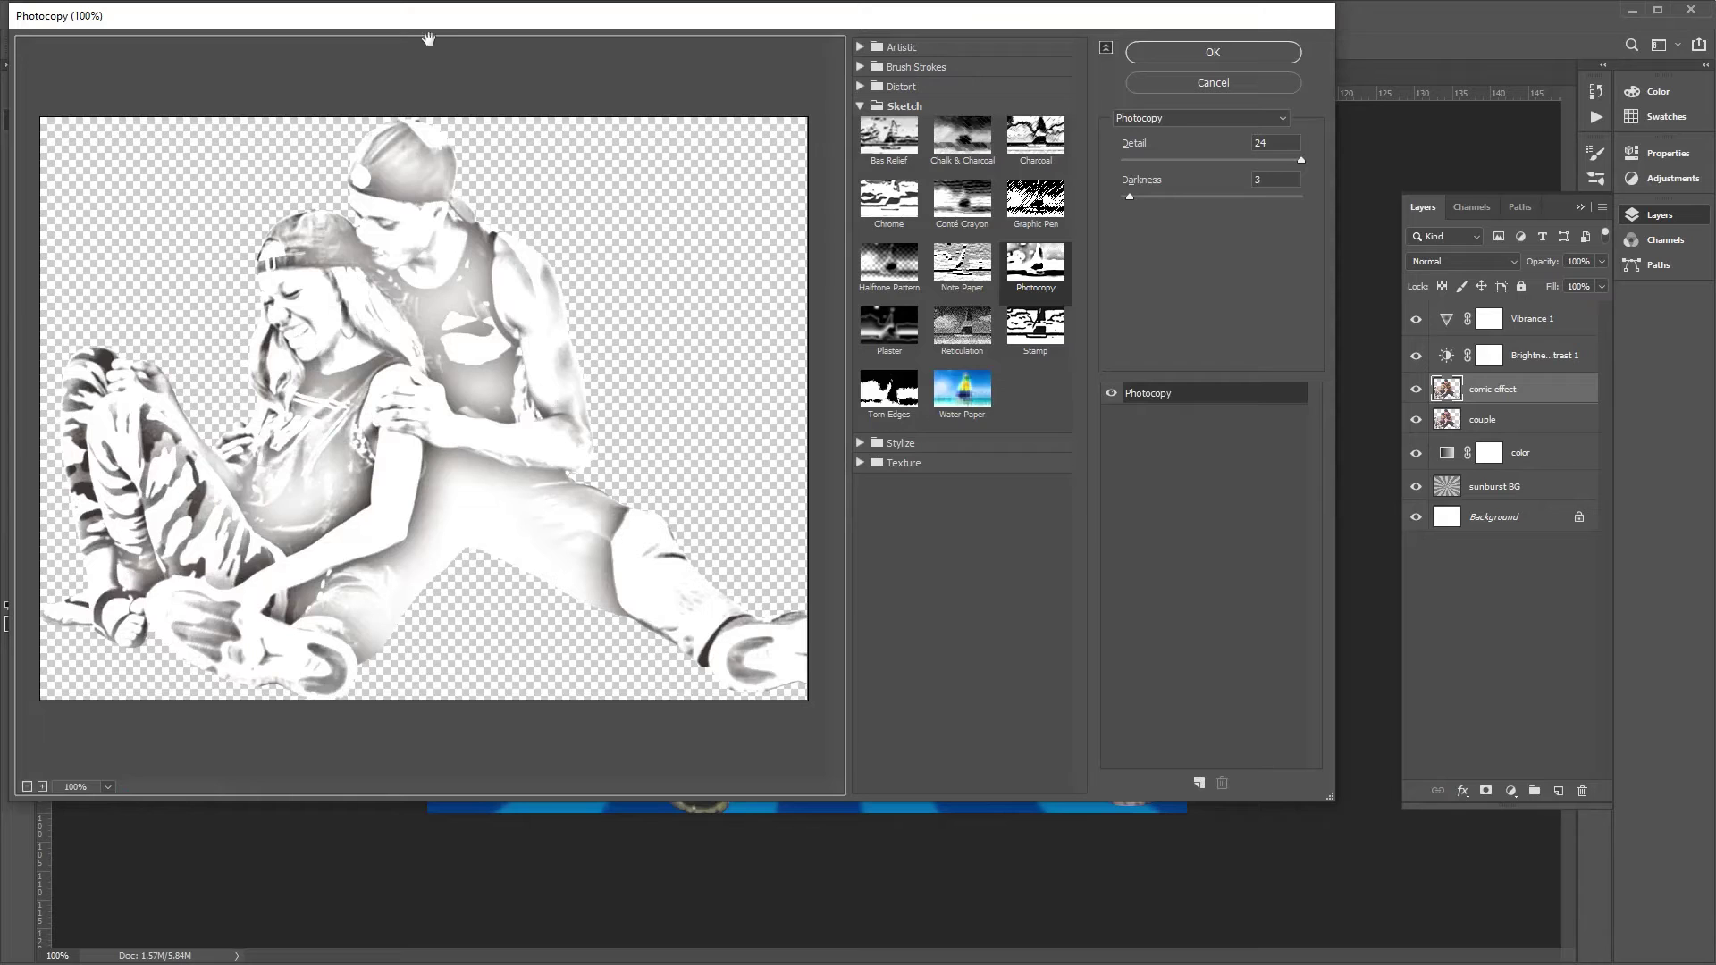
{"action": "left_click_drag", "start_coordinate": [432, 24], "coordinate": [467, 79]}
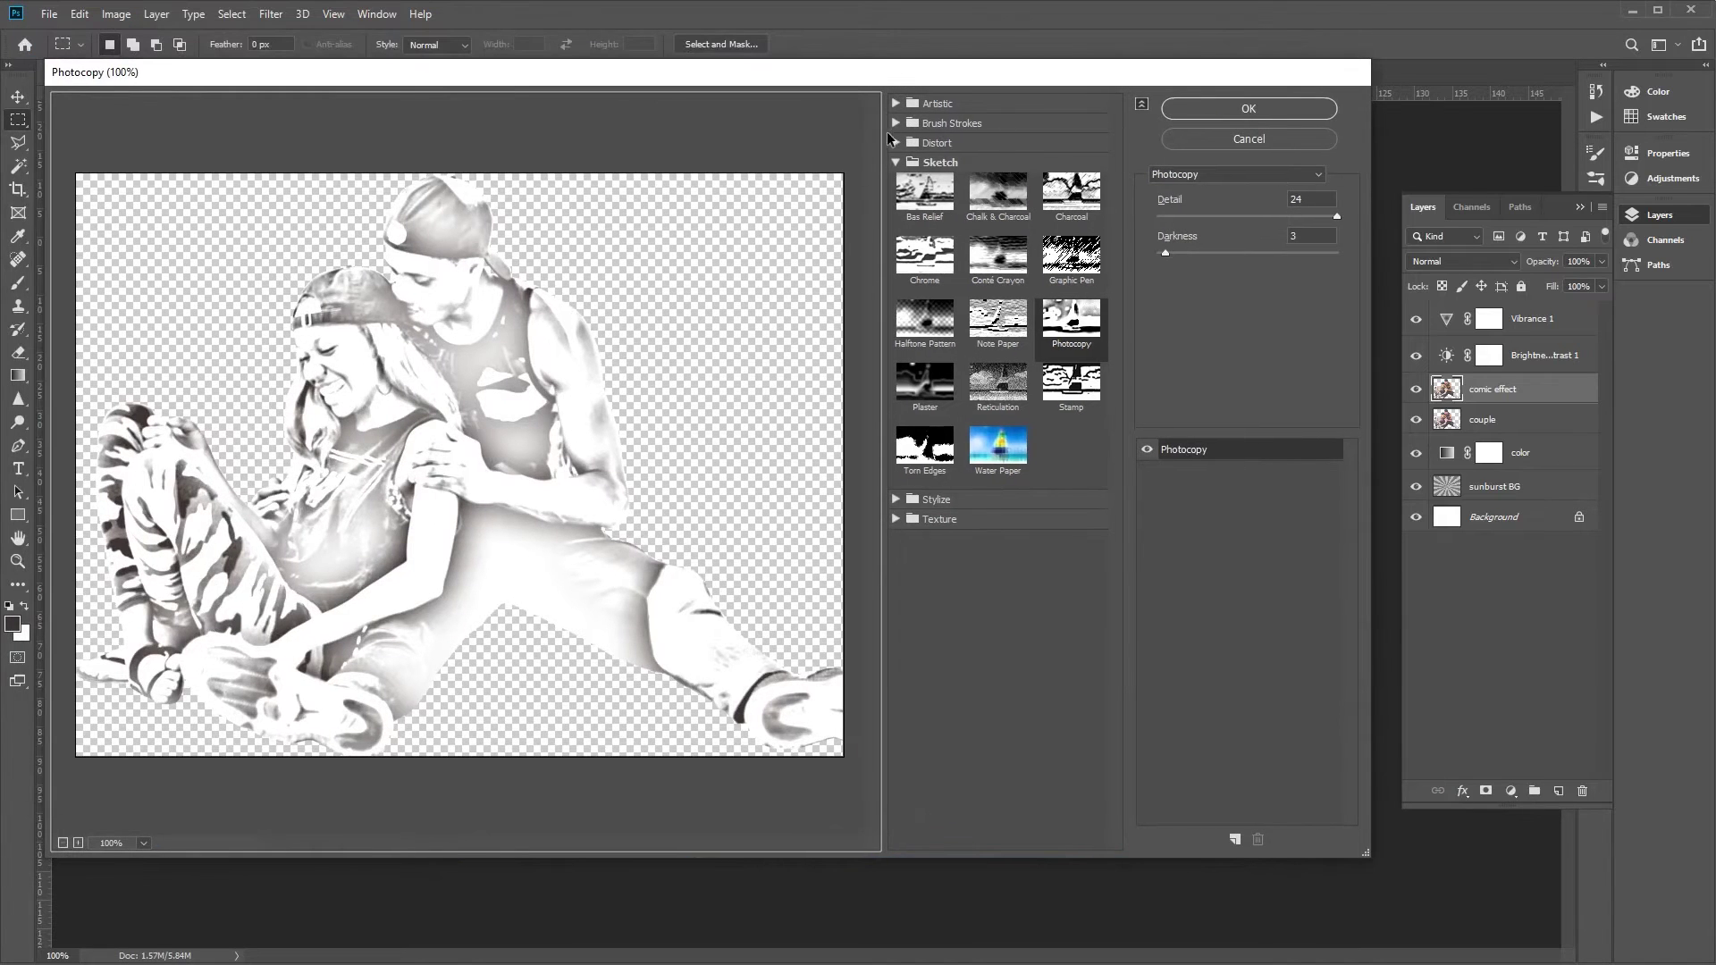
{"action": "left_click", "coordinate": [927, 111]}
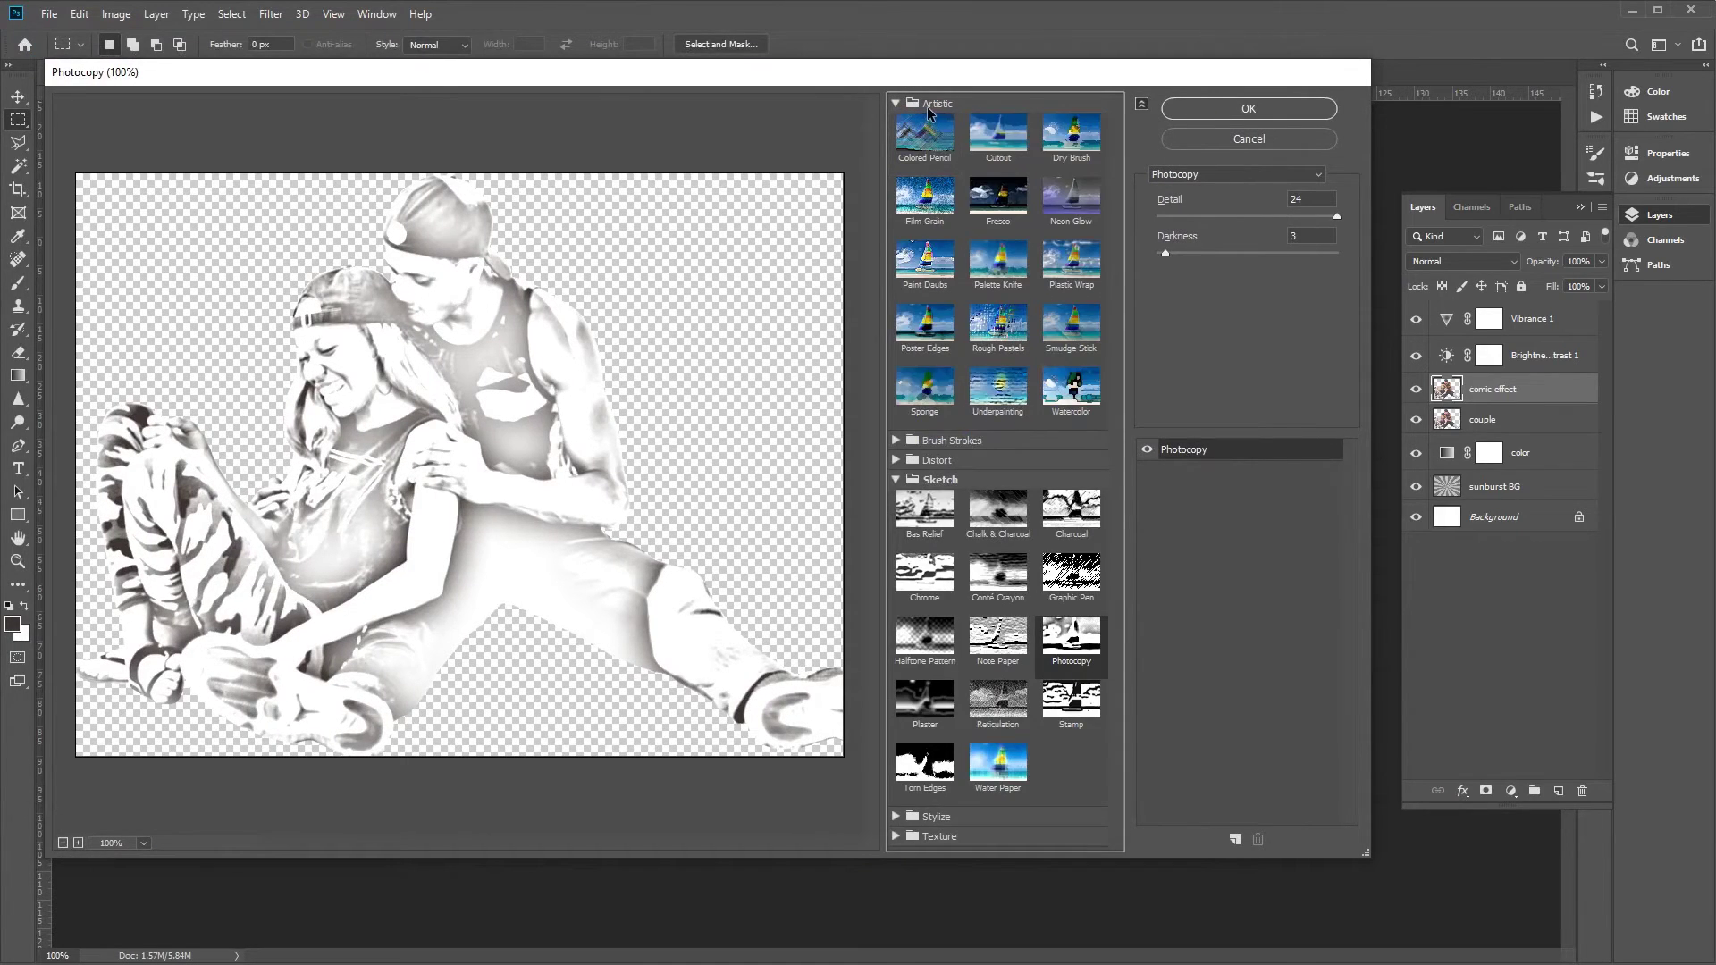
{"action": "left_click", "coordinate": [935, 346]}
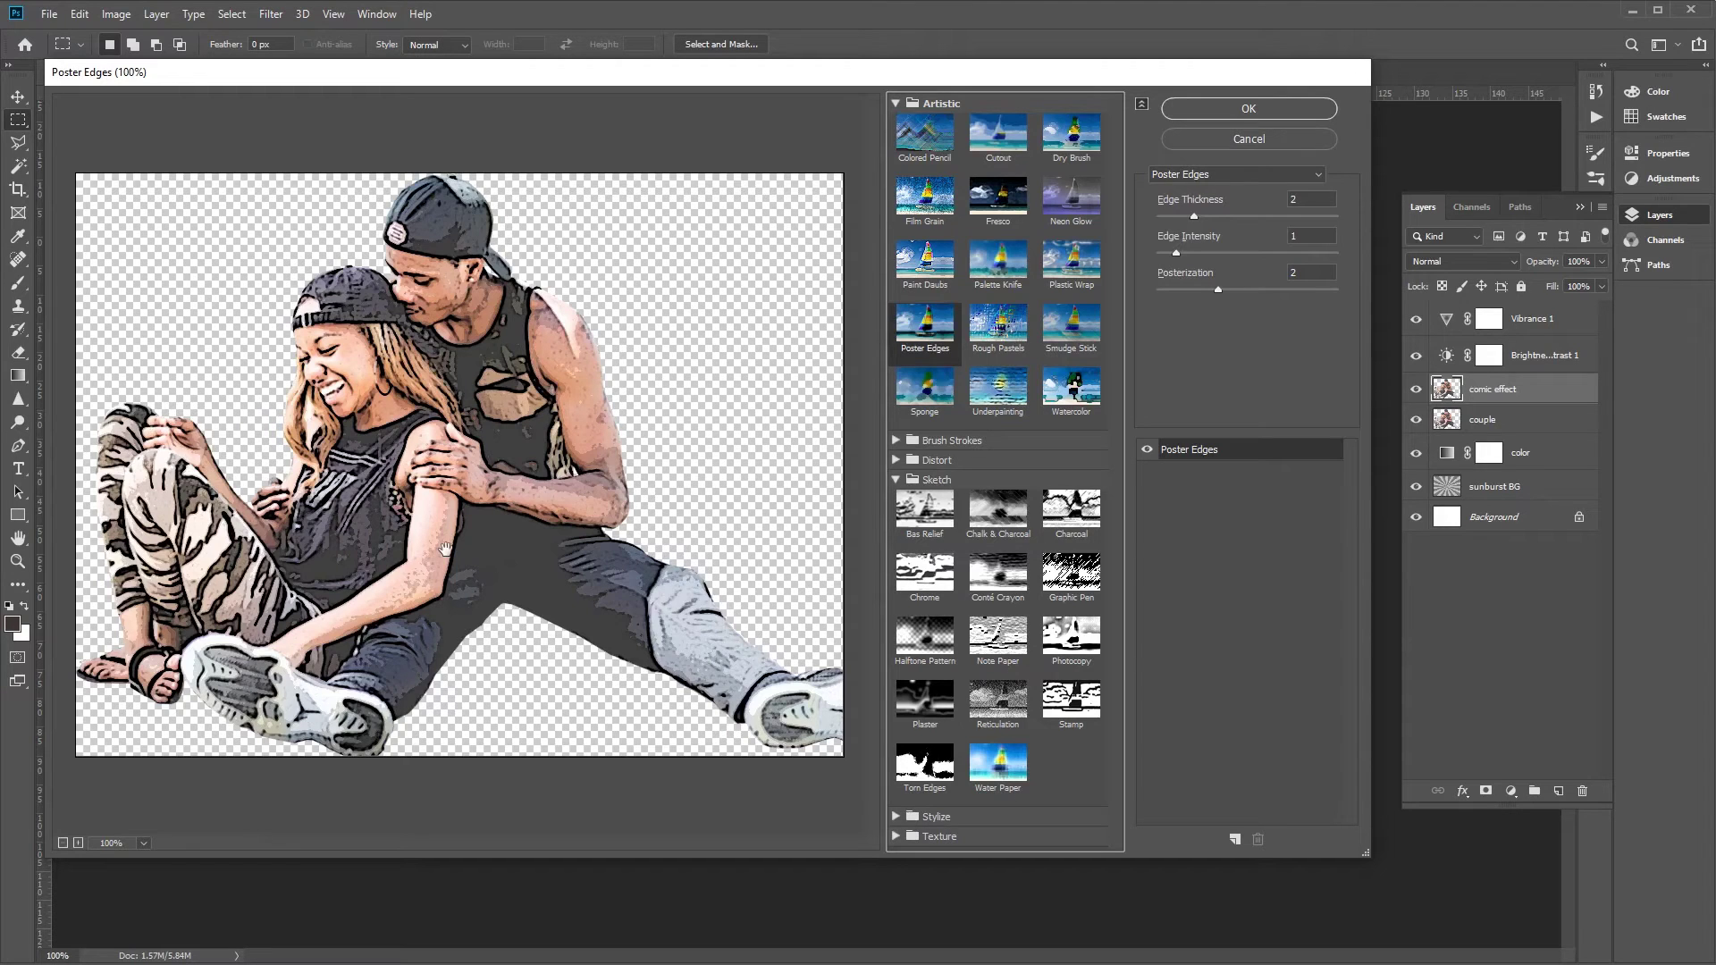
{"action": "left_click", "coordinate": [1321, 199]}
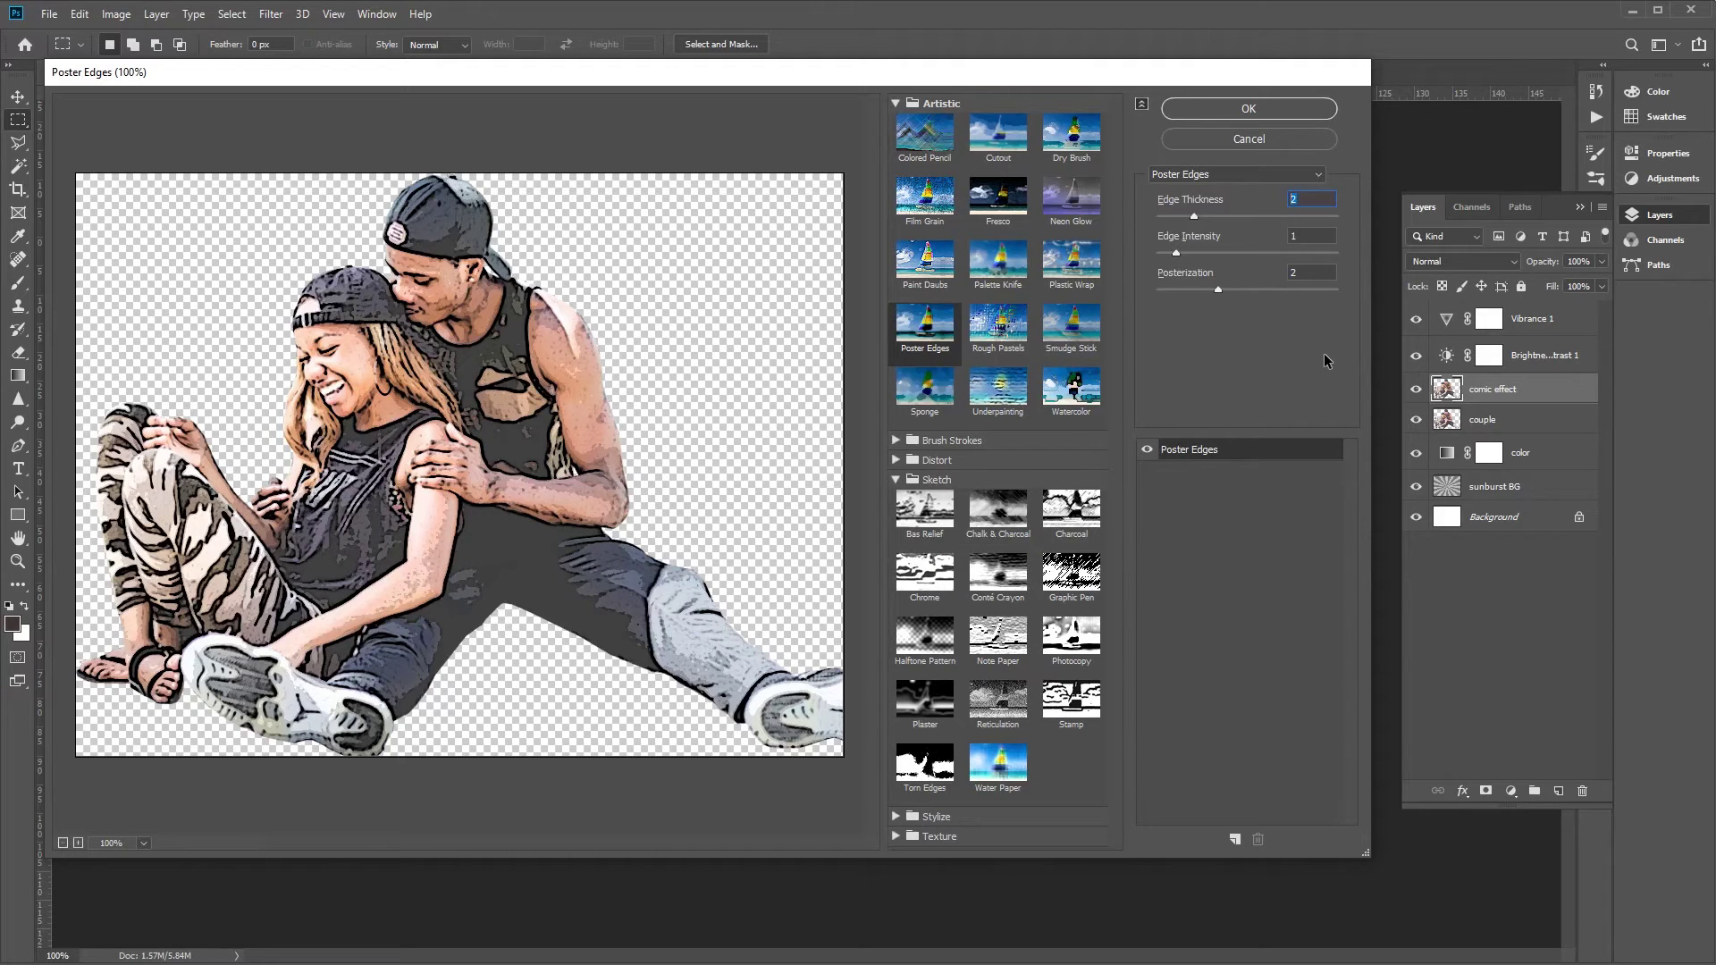
{"action": "type", "text": "0"}
{"action": "key", "text": "Tab"}
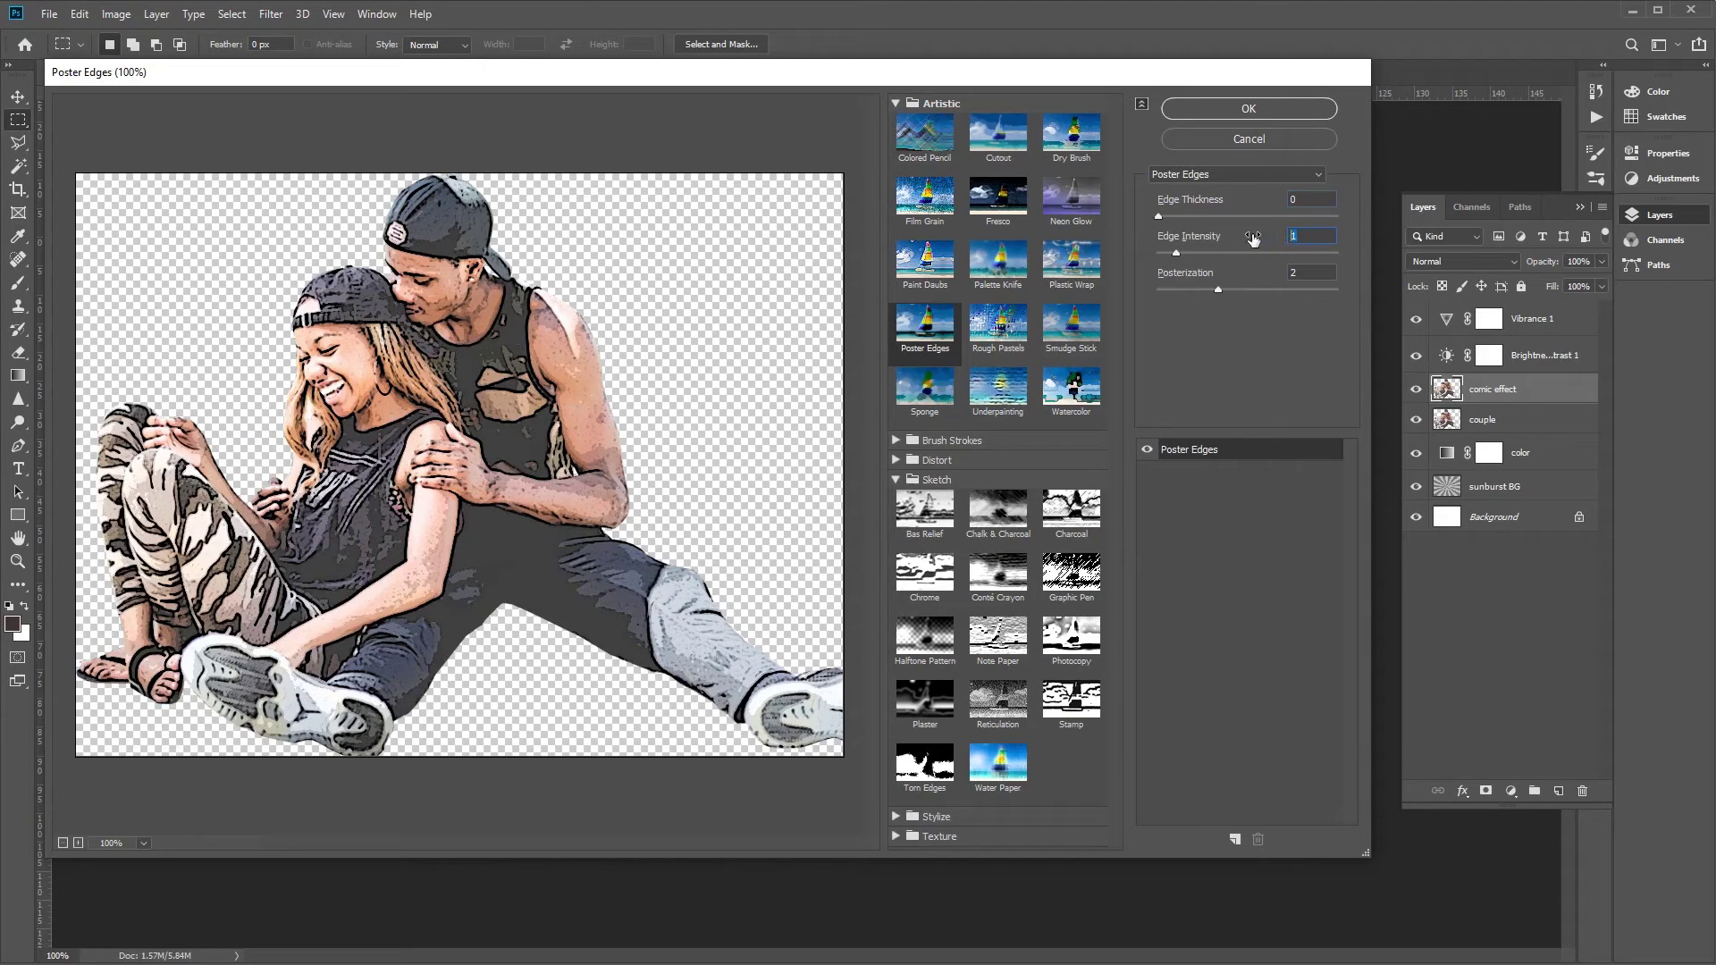
{"action": "type", "text": "10"}
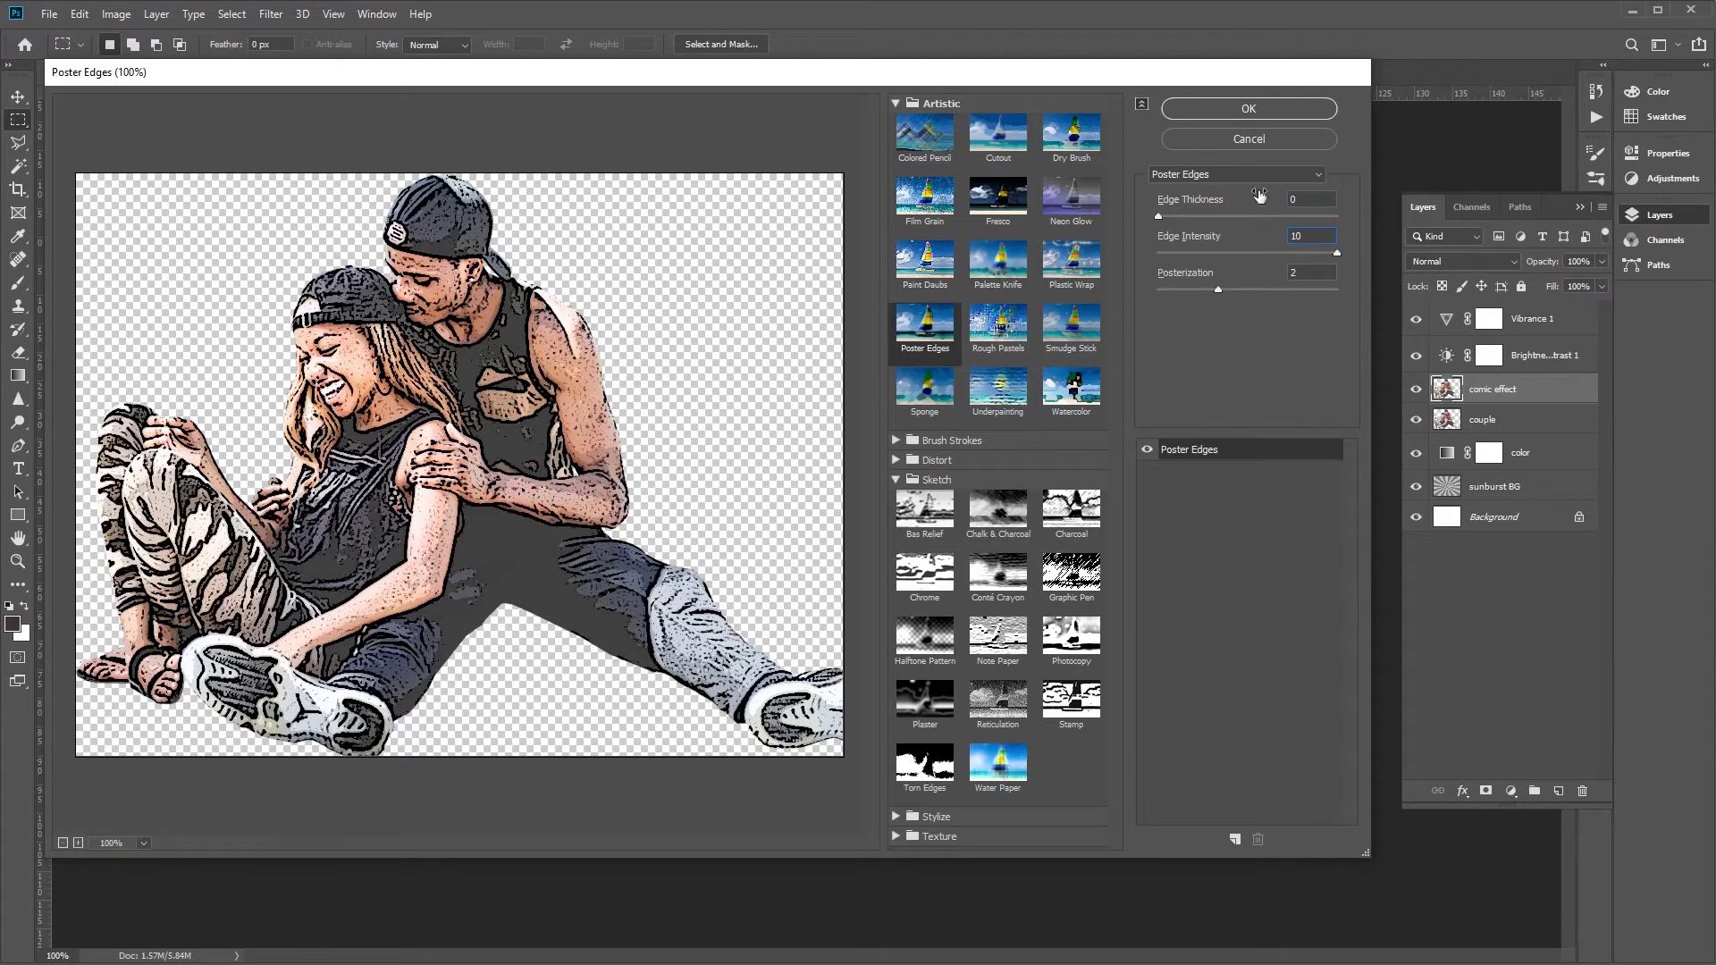
{"action": "left_click", "coordinate": [1267, 107]}
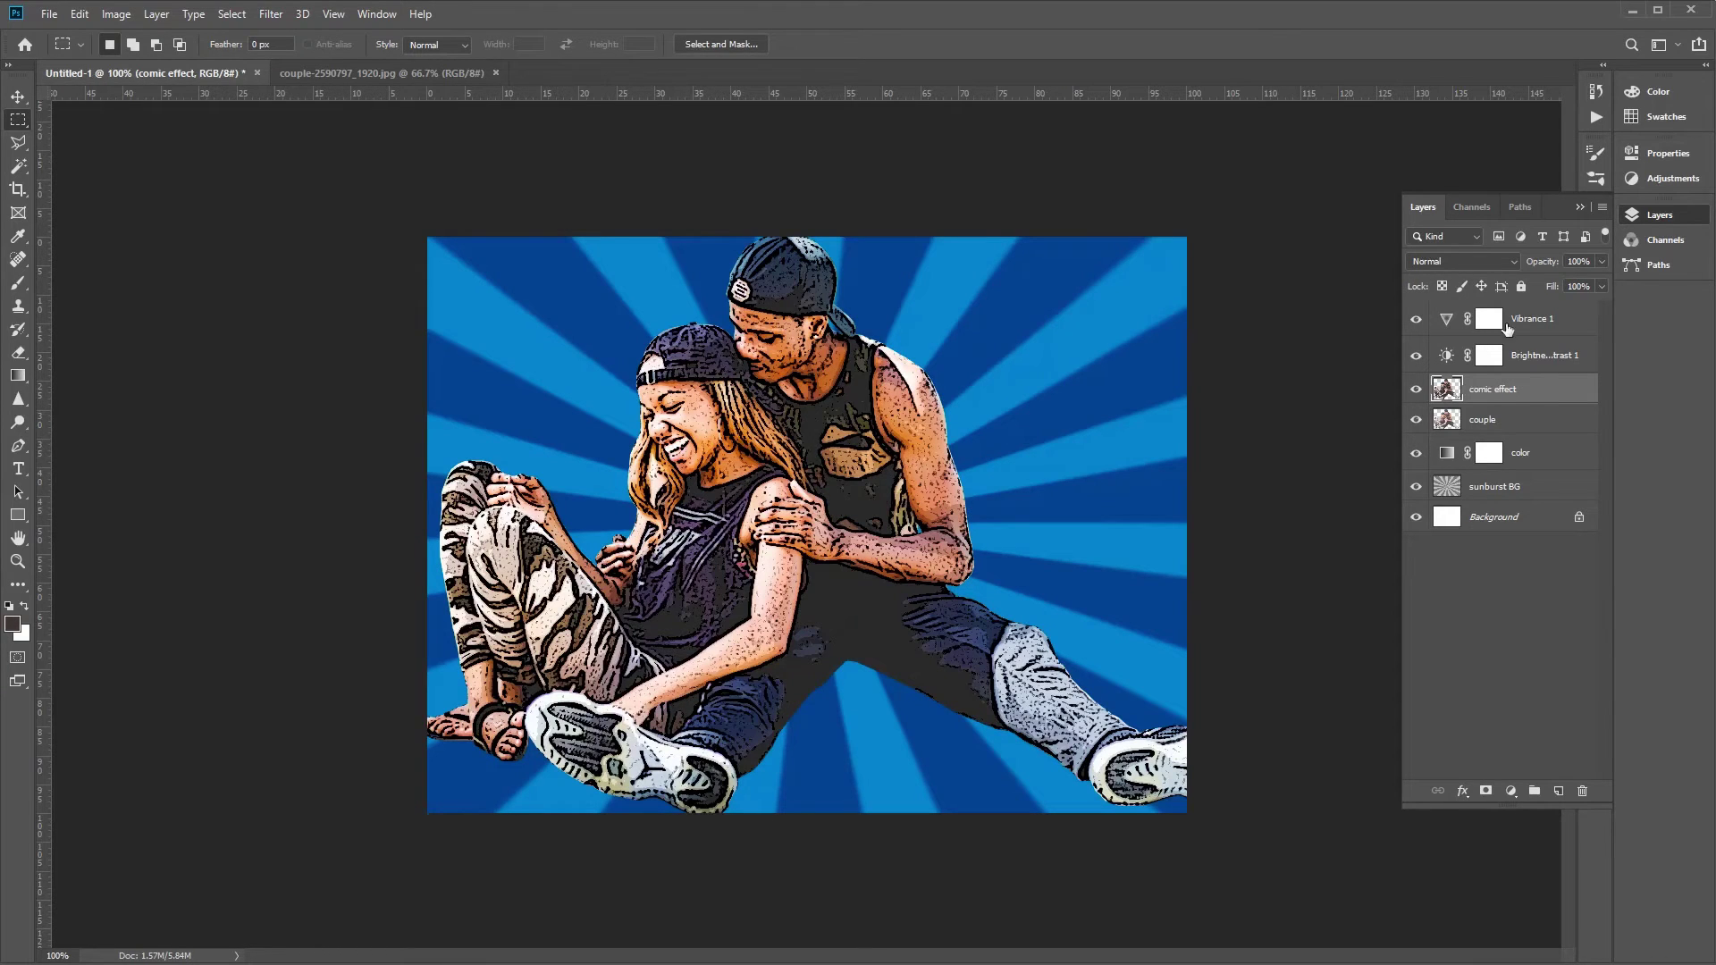
Add a 3 px black (000000) stroke positioned outside to the comic effect layer.
{"action": "right_click", "coordinate": [1510, 391]}
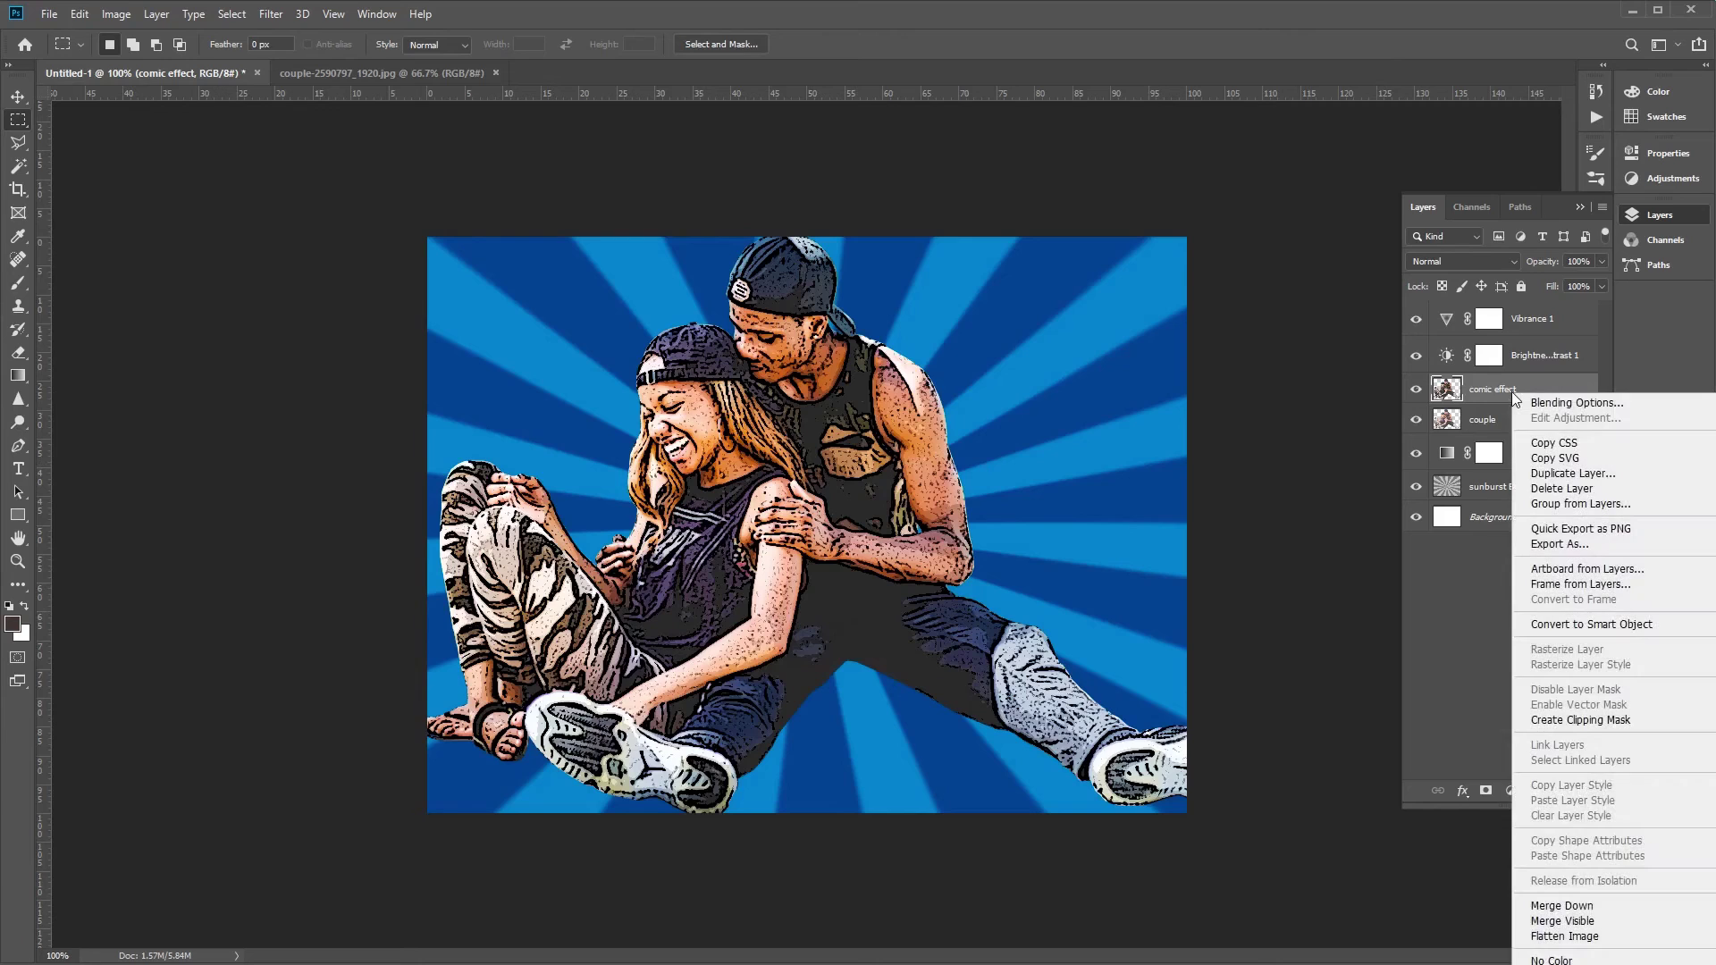
{"action": "left_click", "coordinate": [1532, 404]}
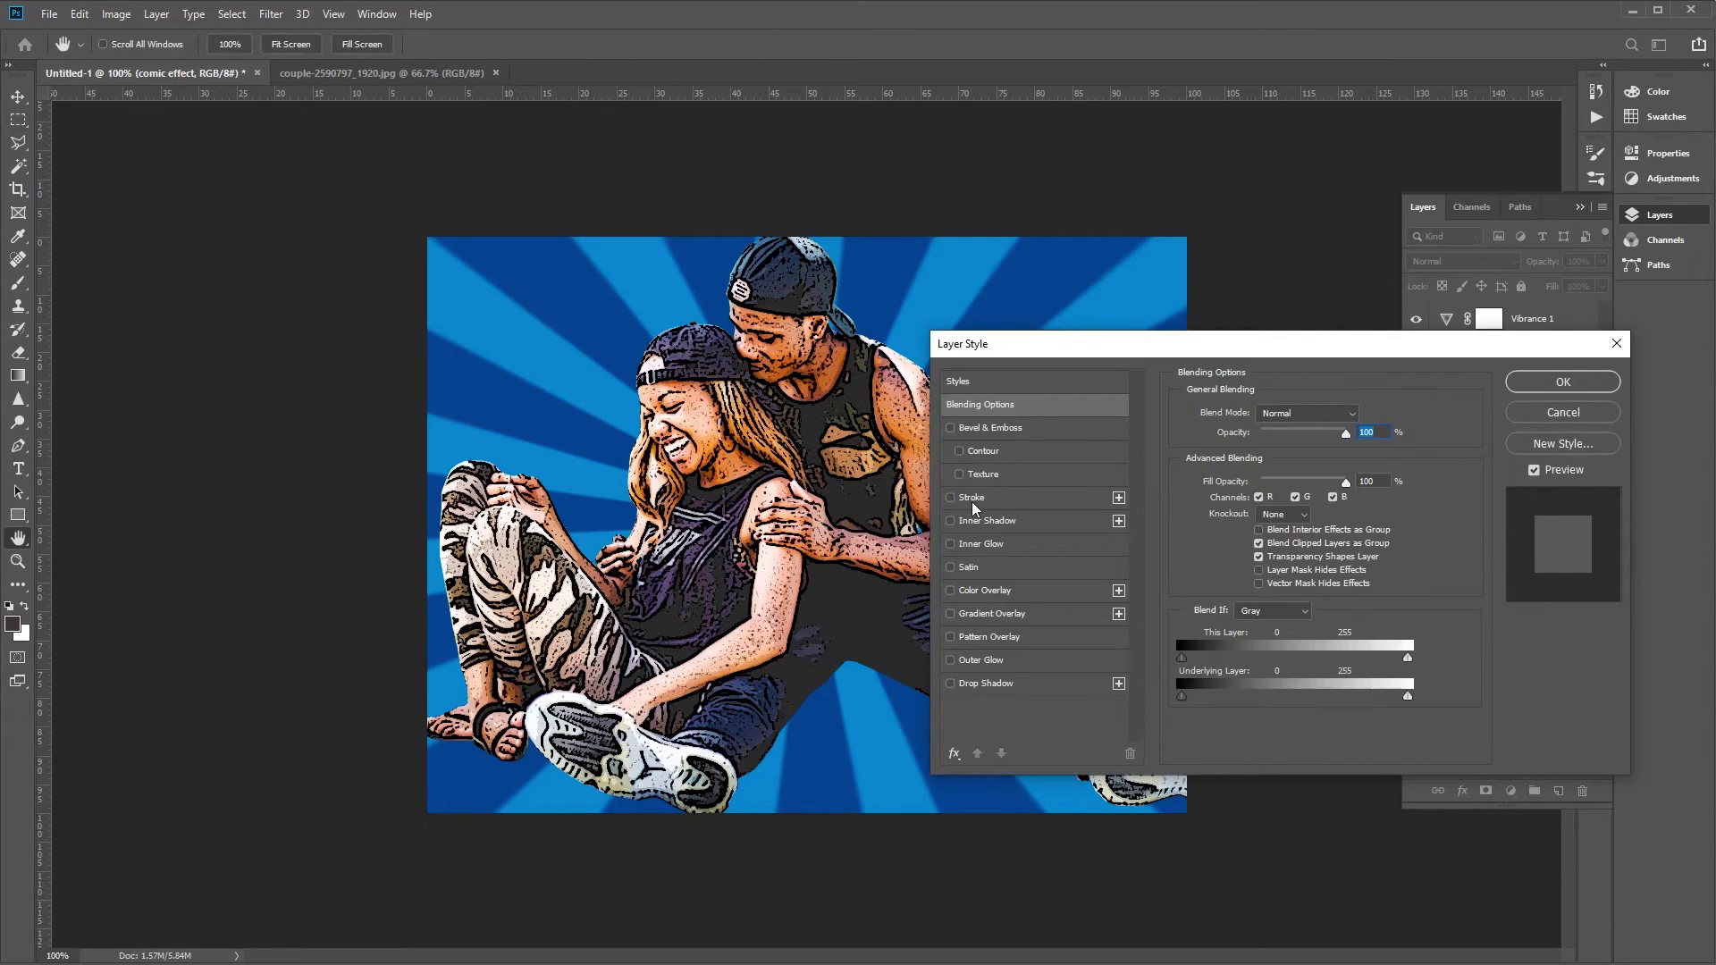
{"action": "left_click", "coordinate": [973, 498]}
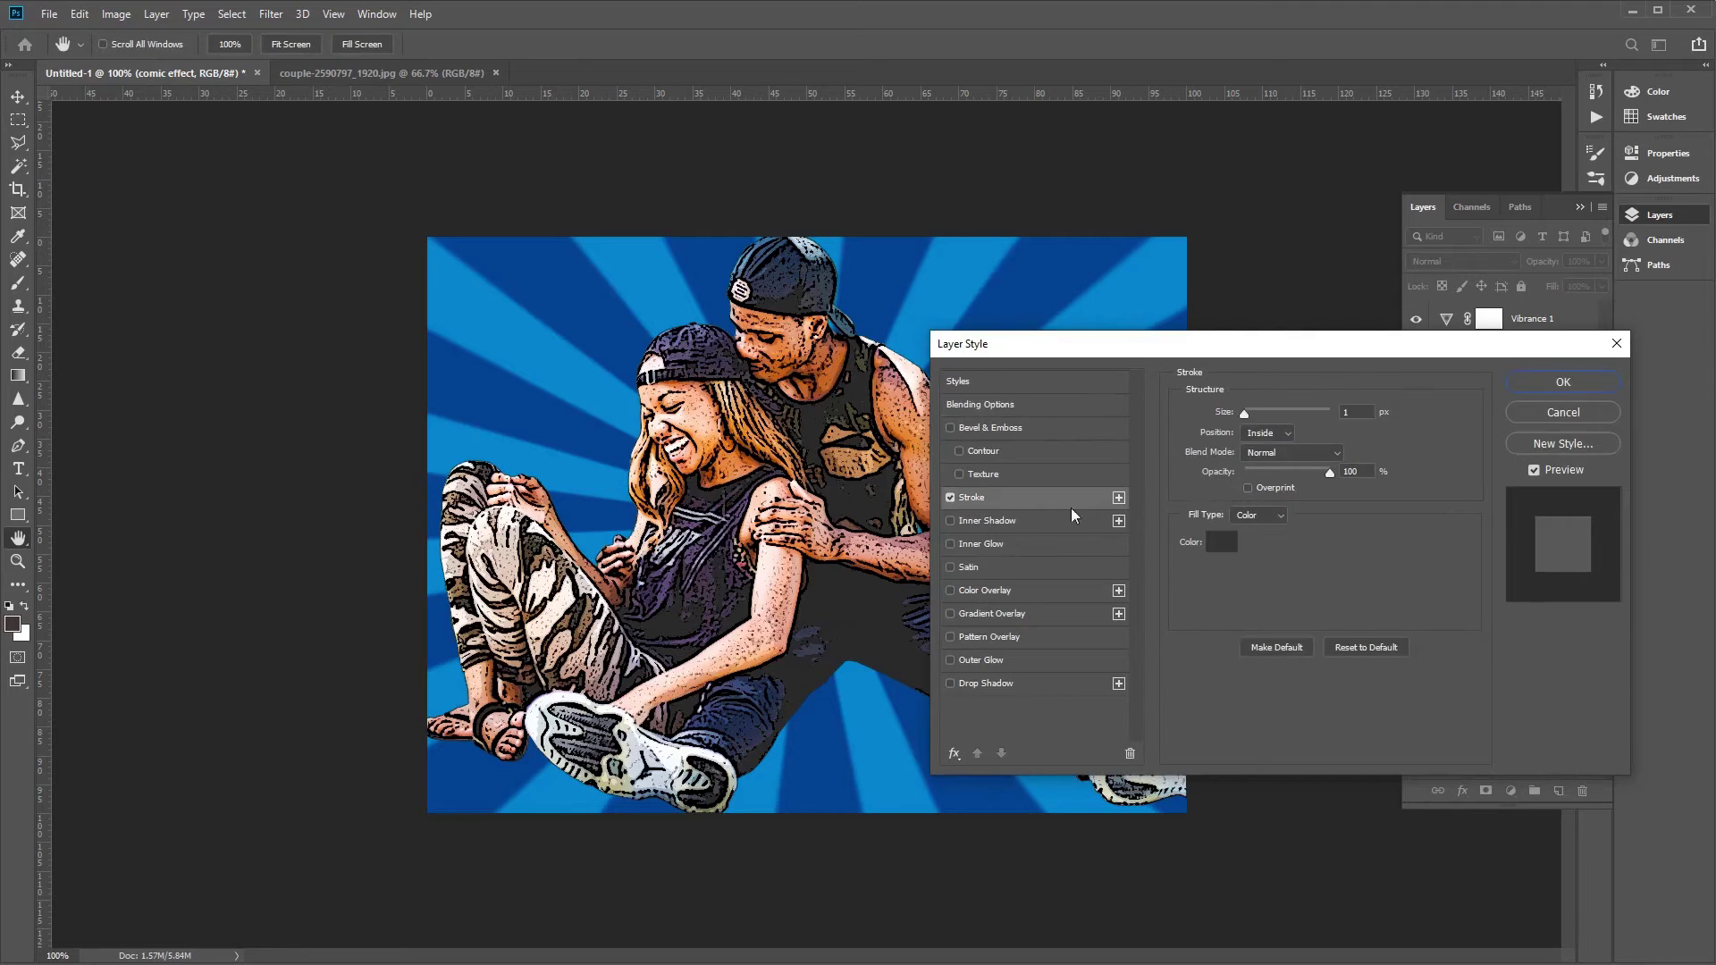
{"action": "left_click", "coordinate": [1242, 414]}
{"action": "type", "text": "3"}
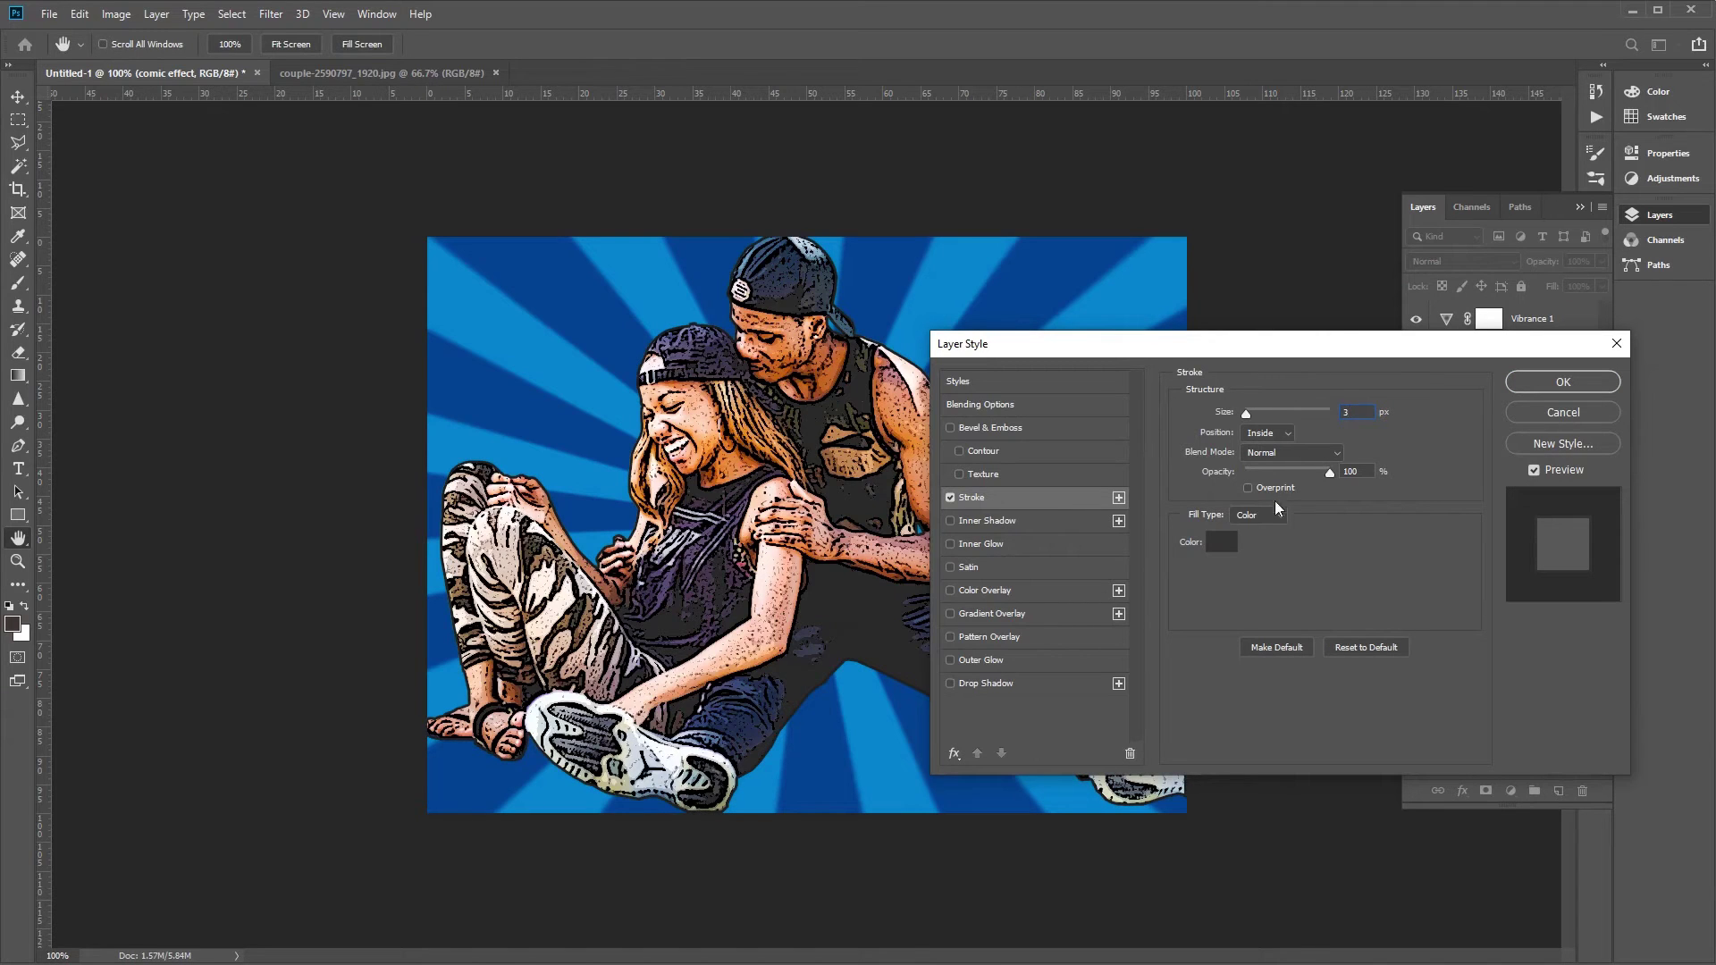
{"action": "left_click", "coordinate": [1226, 544]}
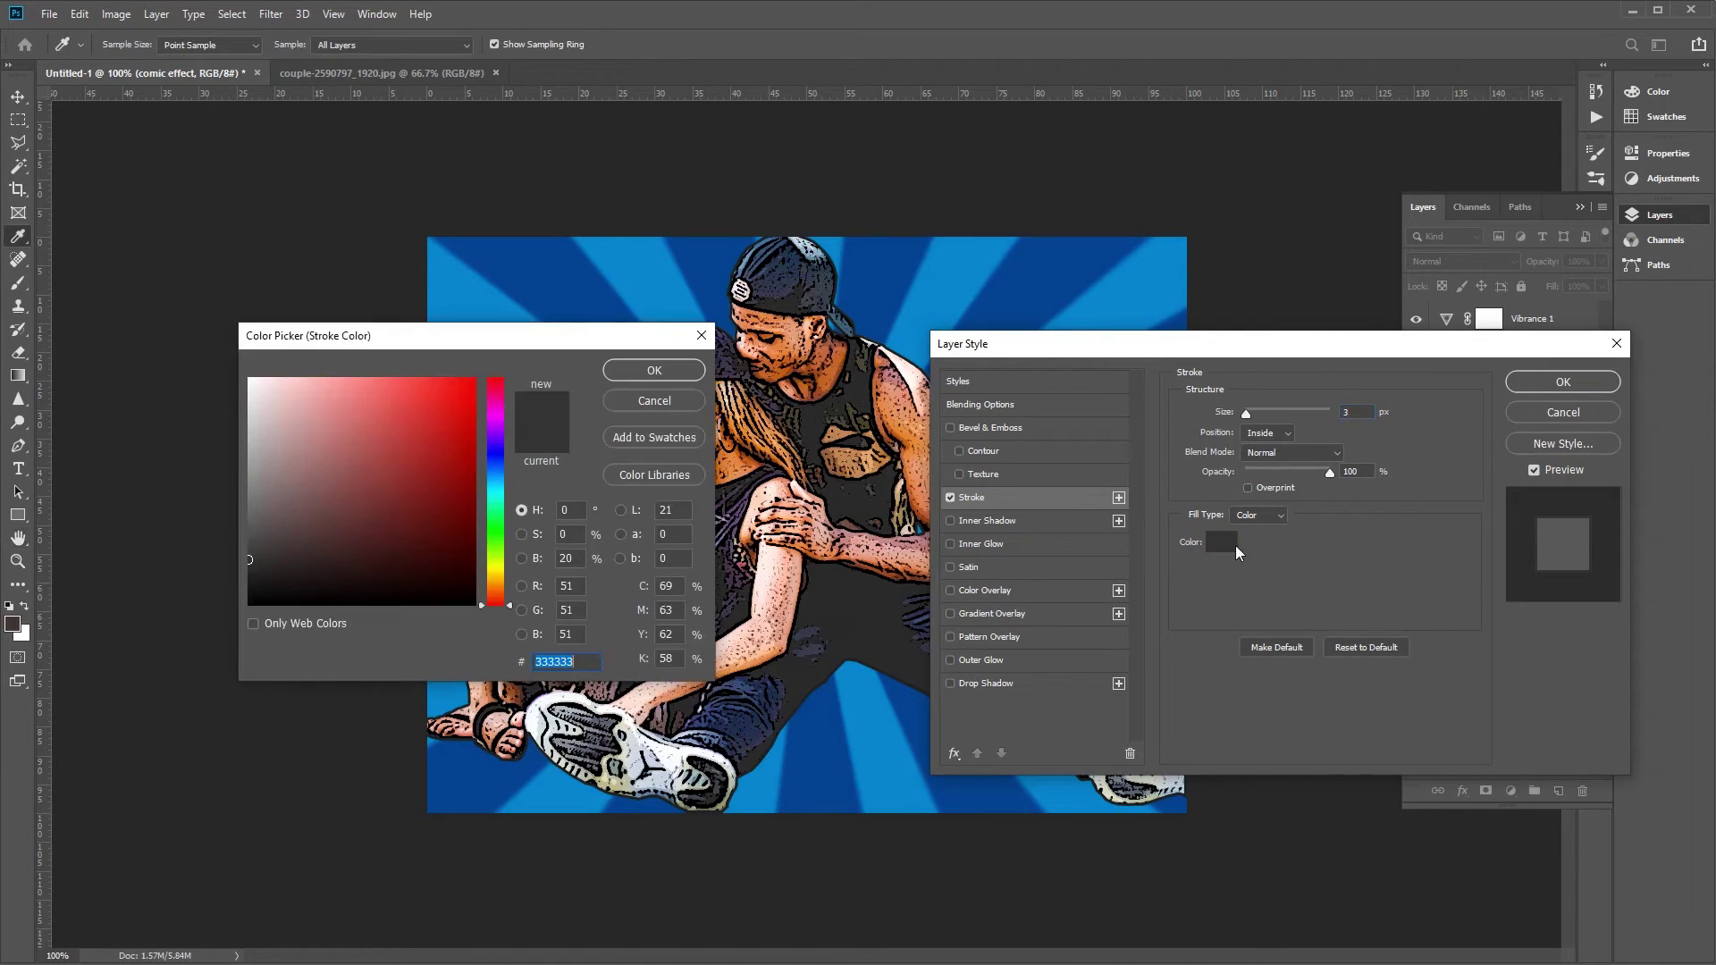
{"action": "left_click_drag", "start_coordinate": [281, 463], "coordinate": [234, 630]}
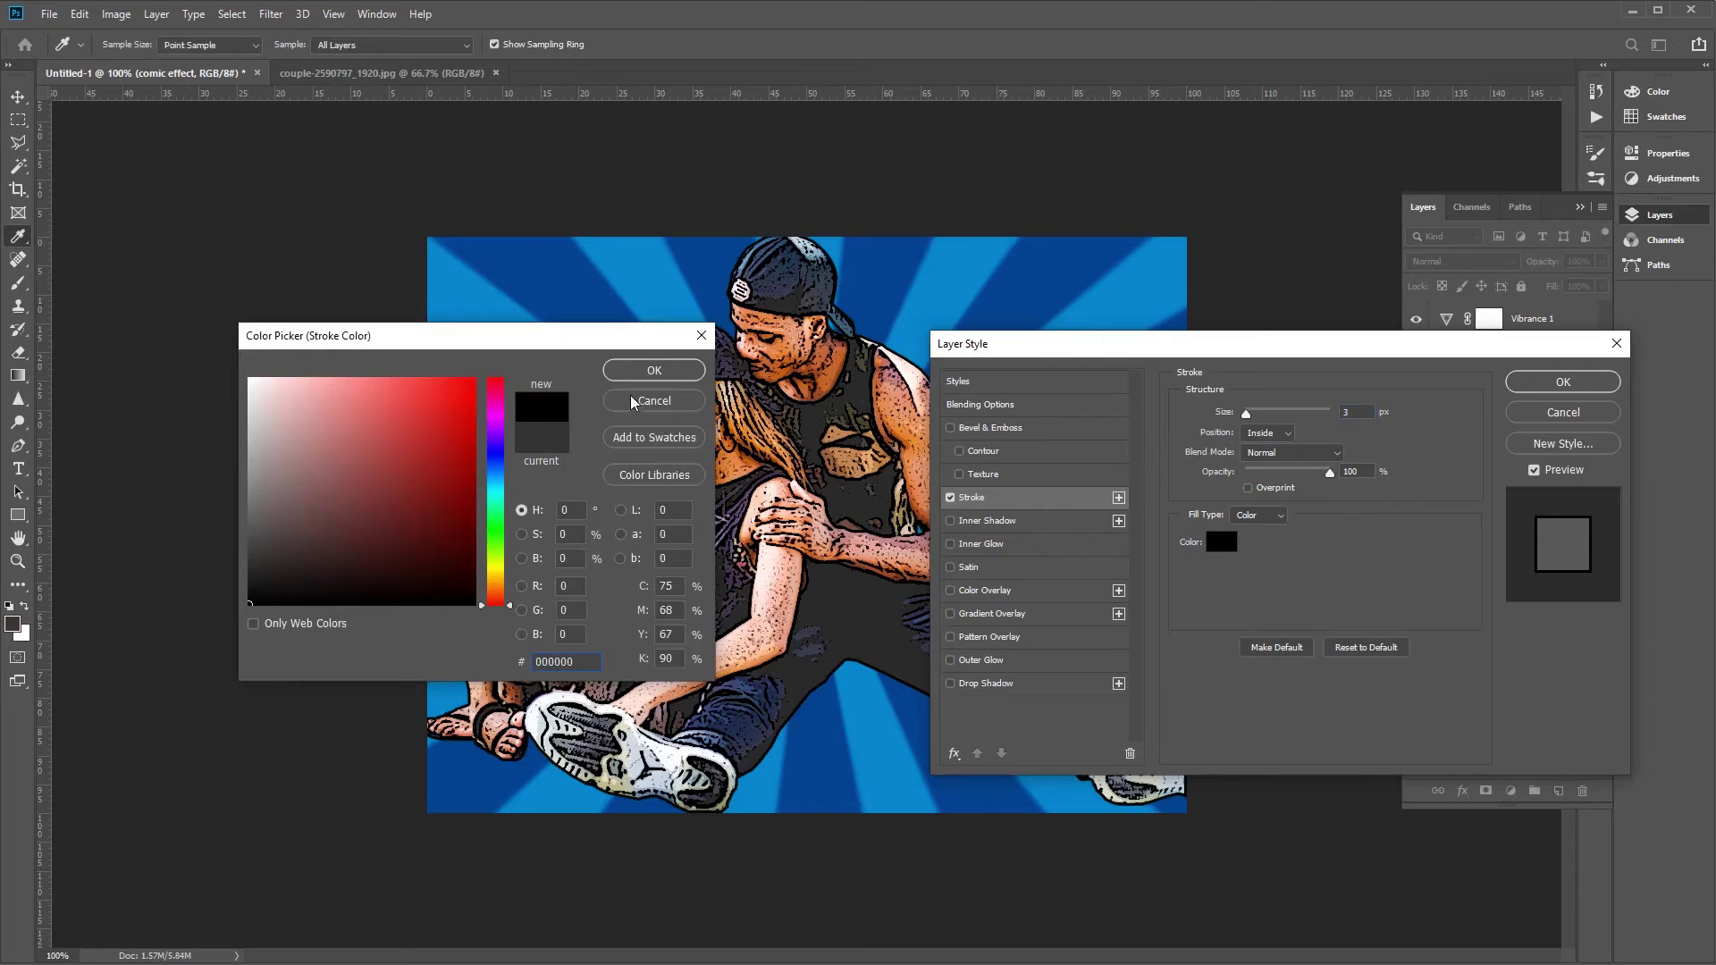
{"action": "left_click", "coordinate": [652, 371]}
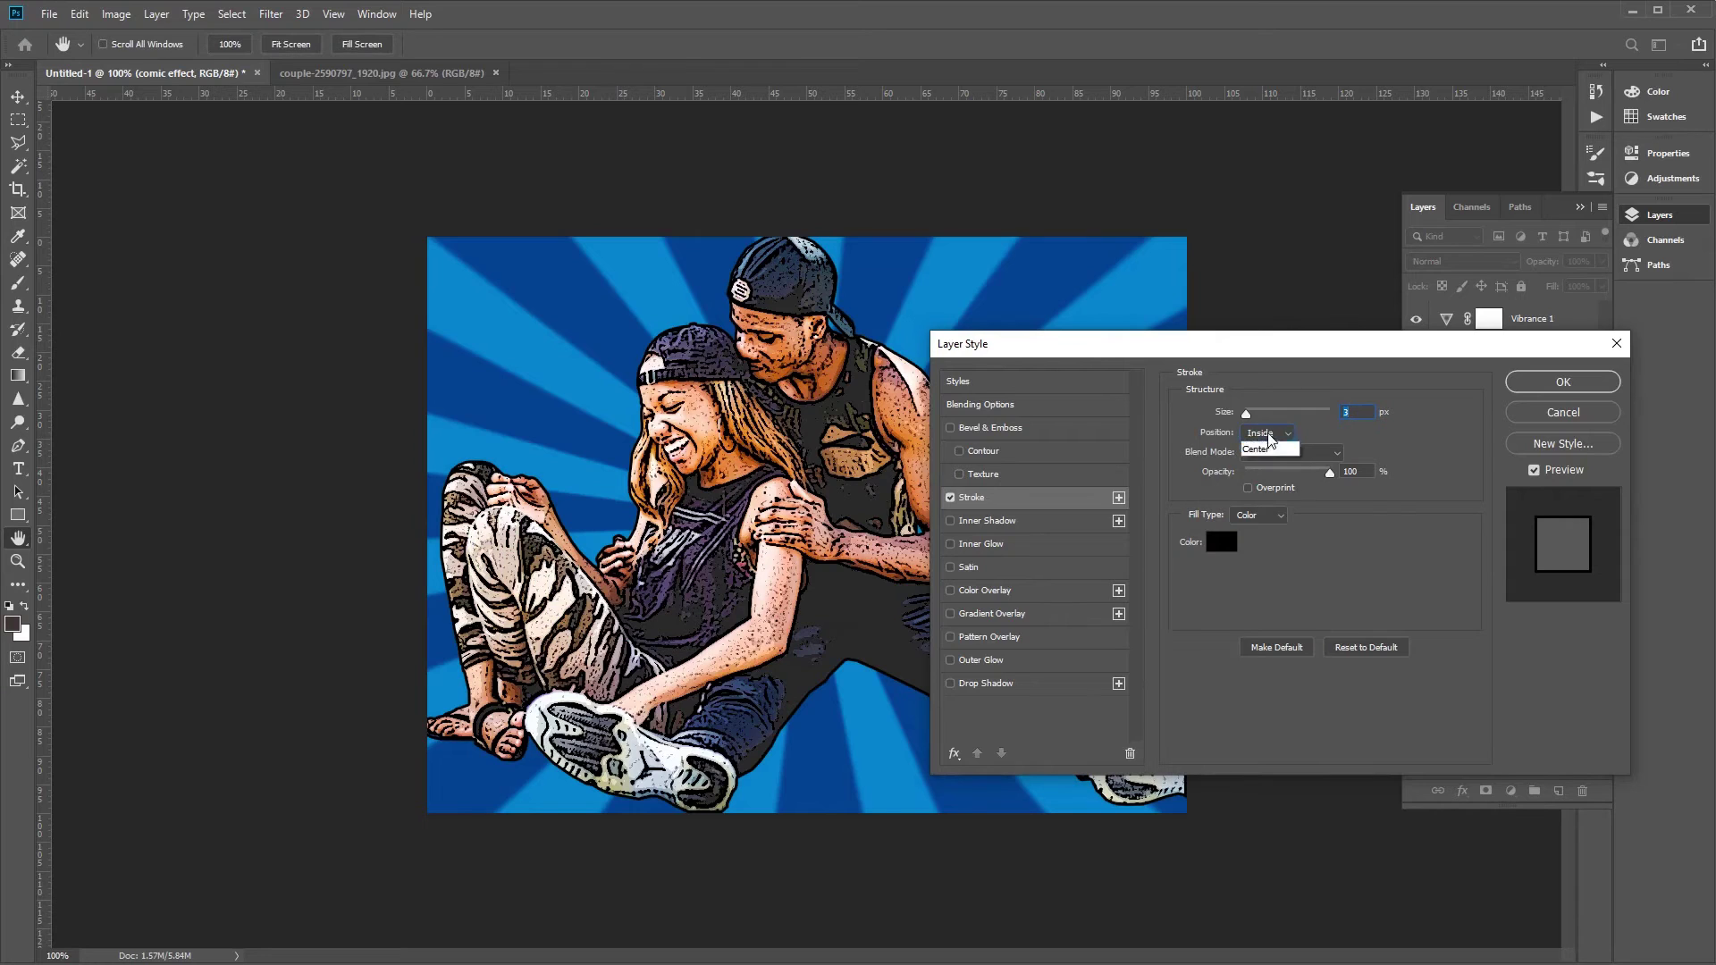
{"action": "left_click", "coordinate": [1278, 452]}
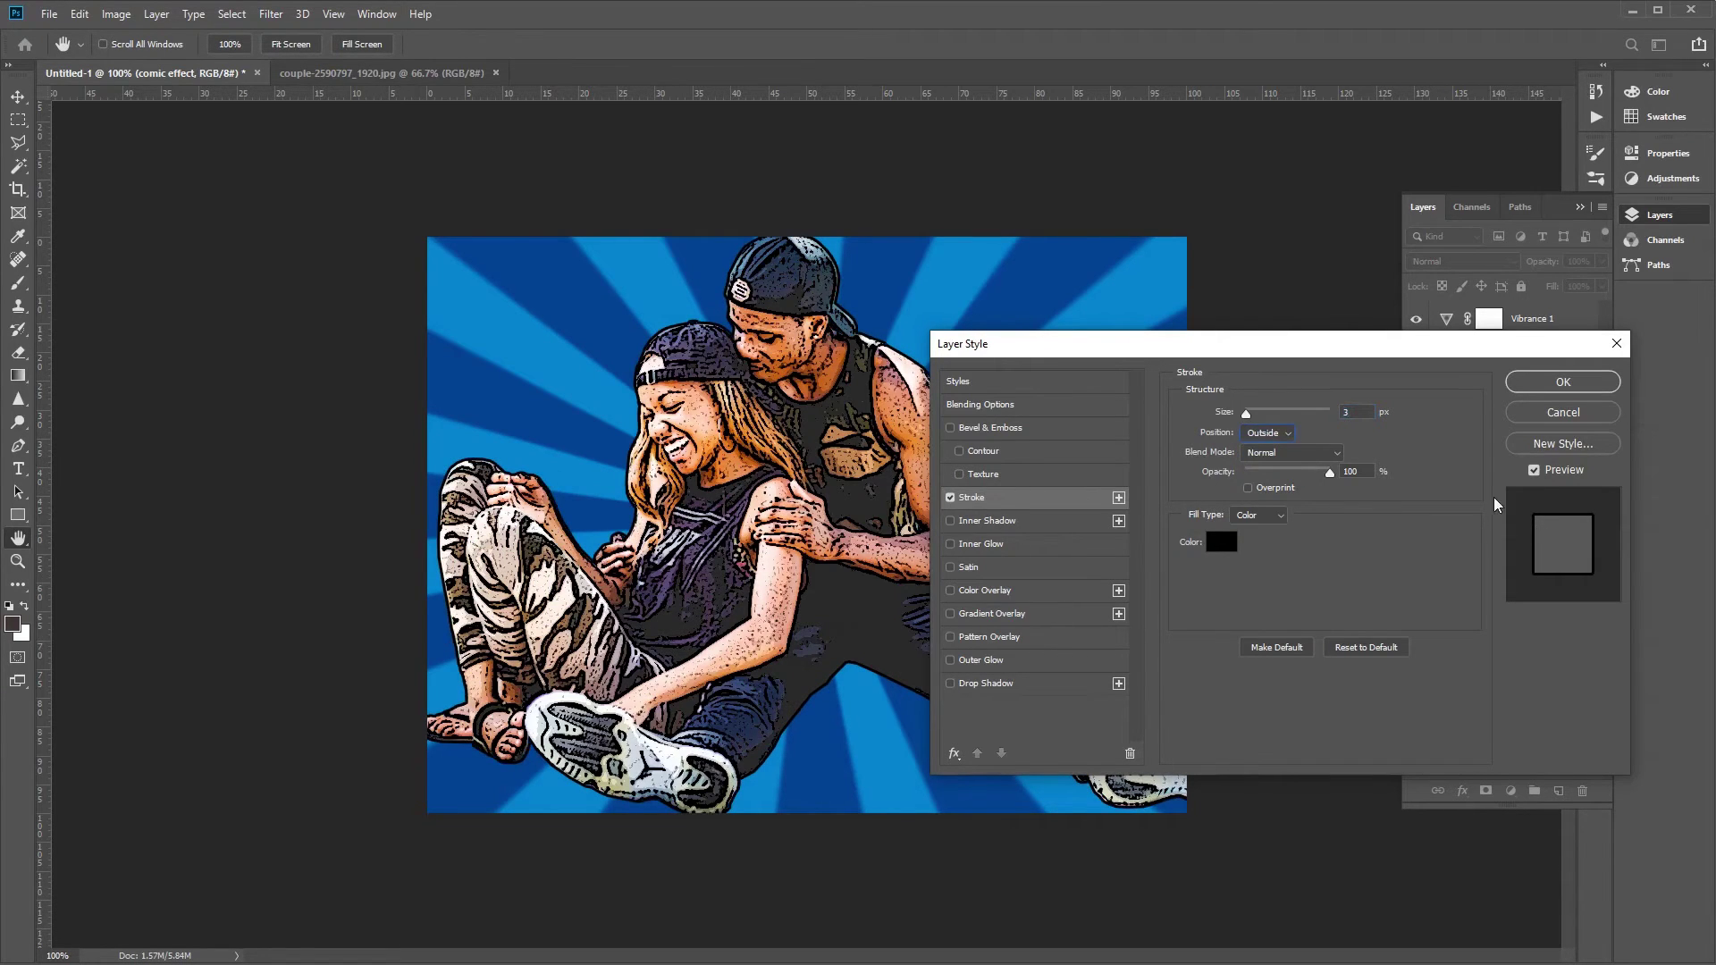
{"action": "left_click", "coordinate": [1578, 388]}
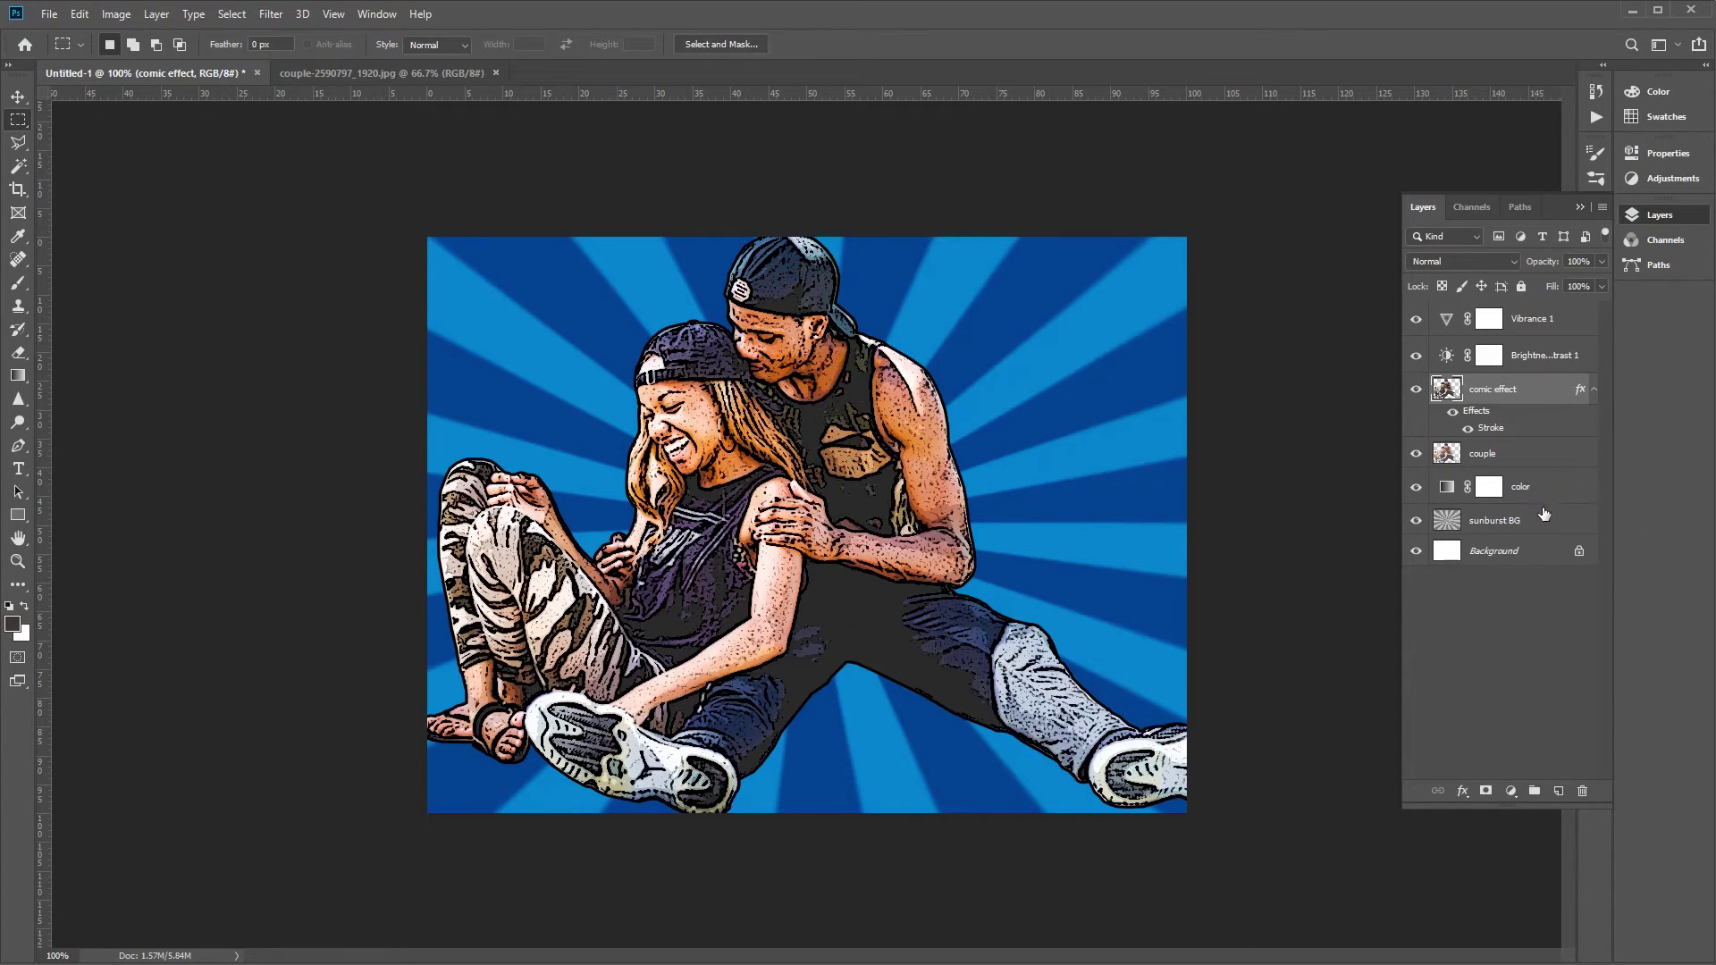
Duplicate the couple layer and rename the copy as outline effect.
{"action": "left_click", "coordinate": [1495, 457]}
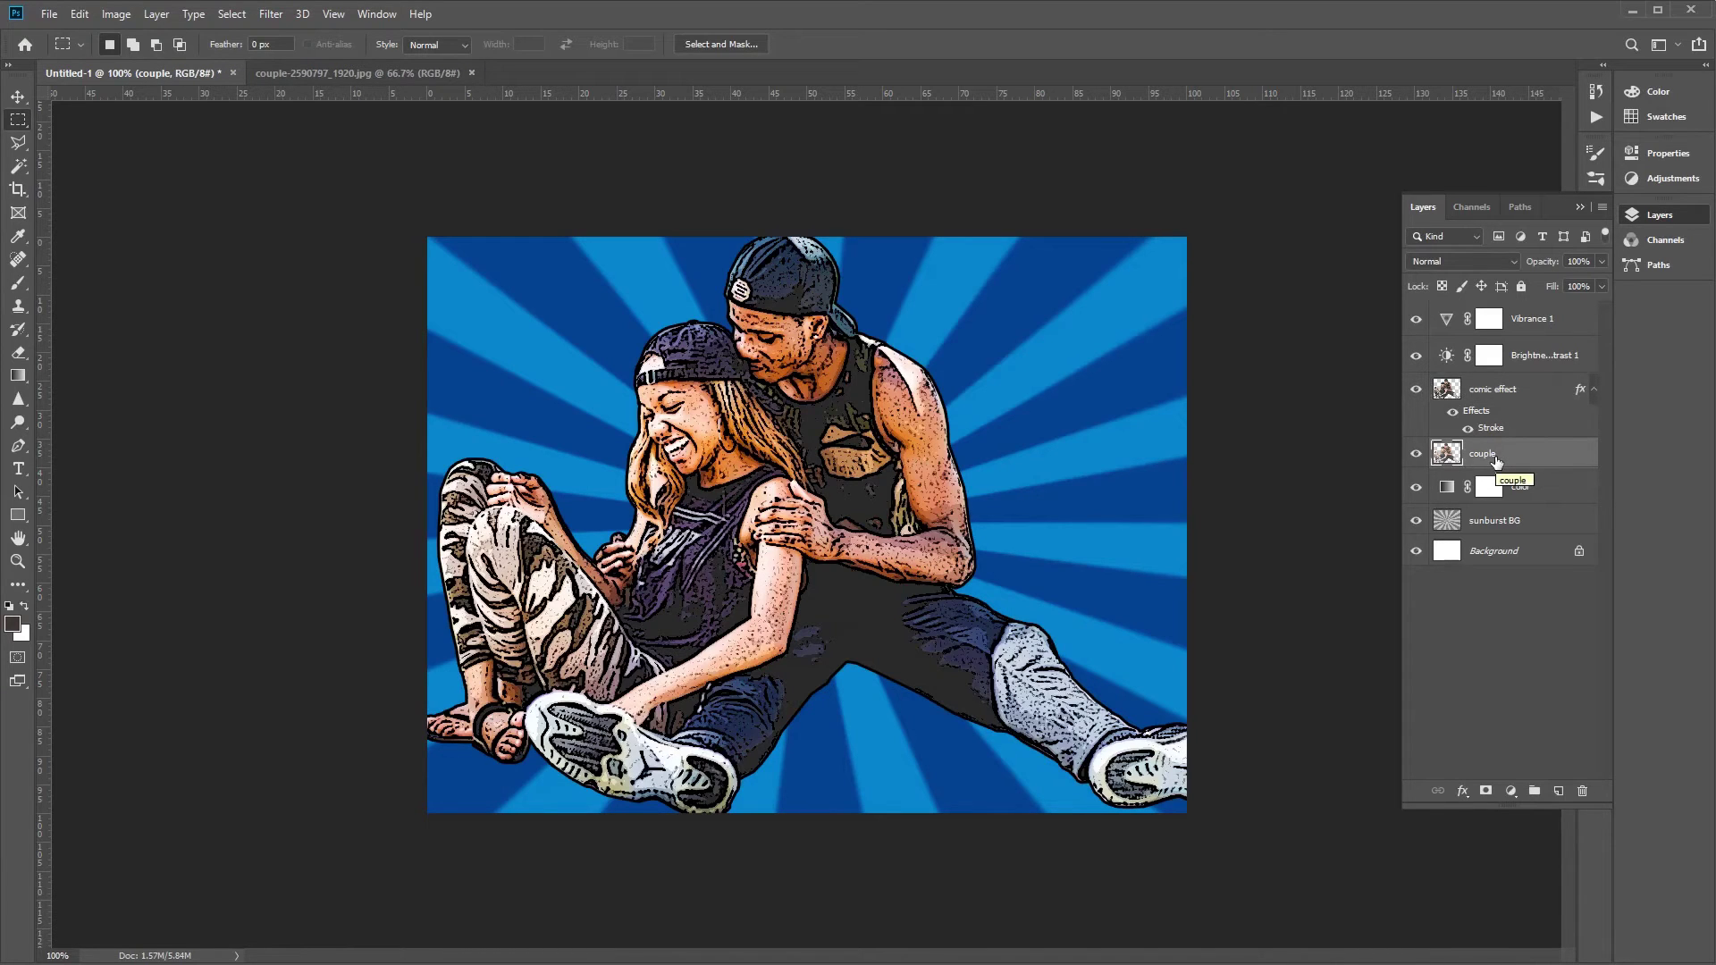
{"action": "key", "text": "ctrl+j"}
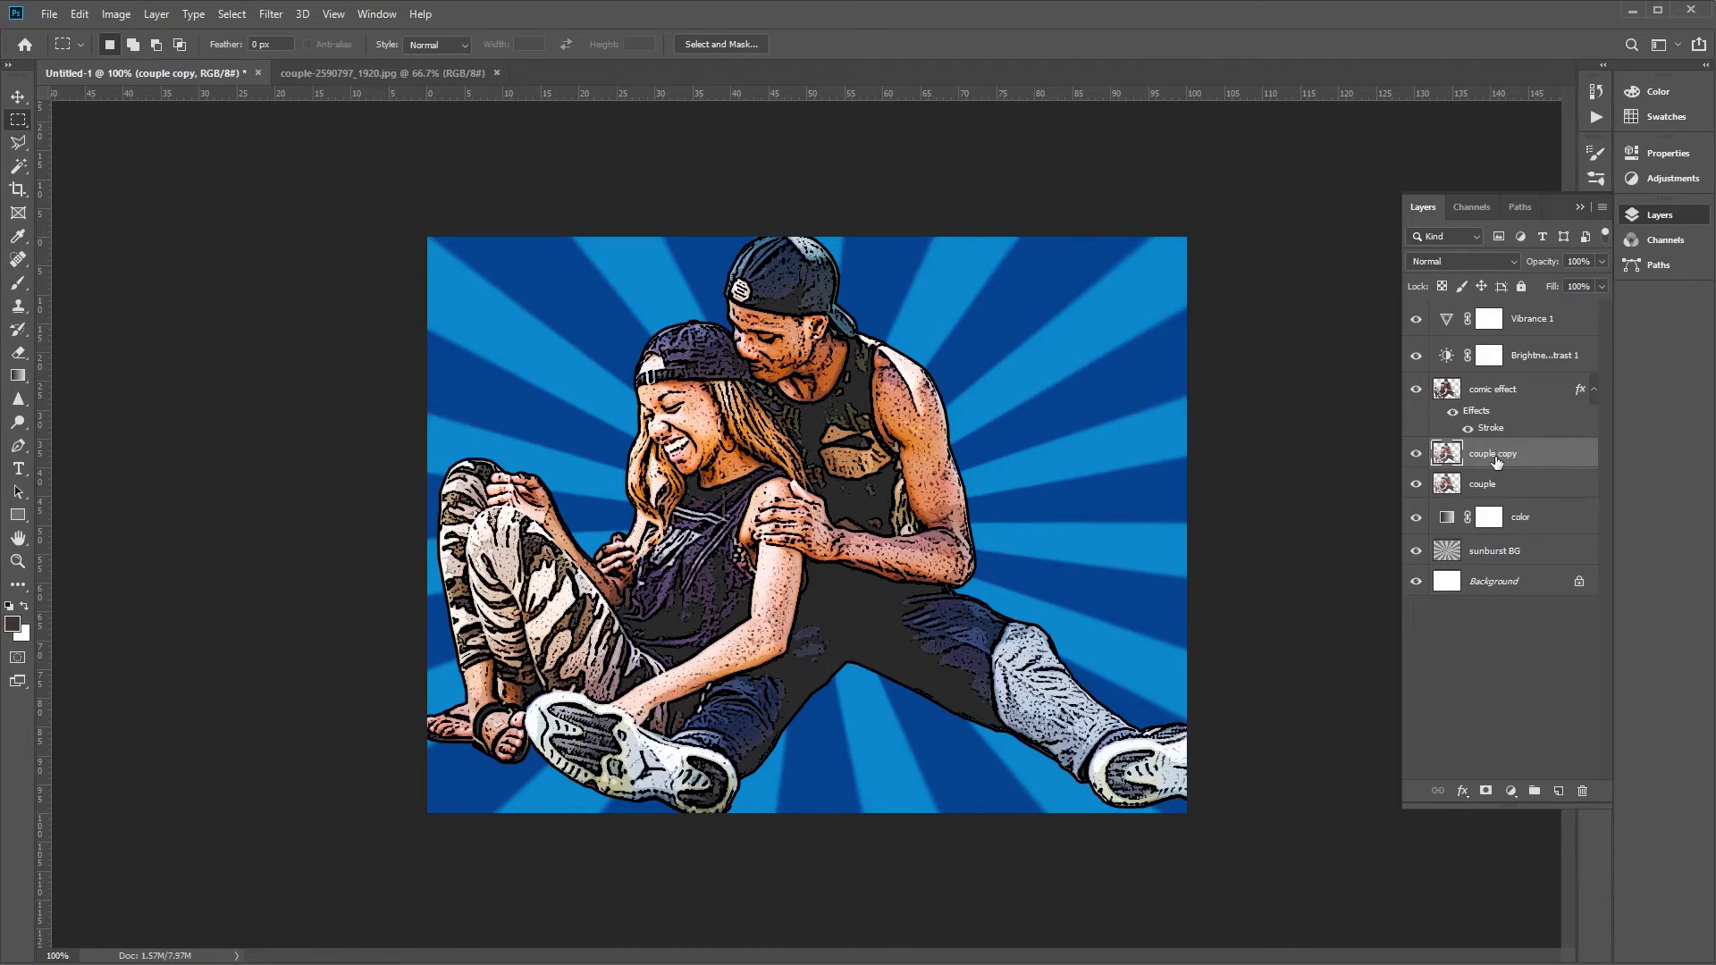
{"action": "double_click", "coordinate": [1494, 454]}
{"action": "type", "text": "outline effect"}
{"action": "key", "text": "Return"}
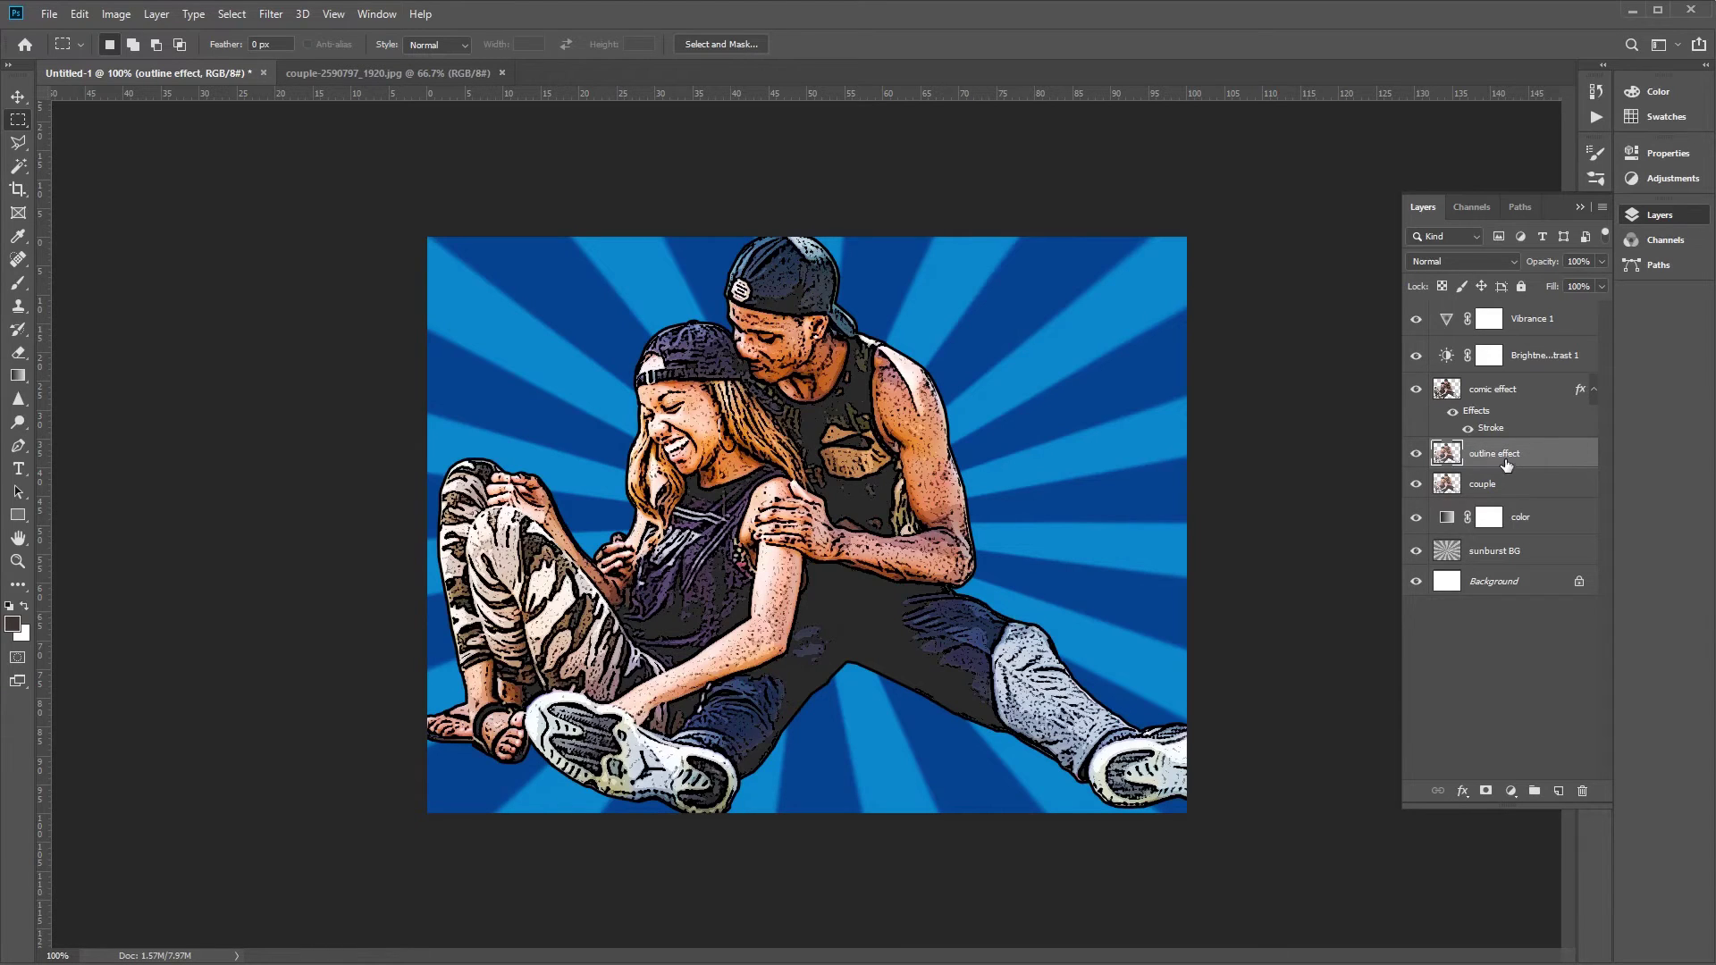
Move the outline effect layer above the comic effect layer and set its blend mode to Multiply.
{"action": "left_click_drag", "start_coordinate": [1508, 466], "coordinate": [1514, 398]}
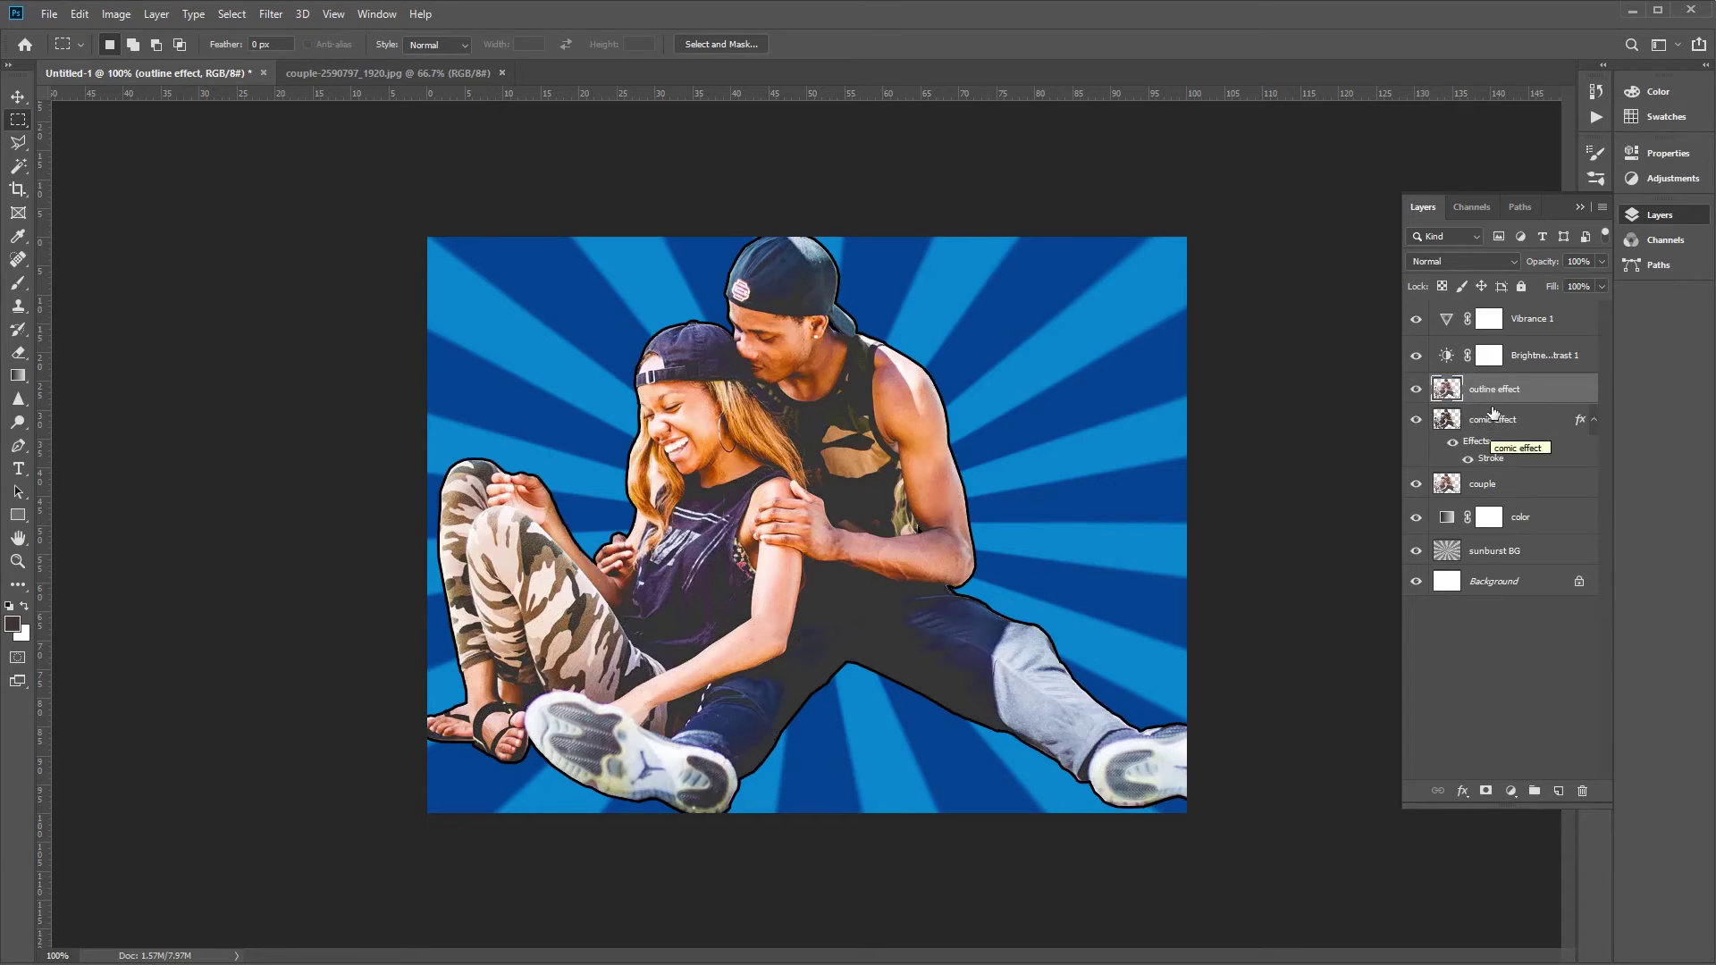
{"action": "left_click", "coordinate": [1498, 261]}
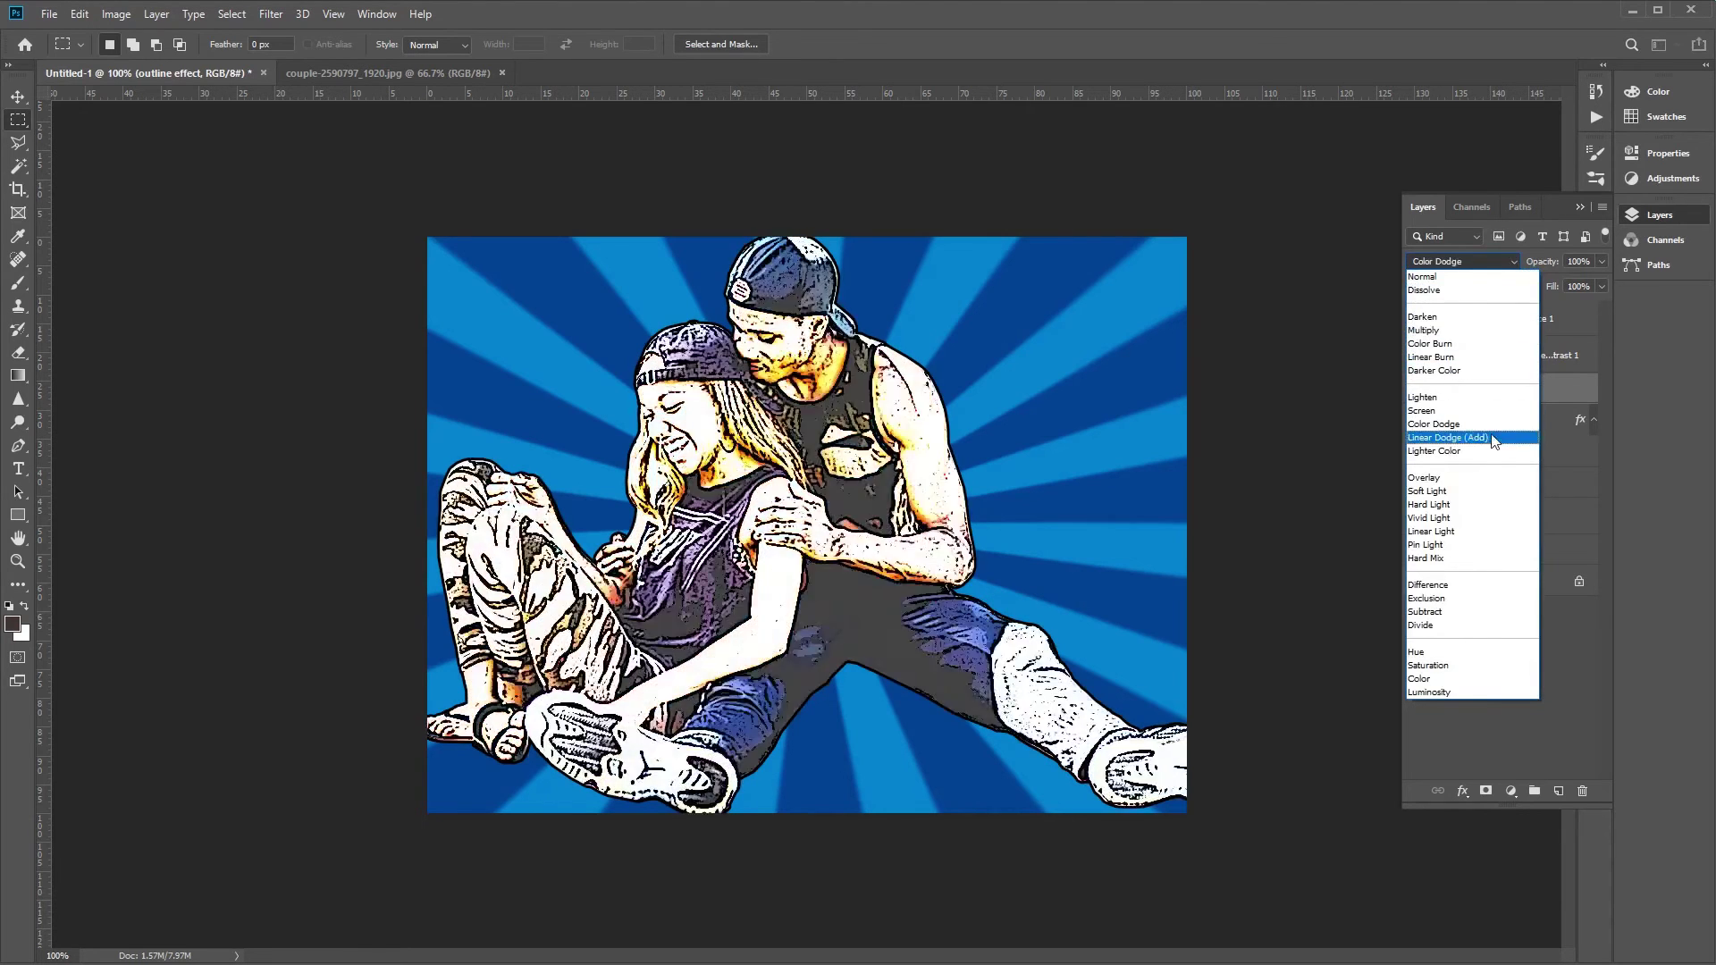
{"action": "left_click", "coordinate": [1452, 331]}
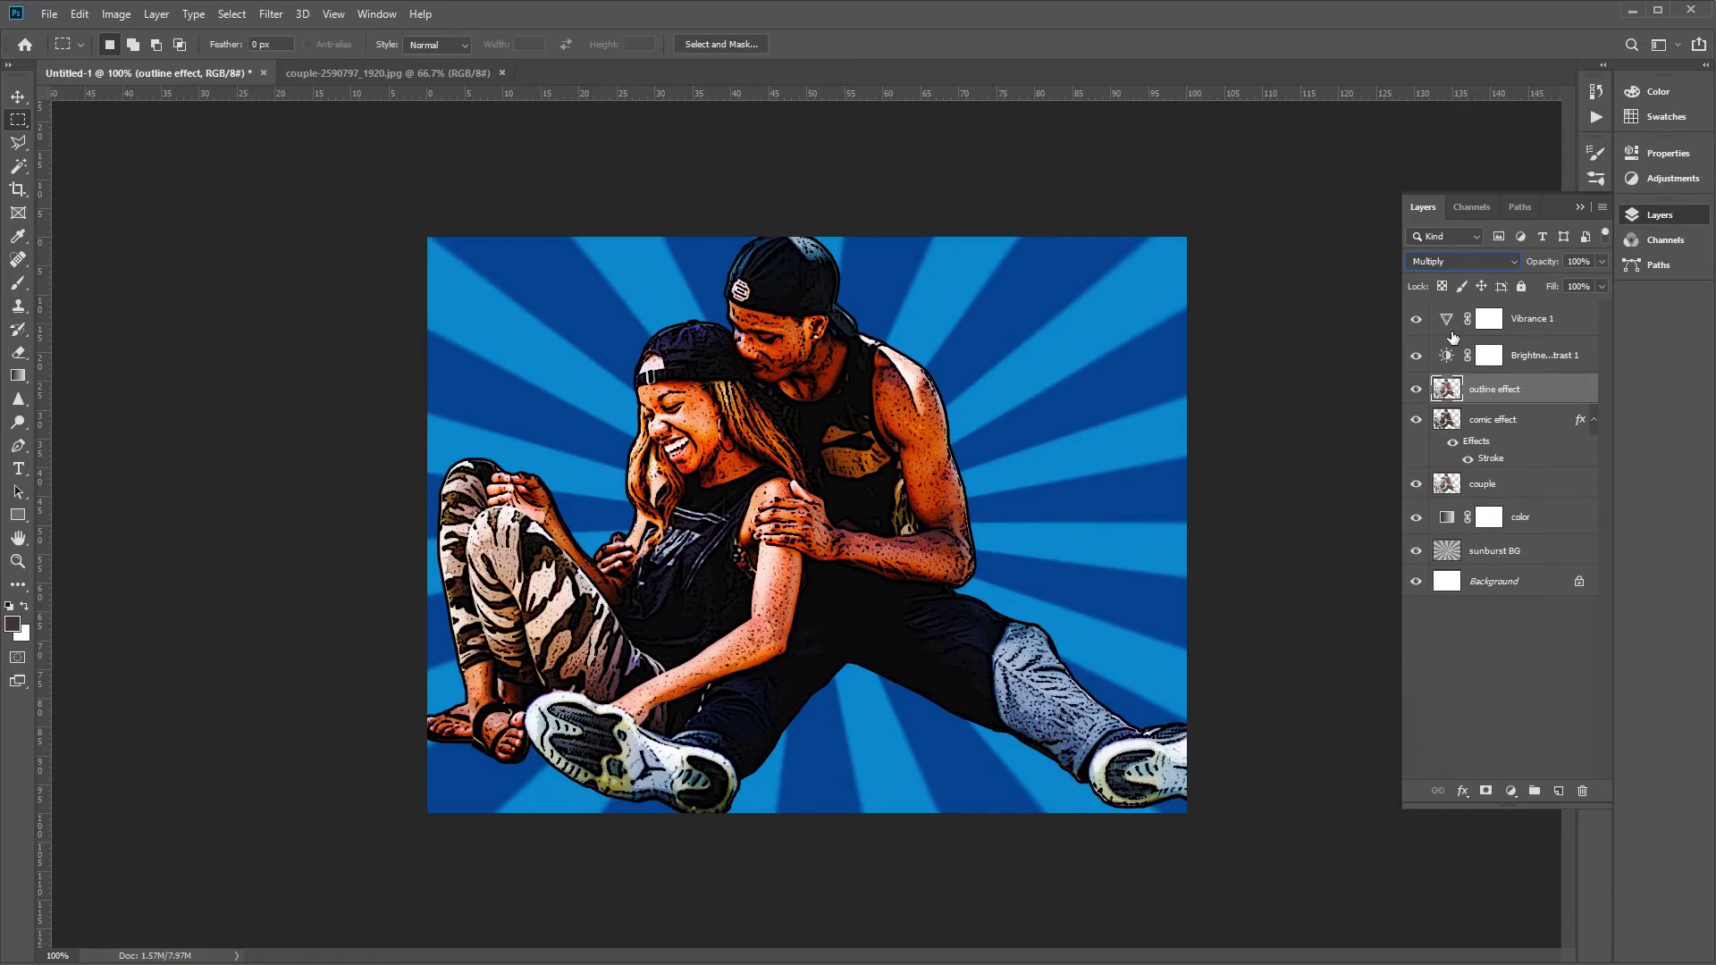
Set the foreground color to black and keep white (ffffff) as the background color.
{"action": "left_click", "coordinate": [14, 624]}
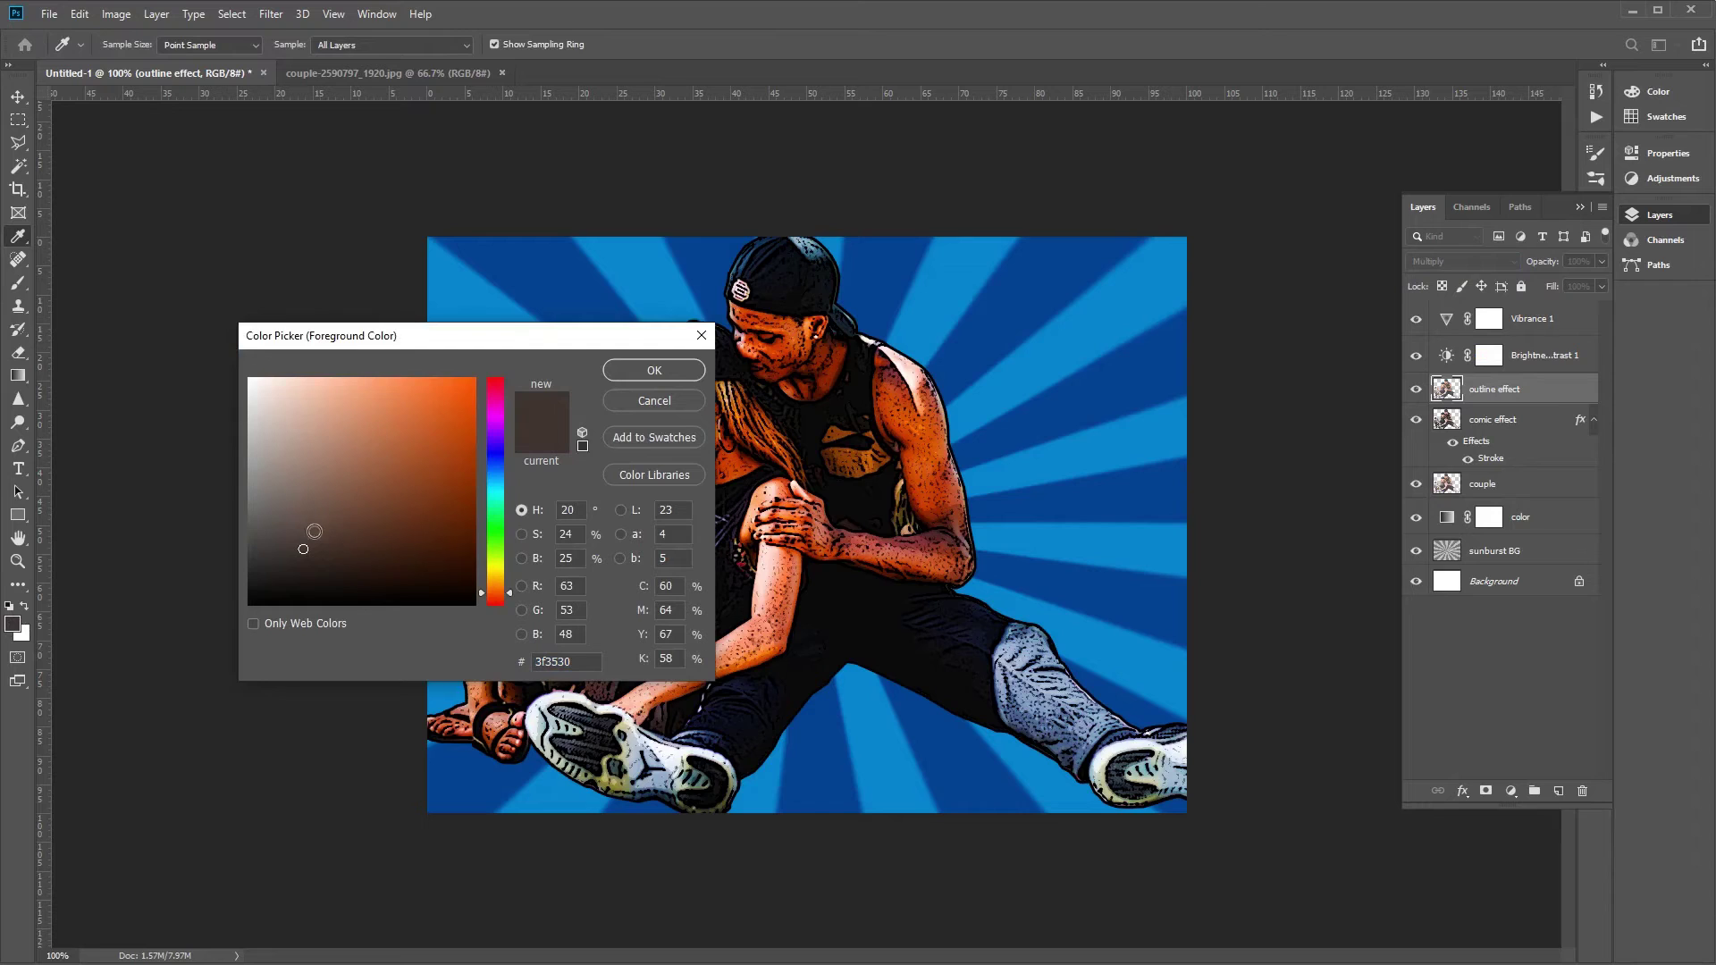
{"action": "left_click", "coordinate": [304, 548]}
{"action": "mouse_move", "coordinate": [307, 548]}
{"action": "left_mouse_down"}
{"action": "mouse_move", "coordinate": [204, 318]}
{"action": "mouse_move", "coordinate": [247, 606]}
{"action": "mouse_move", "coordinate": [210, 701]}
{"action": "left_mouse_up"}
{"action": "left_click", "coordinate": [659, 369]}
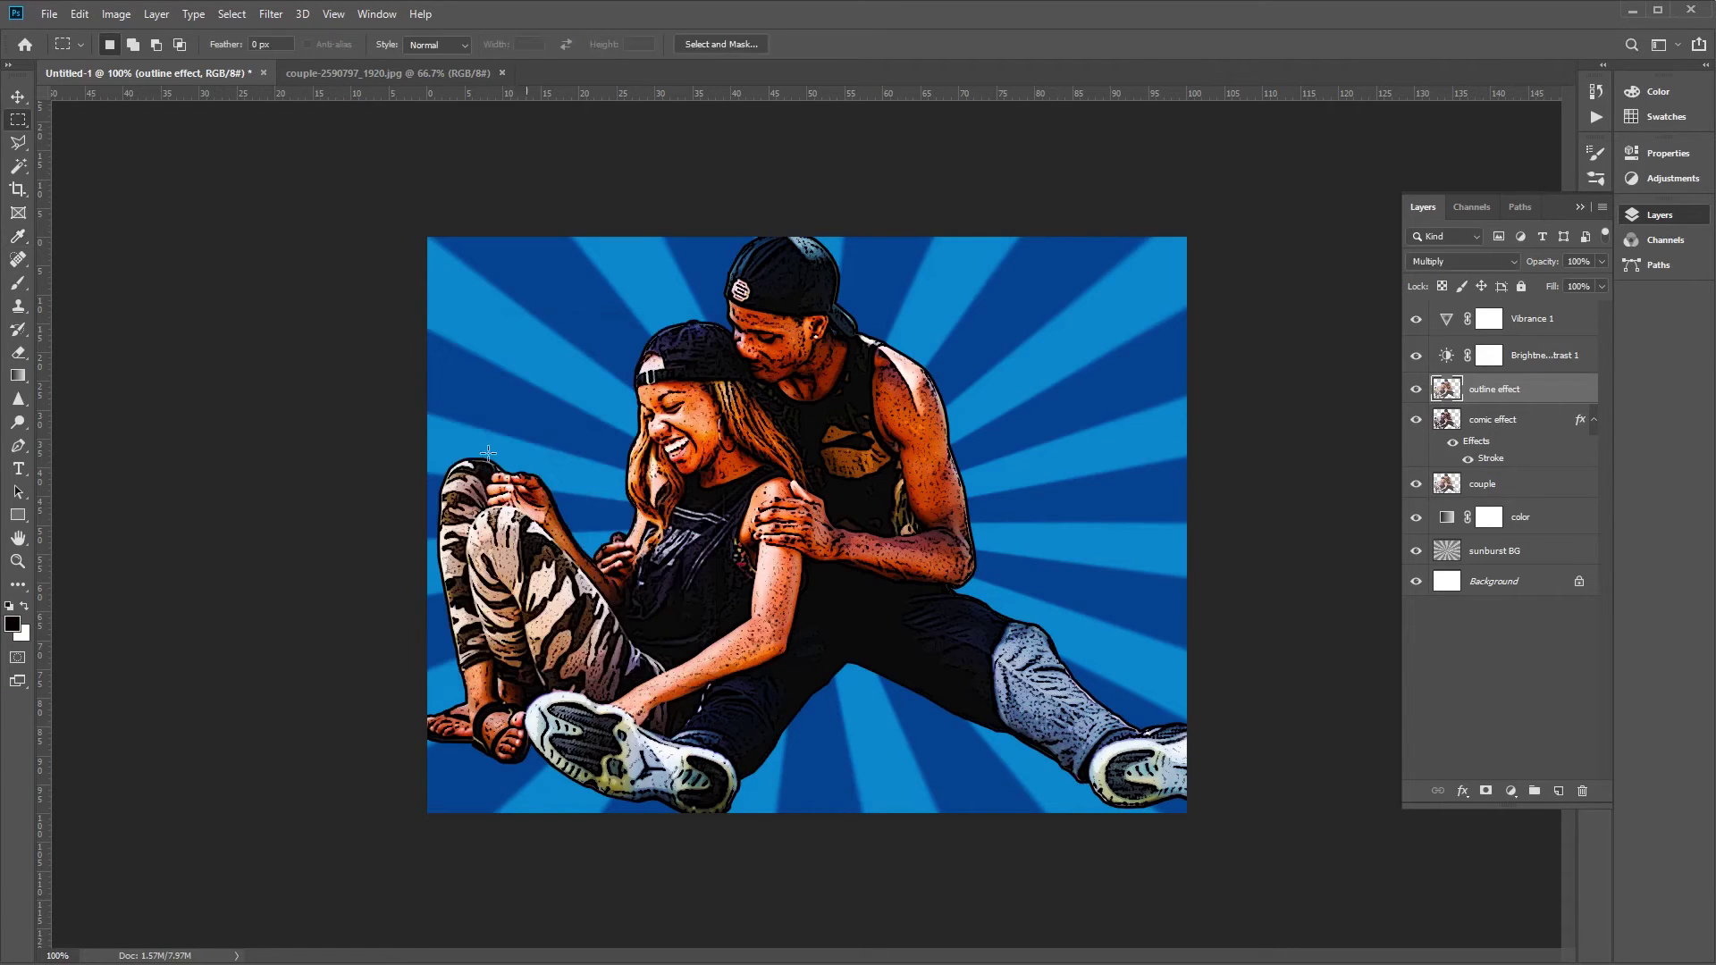
{"action": "left_click", "coordinate": [22, 632]}
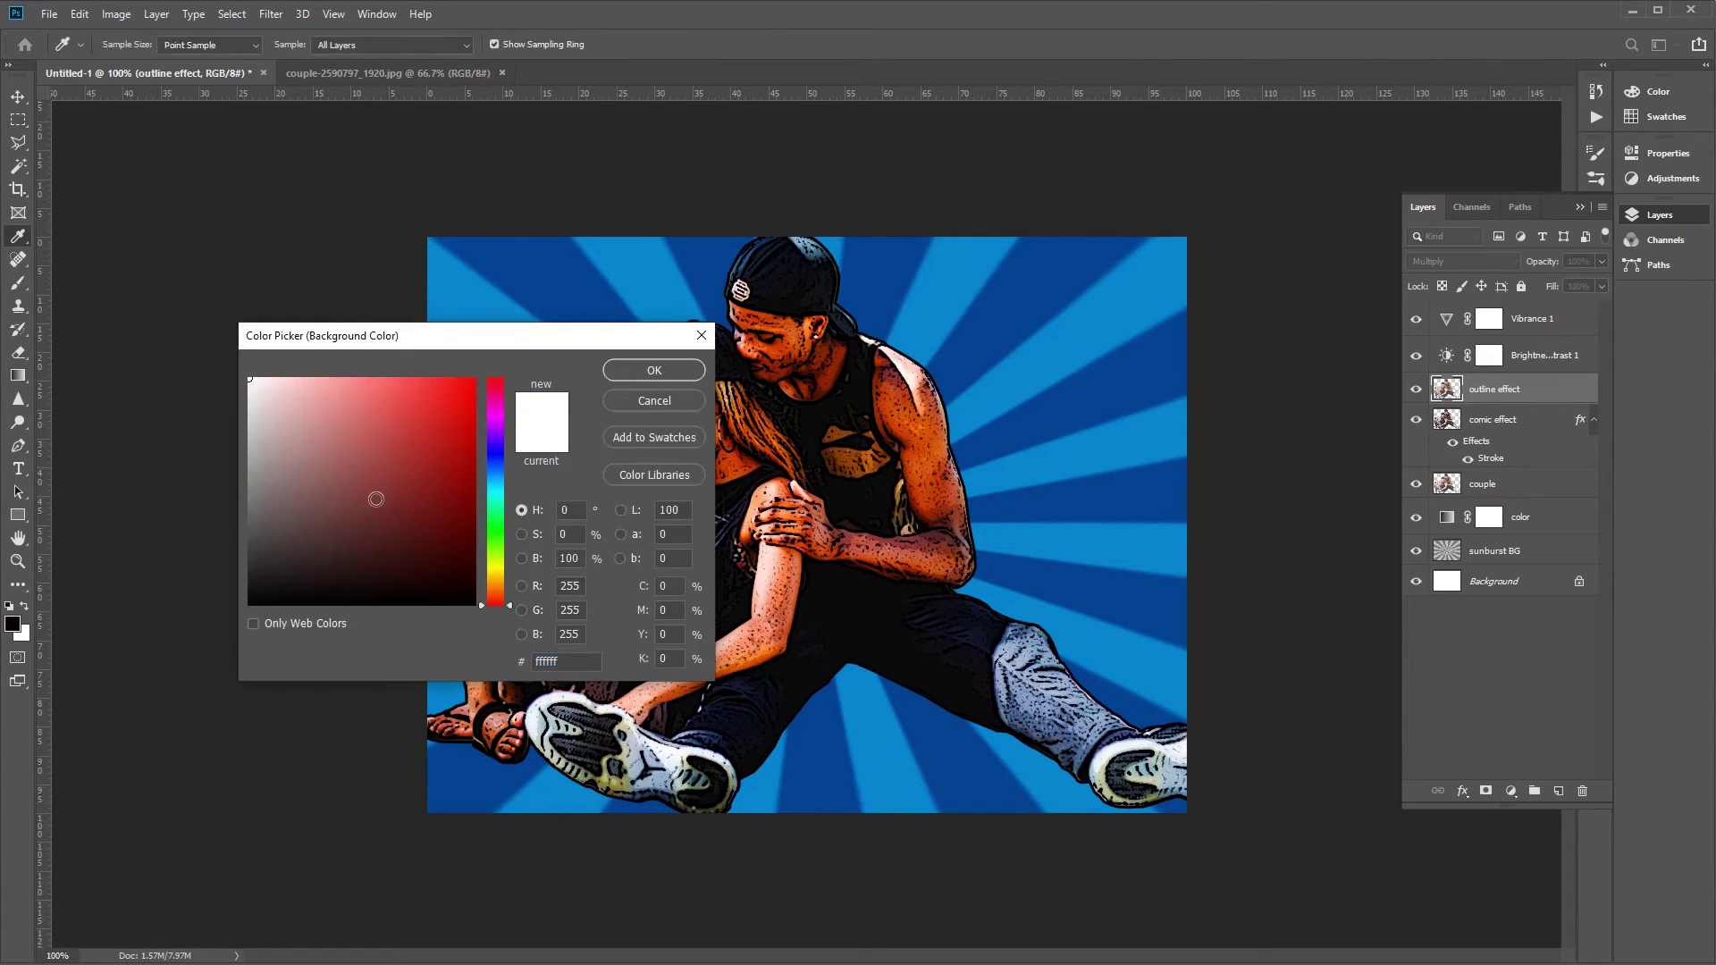
{"action": "left_click", "coordinate": [519, 665]}
{"action": "left_click", "coordinate": [681, 378]}
{"action": "key", "text": "m"}
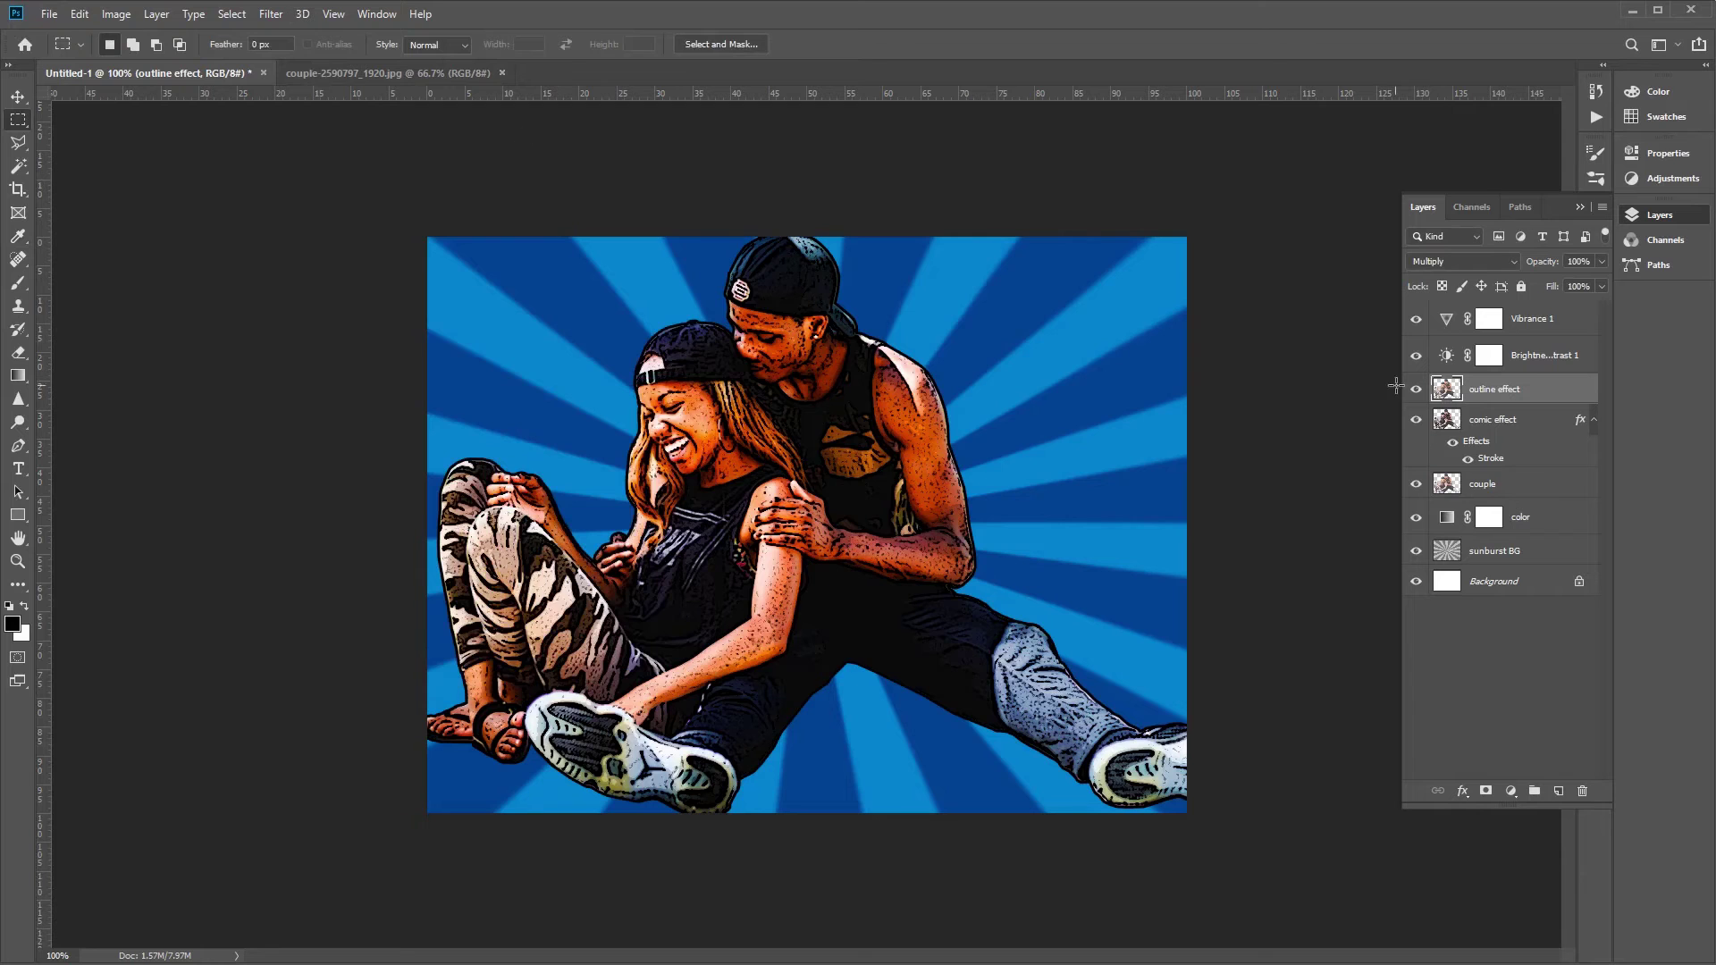
Apply the Photocopy sketch filter to the outline effect layer with detail 2 and darkness 50, and compare the outline and comic effect layers hidden and shown.
{"action": "left_click", "coordinate": [275, 17]}
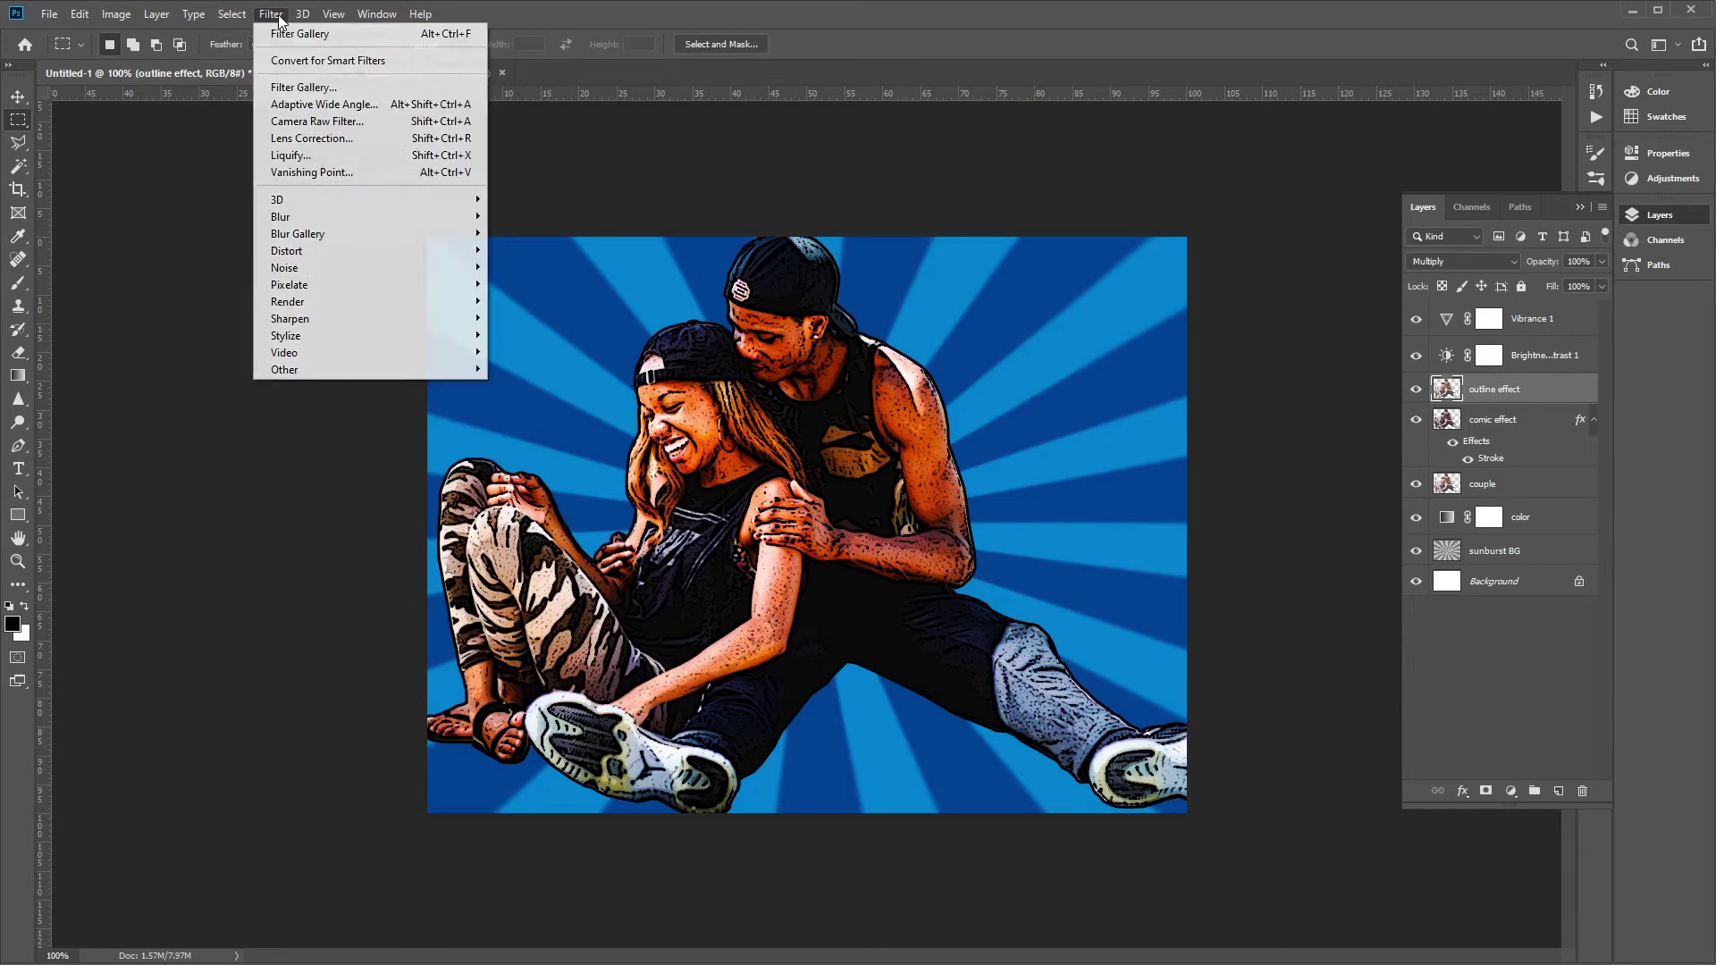
{"action": "left_click", "coordinate": [371, 87]}
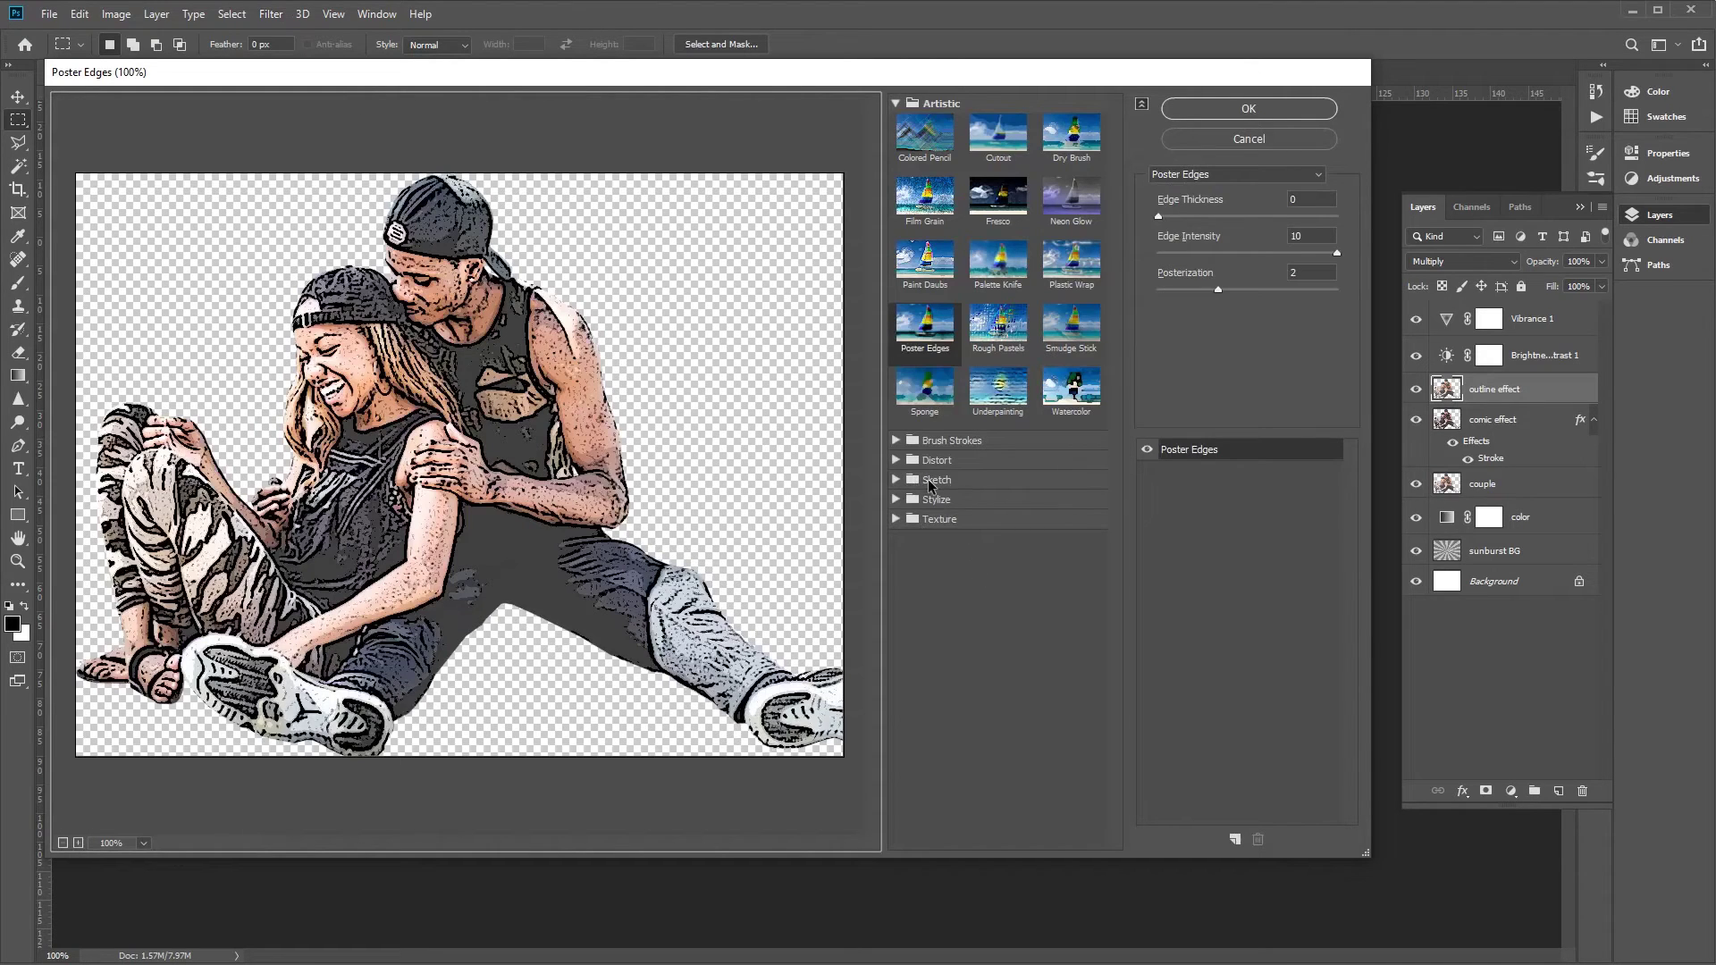
{"action": "left_click", "coordinate": [926, 483]}
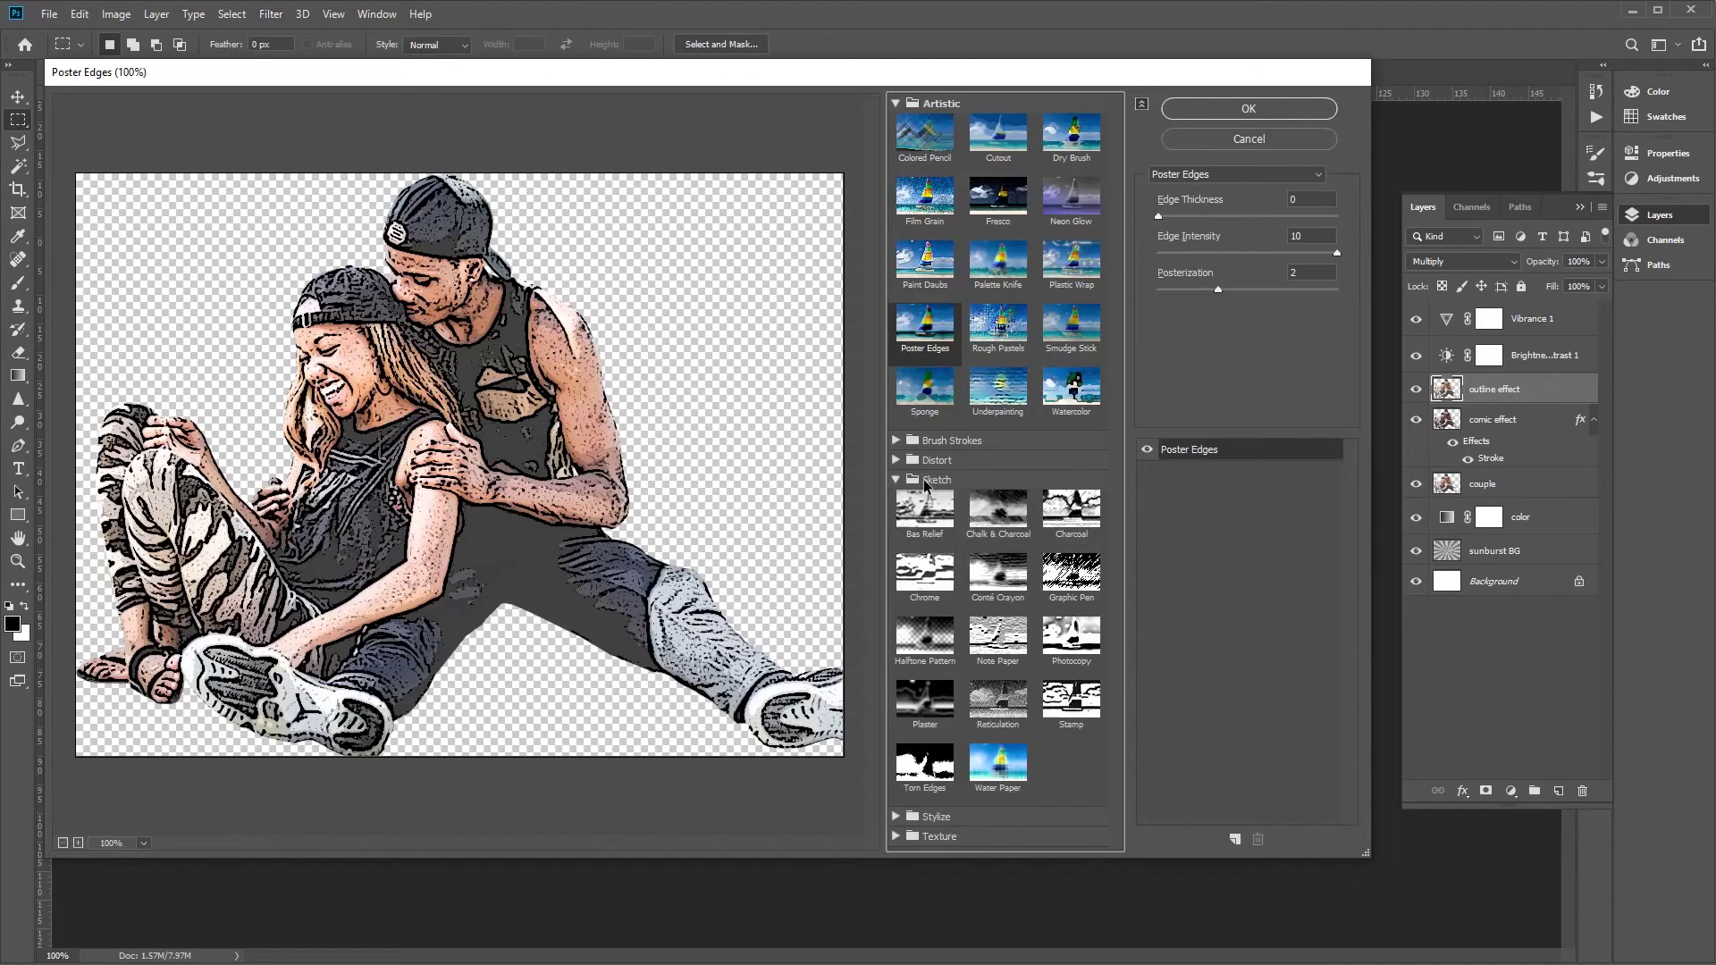
{"action": "left_click", "coordinate": [1075, 649]}
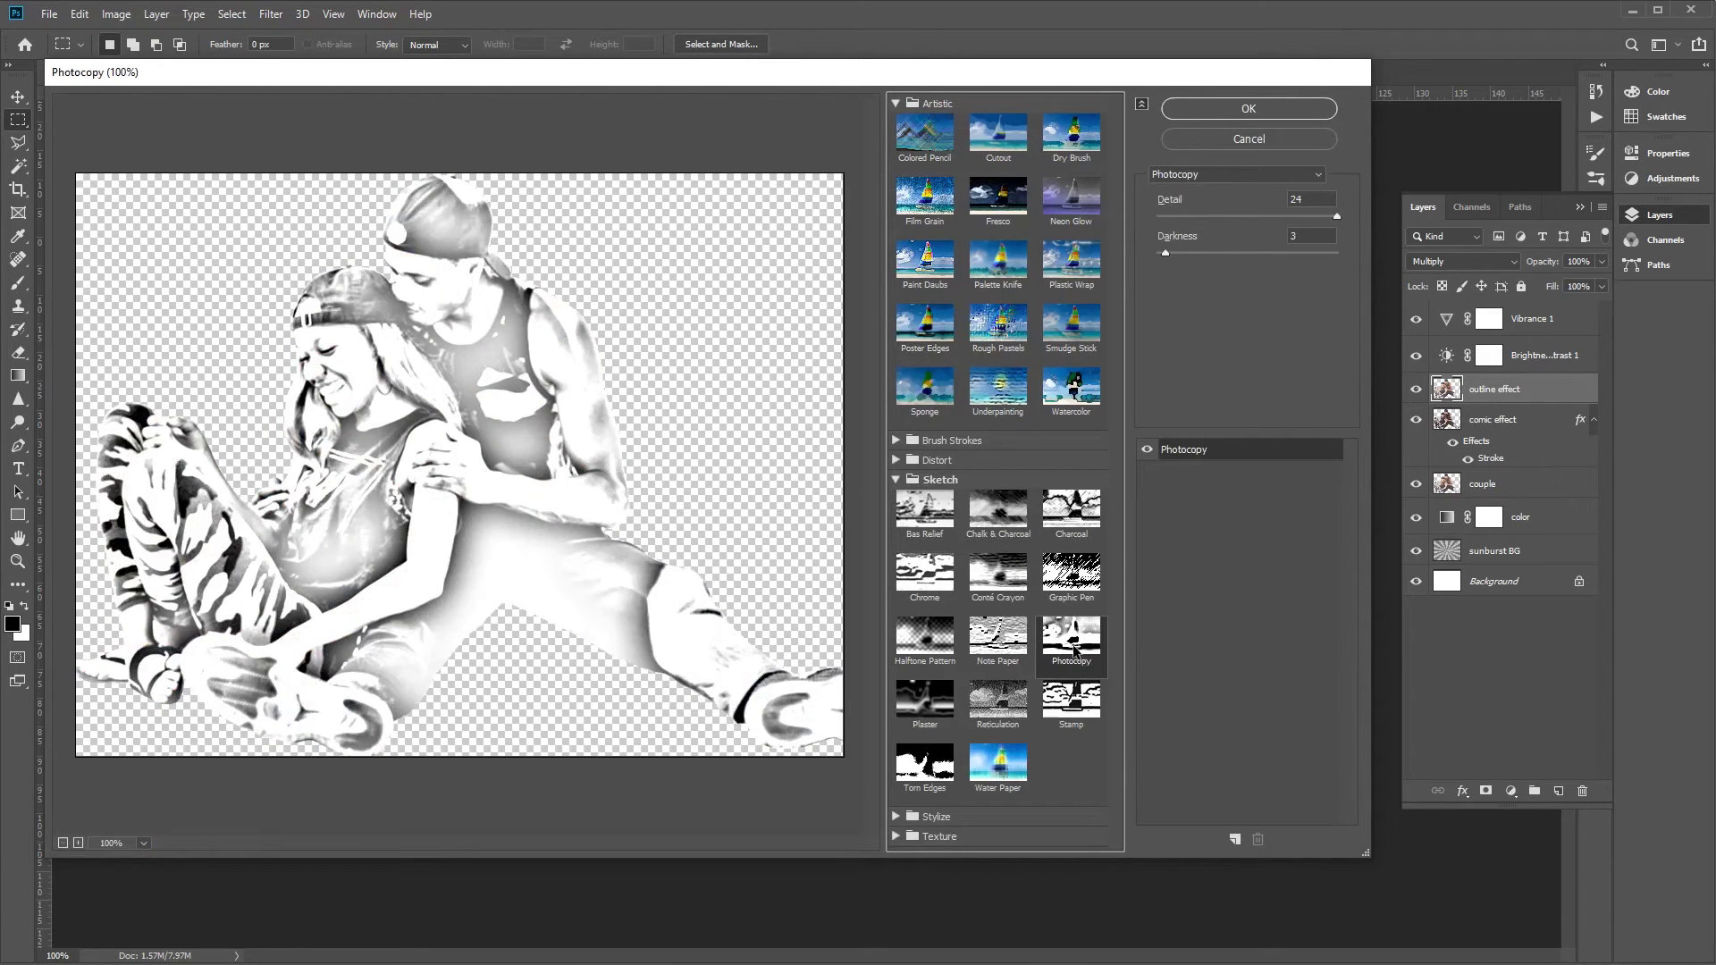
{"action": "double_click", "coordinate": [1308, 202]}
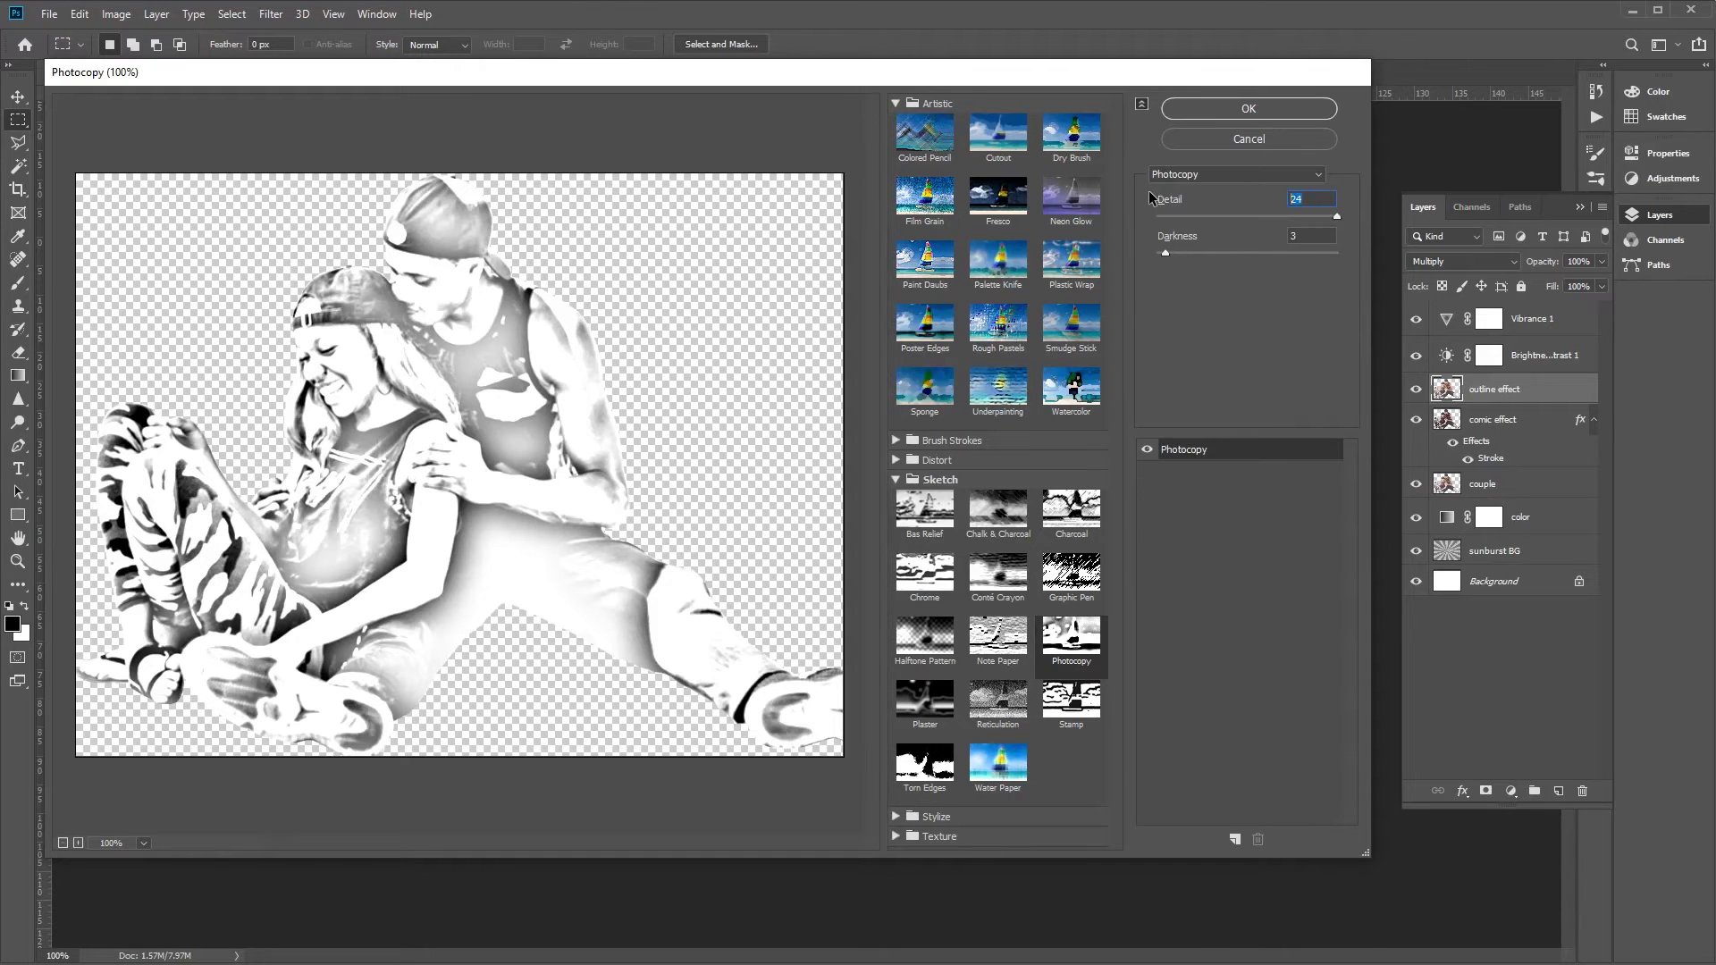
{"action": "type", "text": "2"}
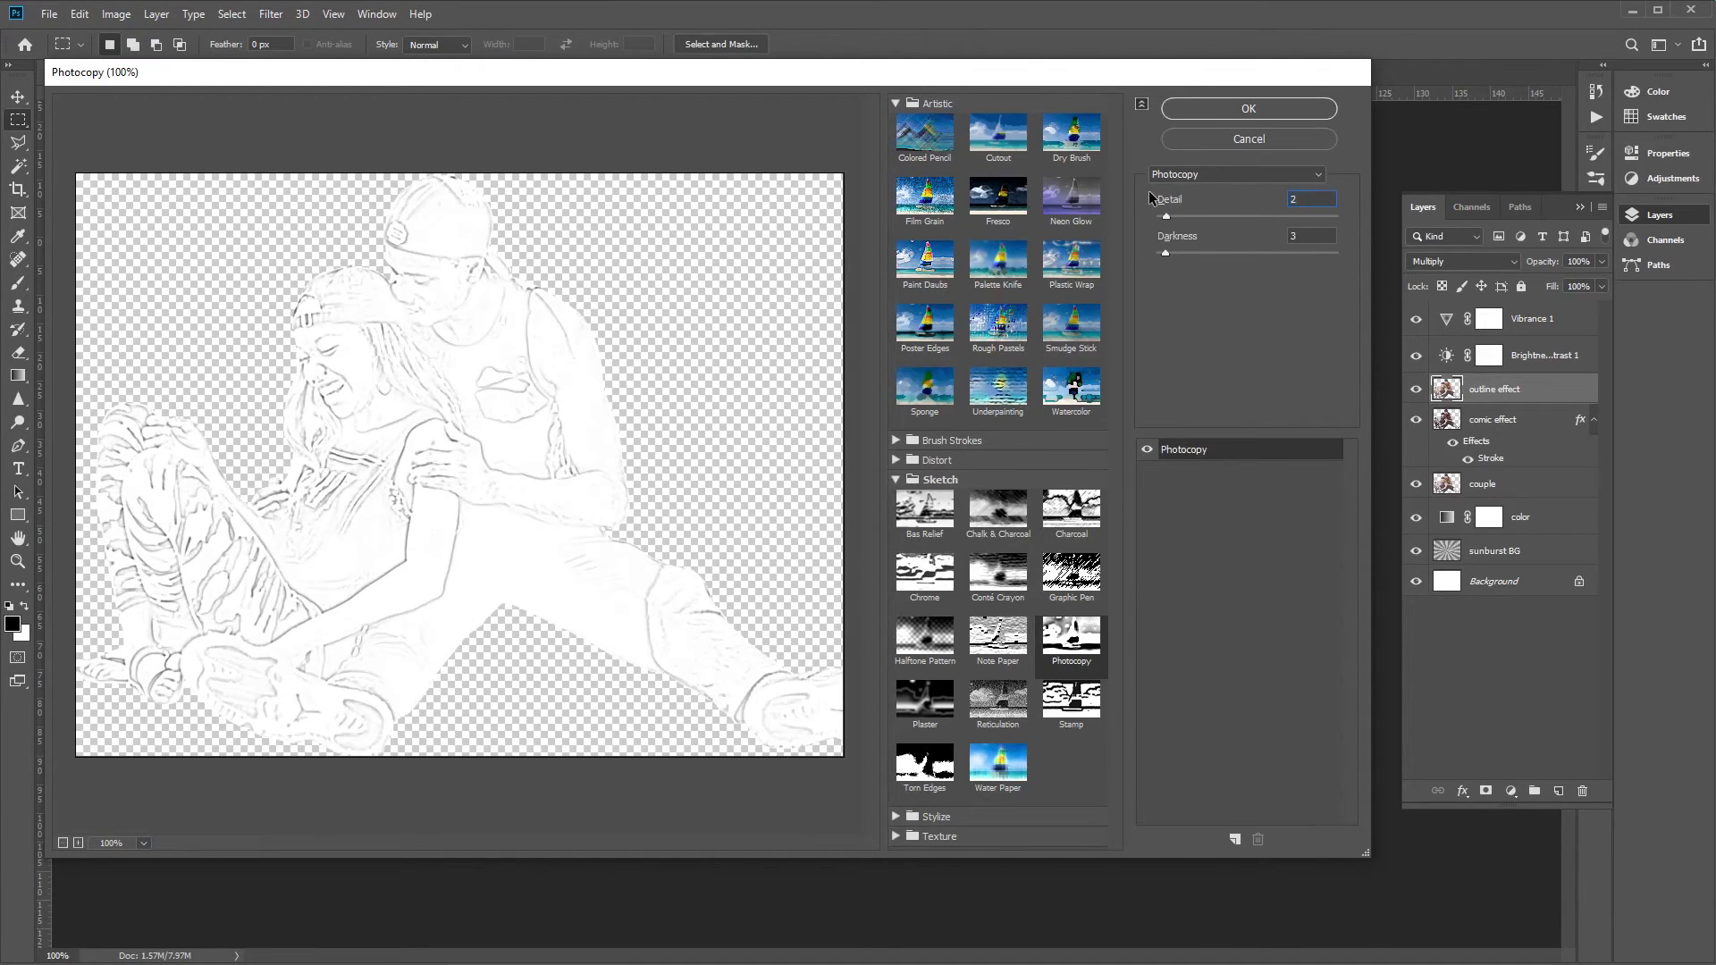
{"action": "double_click", "coordinate": [1312, 236]}
{"action": "type", "text": "50"}
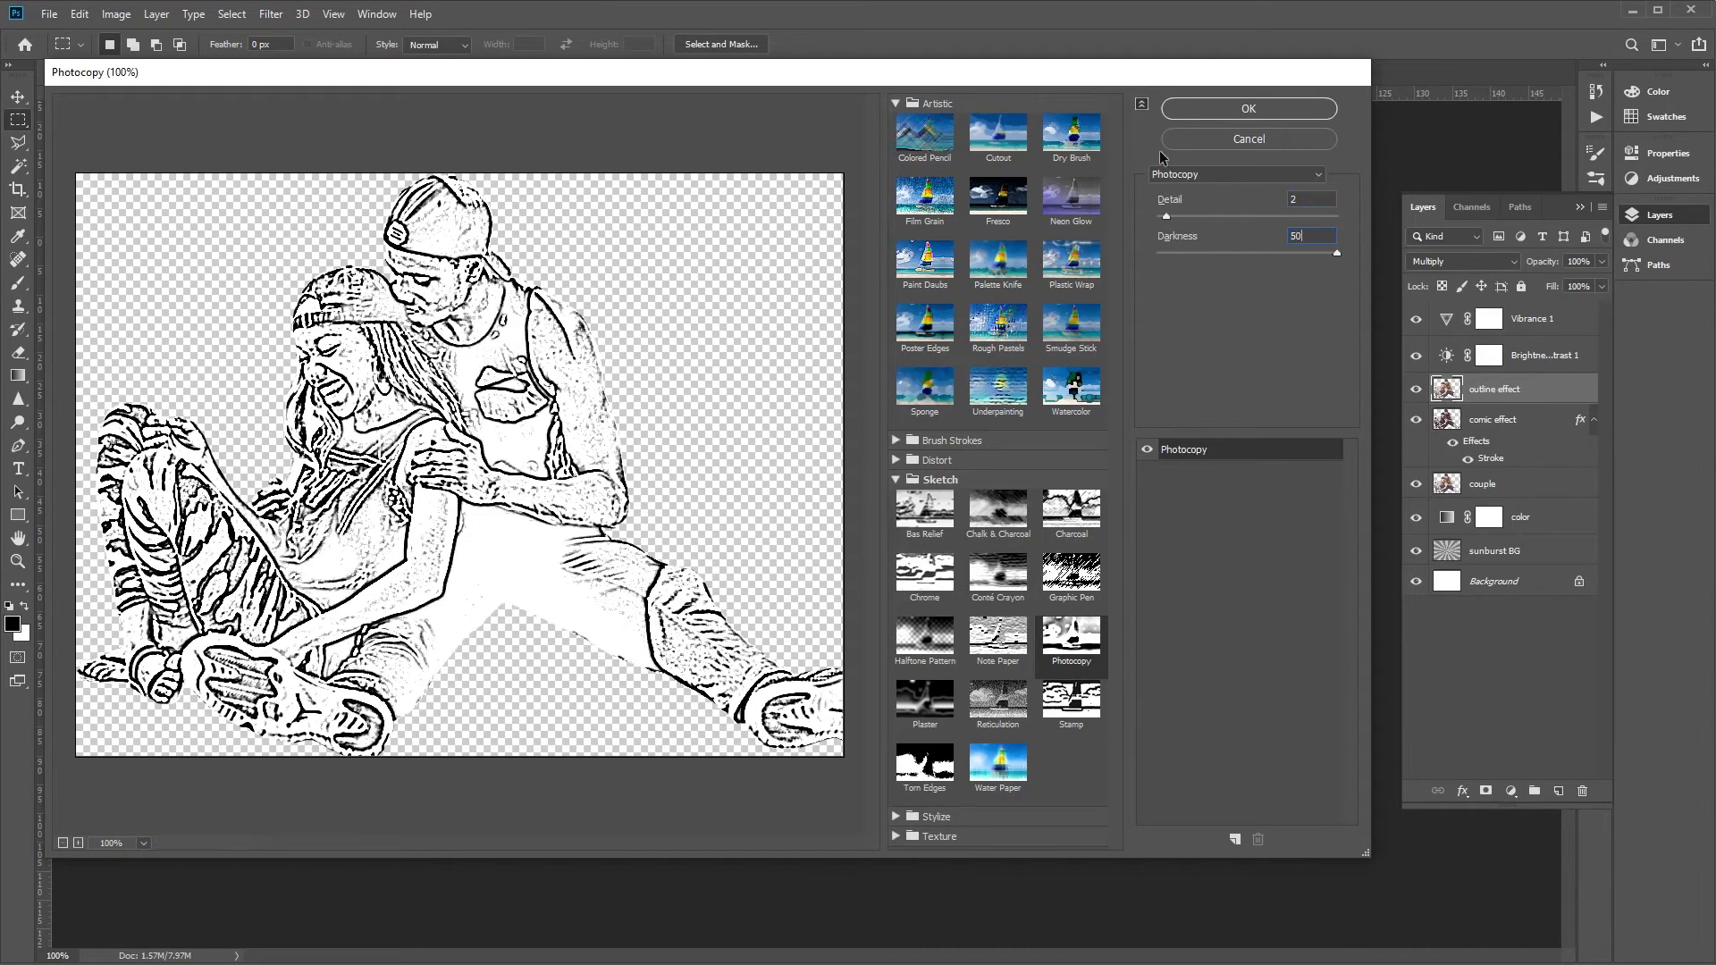
{"action": "left_click", "coordinate": [1209, 114]}
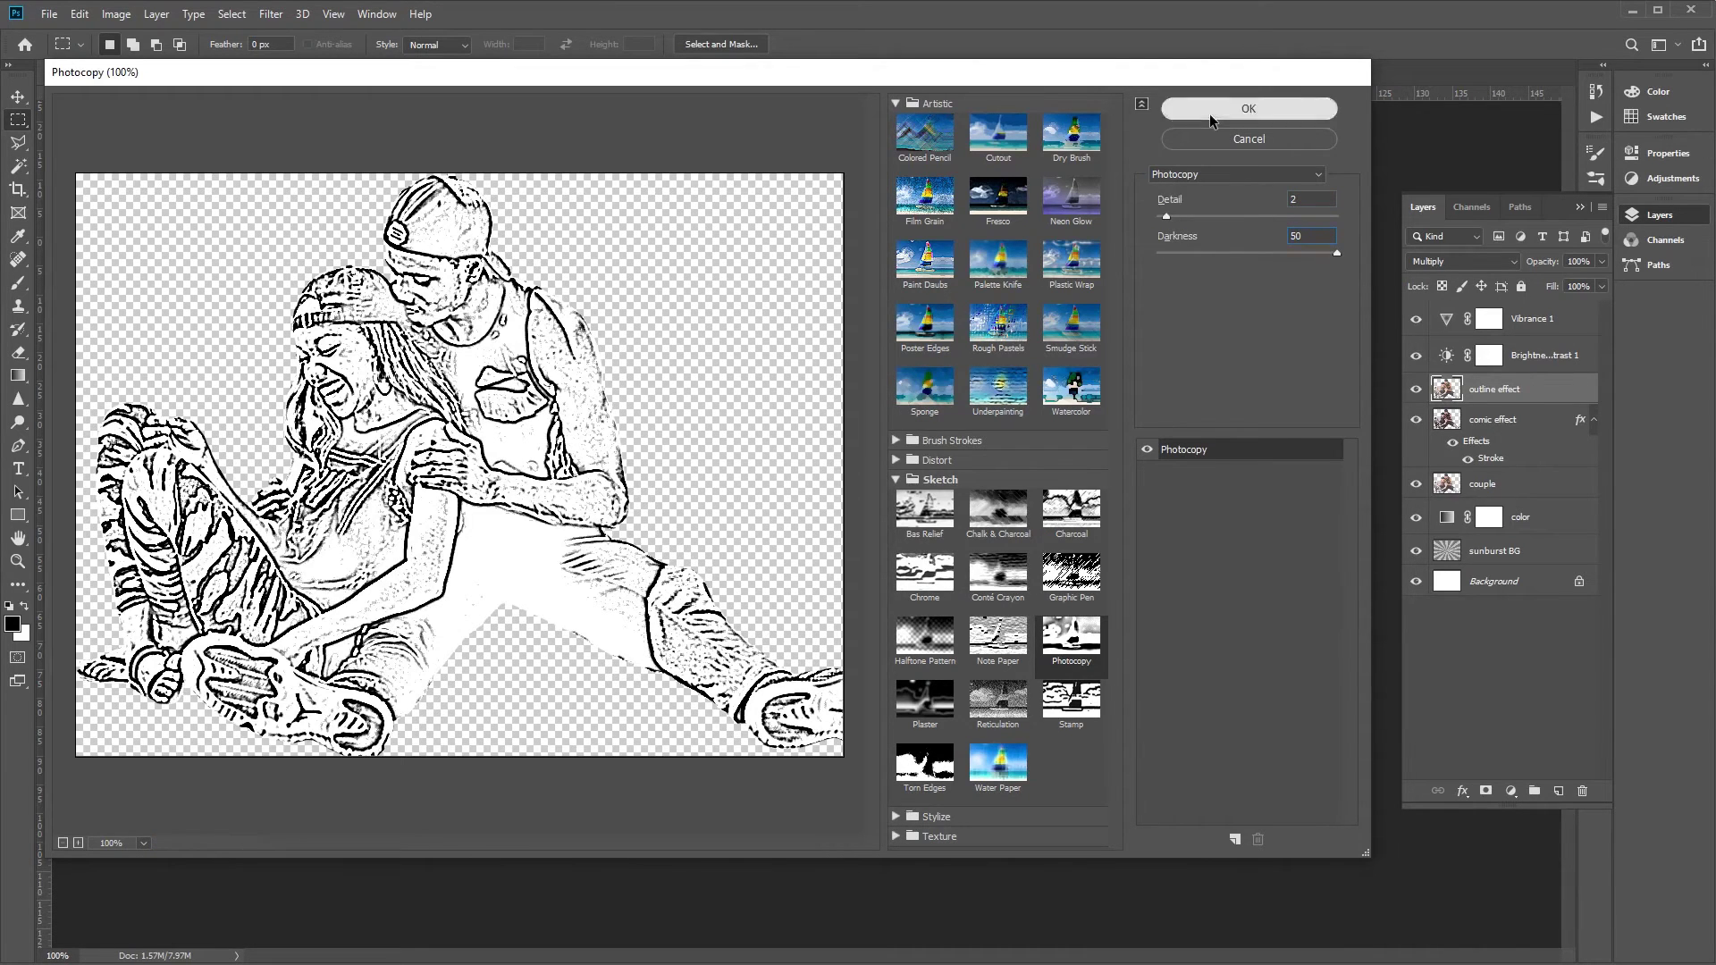
{"action": "left_click", "coordinate": [1416, 390]}
{"action": "left_click", "coordinate": [1416, 391]}
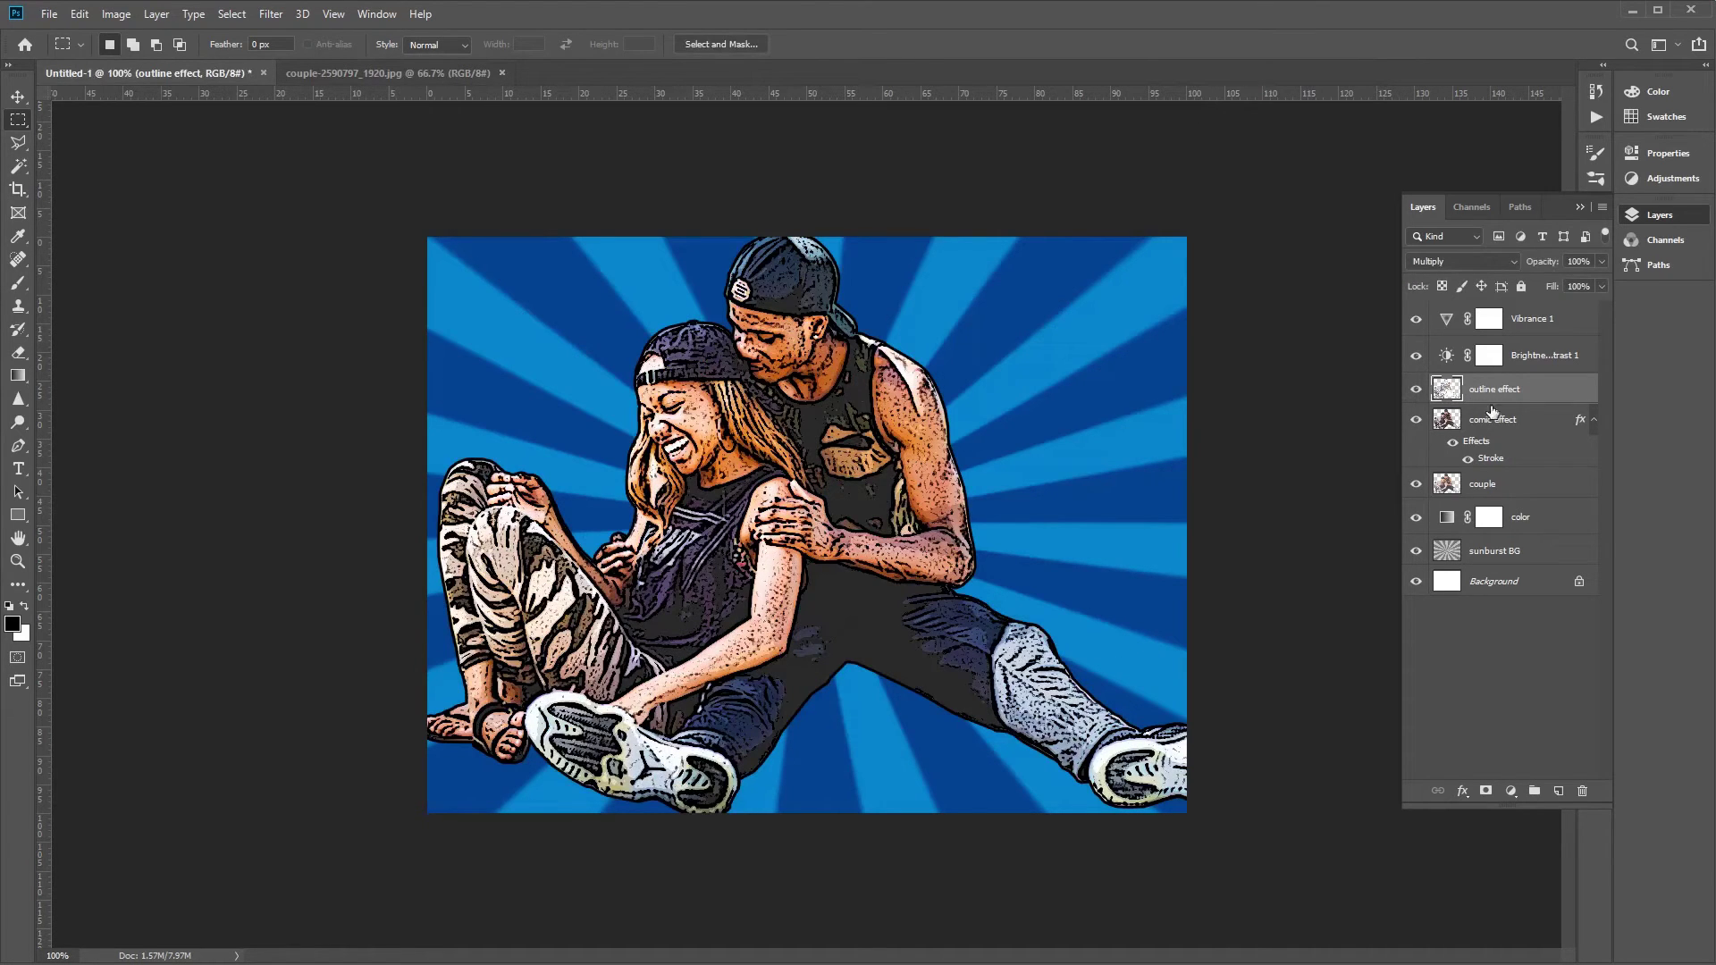
{"action": "left_click", "coordinate": [1416, 420]}
{"action": "left_click", "coordinate": [1416, 420]}
Create a new layer above the outline effect layer and name it halftone texture.
{"action": "left_click", "coordinate": [1556, 791]}
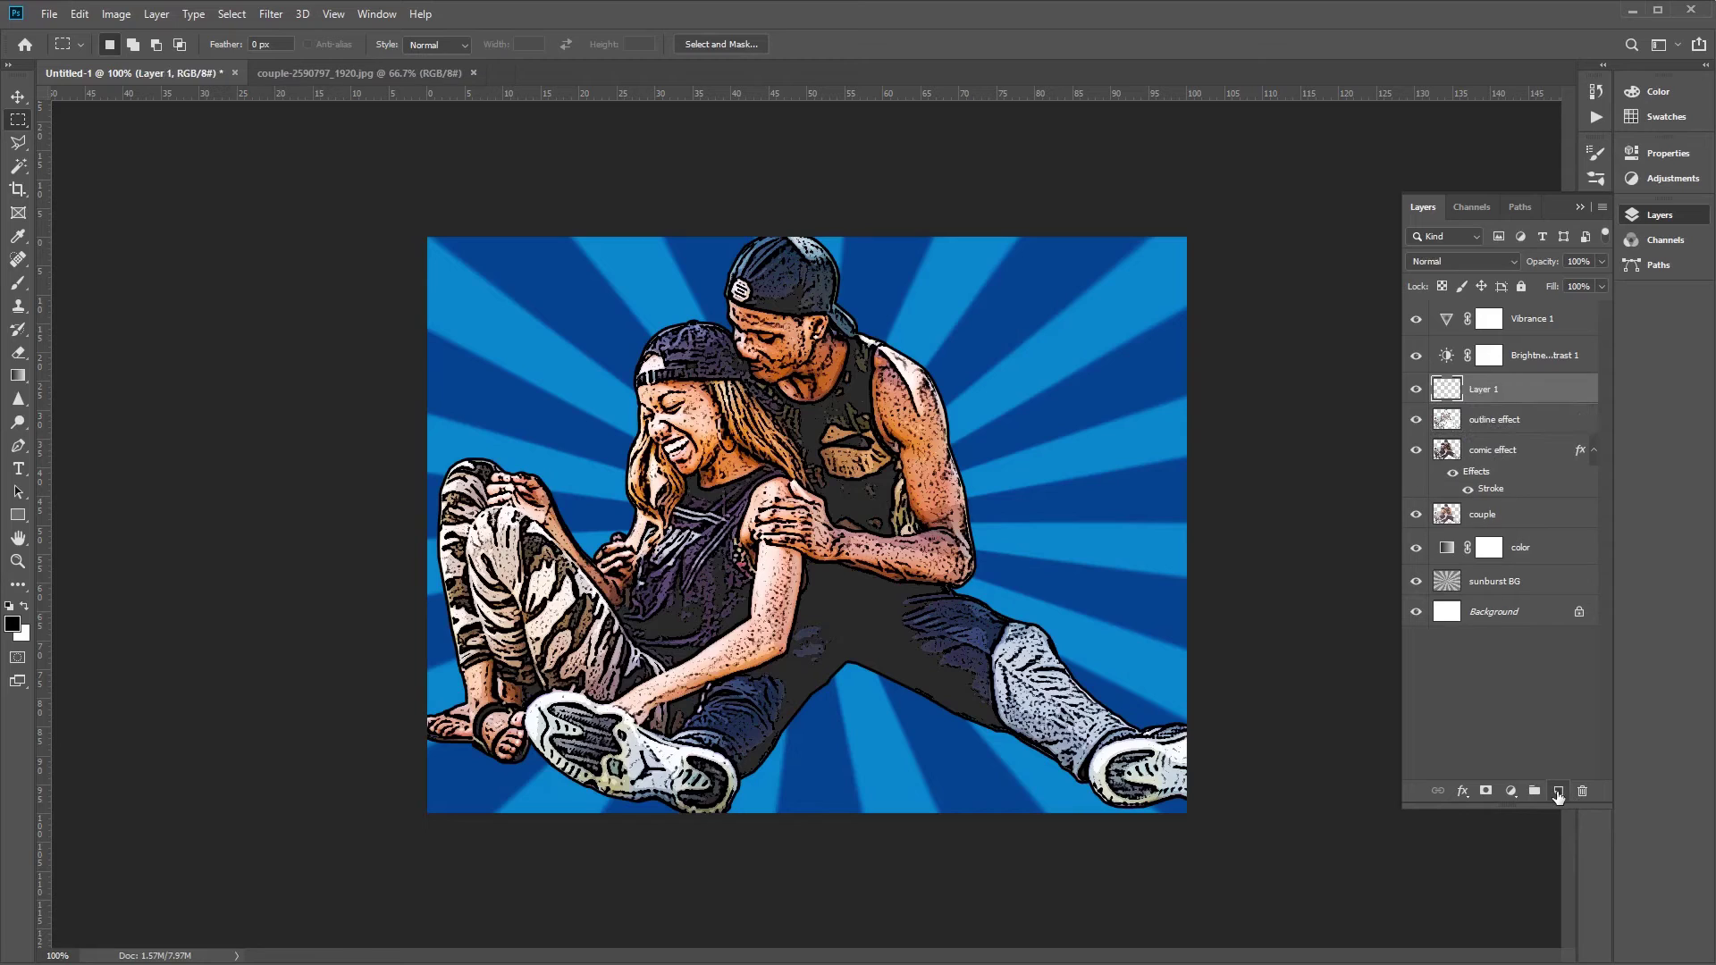
{"action": "double_click", "coordinate": [1490, 390]}
{"action": "type", "text": "halftone texture"}
{"action": "key", "text": "Return"}
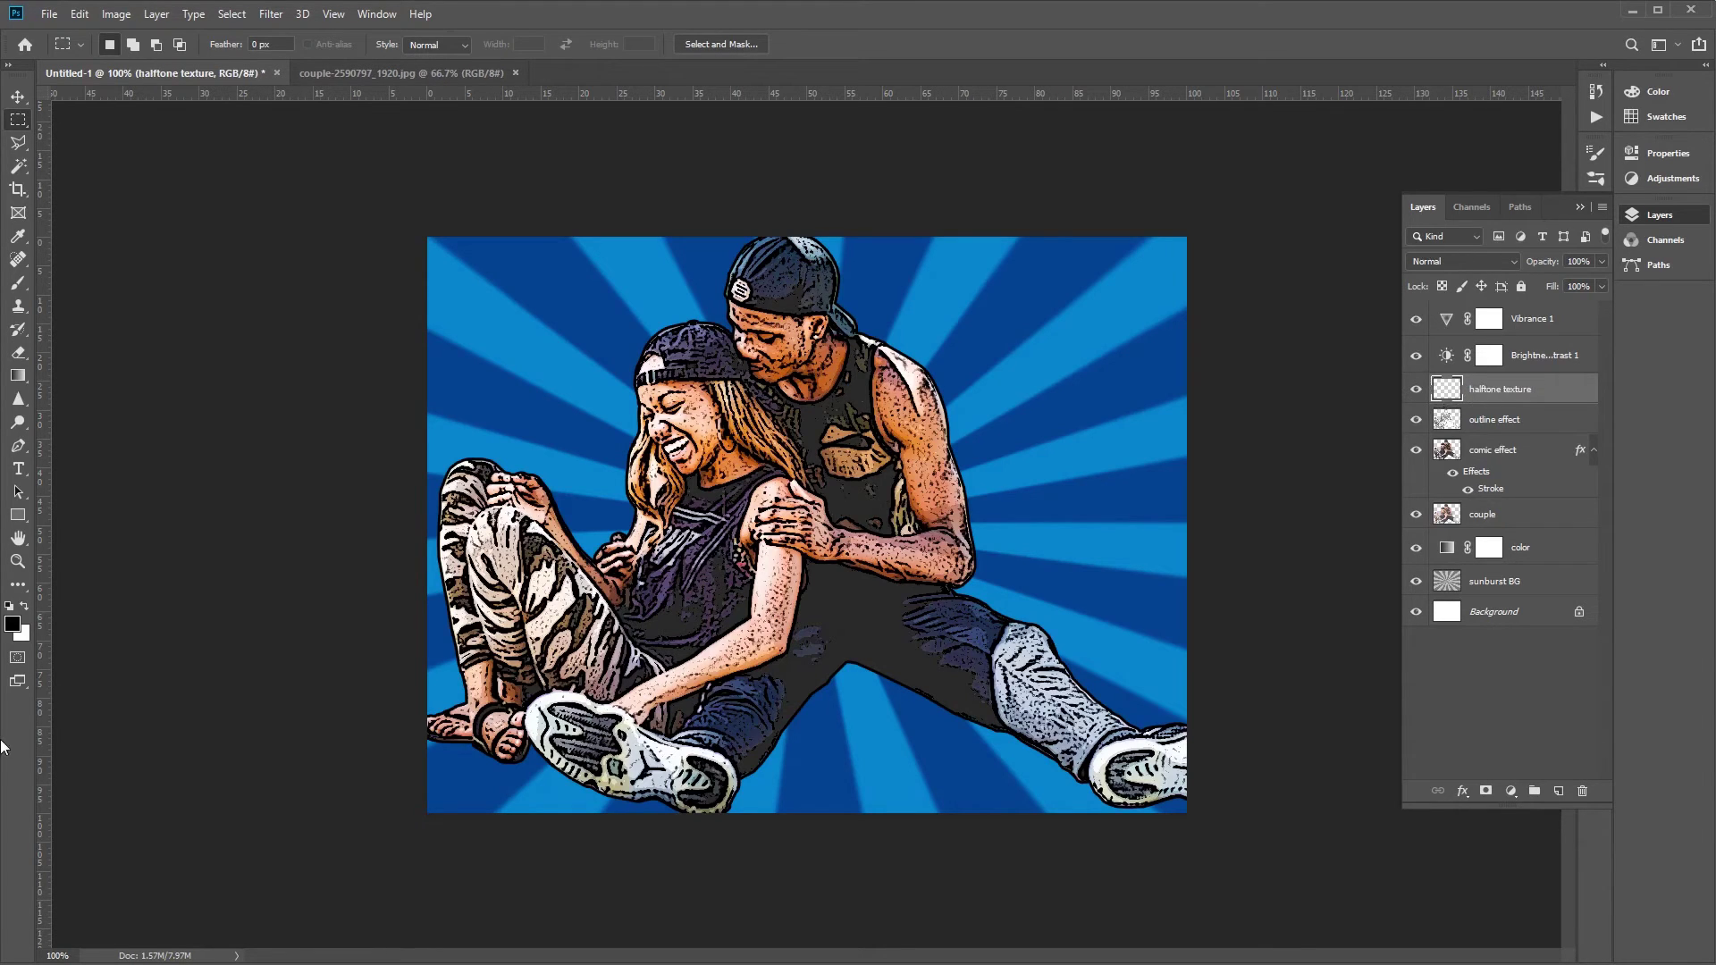
Swap the foreground and background colors and fill the halftone texture layer with white using the Paint Bucket tool.
{"action": "left_click", "coordinate": [26, 608]}
{"action": "left_click_drag", "start_coordinate": [21, 381], "coordinate": [100, 394]}
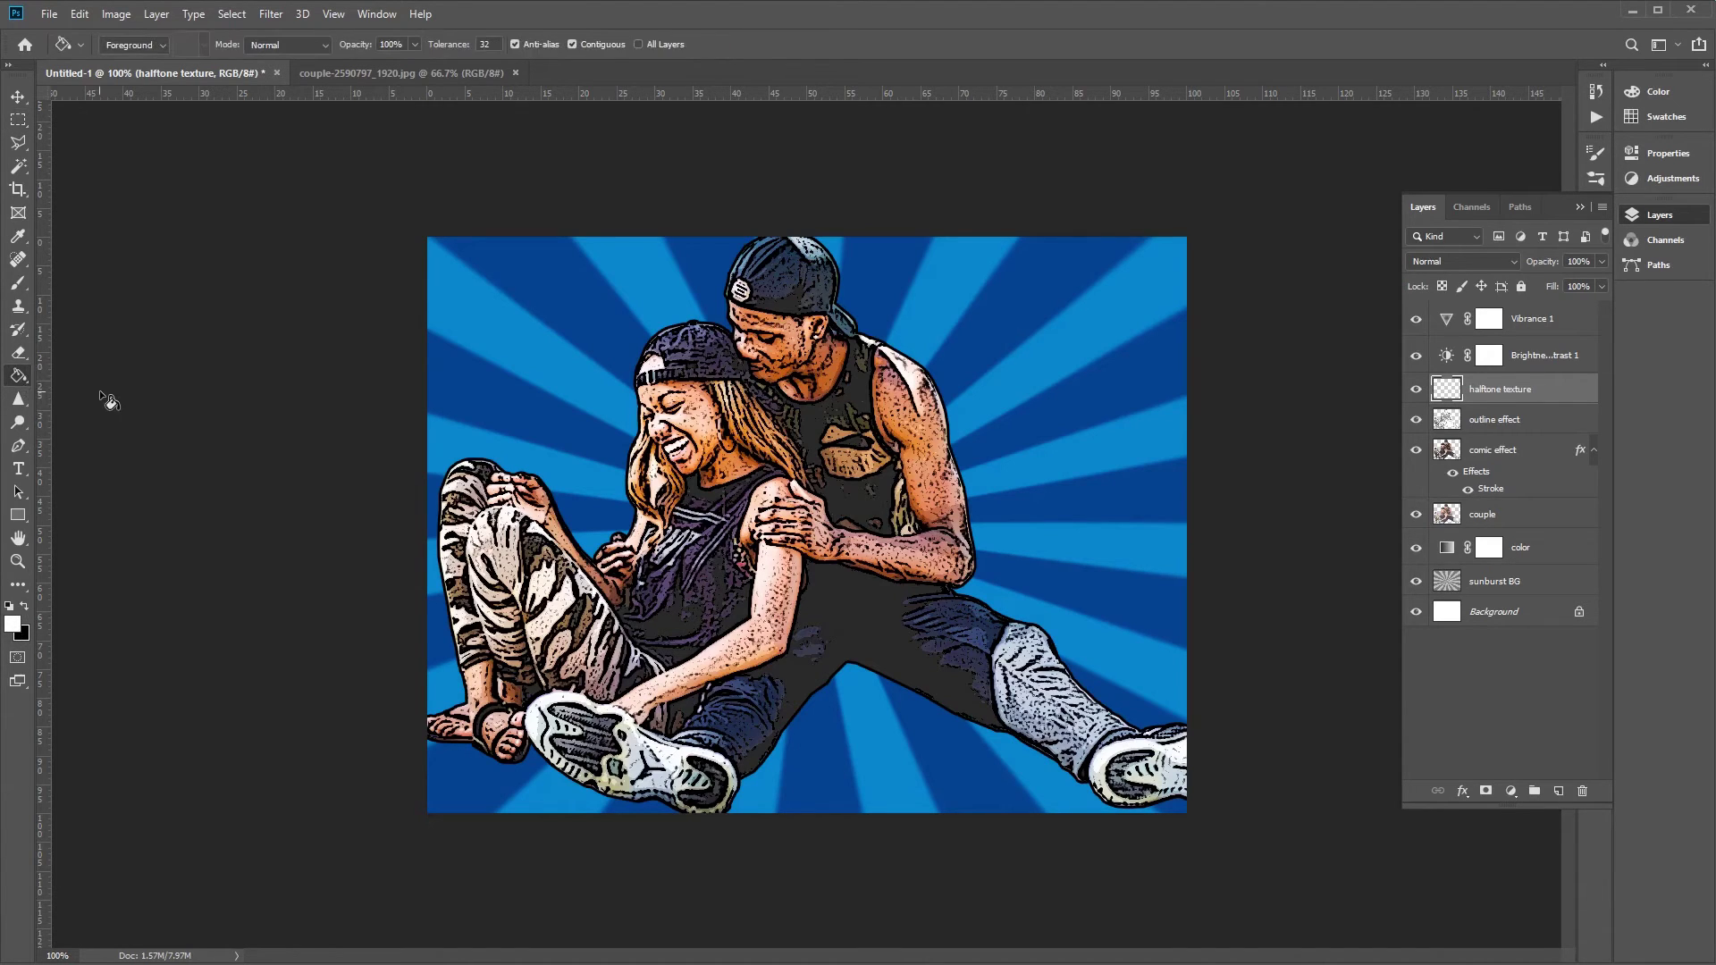
{"action": "left_click", "coordinate": [915, 502]}
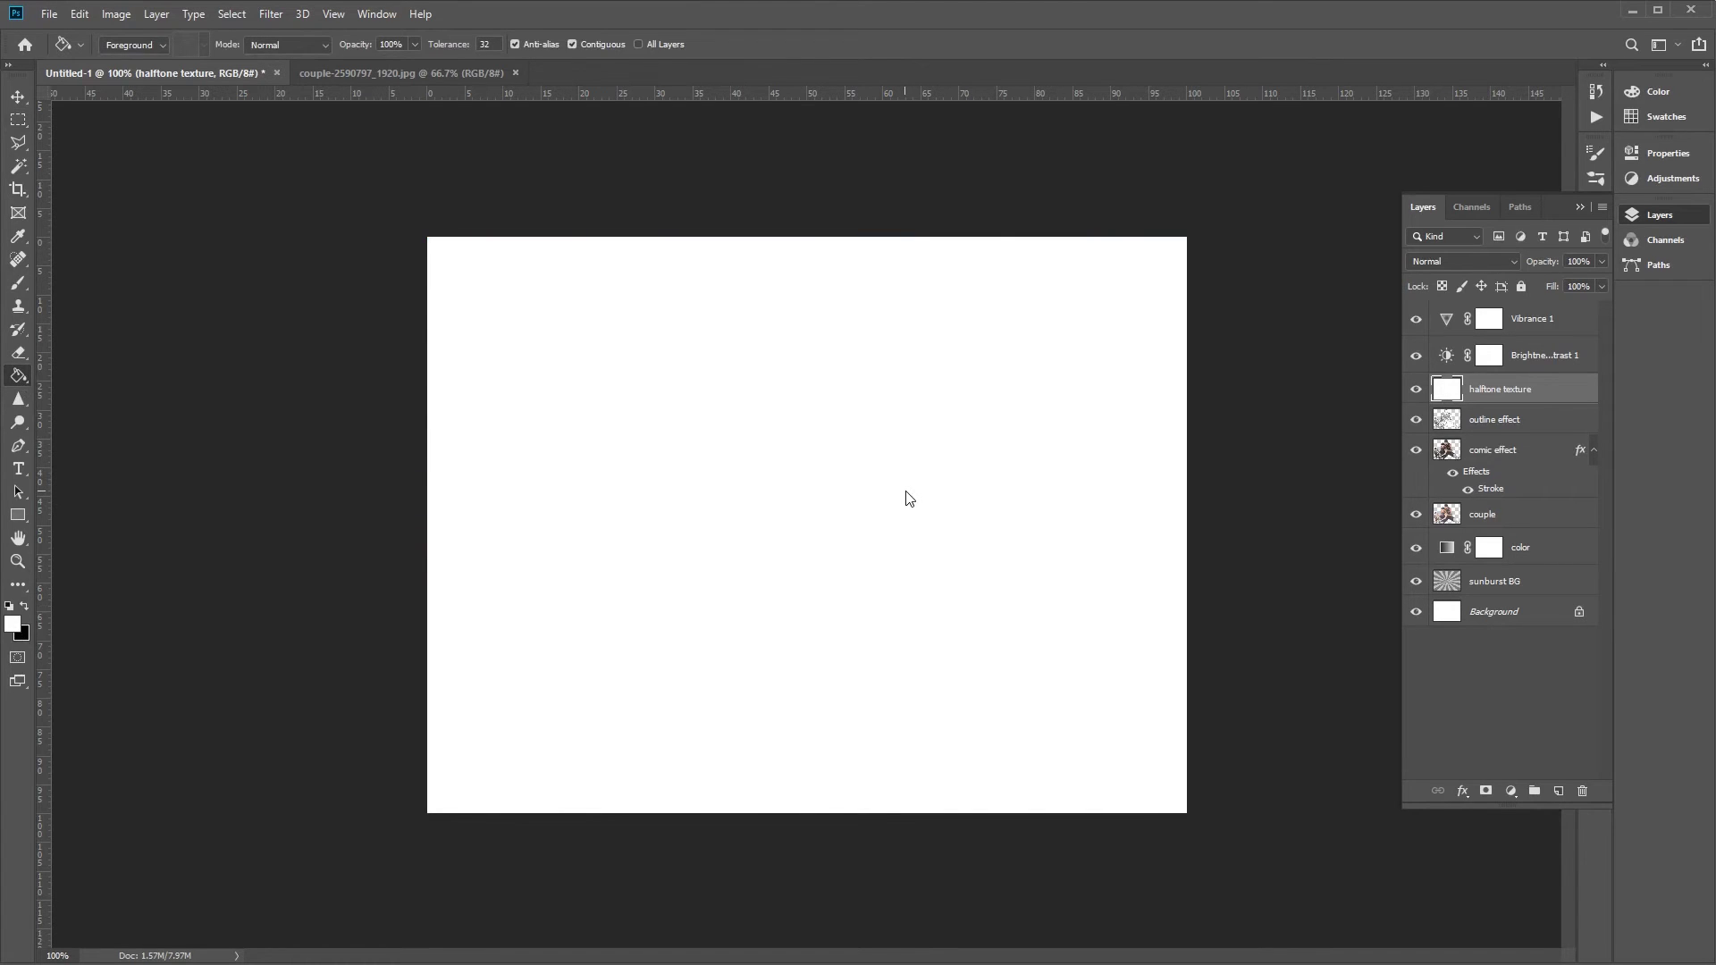
Apply the Add Noise filter to the halftone texture layer with amount 100%, uniform distribution and monochromatic.
{"action": "left_click", "coordinate": [273, 15]}
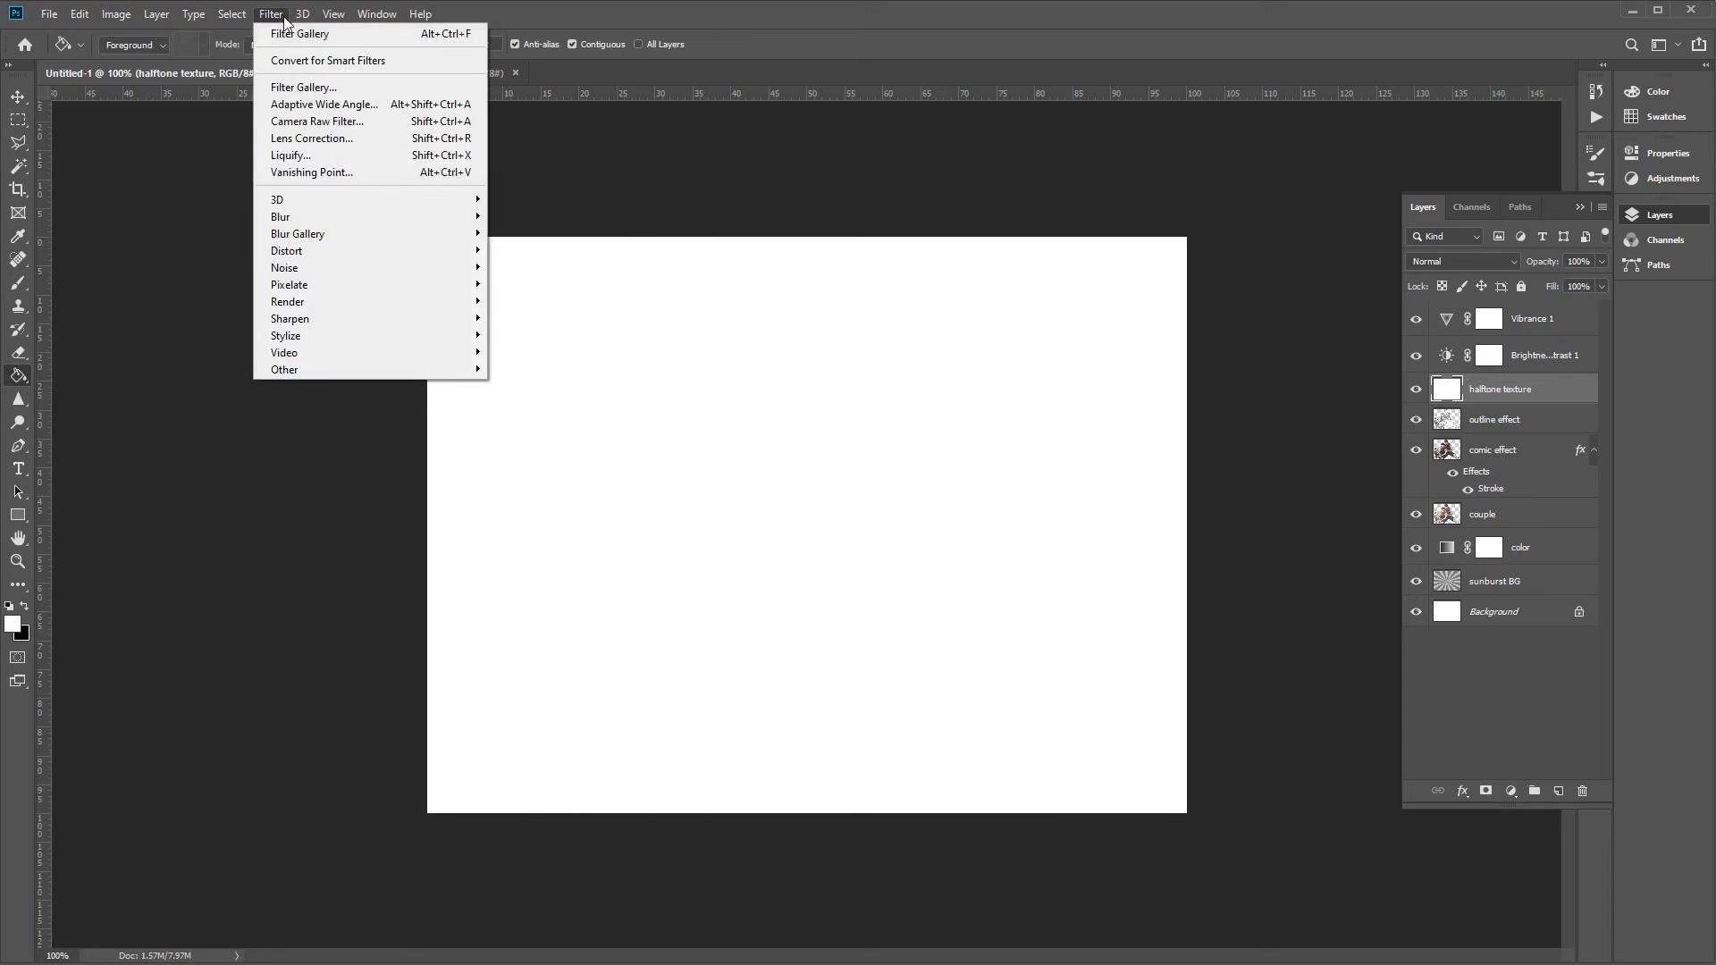
{"action": "mouse_move", "coordinate": [399, 266]}
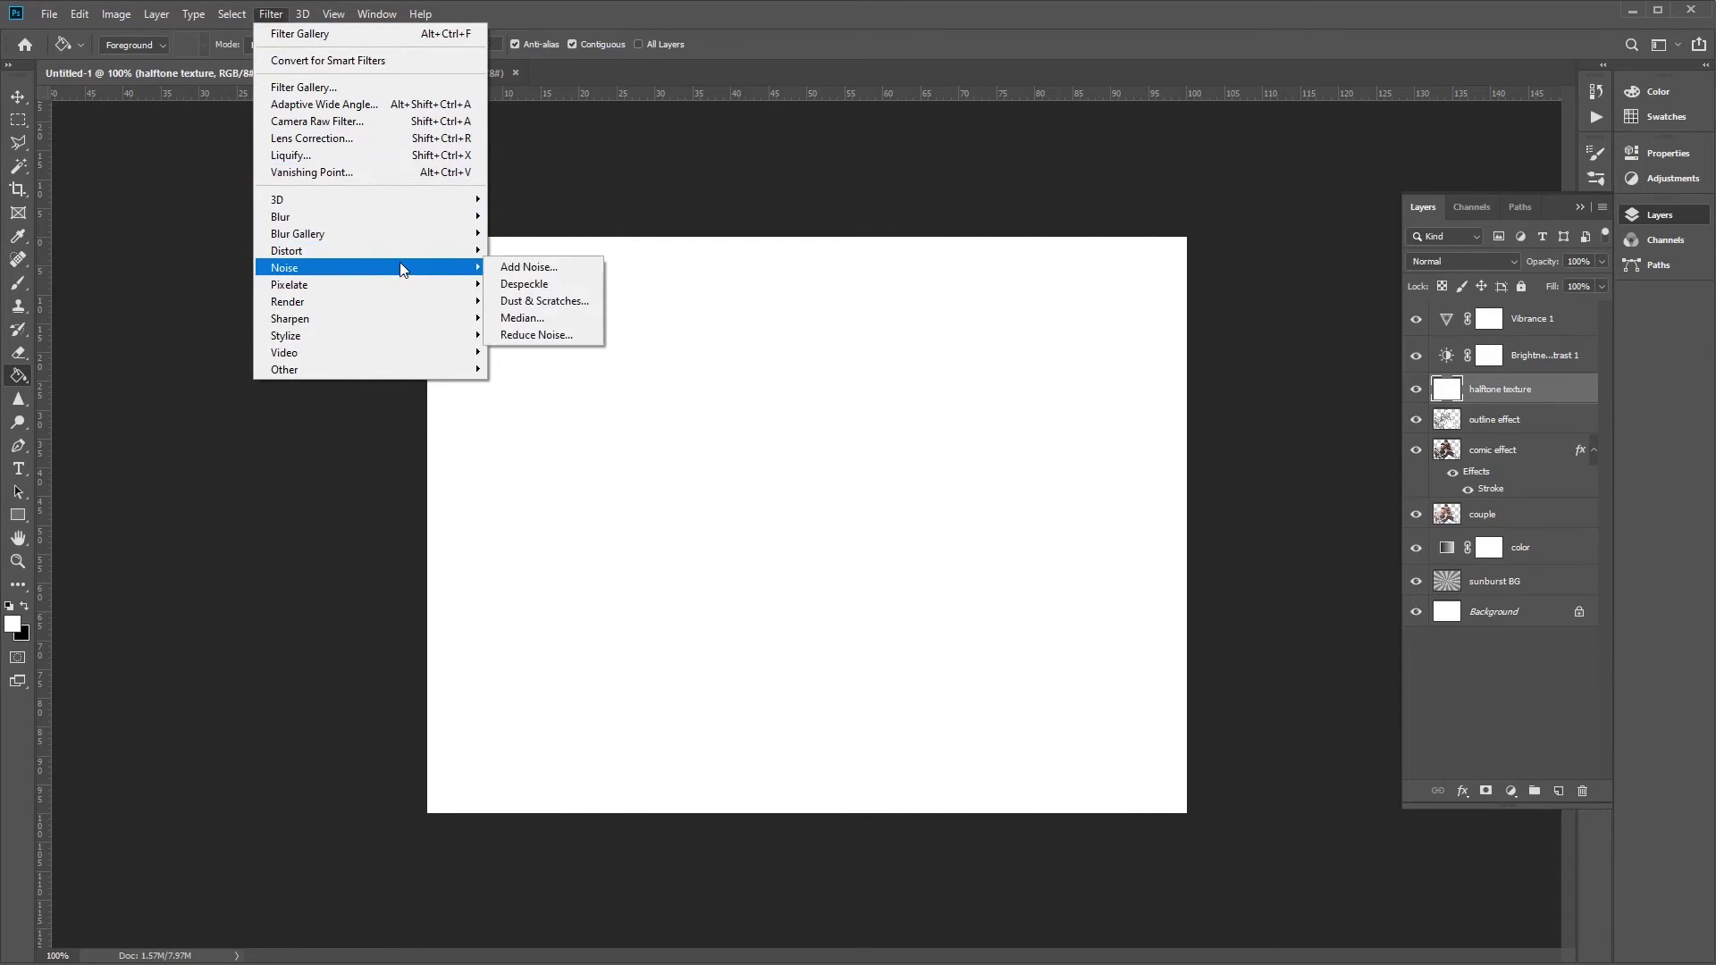
{"action": "left_click", "coordinate": [535, 267]}
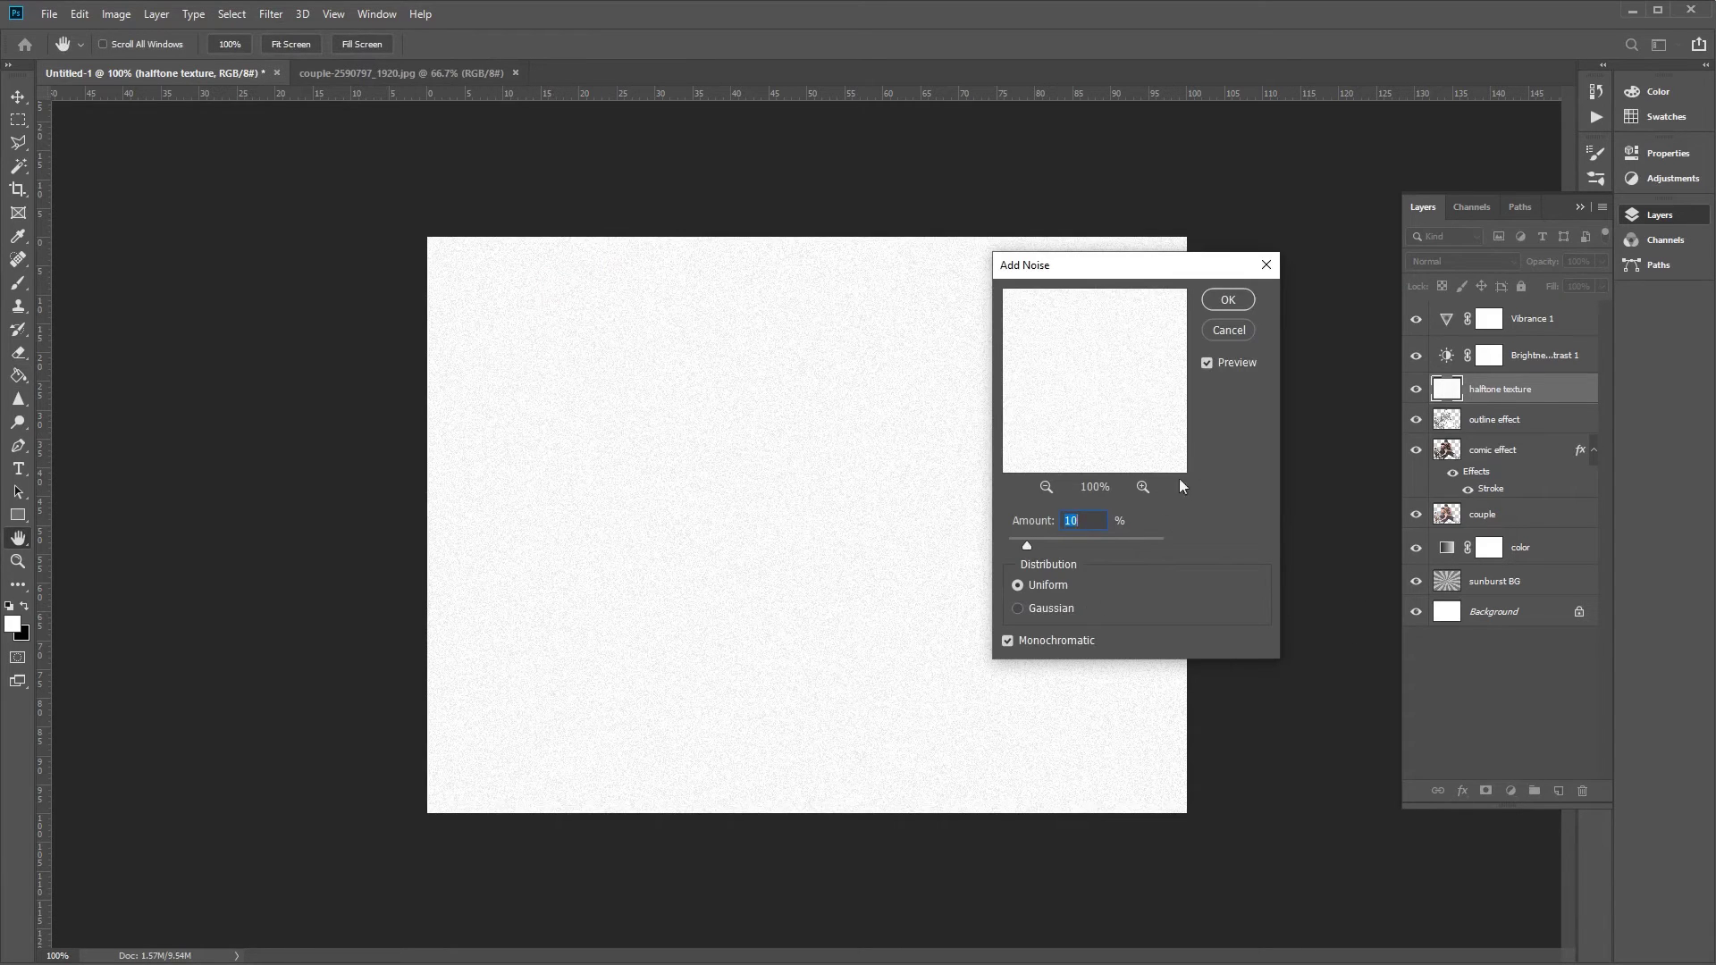
{"action": "left_click_drag", "start_coordinate": [1031, 548], "coordinate": [1106, 553]}
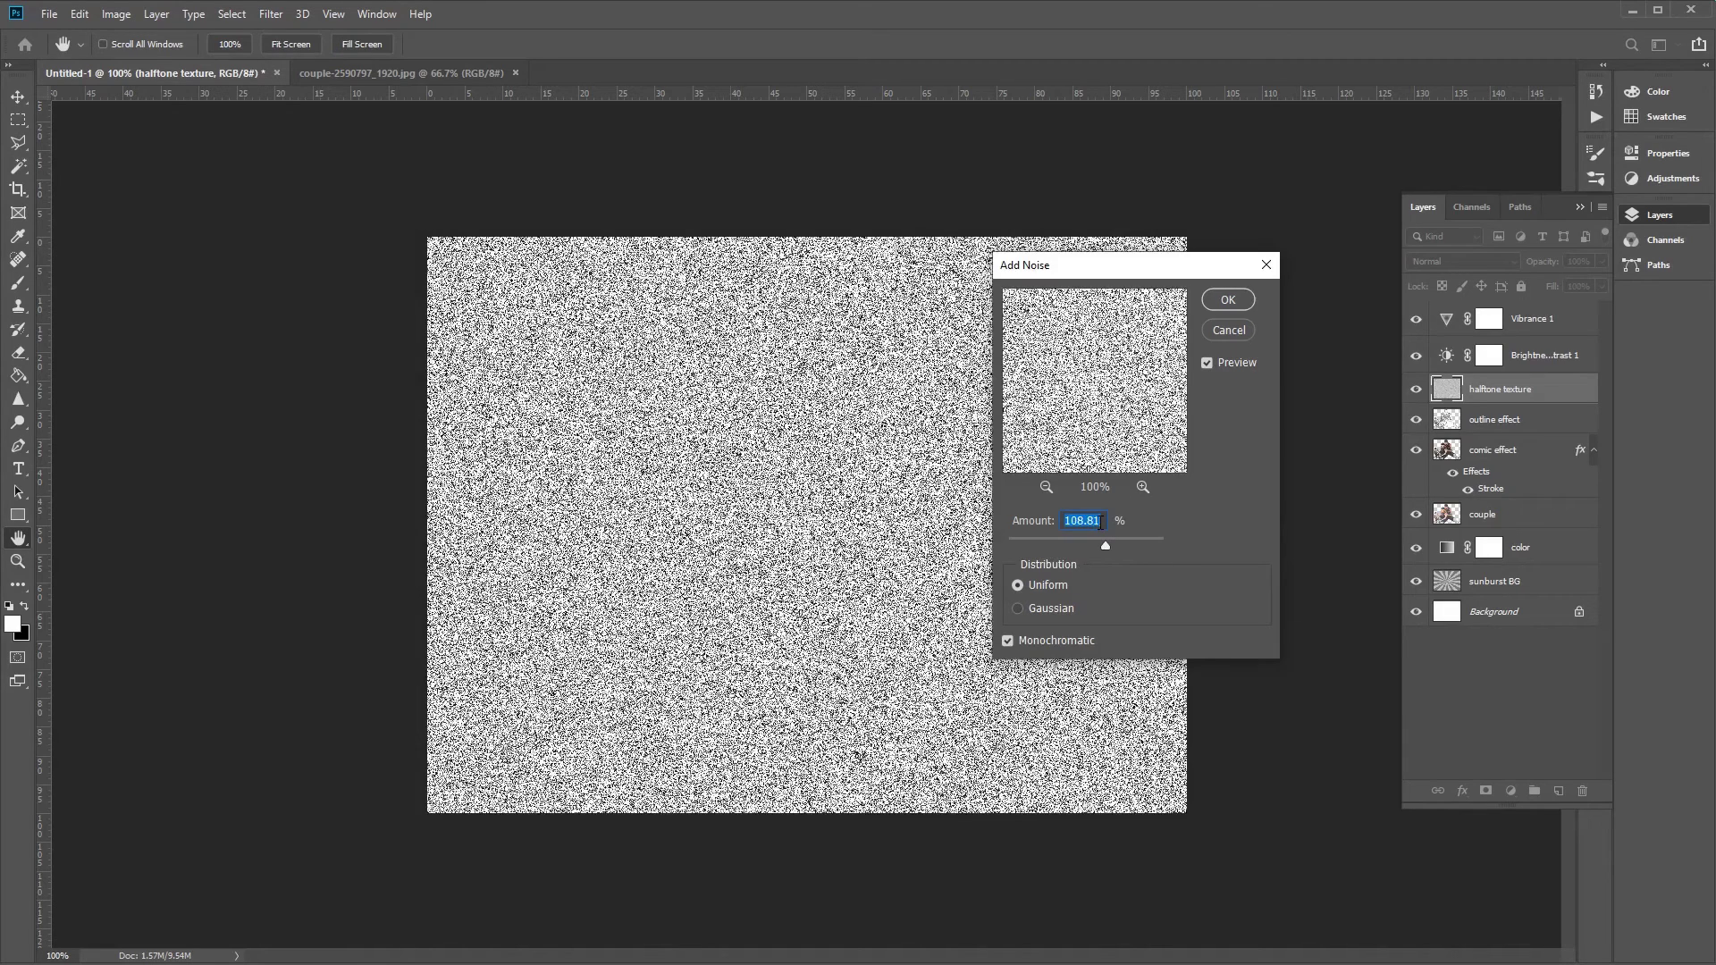
{"action": "type", "text": "100"}
{"action": "left_click", "coordinate": [1224, 302]}
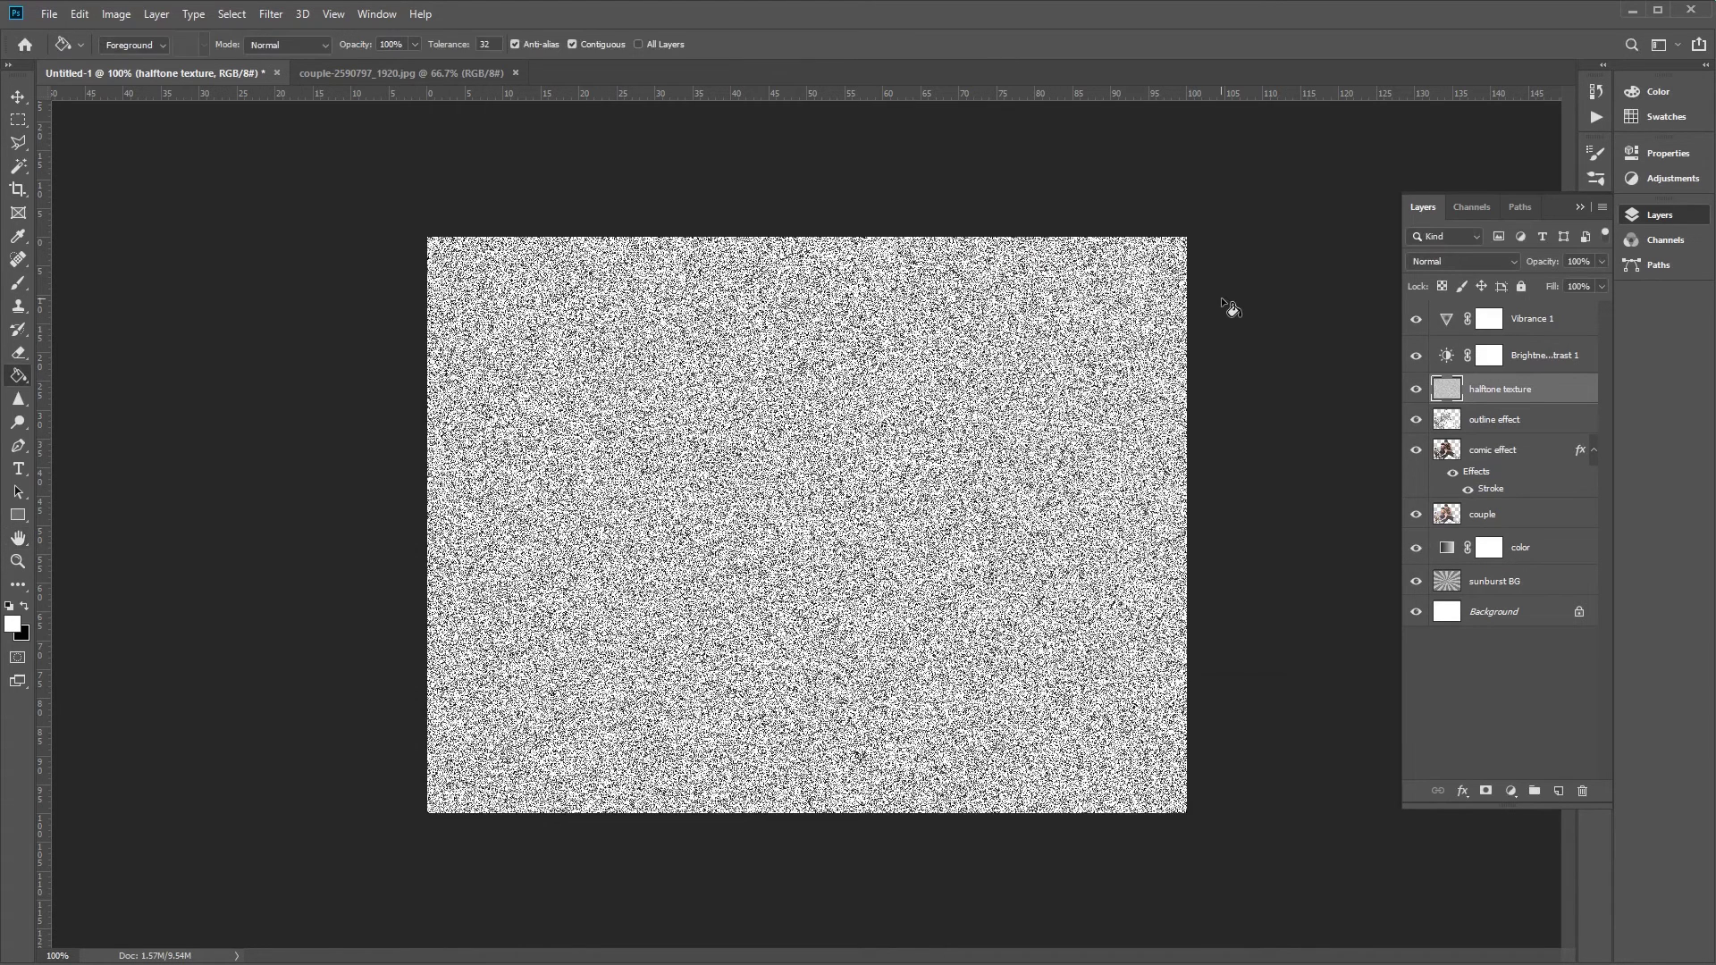
Apply the Color Halftone filter to the halftone texture layer with a maximum radius of 4 pixels and all four channel angles at 45.
{"action": "left_click", "coordinate": [267, 16]}
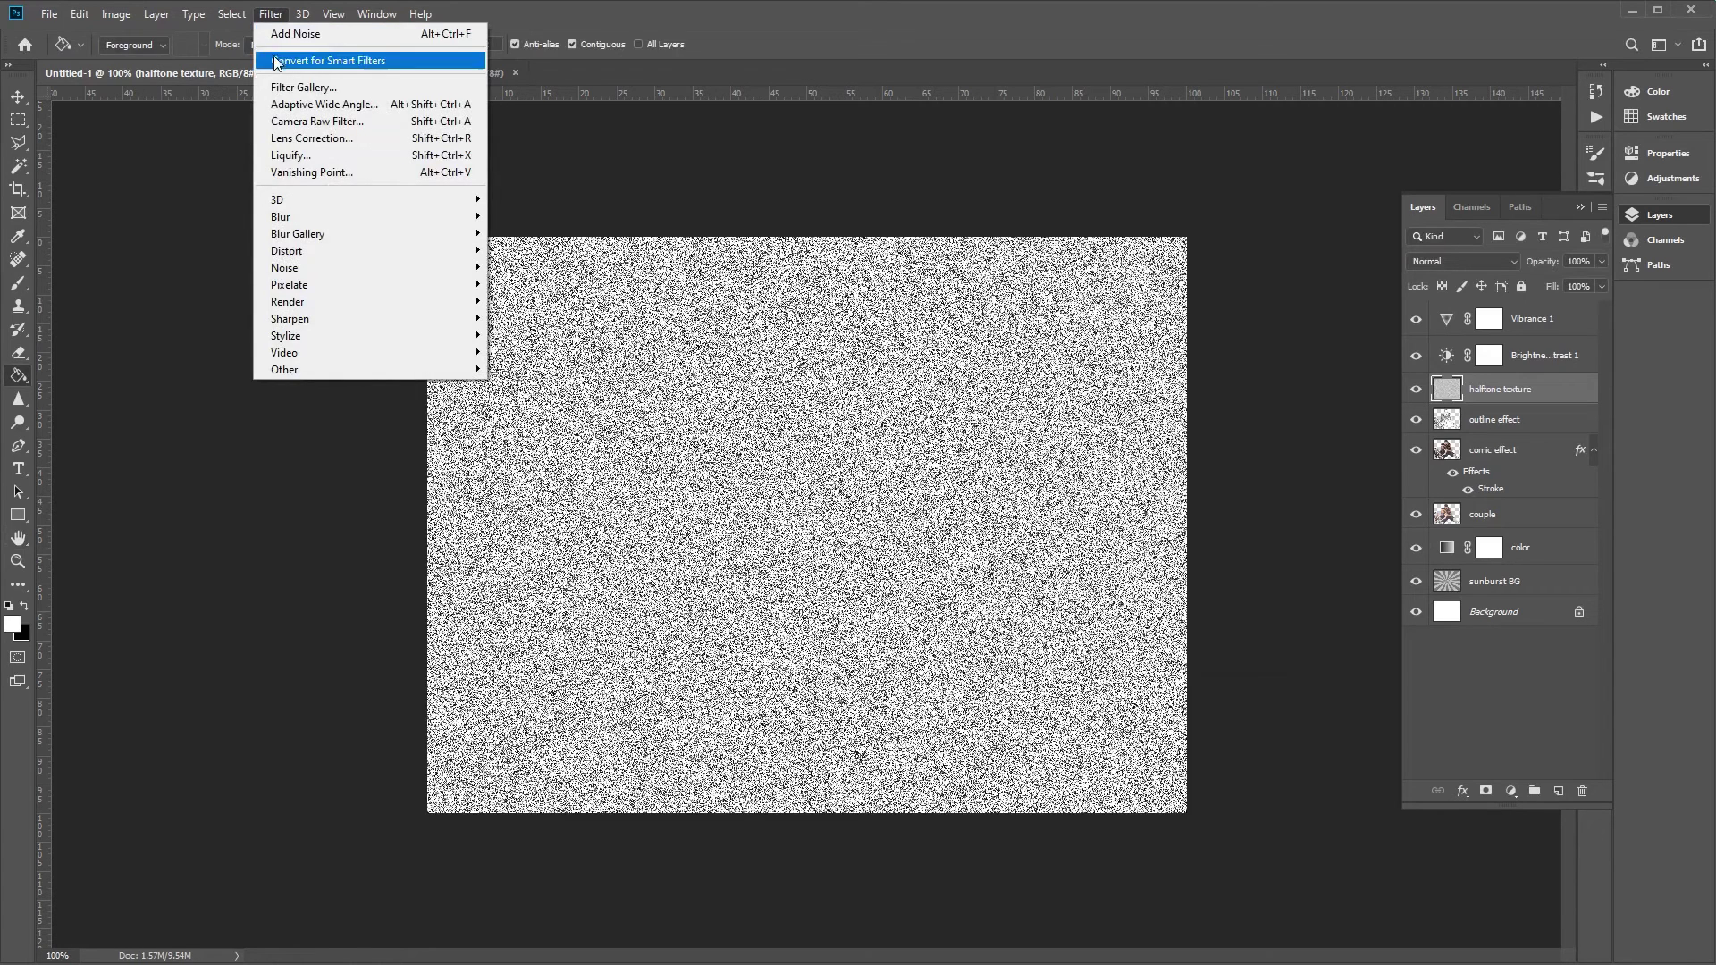
{"action": "mouse_move", "coordinate": [407, 286]}
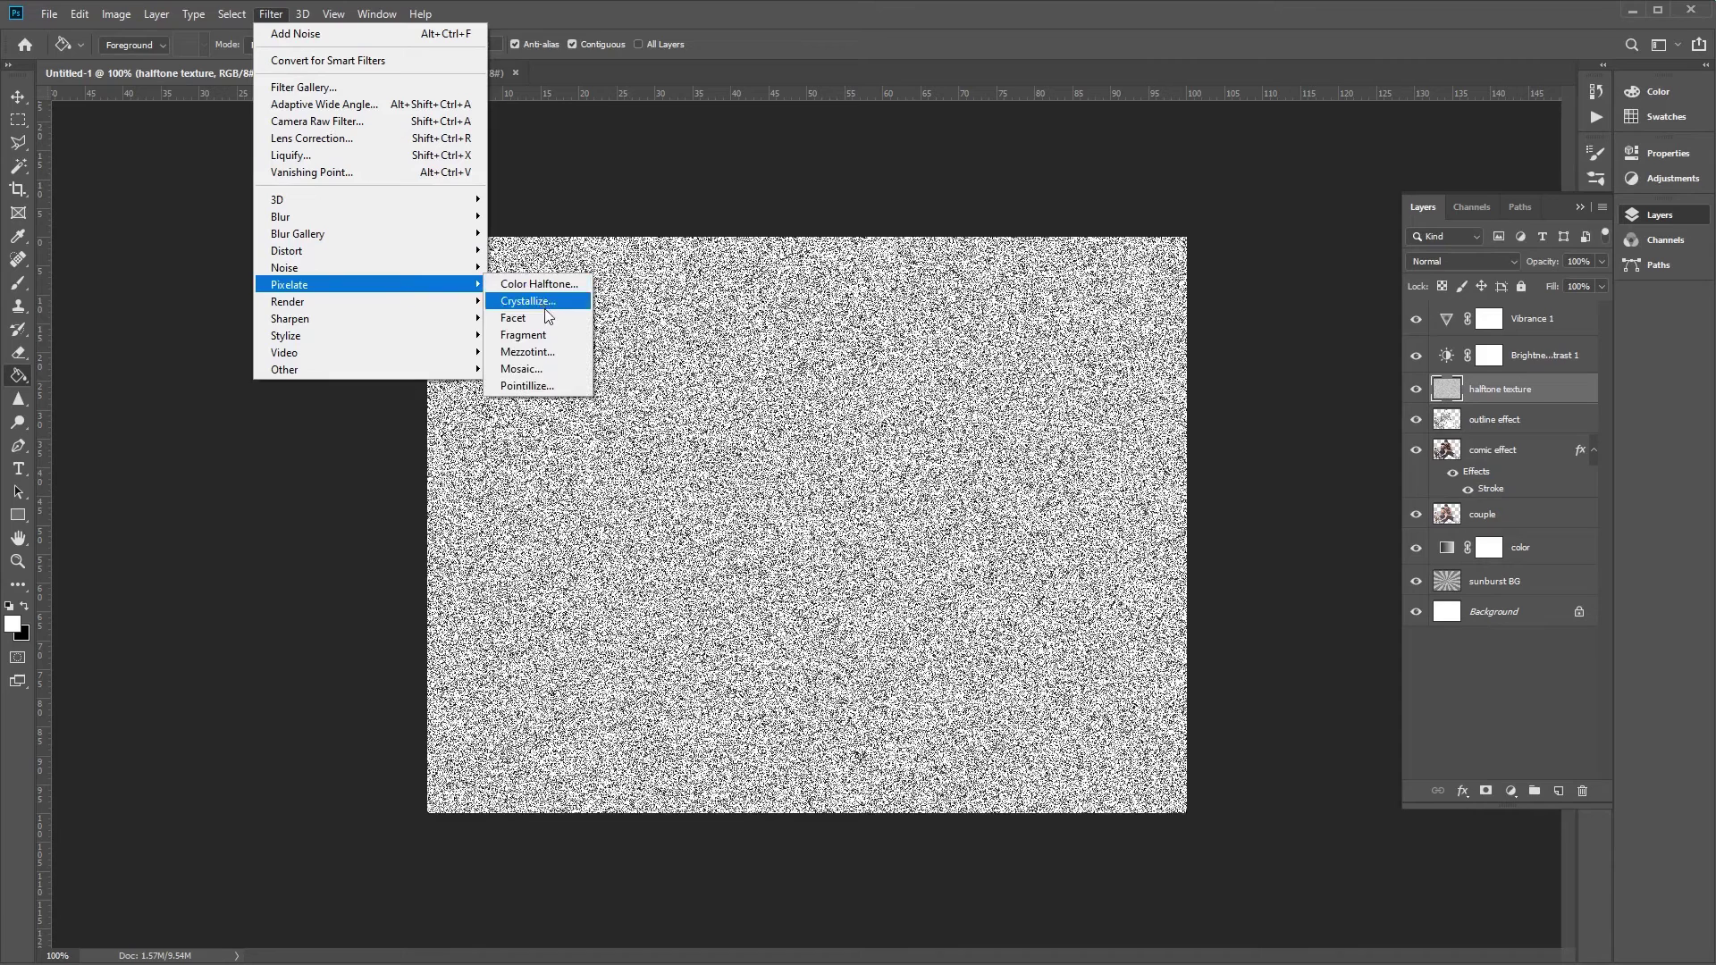
{"action": "left_click", "coordinate": [567, 290]}
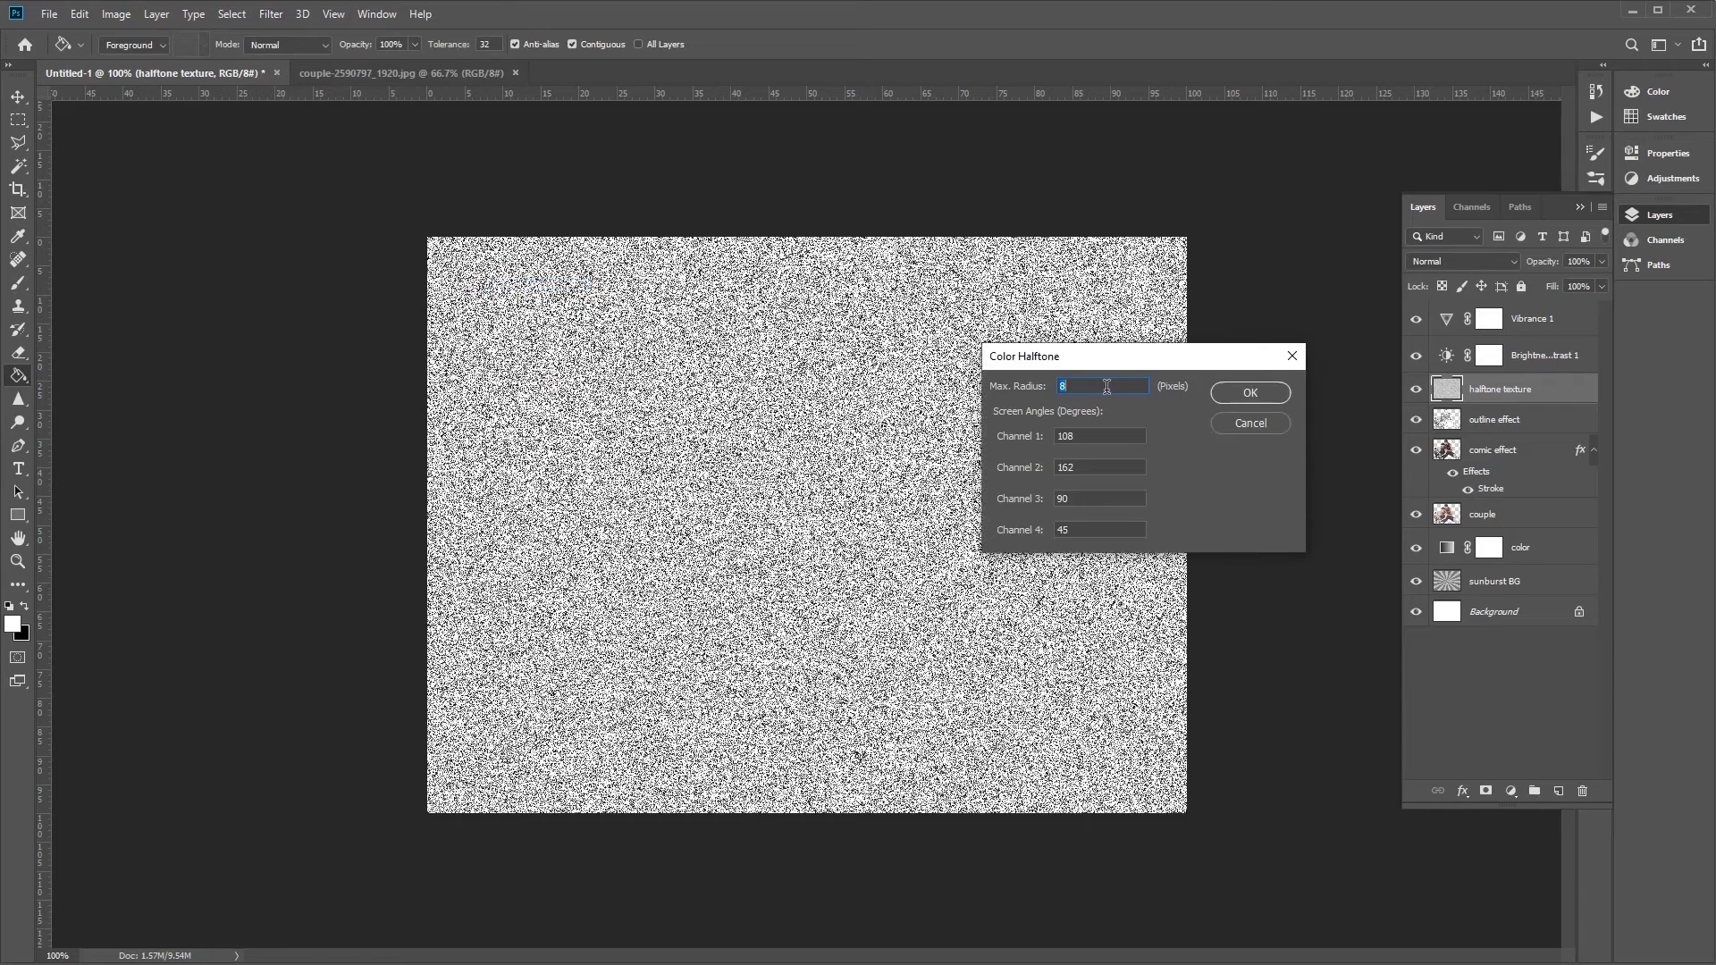
{"action": "type", "text": "4"}
{"action": "double_click", "coordinate": [1097, 436]}
{"action": "type", "text": "45"}
{"action": "key", "text": "Tab"}
{"action": "type", "text": "45"}
{"action": "key", "text": "Tab"}
{"action": "type", "text": "45"}
{"action": "key", "text": "Tab"}
{"action": "type", "text": "45"}
{"action": "left_click", "coordinate": [1221, 401]}
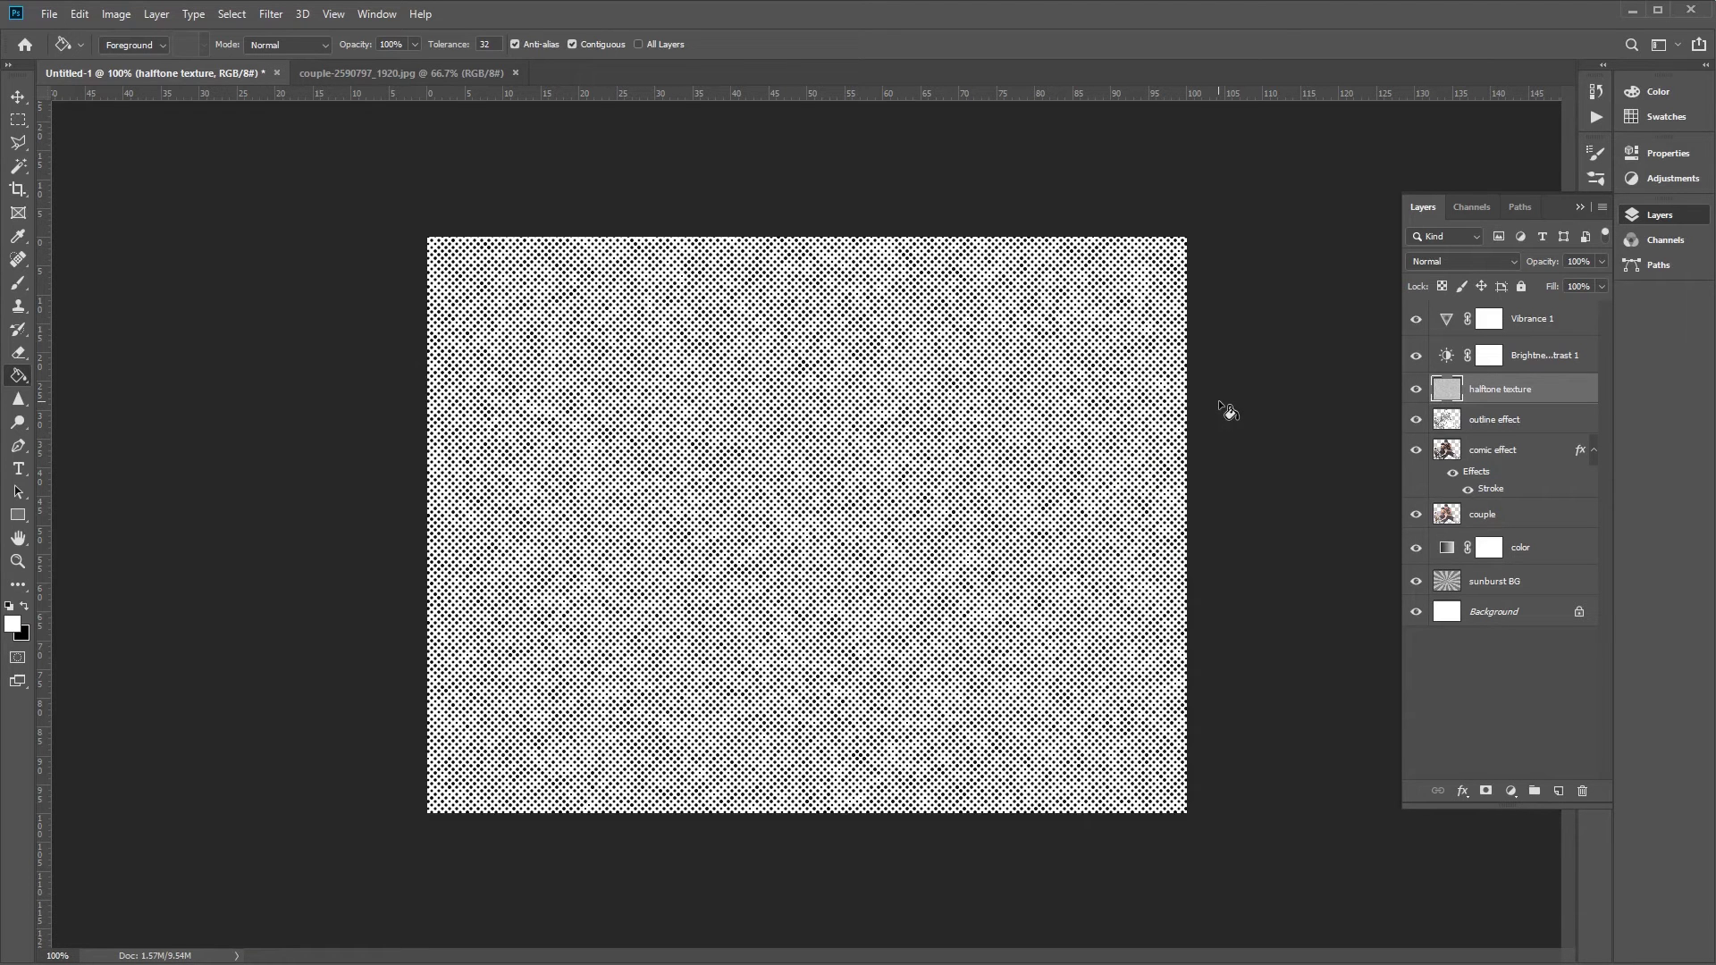
Set the halftone texture layer's blend mode to Multiply and its opacity to 65%, and deselect the layer.
{"action": "left_click", "coordinate": [1476, 266]}
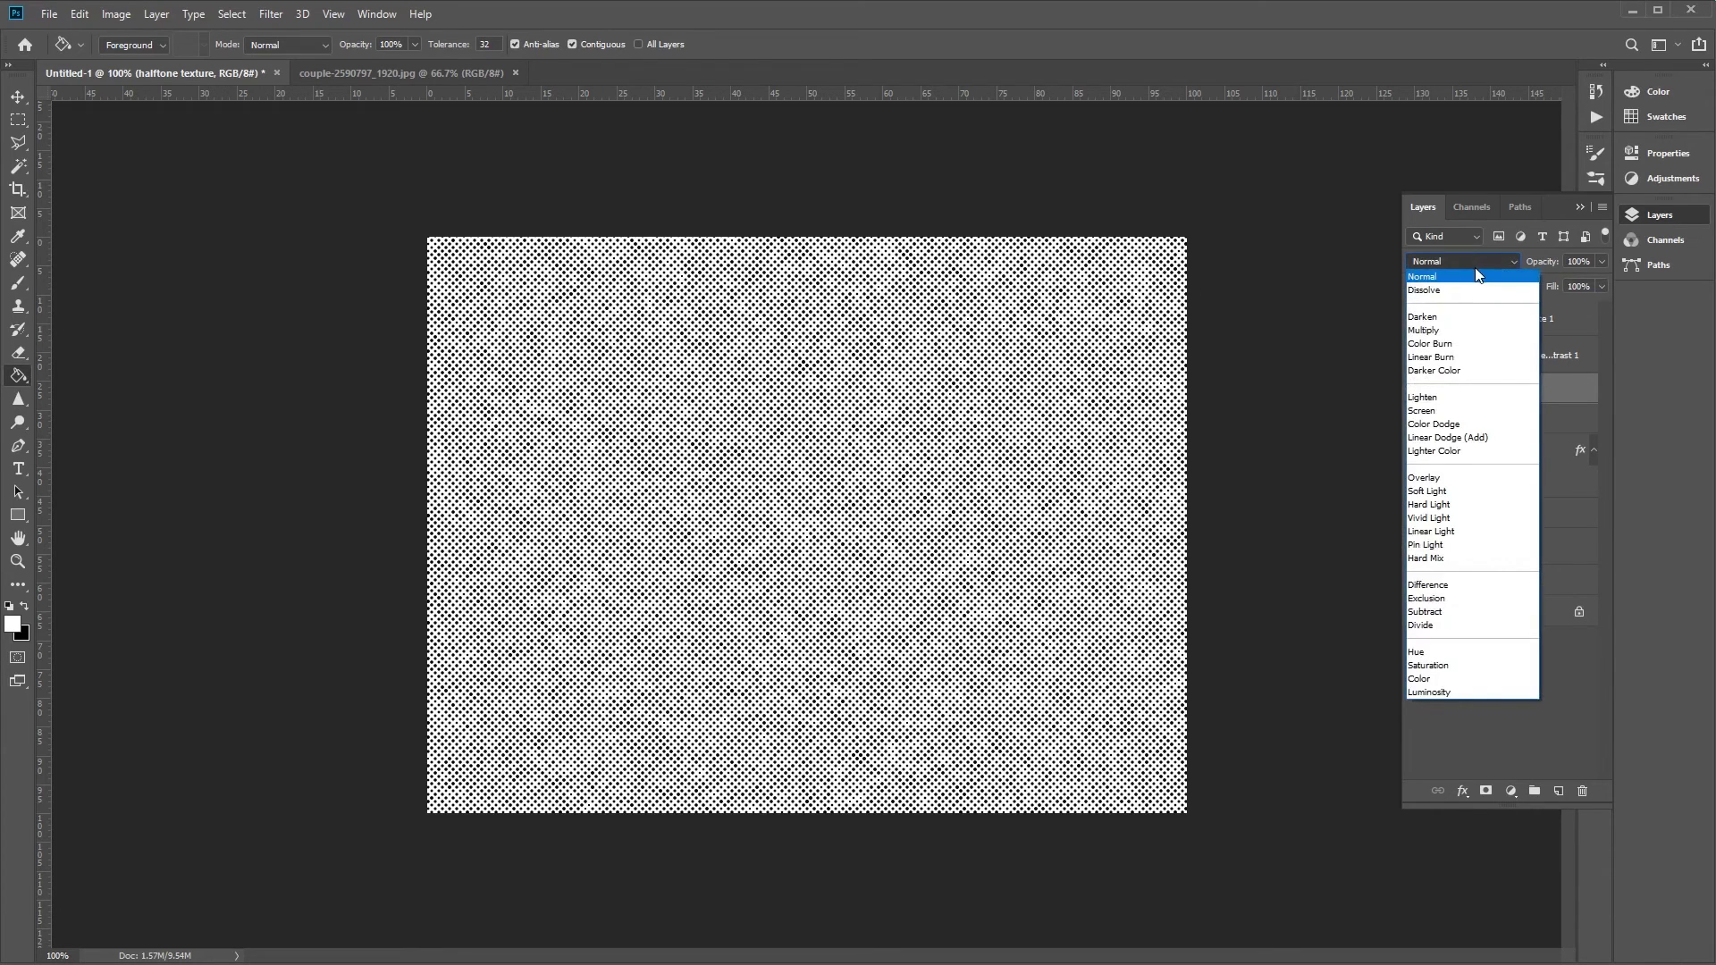
{"action": "left_click", "coordinate": [1456, 329]}
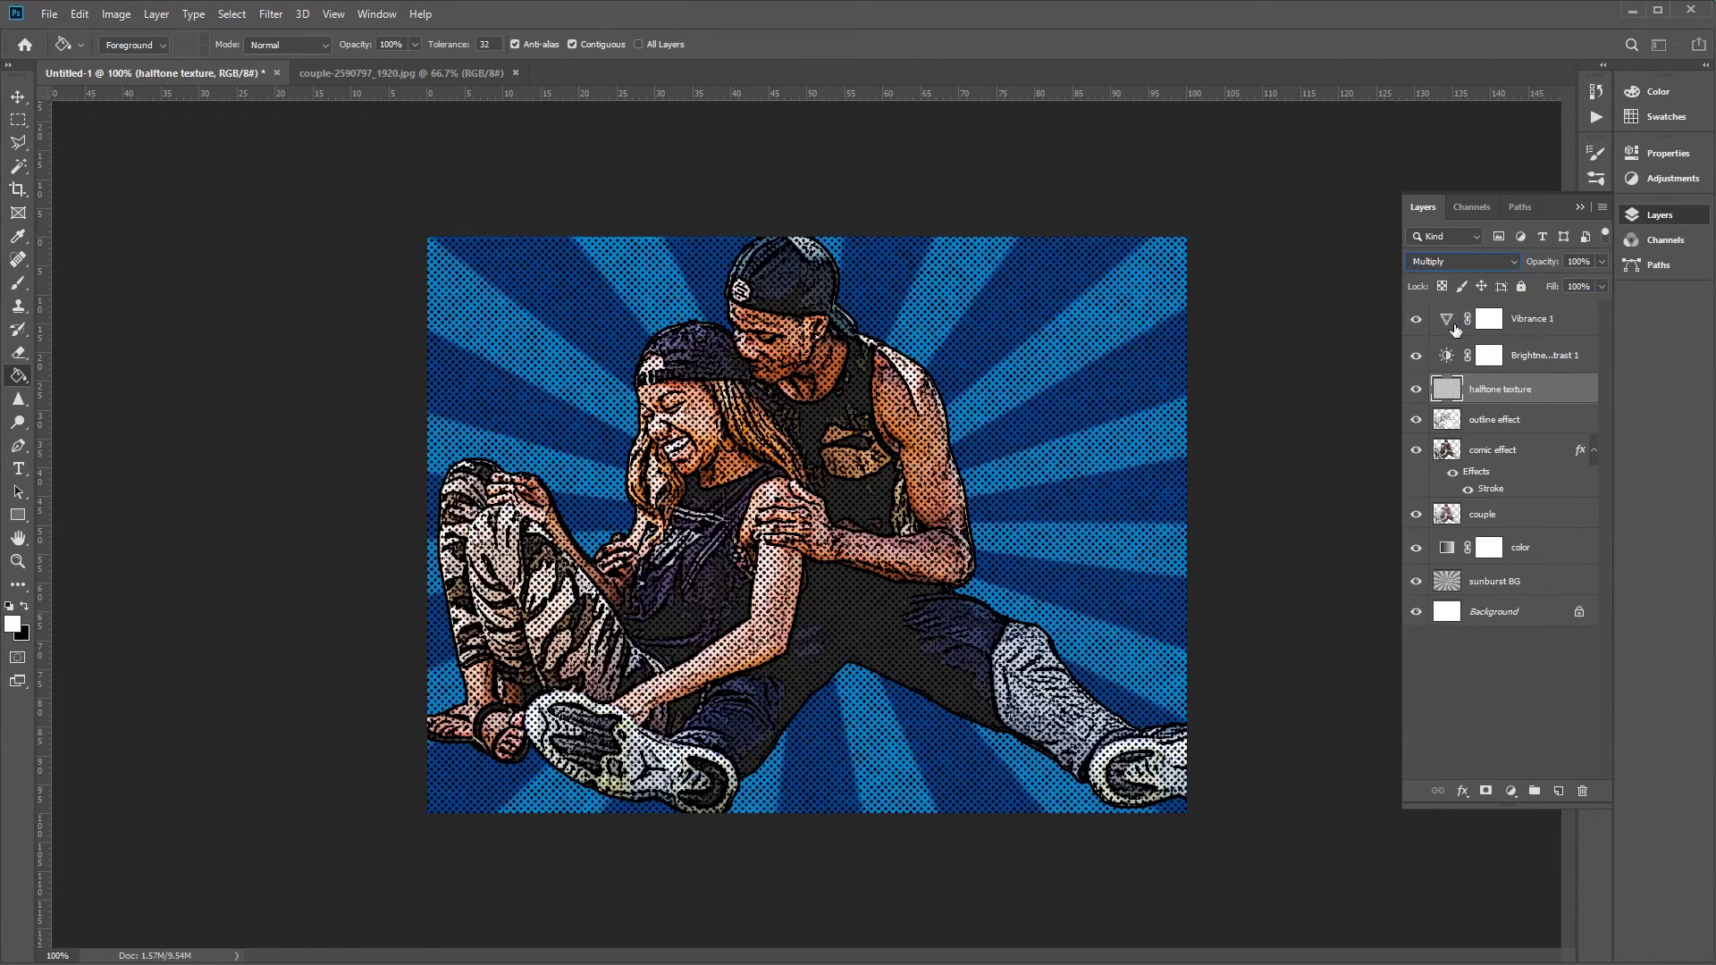
{"action": "left_click", "coordinate": [1591, 261]}
{"action": "type", "text": "65"}
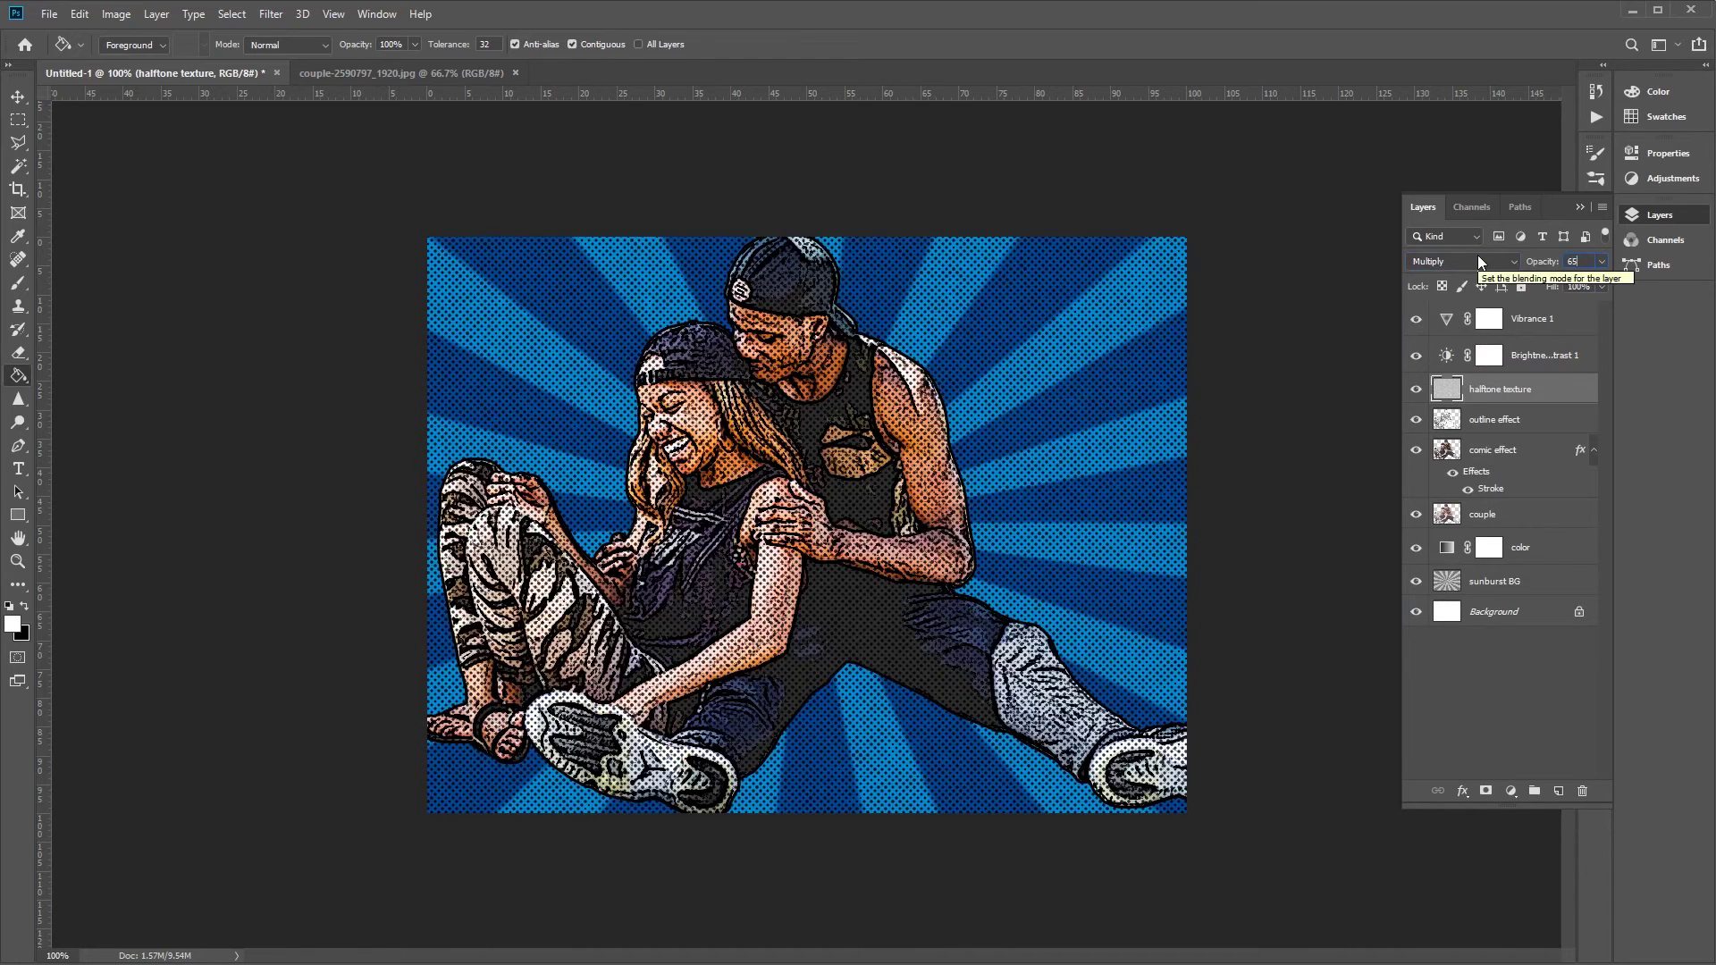
{"action": "left_click", "coordinate": [1486, 675]}
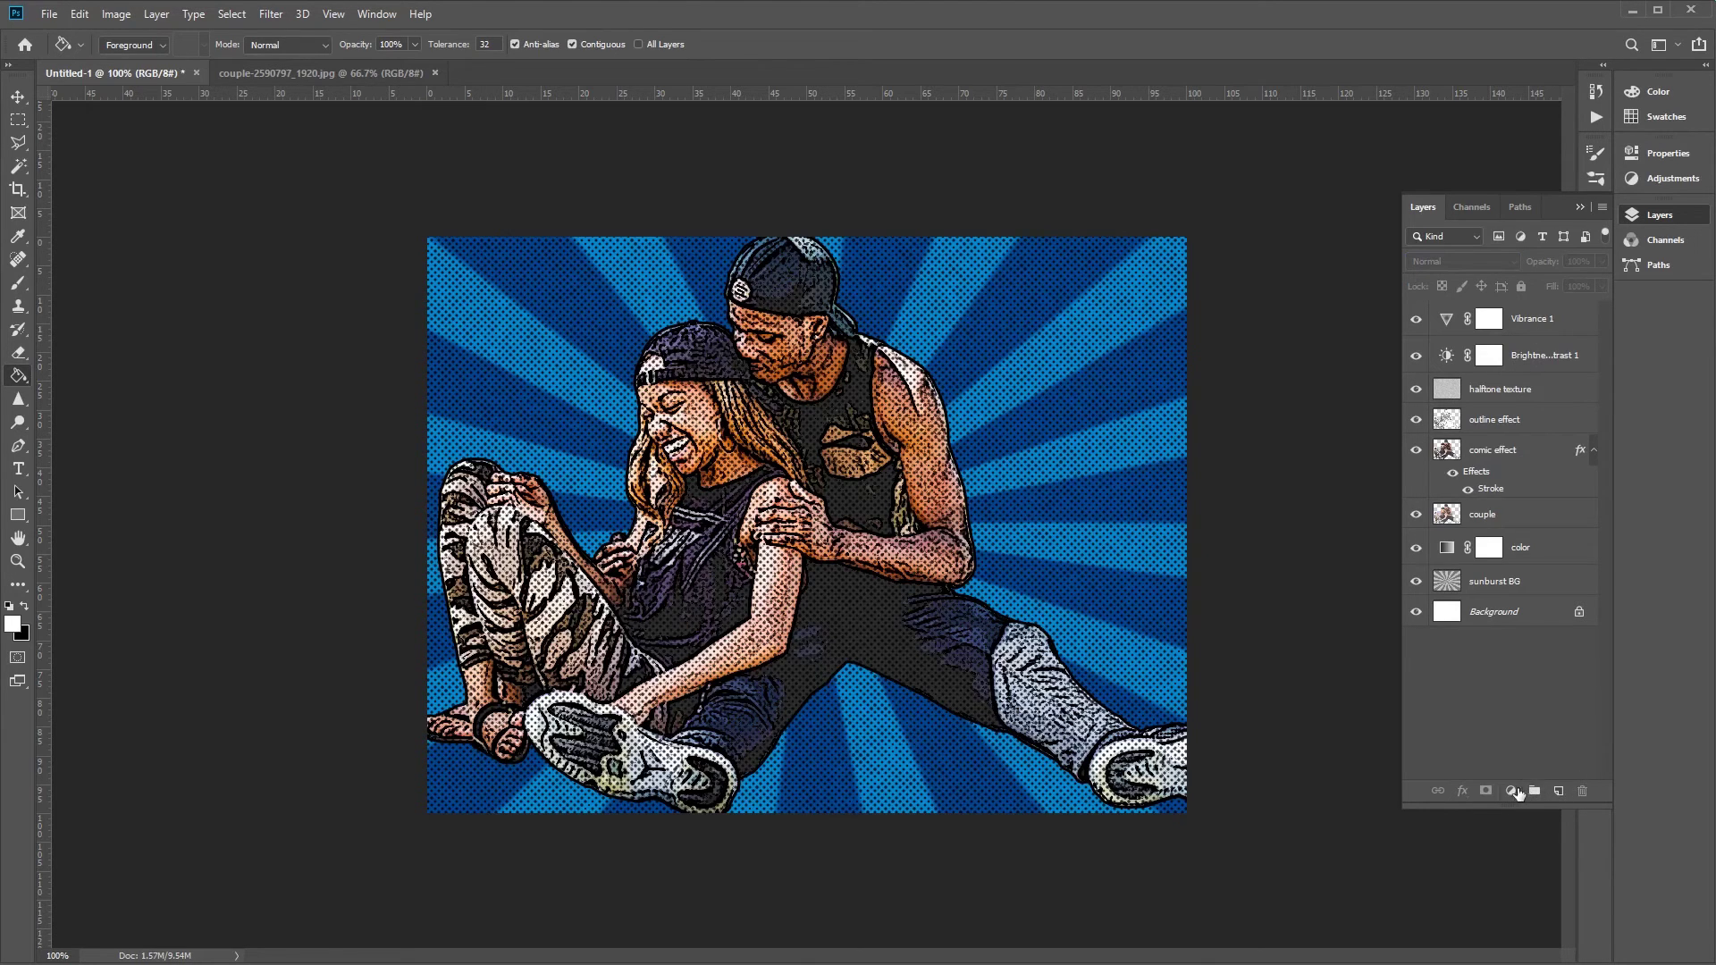
Add a Brightness/Contrast adjustment layer above all other layers with brightness 26 and contrast 6.
{"action": "left_click", "coordinate": [1512, 792]}
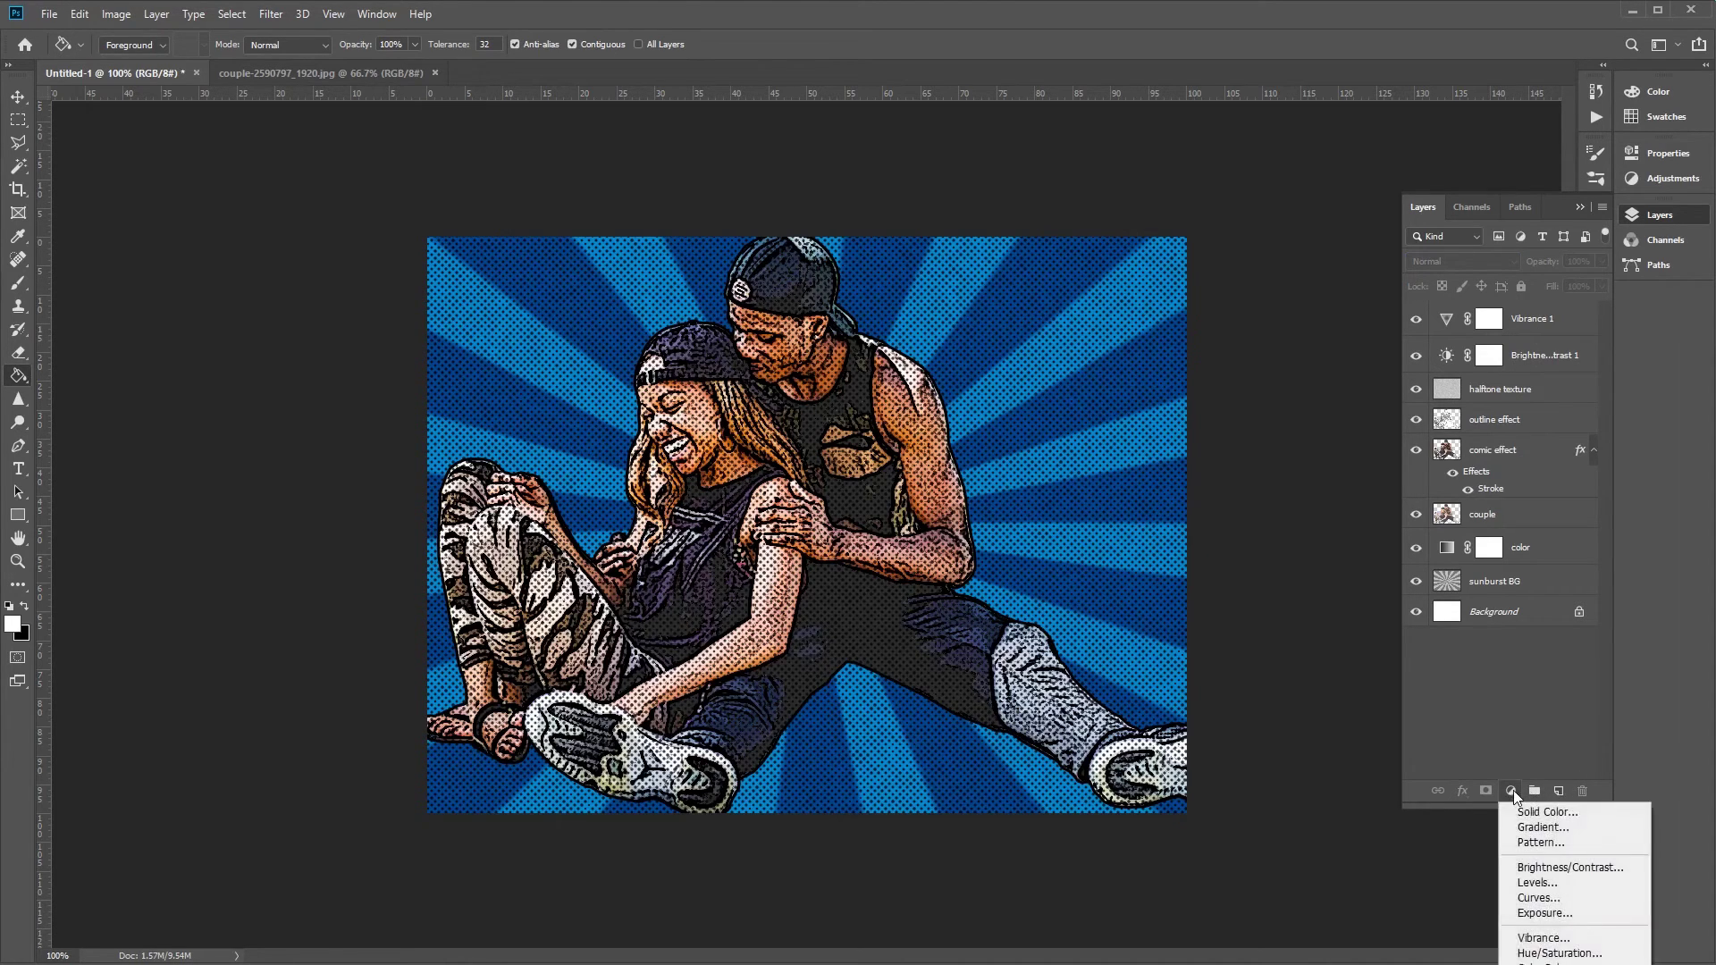
{"action": "left_click", "coordinate": [1572, 873]}
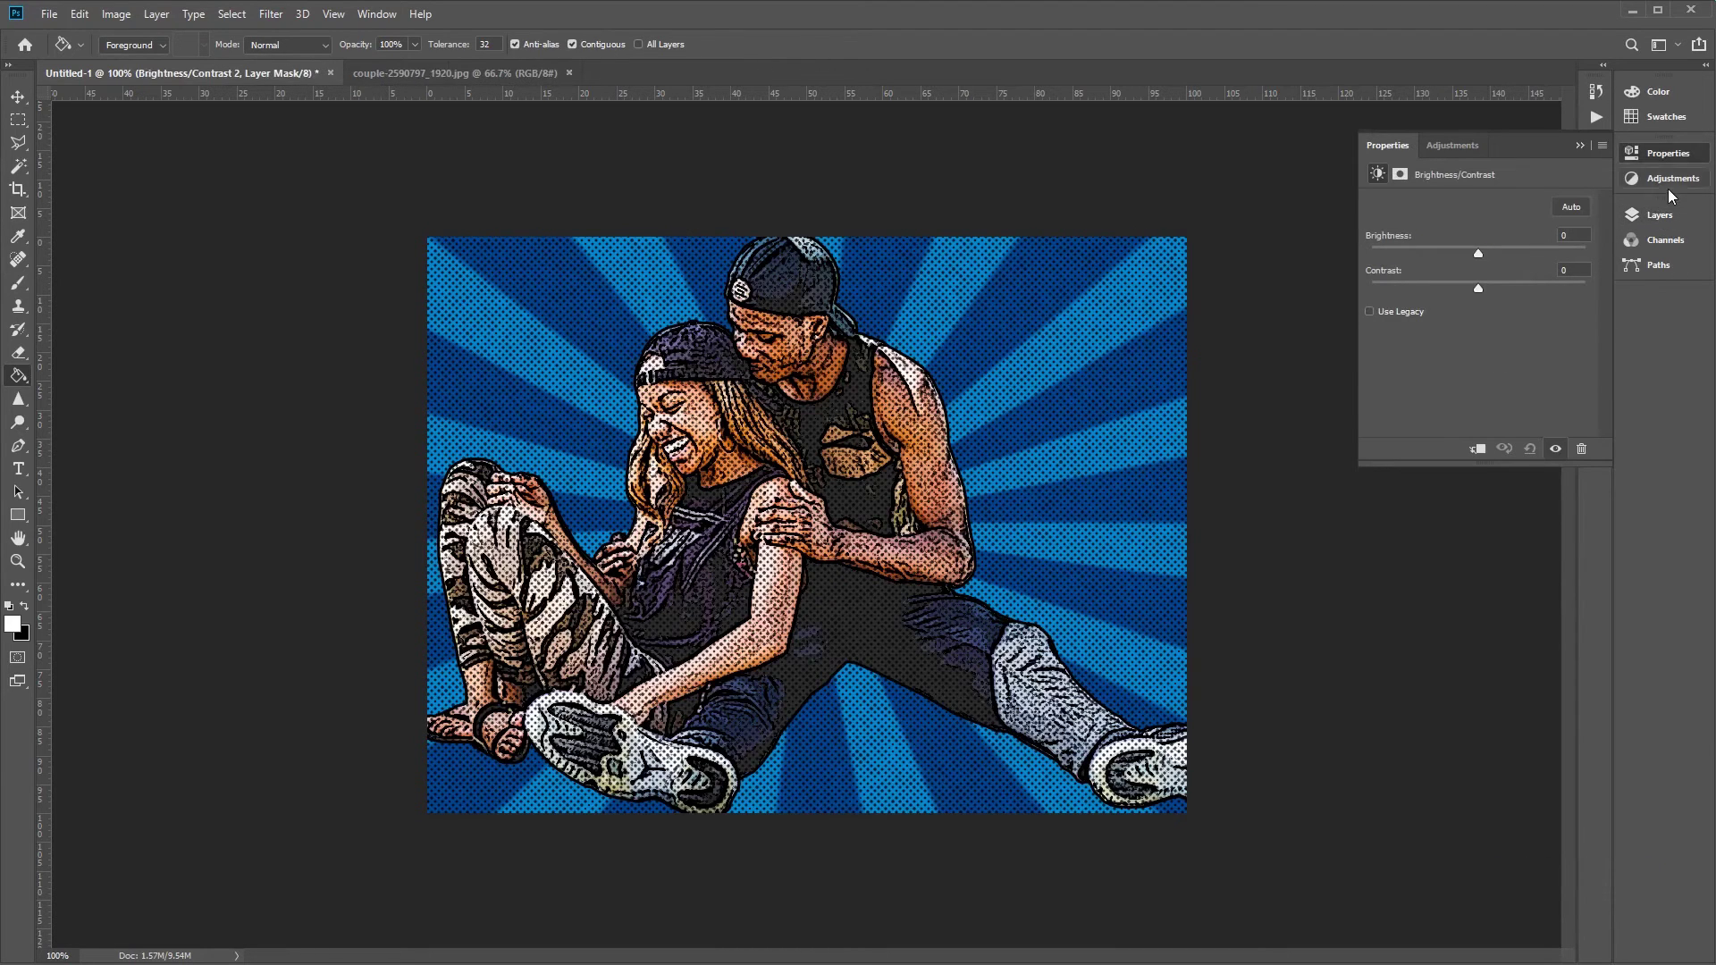
{"action": "left_click", "coordinate": [1659, 216]}
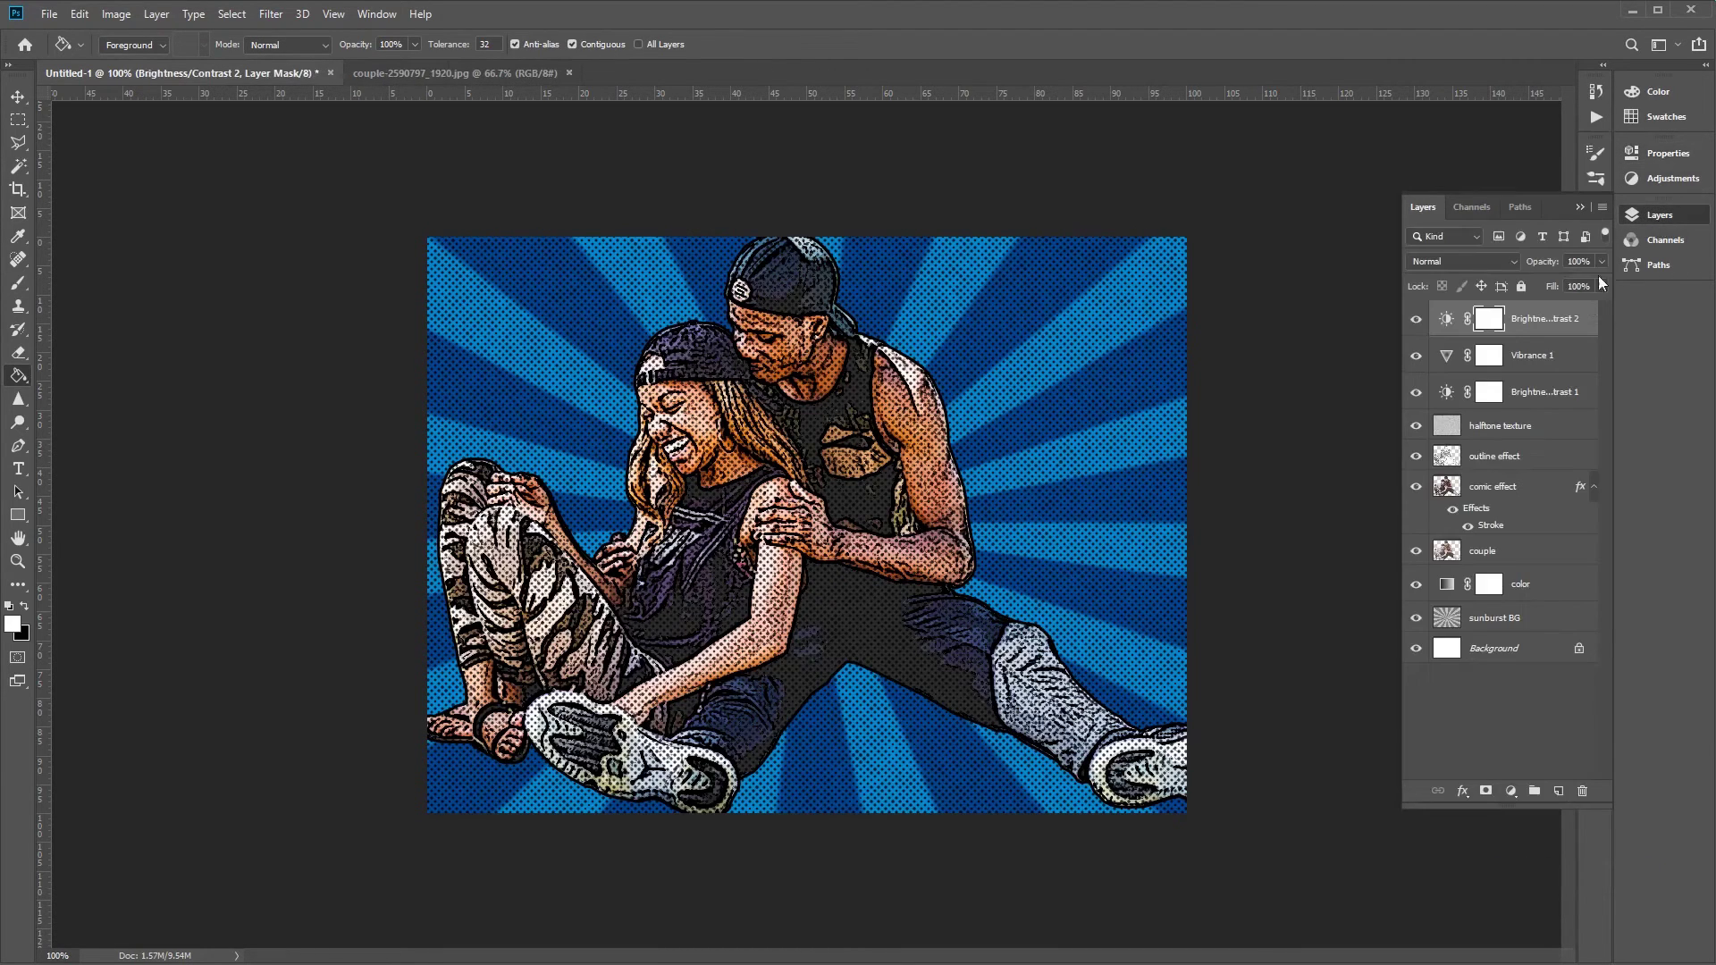
{"action": "left_click", "coordinate": [1524, 328]}
{"action": "left_click", "coordinate": [1654, 177]}
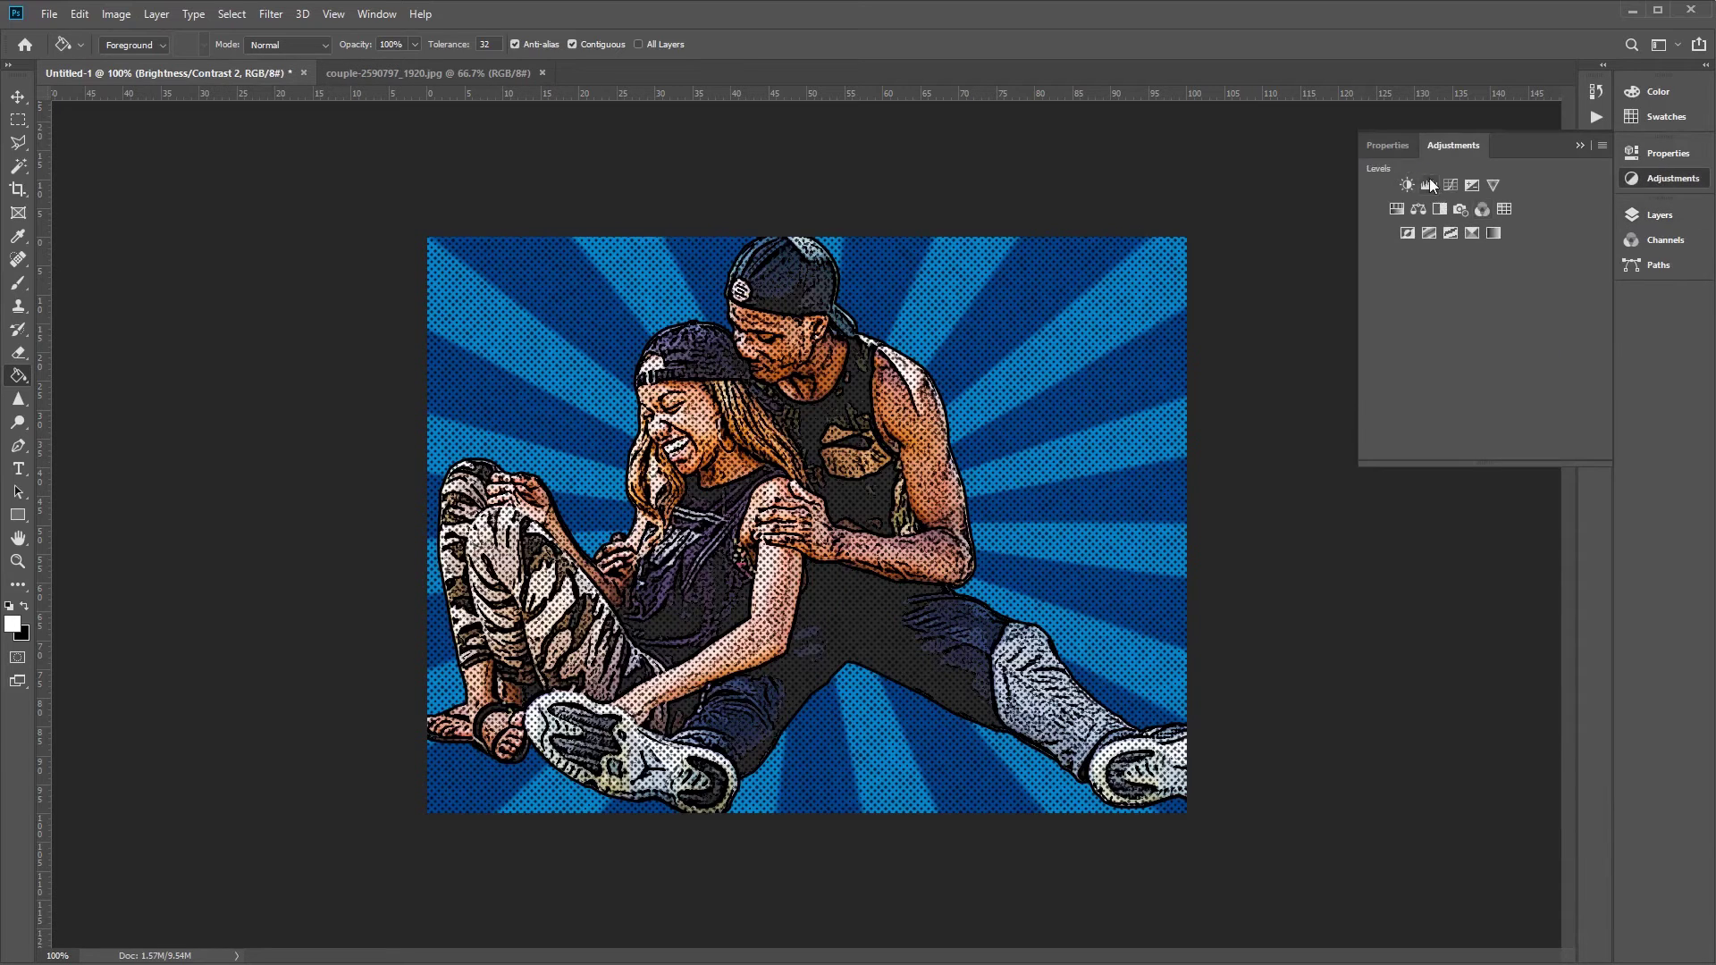
{"action": "left_click", "coordinate": [1387, 146]}
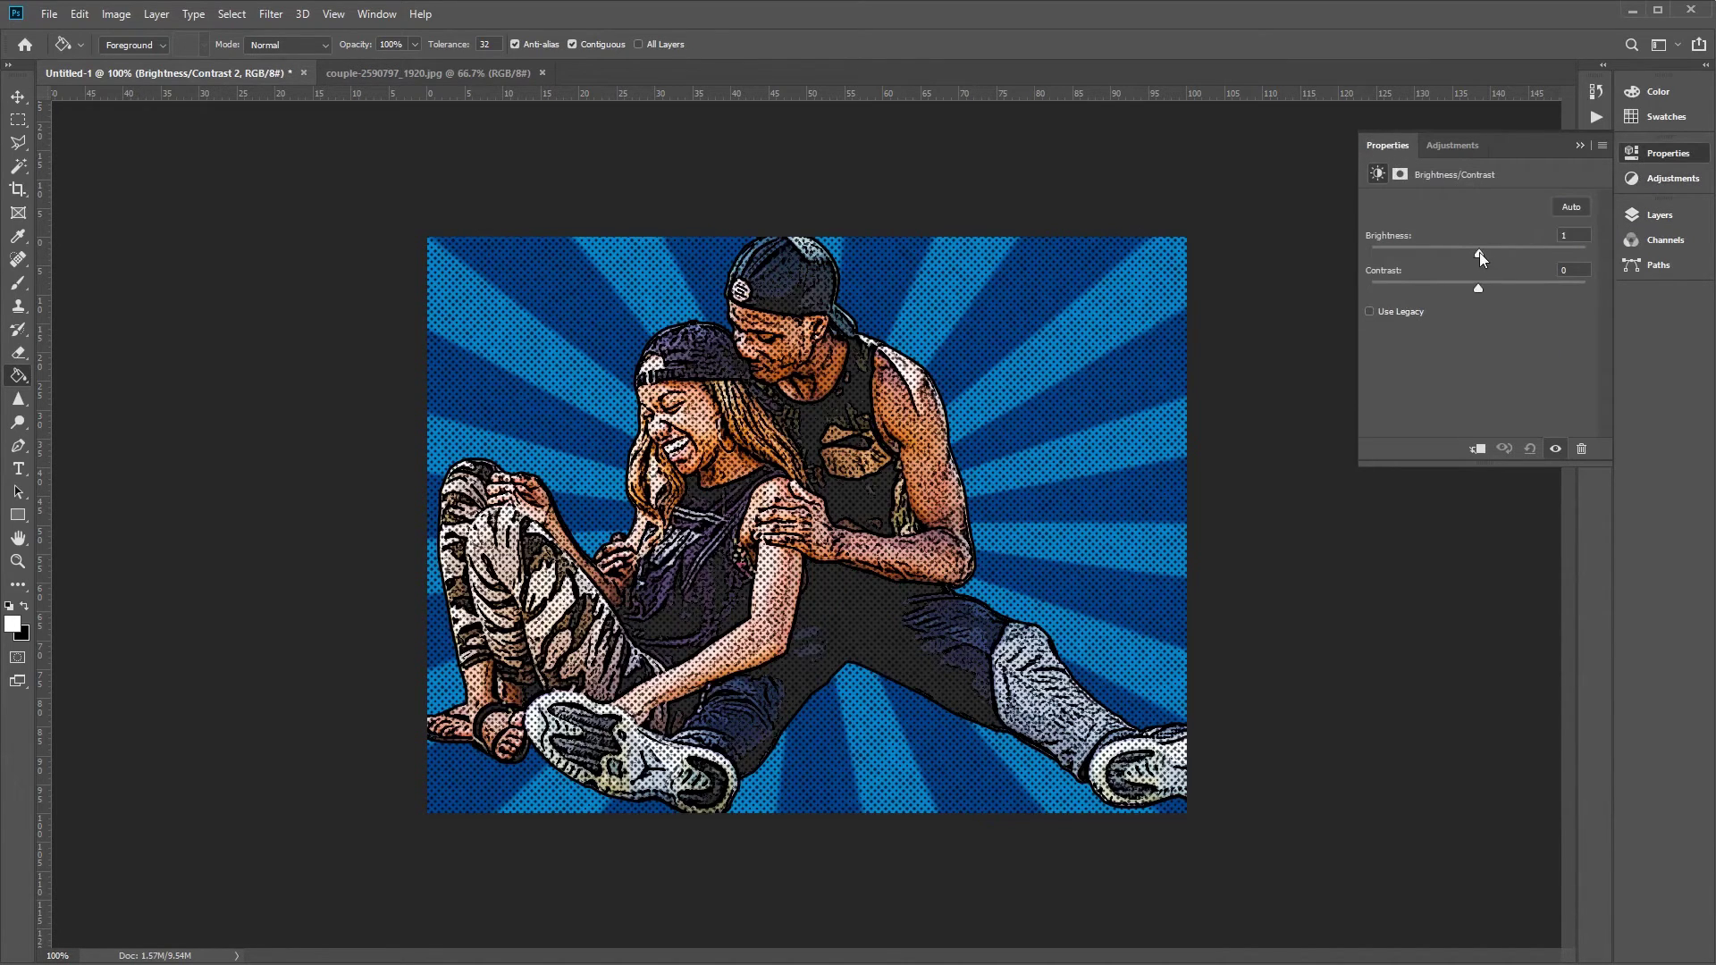
{"action": "left_click_drag", "start_coordinate": [1478, 254], "coordinate": [1485, 288]}
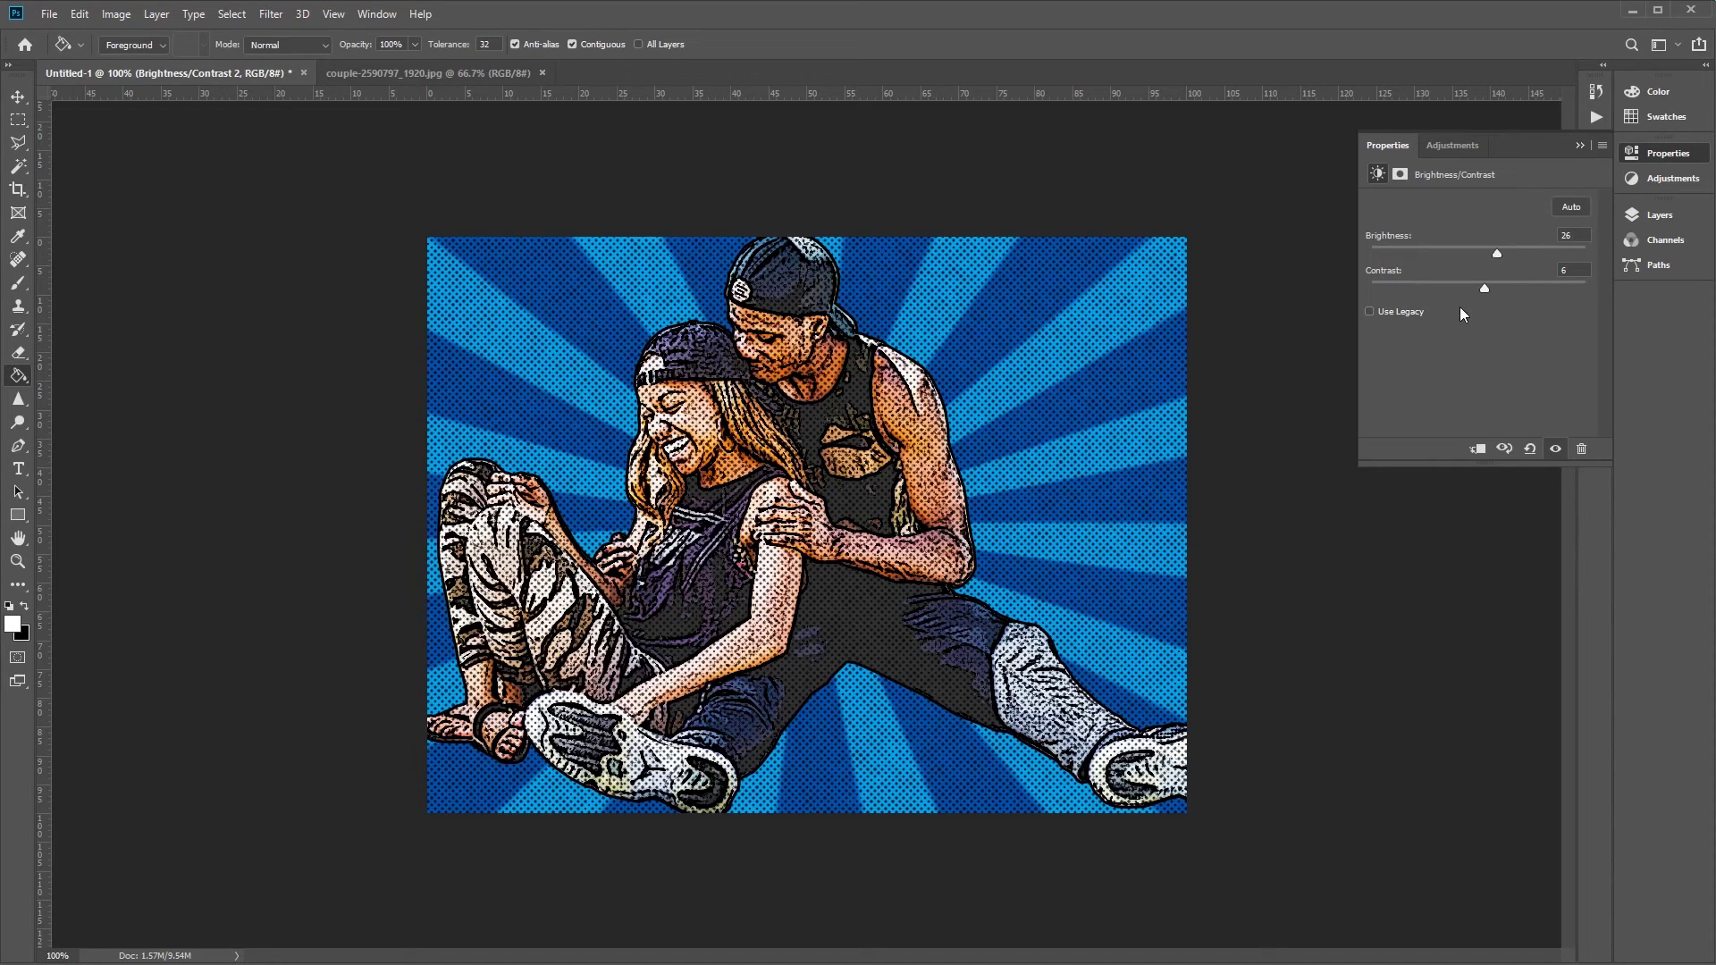
Set up the Ellipse tool in Shape mode with a white fill and no stroke.
{"action": "left_click", "coordinate": [25, 525]}
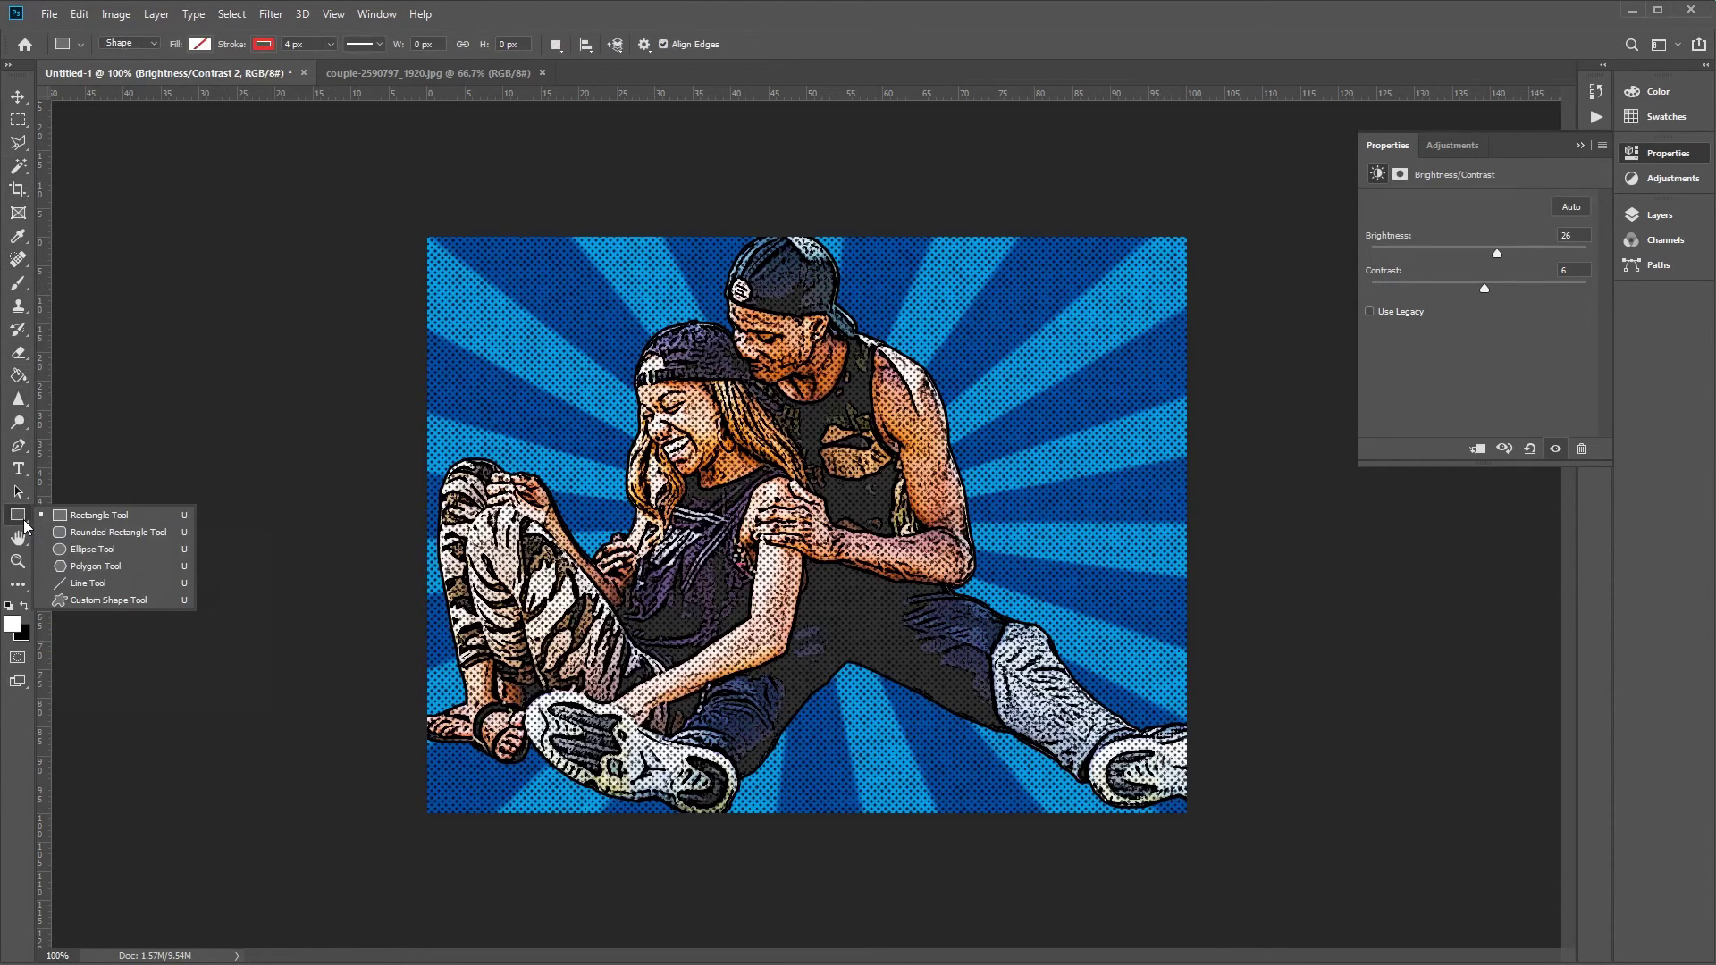
{"action": "left_click", "coordinate": [150, 550]}
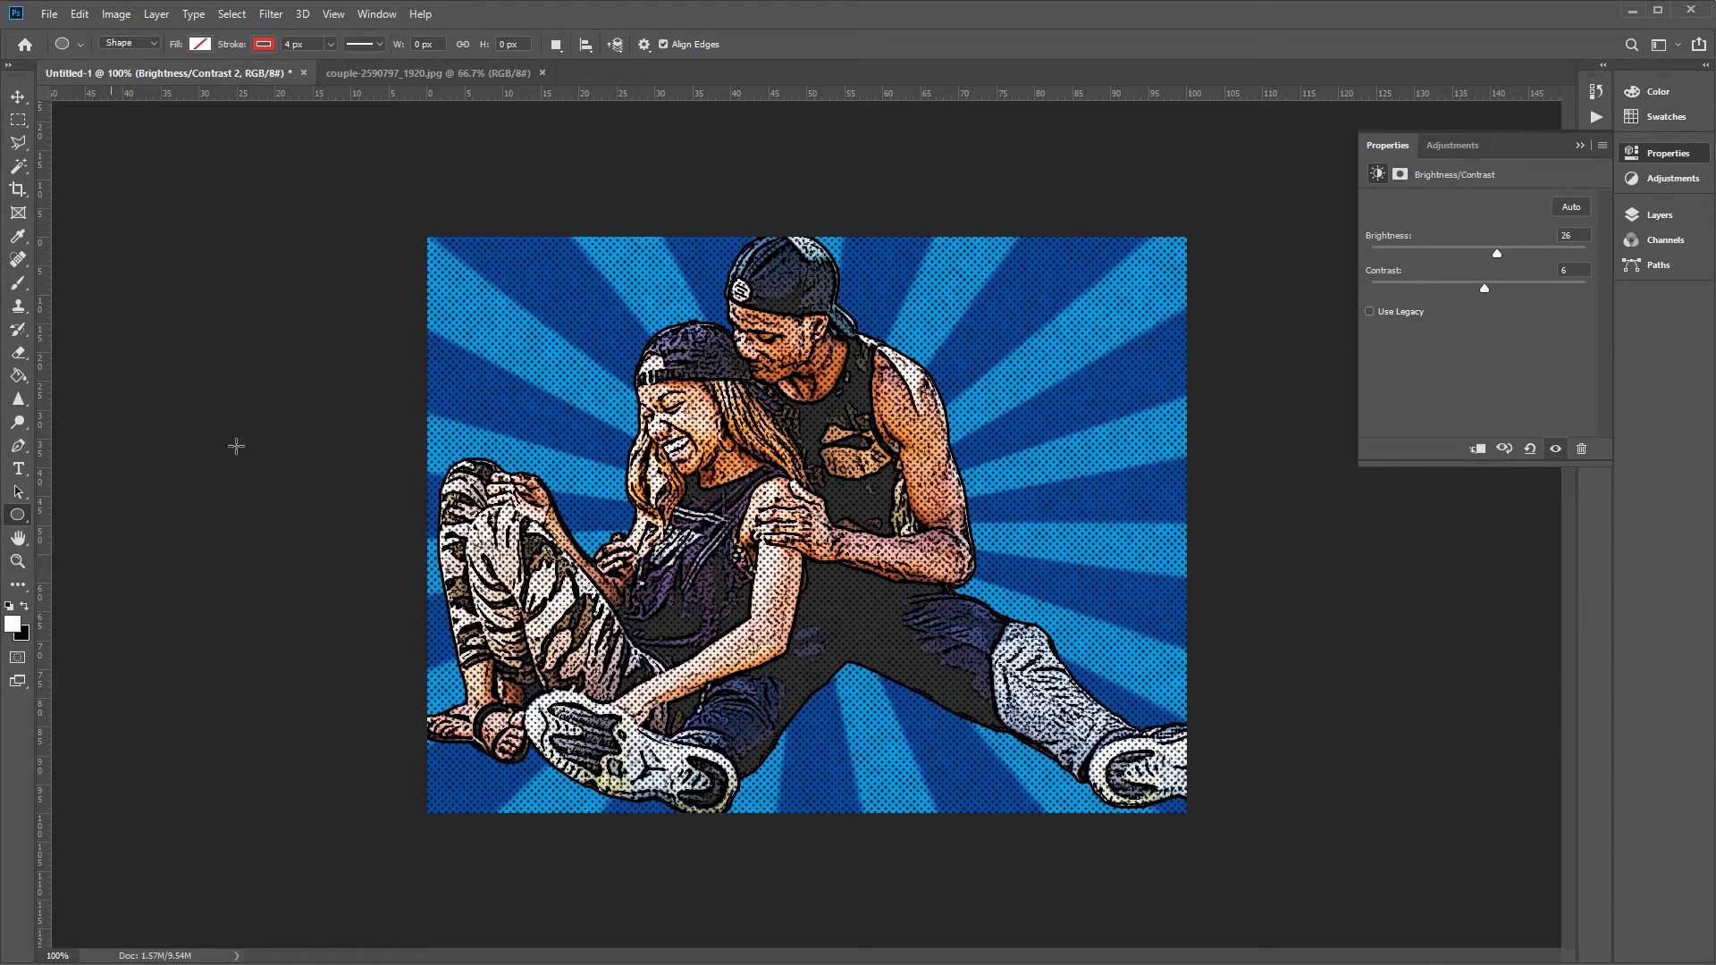
{"action": "left_click", "coordinate": [198, 47]}
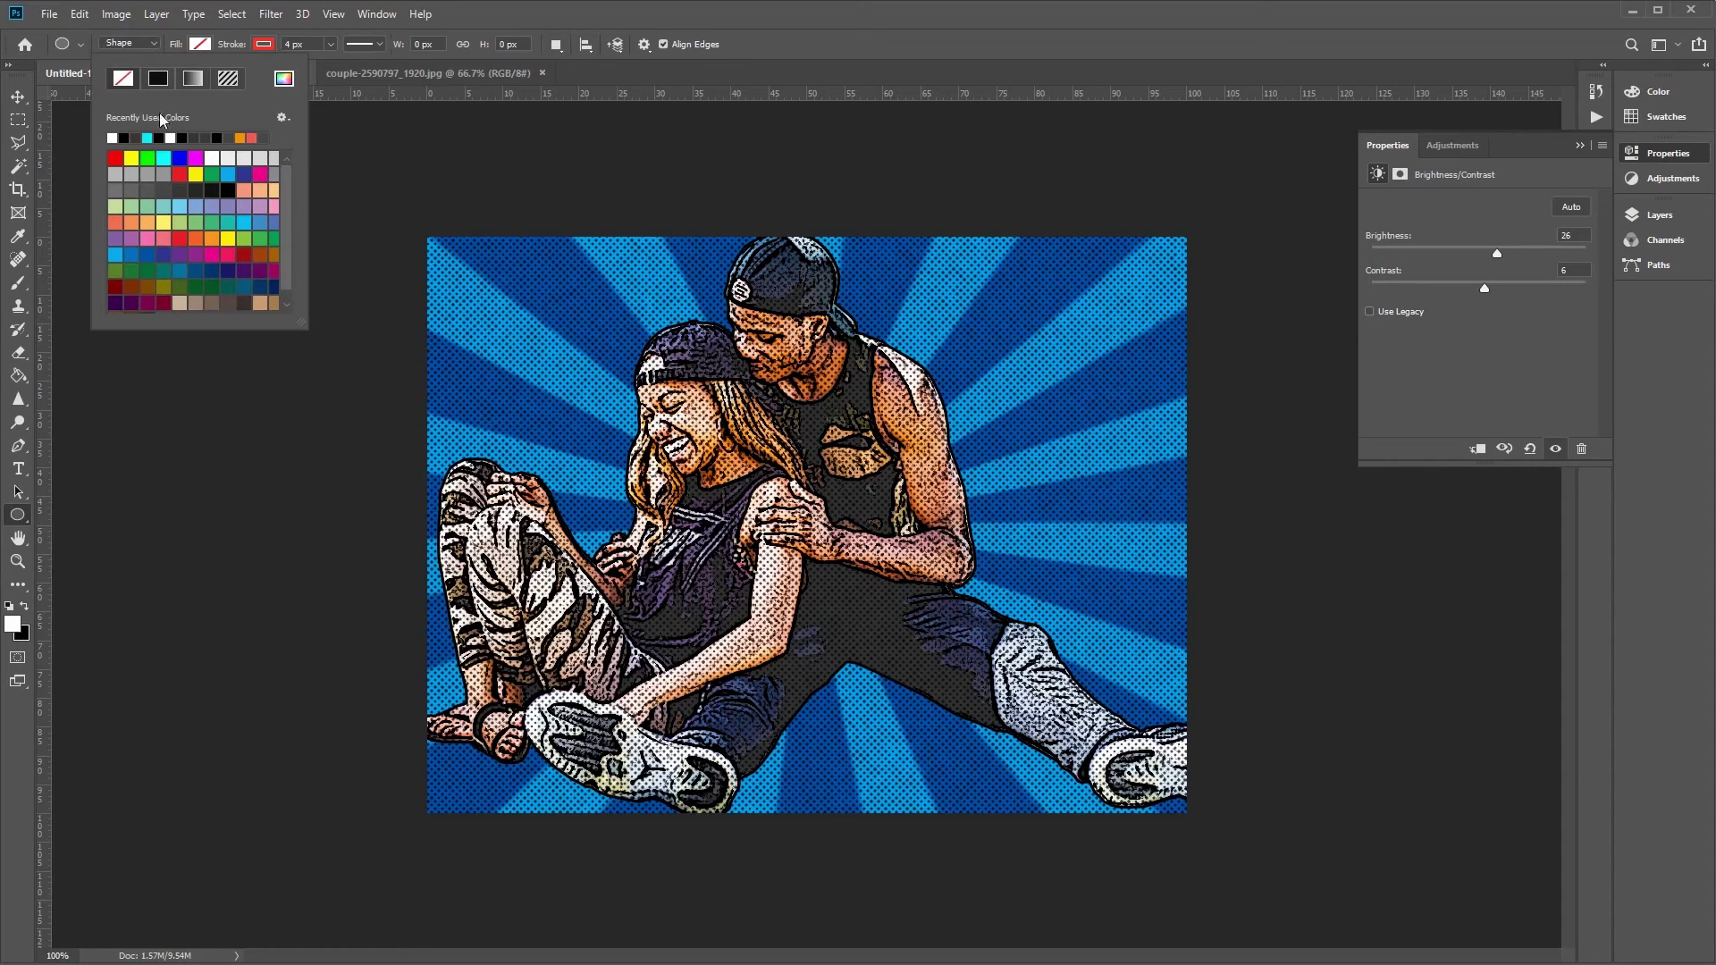
{"action": "left_click", "coordinate": [114, 138]}
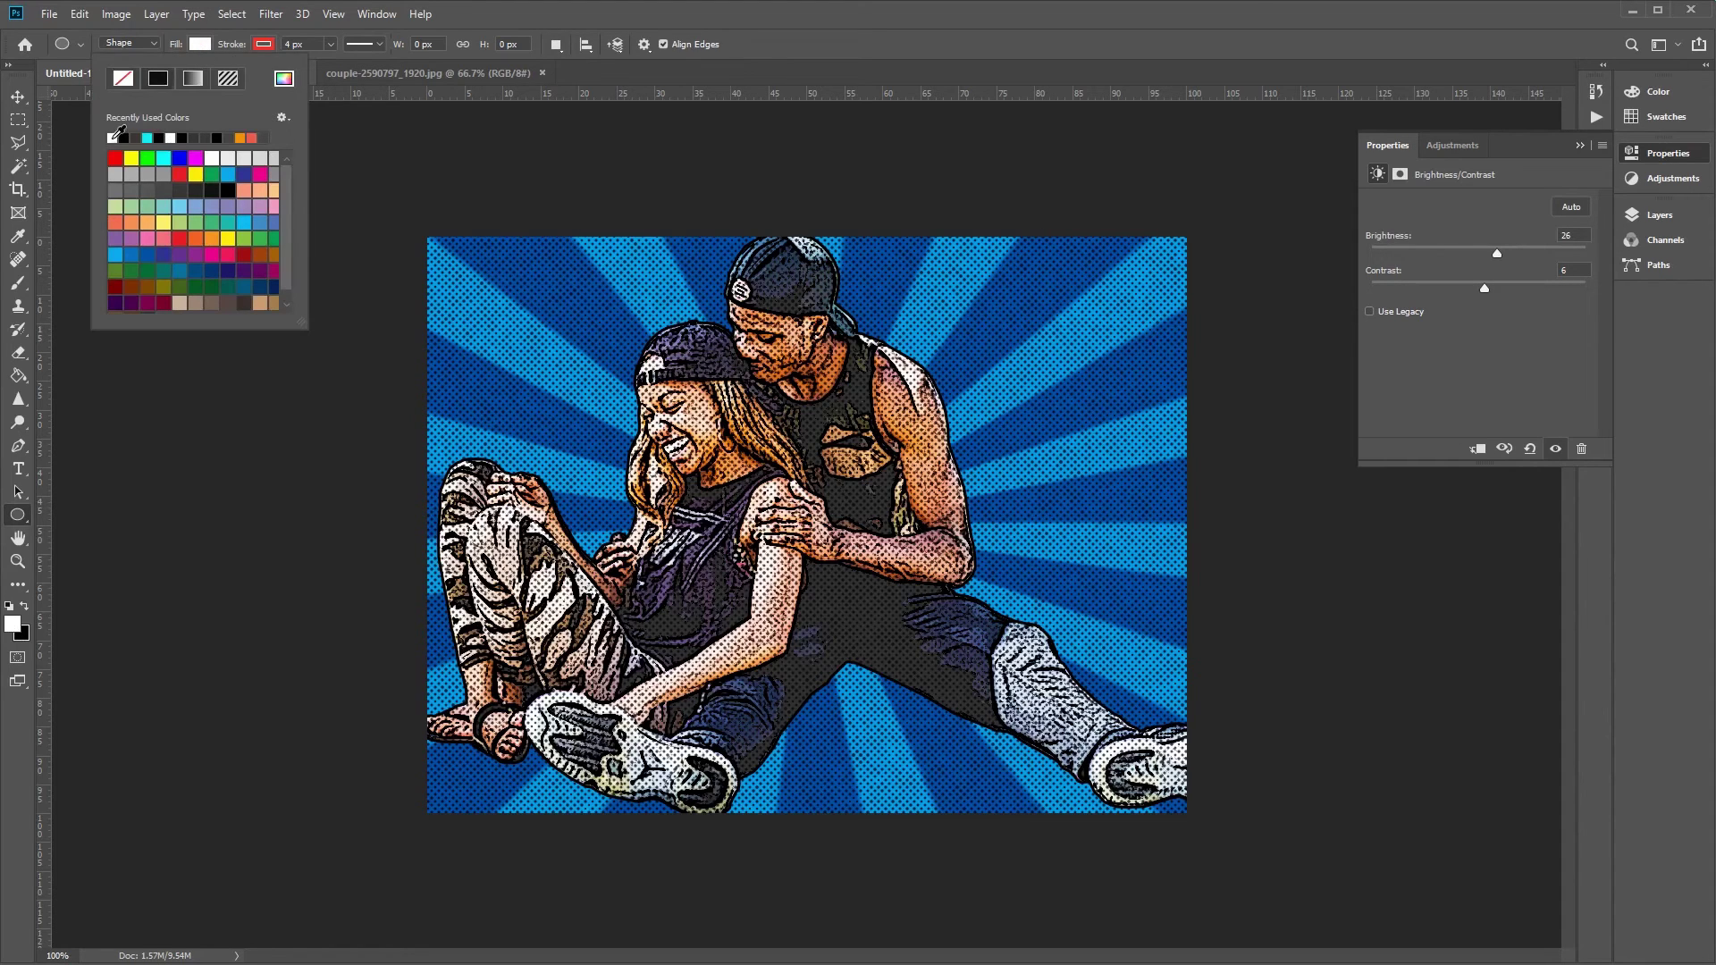
{"action": "left_click", "coordinate": [263, 45]}
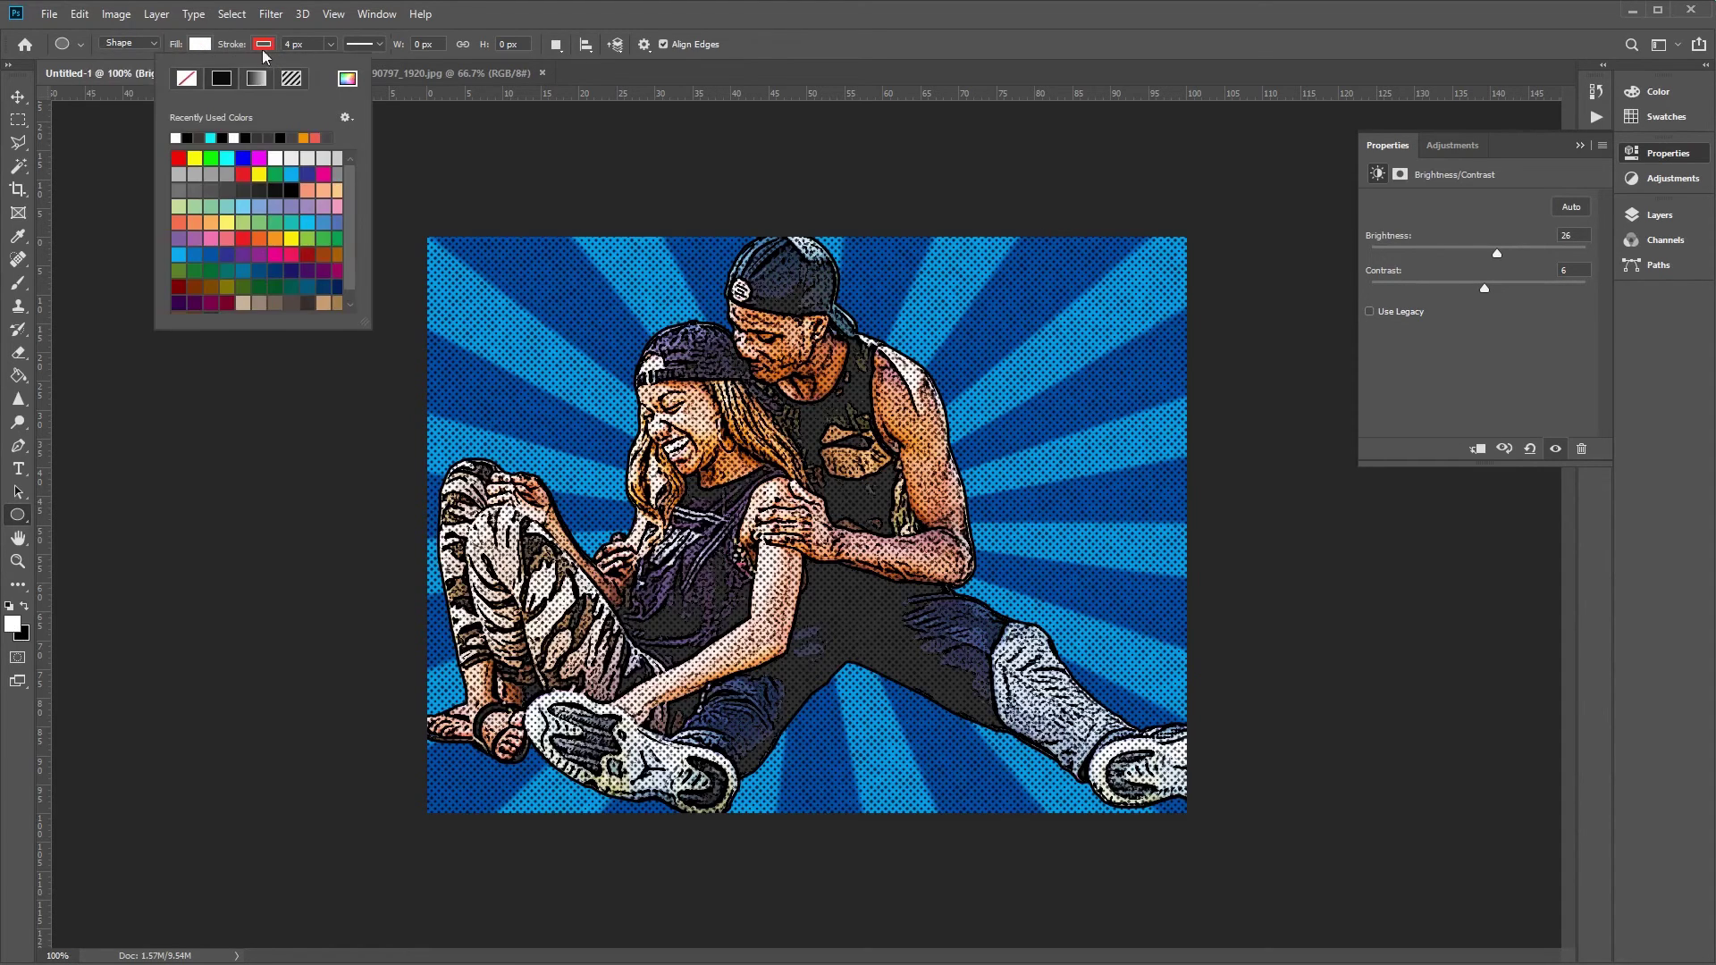
{"action": "left_click", "coordinate": [186, 79]}
{"action": "left_click", "coordinate": [820, 11]}
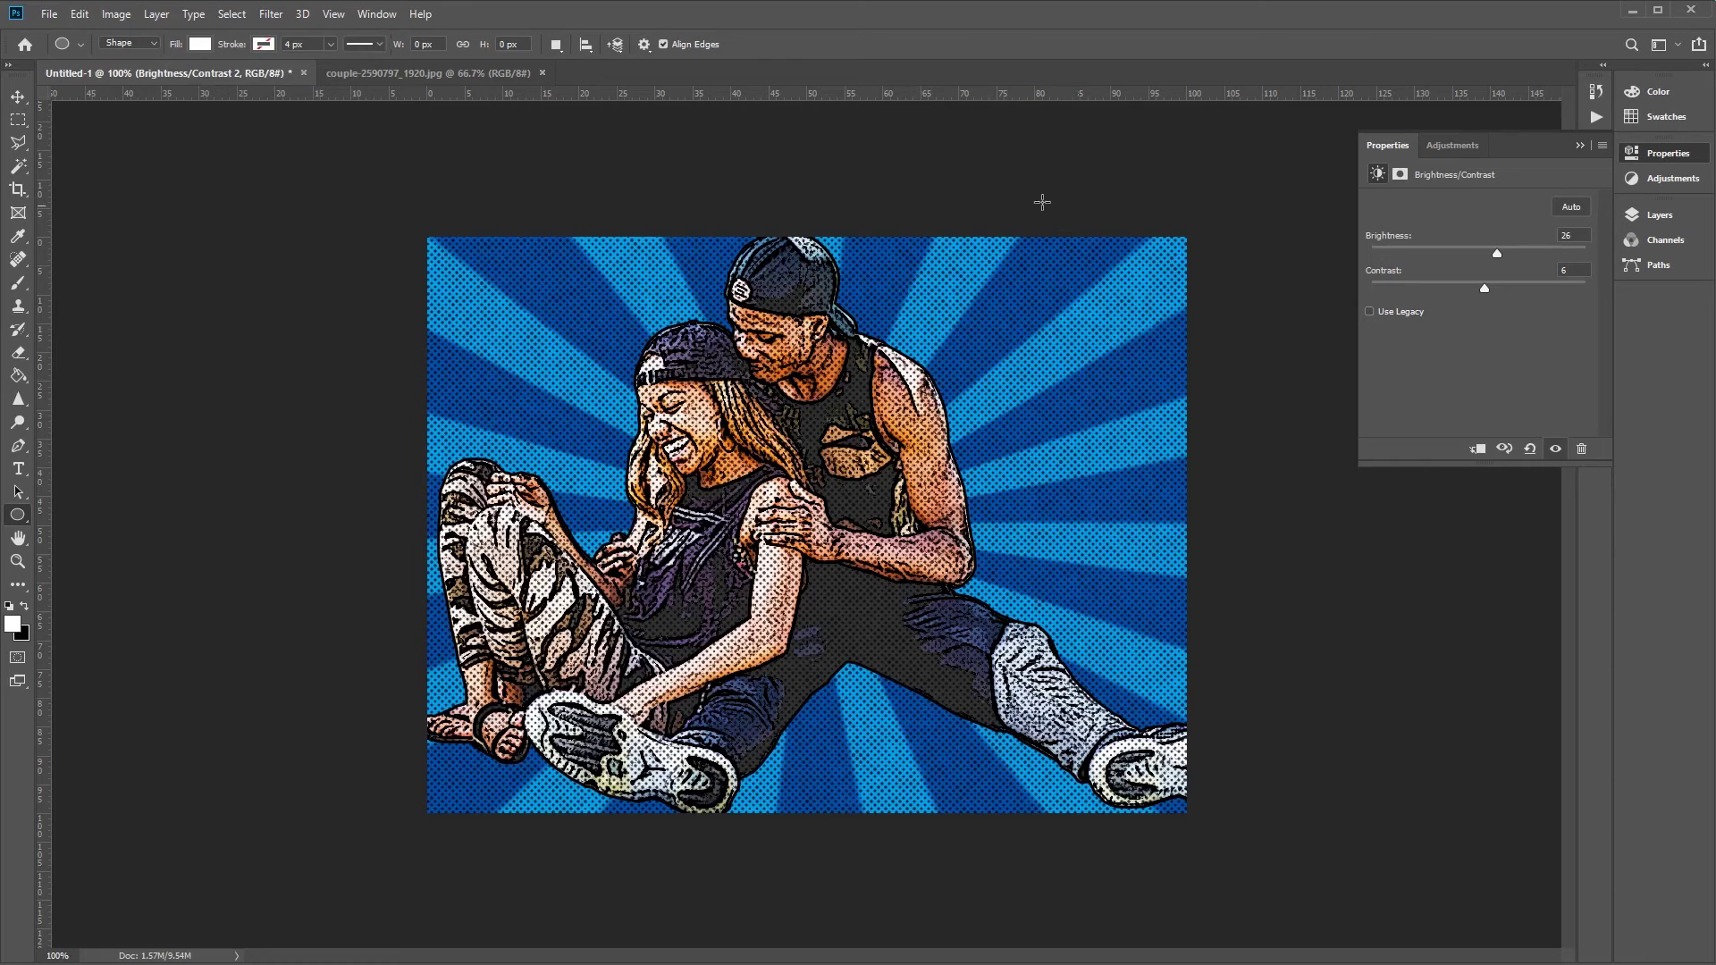
Draw an ellipse about 189 × 116 px right of the man's head, two small circles leading to it, and one about 180 × 114 px beside the woman.
{"action": "left_click_drag", "start_coordinate": [934, 250], "coordinate": [1105, 354]}
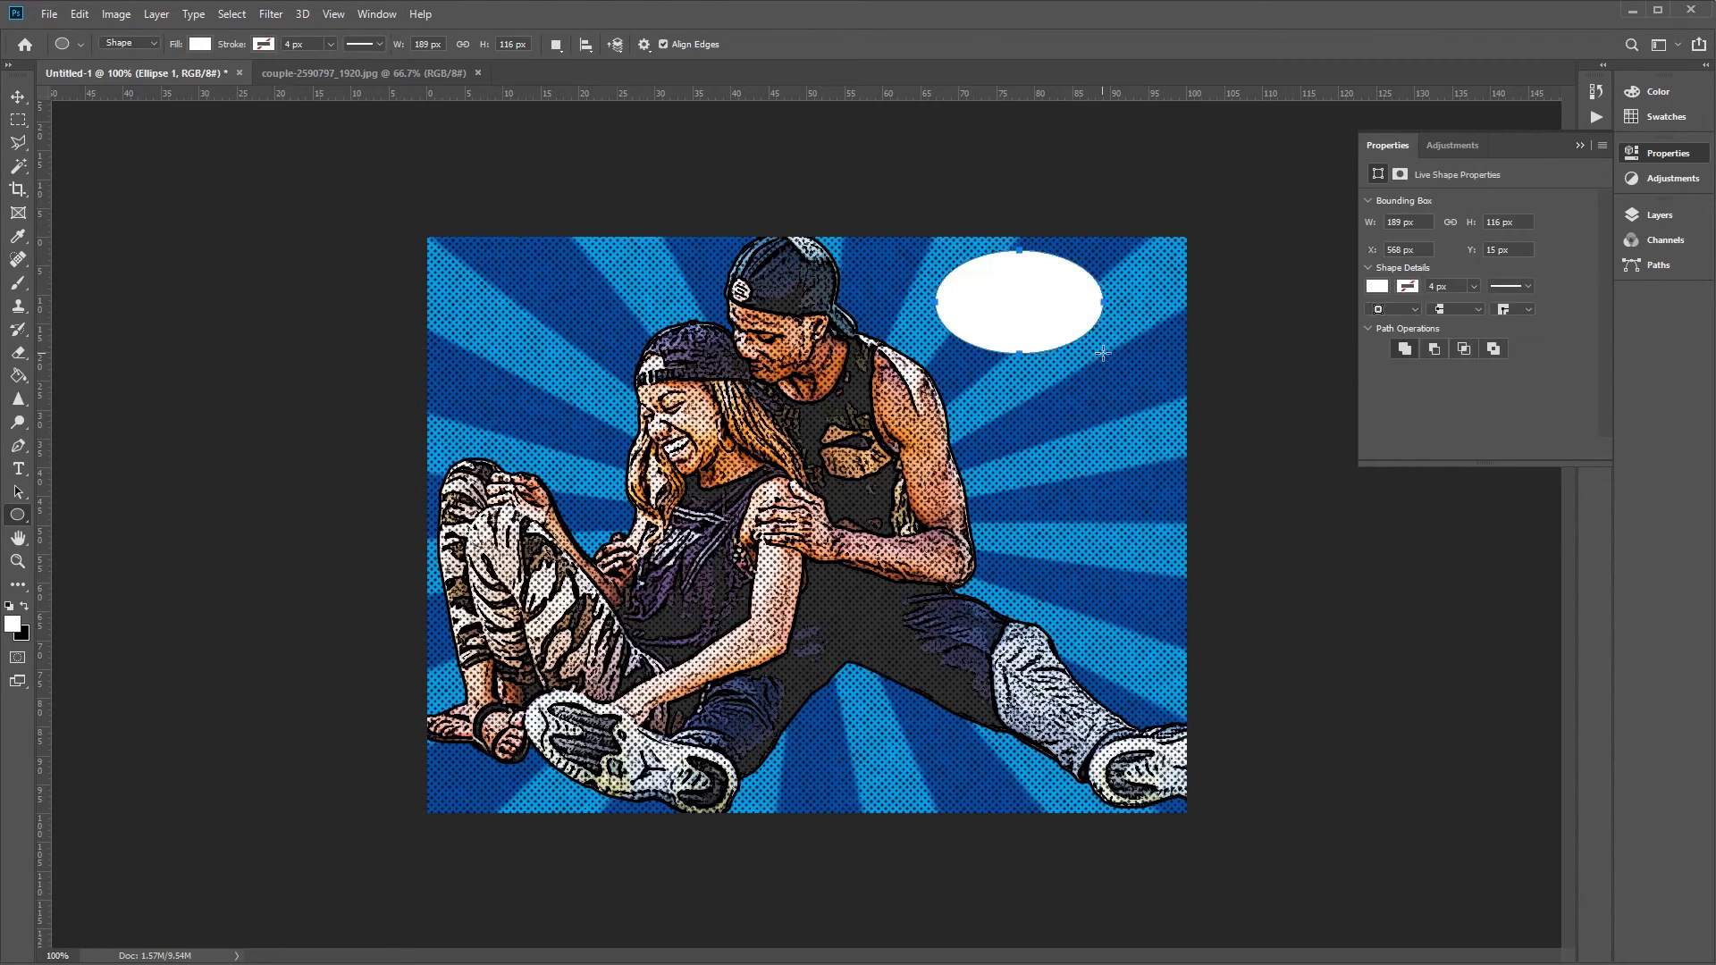
{"action": "left_click_drag", "start_coordinate": [891, 295], "coordinate": [863, 322]}
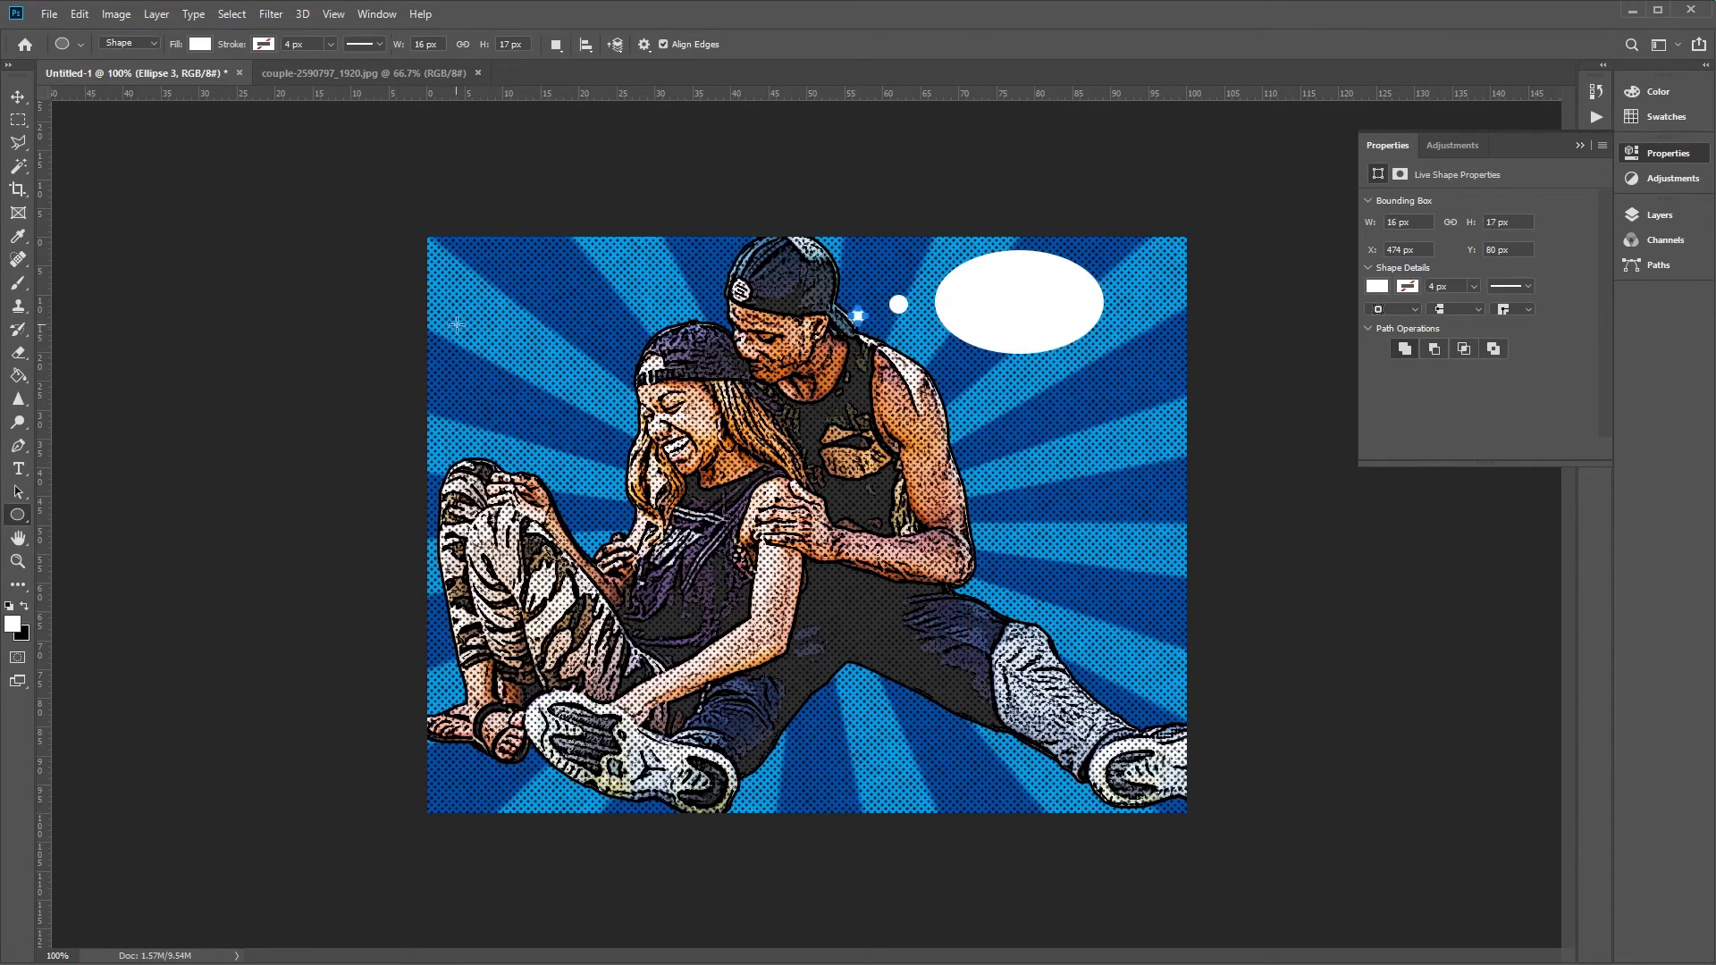
{"action": "left_click_drag", "start_coordinate": [454, 315], "coordinate": [614, 416]}
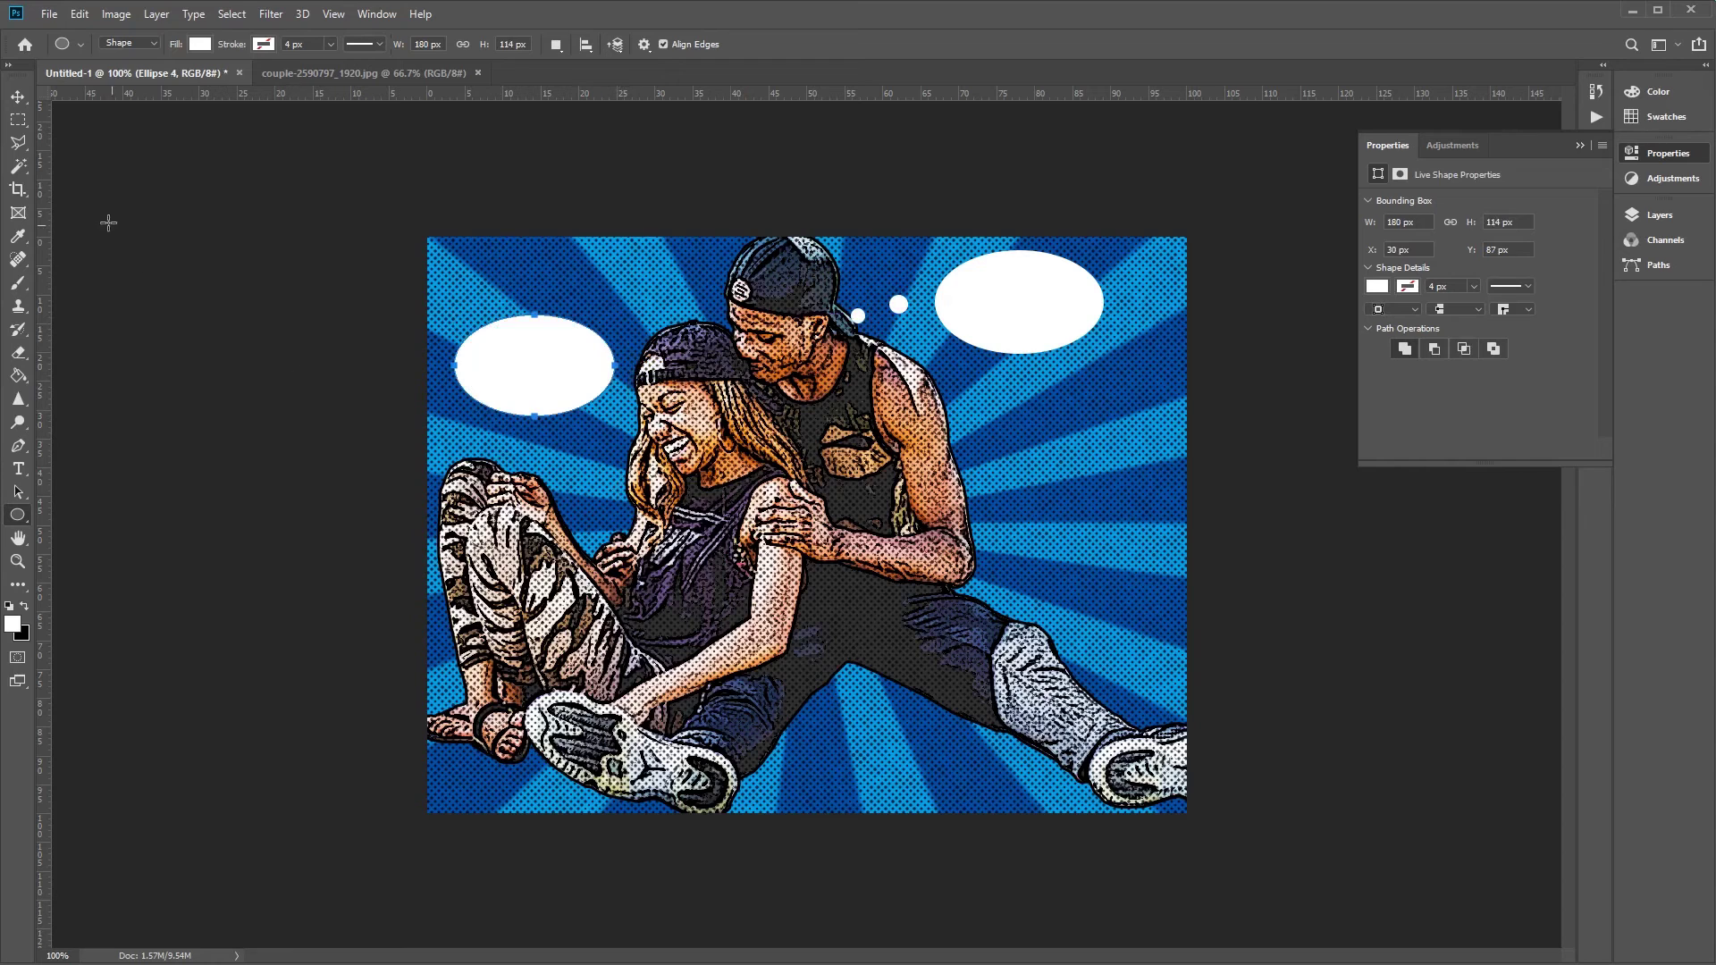
Move the woman's ellipse slightly upward and the man's large ellipse slightly up and to the right.
{"action": "left_click", "coordinate": [17, 101]}
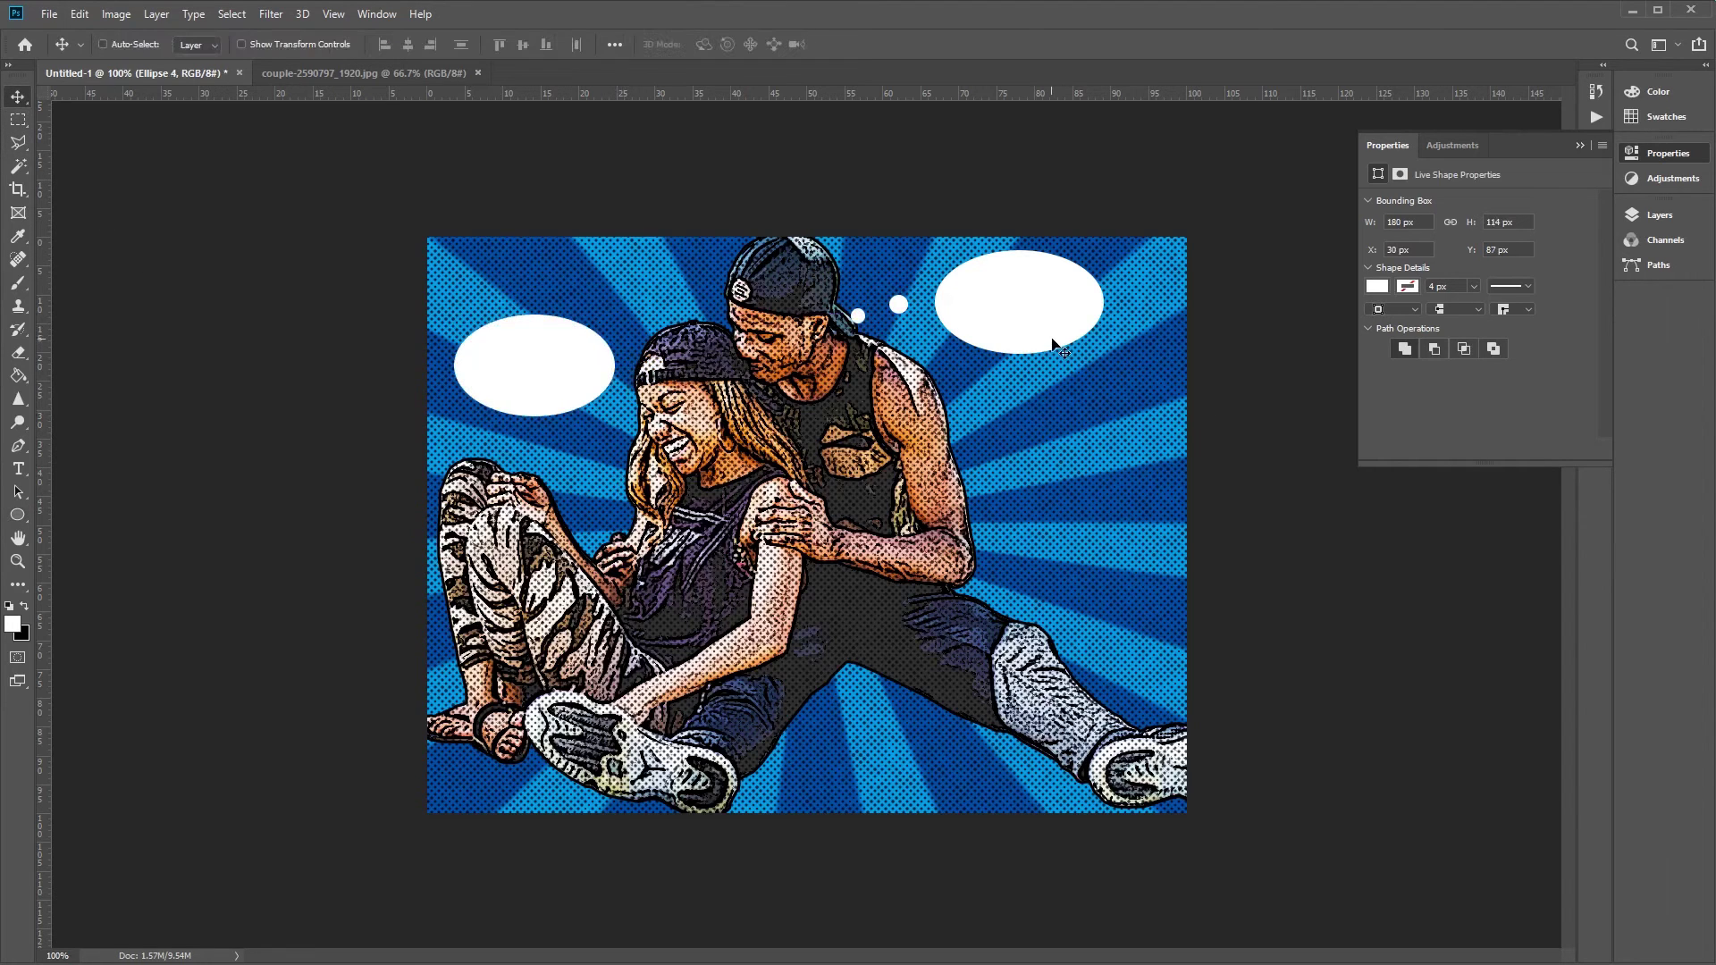
{"action": "left_click_drag", "start_coordinate": [1057, 345], "coordinate": [1056, 330]}
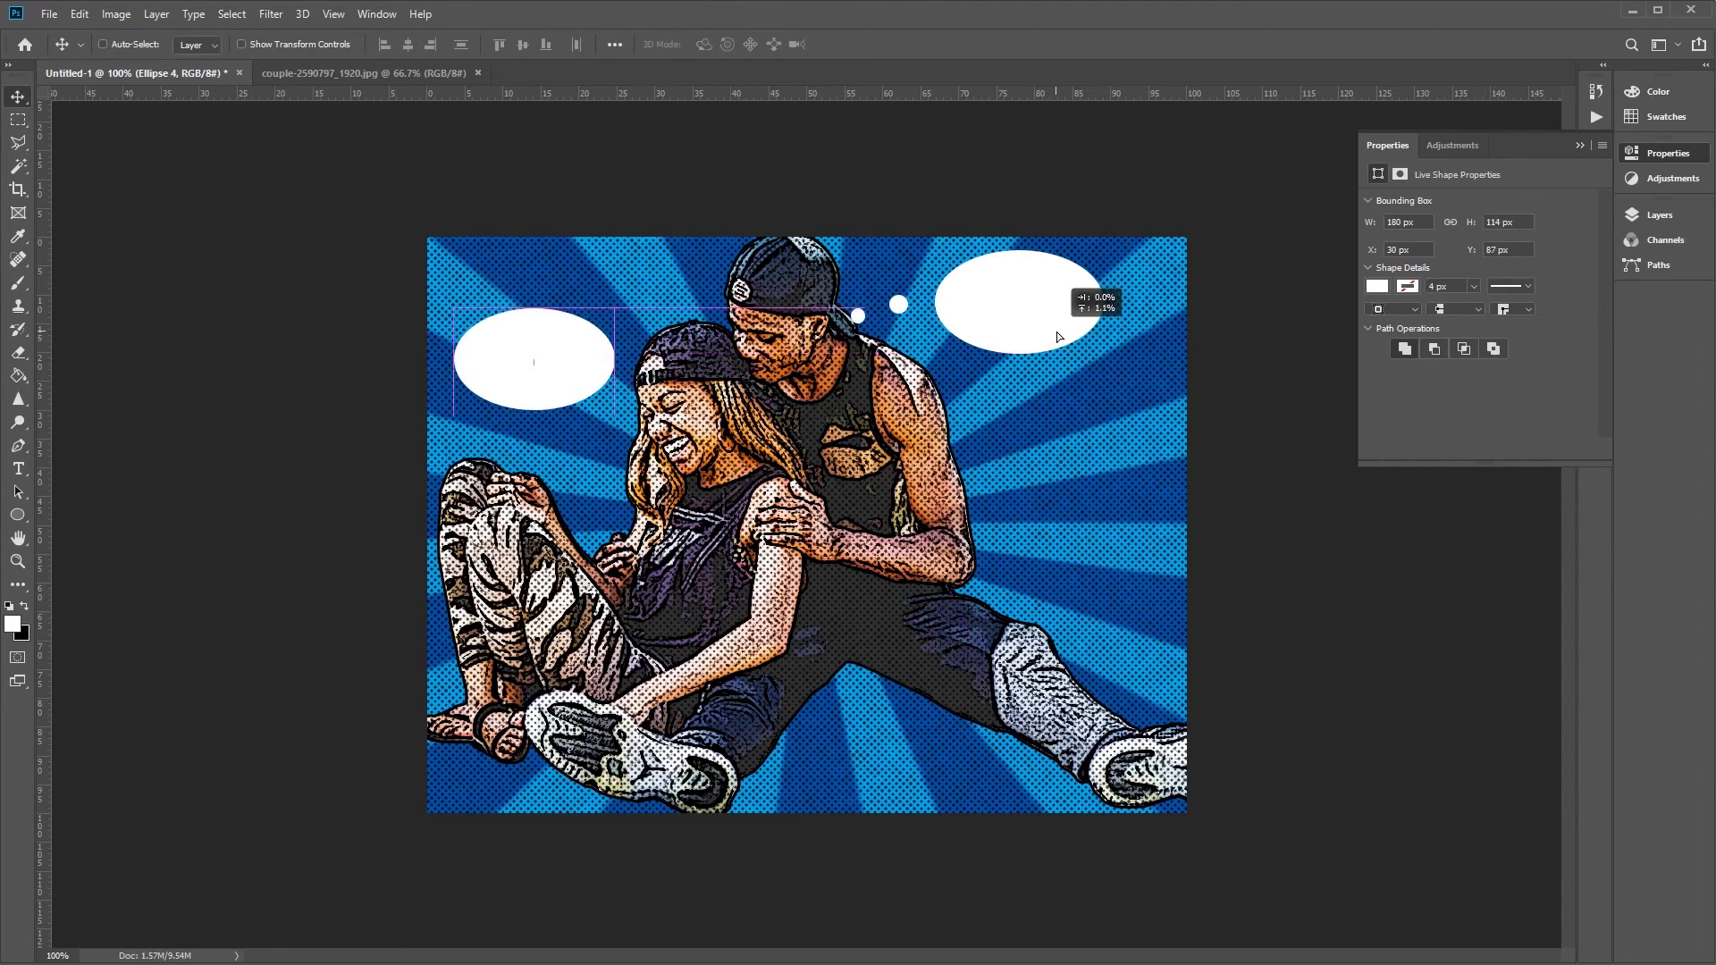
{"action": "left_click", "coordinate": [1659, 214]}
{"action": "left_click", "coordinate": [1530, 380]}
{"action": "left_click", "coordinate": [1512, 407]}
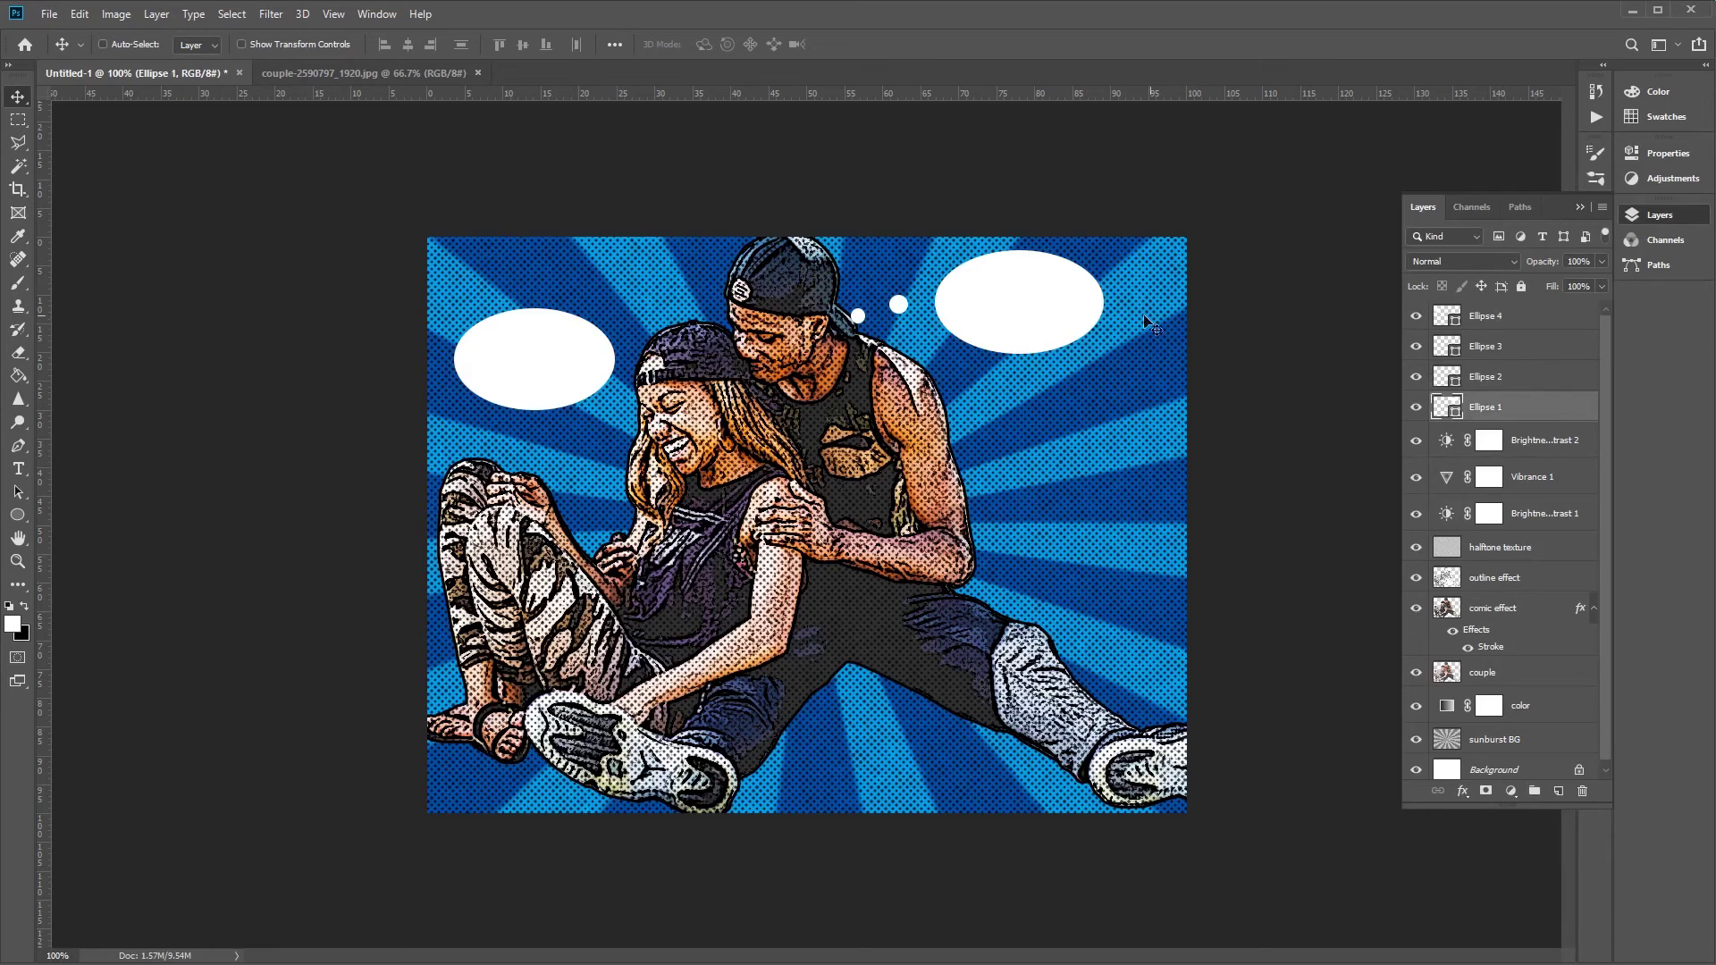
{"action": "left_click_drag", "start_coordinate": [1058, 313], "coordinate": [1072, 305]}
Shift the two small thought-bubble circles to the right, closer to the man's large ellipse.
{"action": "left_click", "coordinate": [1530, 380]}
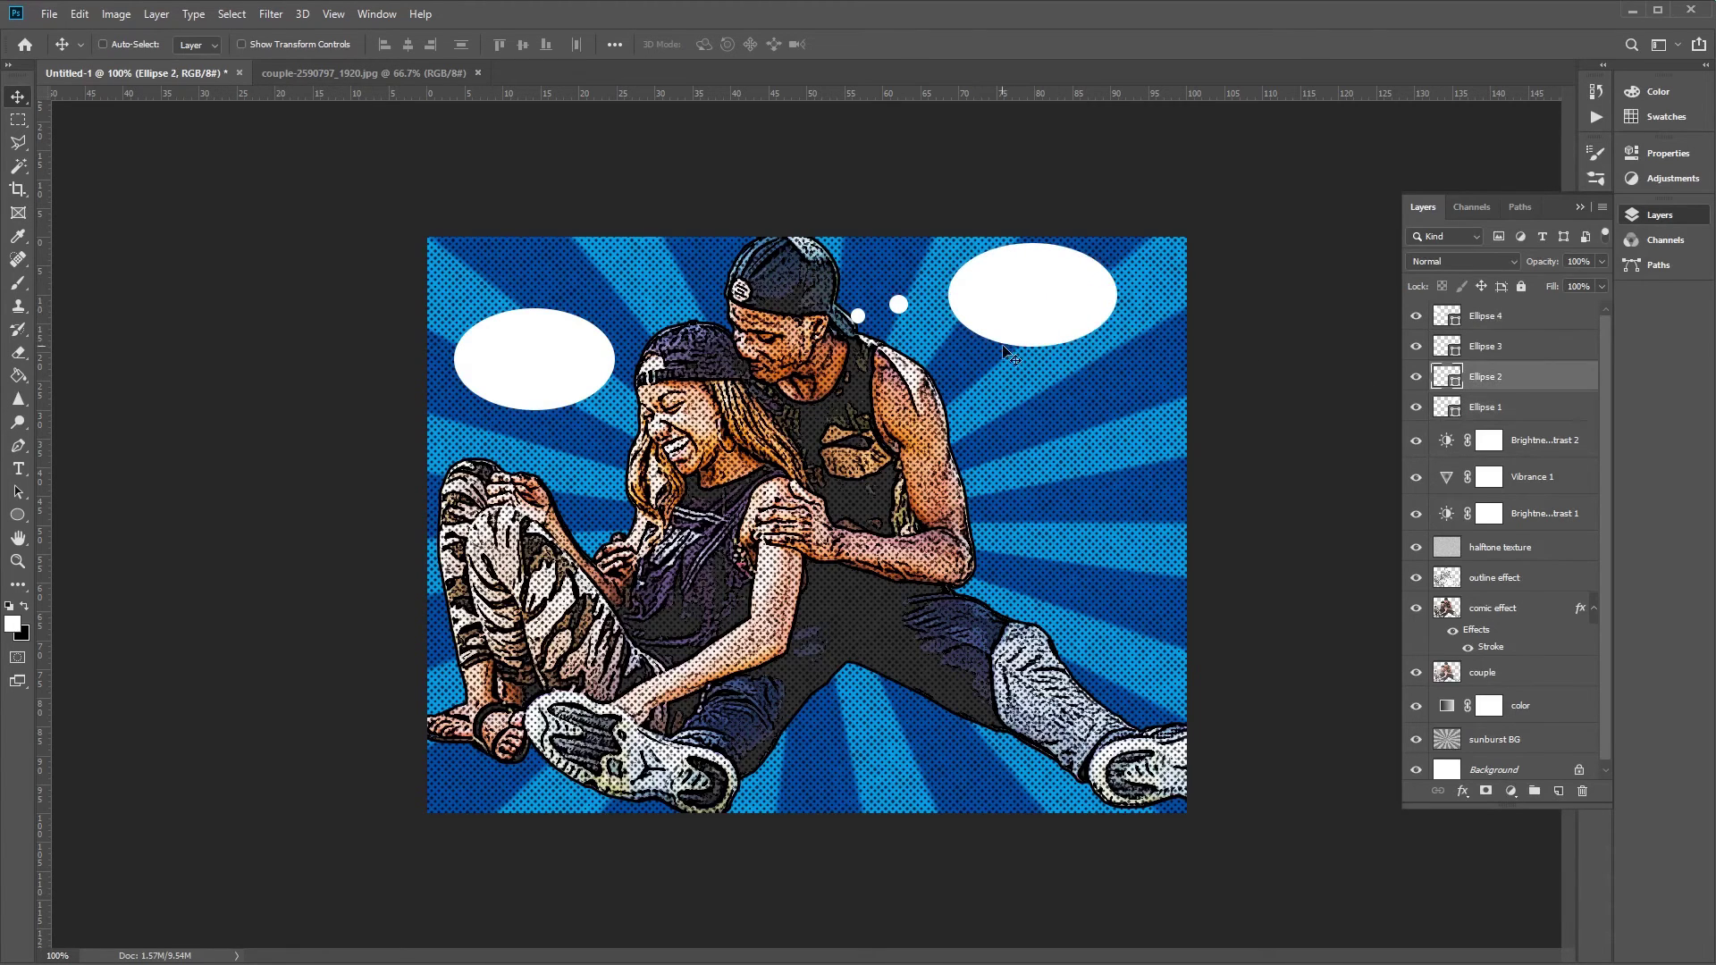
{"action": "left_click_drag", "start_coordinate": [916, 333], "coordinate": [923, 350]}
{"action": "left_click", "coordinate": [1506, 404]}
{"action": "left_click", "coordinate": [1507, 351]}
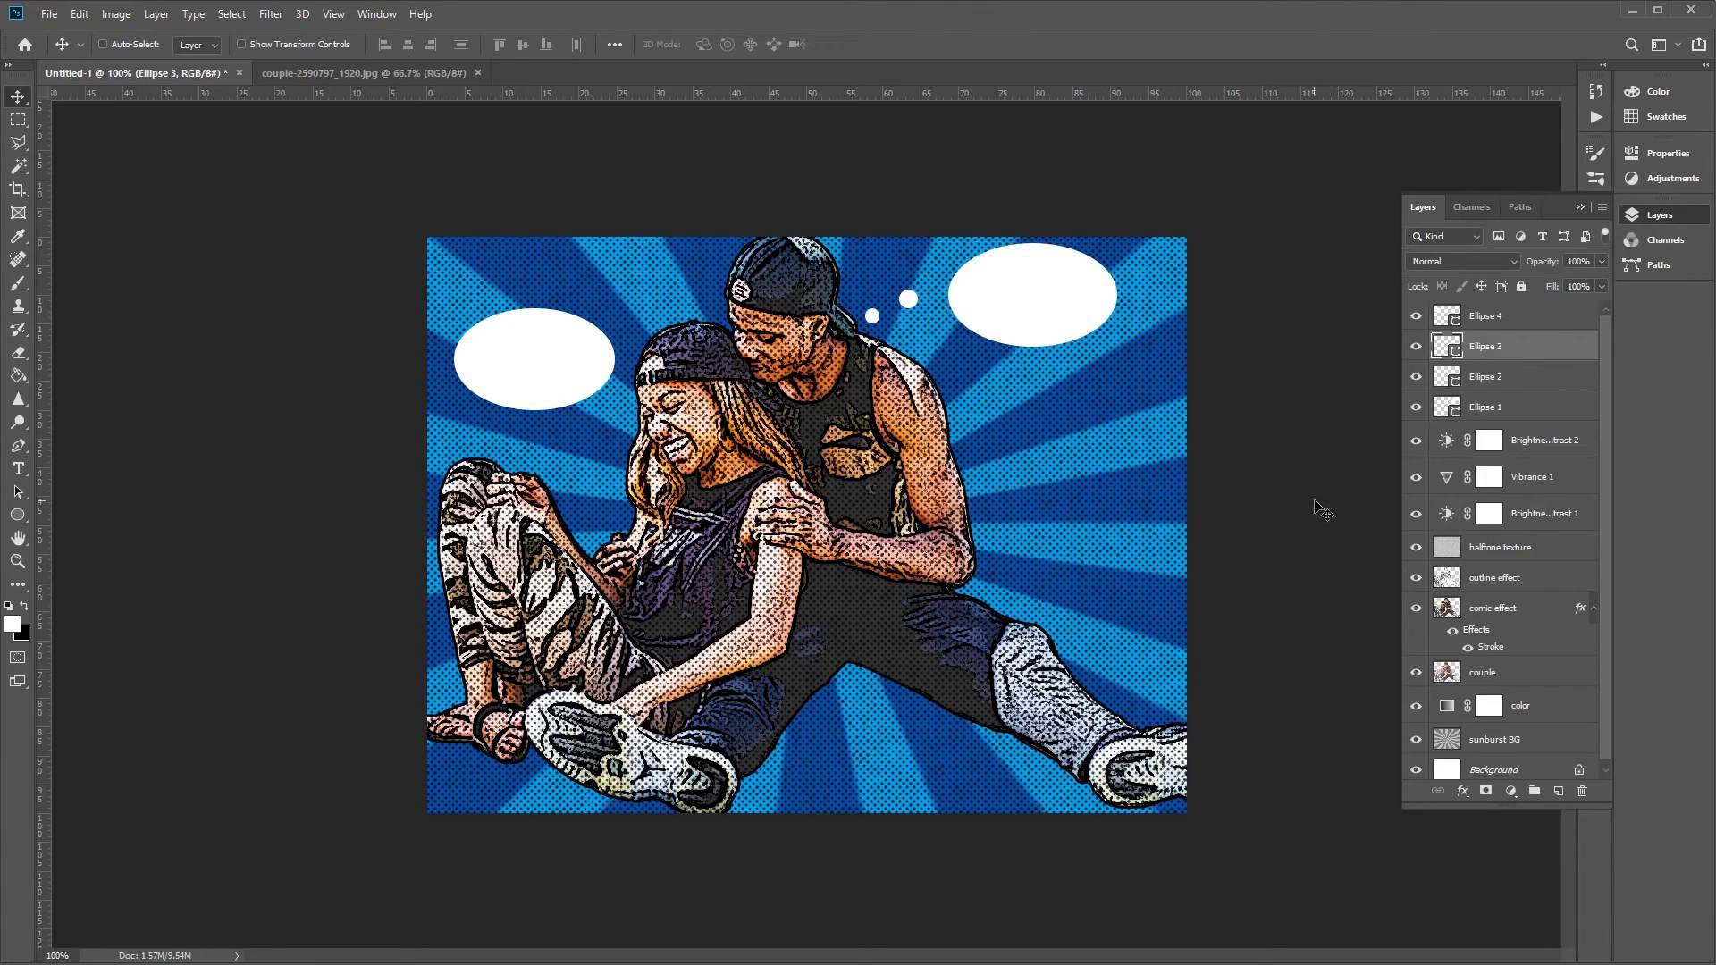
Add a pointed triangular tail with the Pen tool from the woman's ellipse toward her face, turning it into a speech bubble.
{"action": "left_click", "coordinate": [1547, 412]}
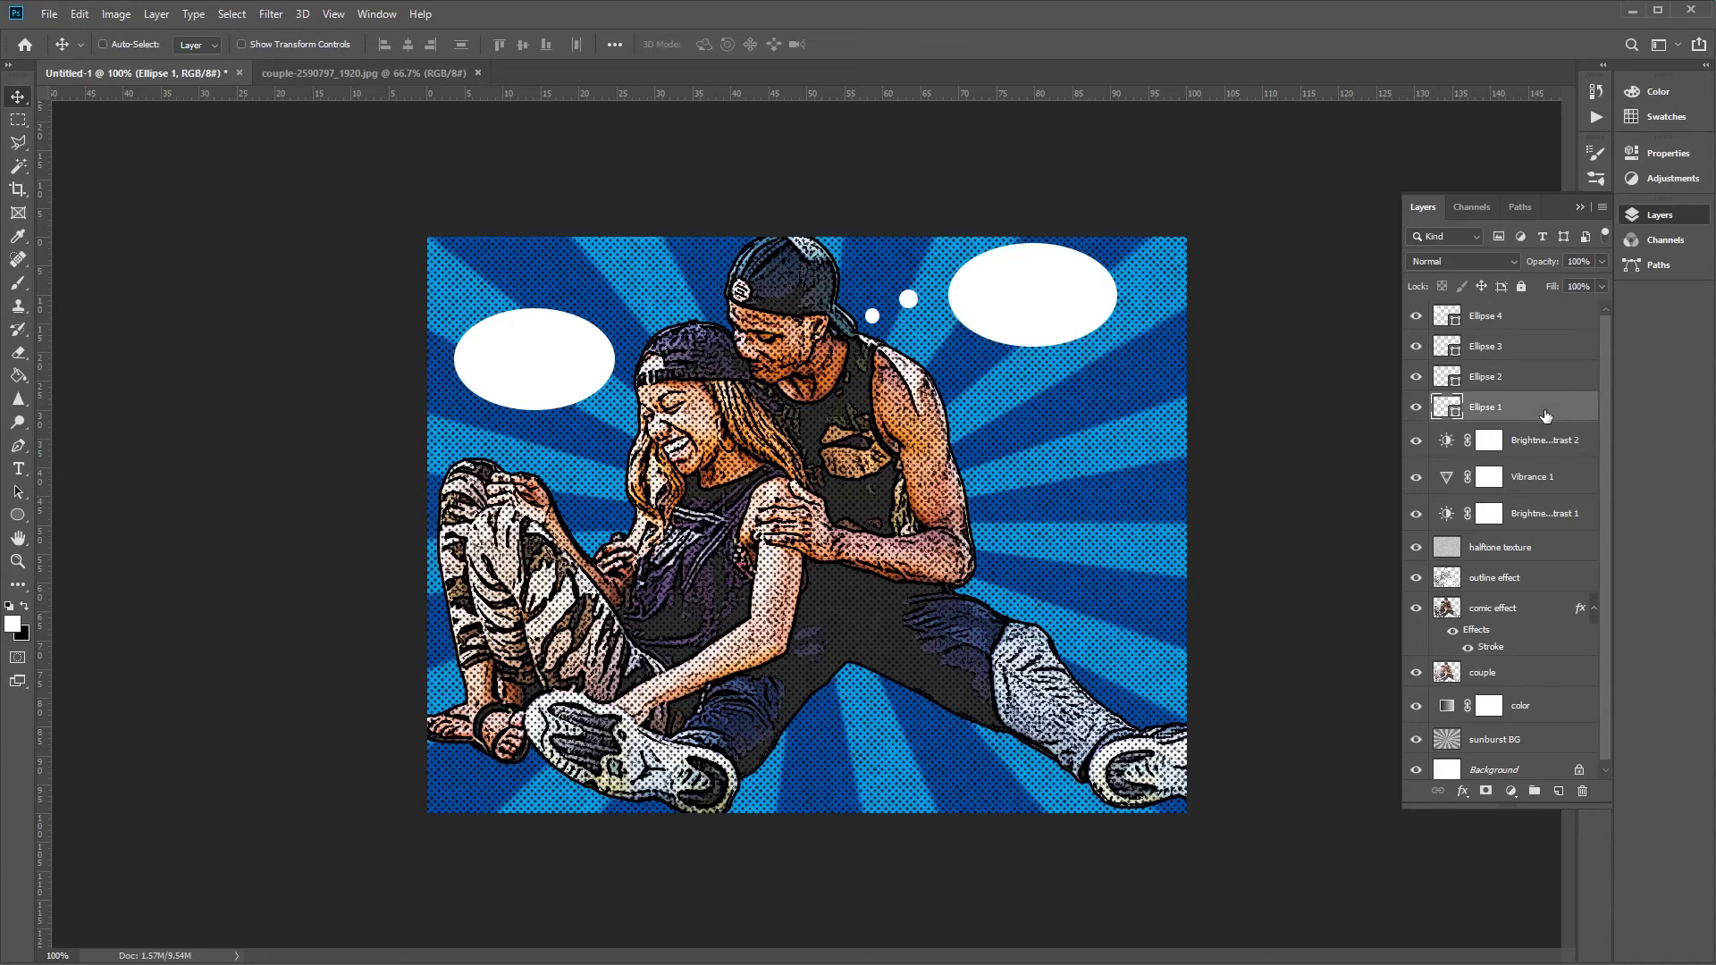
{"action": "left_click", "coordinate": [18, 445]}
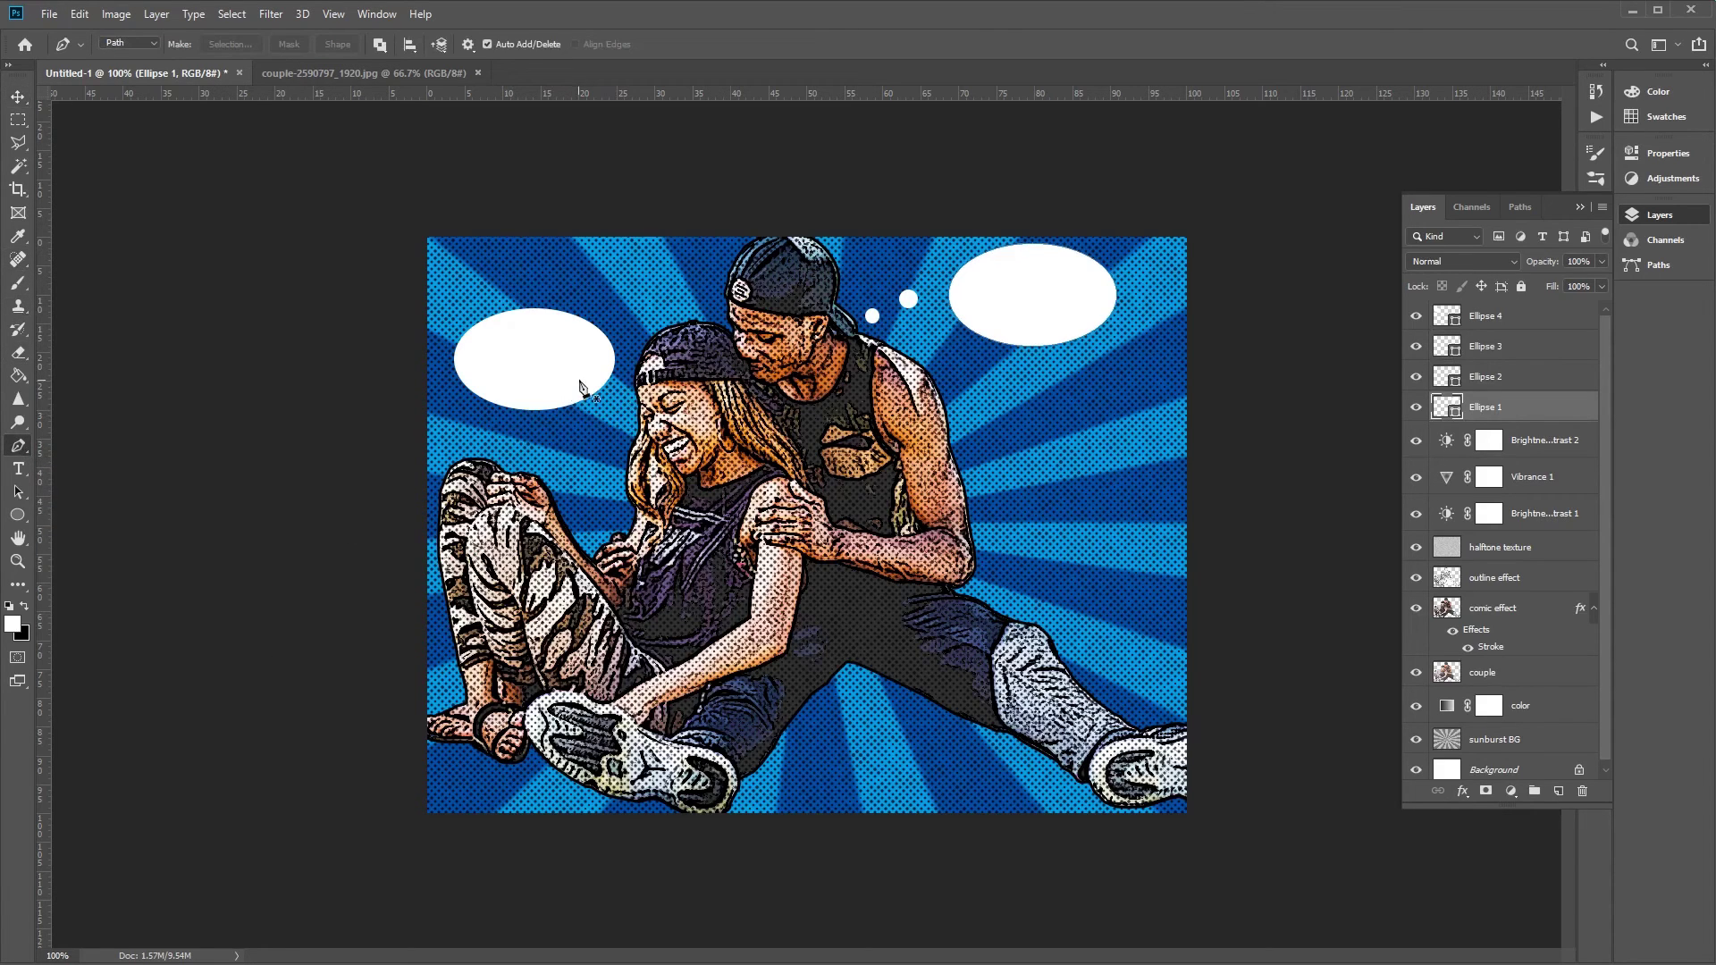
{"action": "left_click", "coordinate": [629, 419]}
{"action": "left_click_drag", "start_coordinate": [563, 397], "coordinate": [568, 411]}
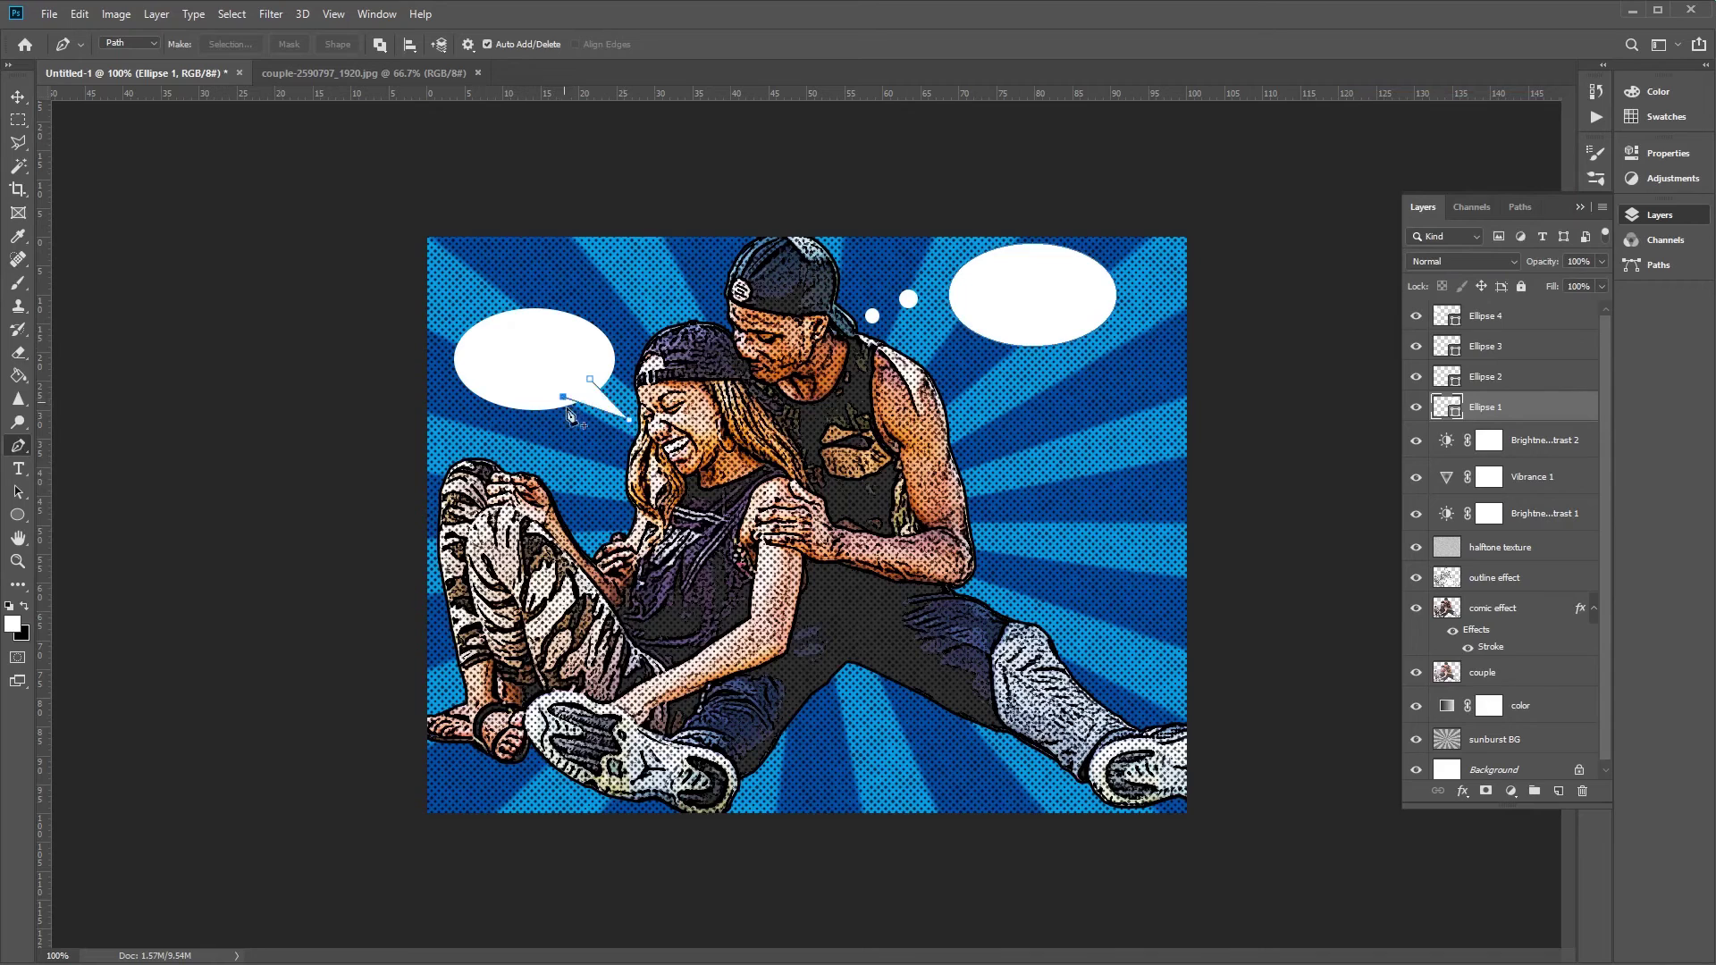
{"action": "left_click", "coordinate": [18, 96]}
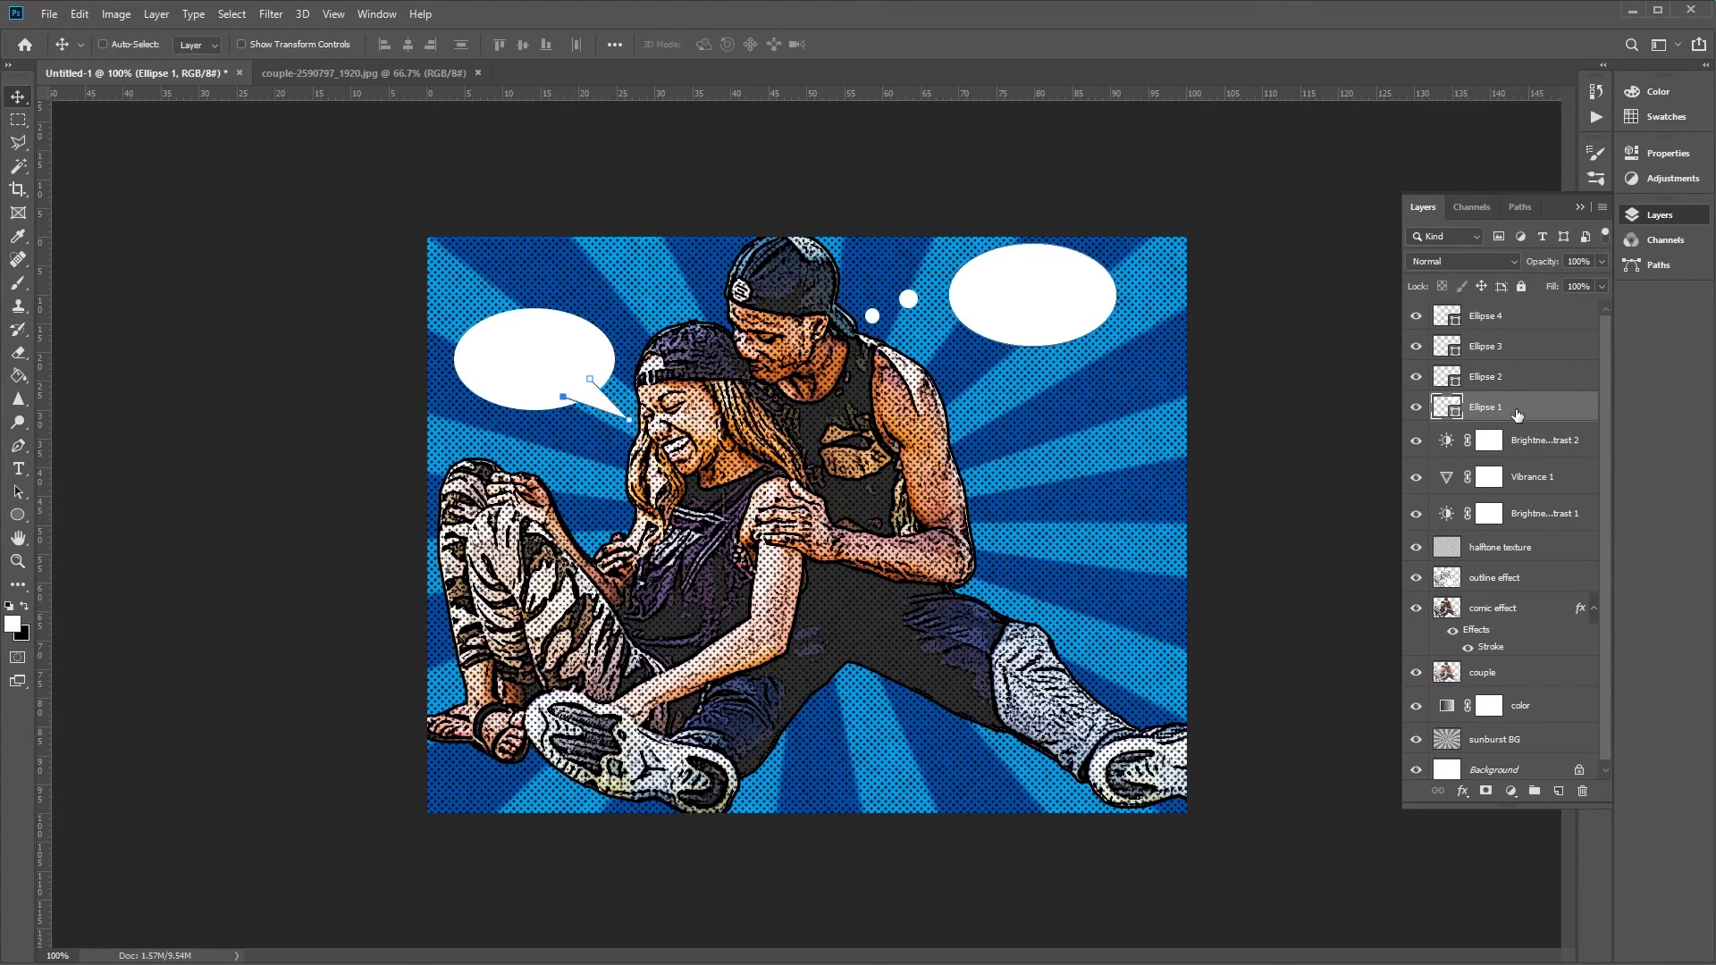
Merge the Ellipse 1 through Ellipse 4 layers into a single shape layer.
{"action": "left_click", "coordinate": [1511, 323], "text": "shift"}
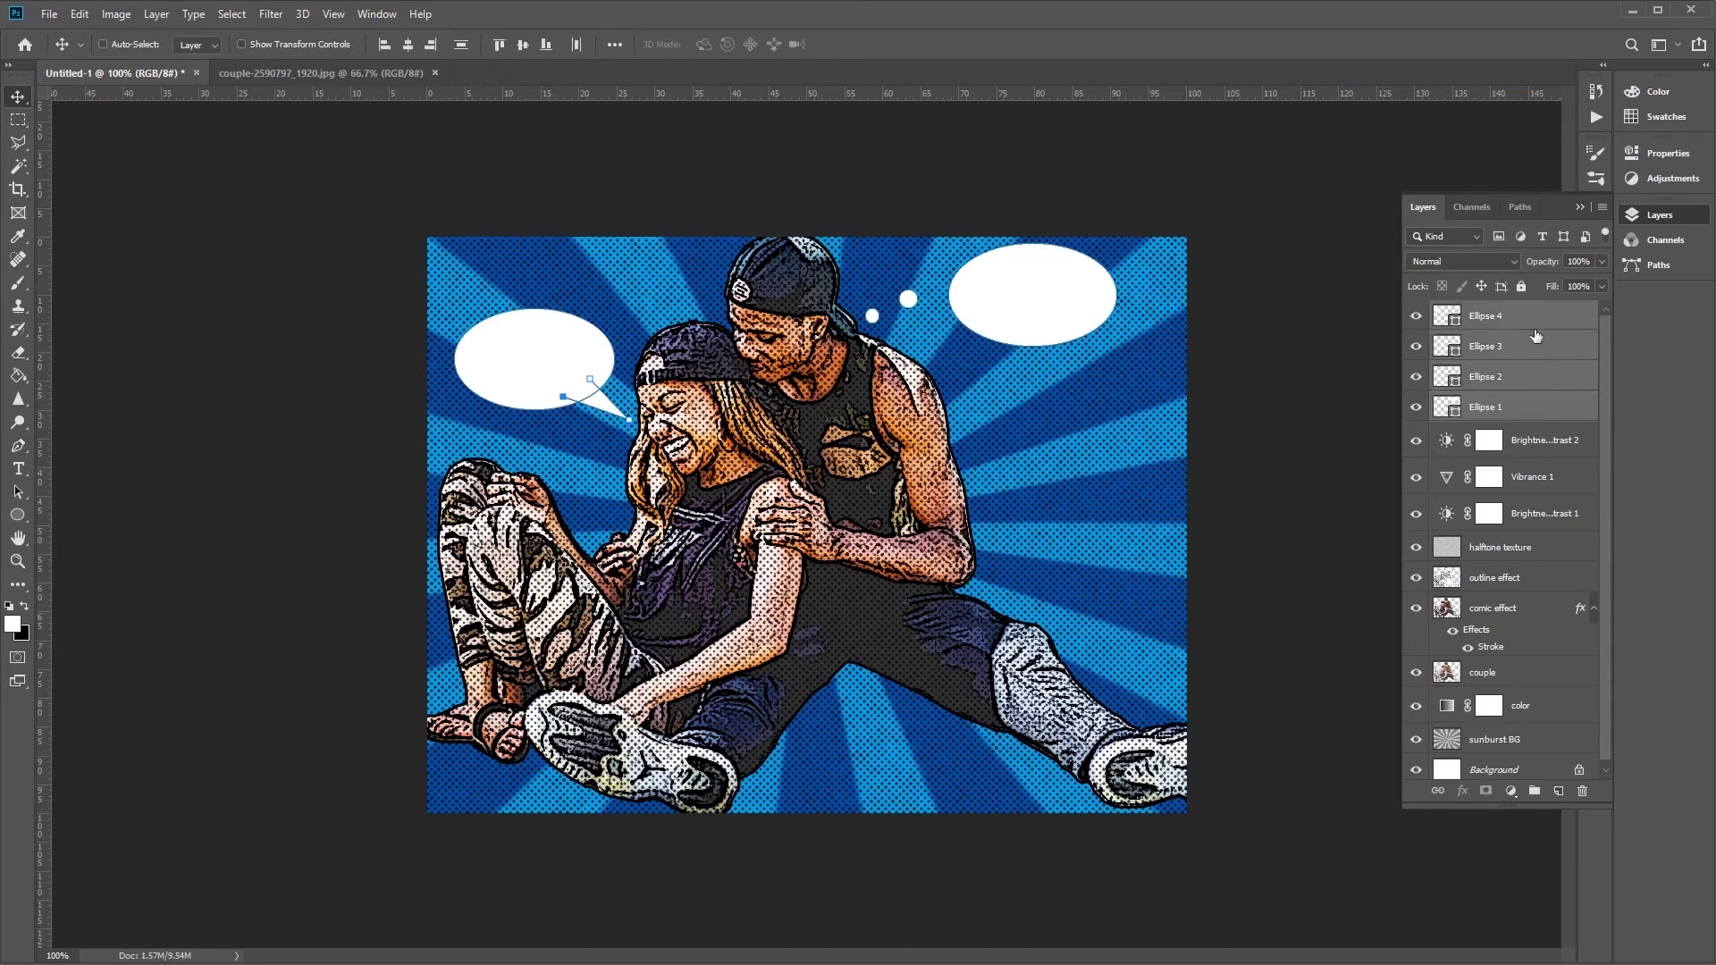
{"action": "right_click", "coordinate": [1526, 407]}
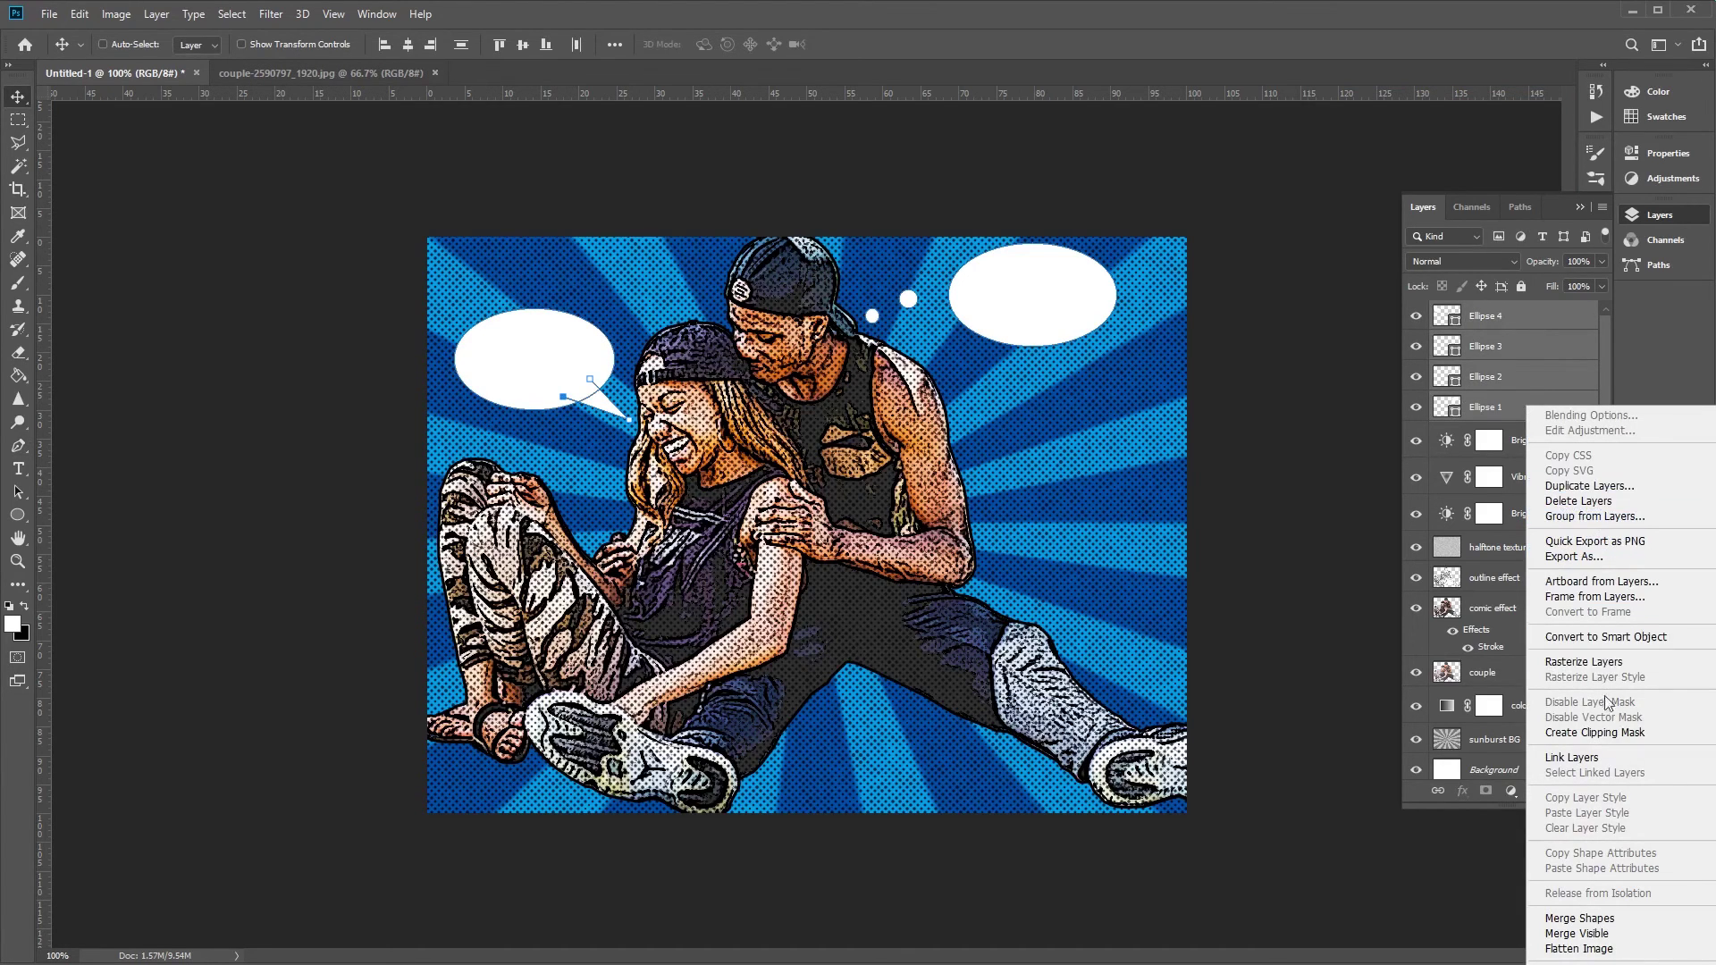
{"action": "left_click", "coordinate": [1616, 917]}
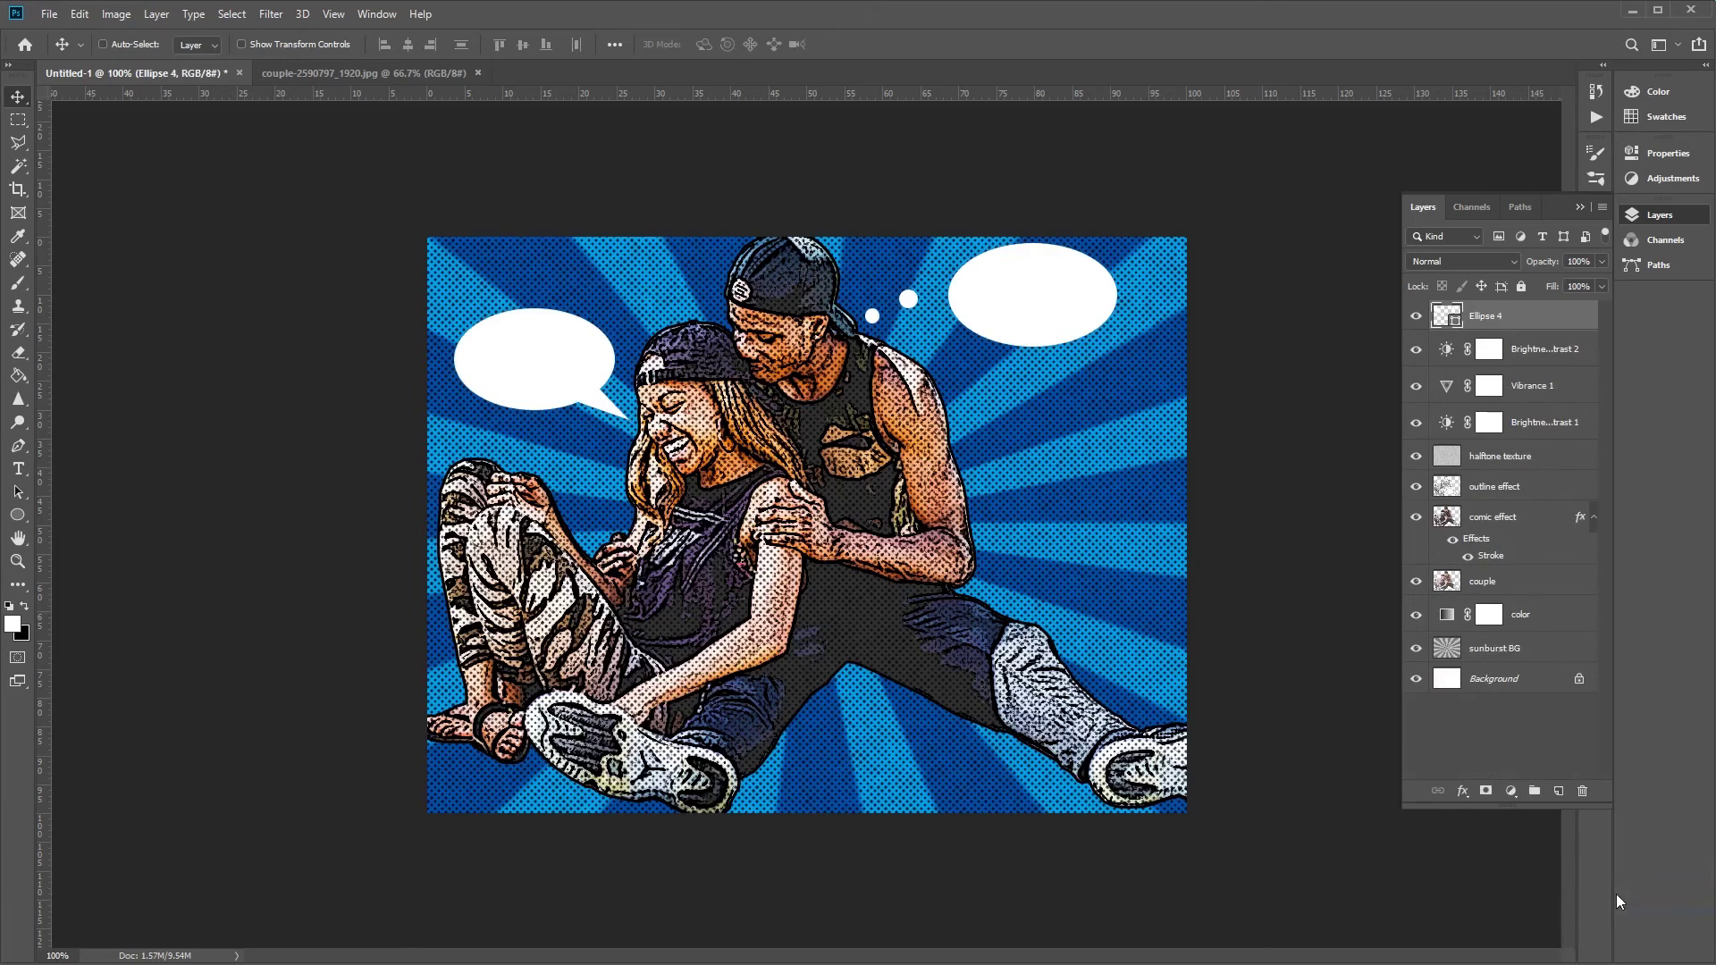
Apply a black 3 px outside Stroke at 100% opacity to the merged bubble layer.
{"action": "right_click", "coordinate": [1501, 321]}
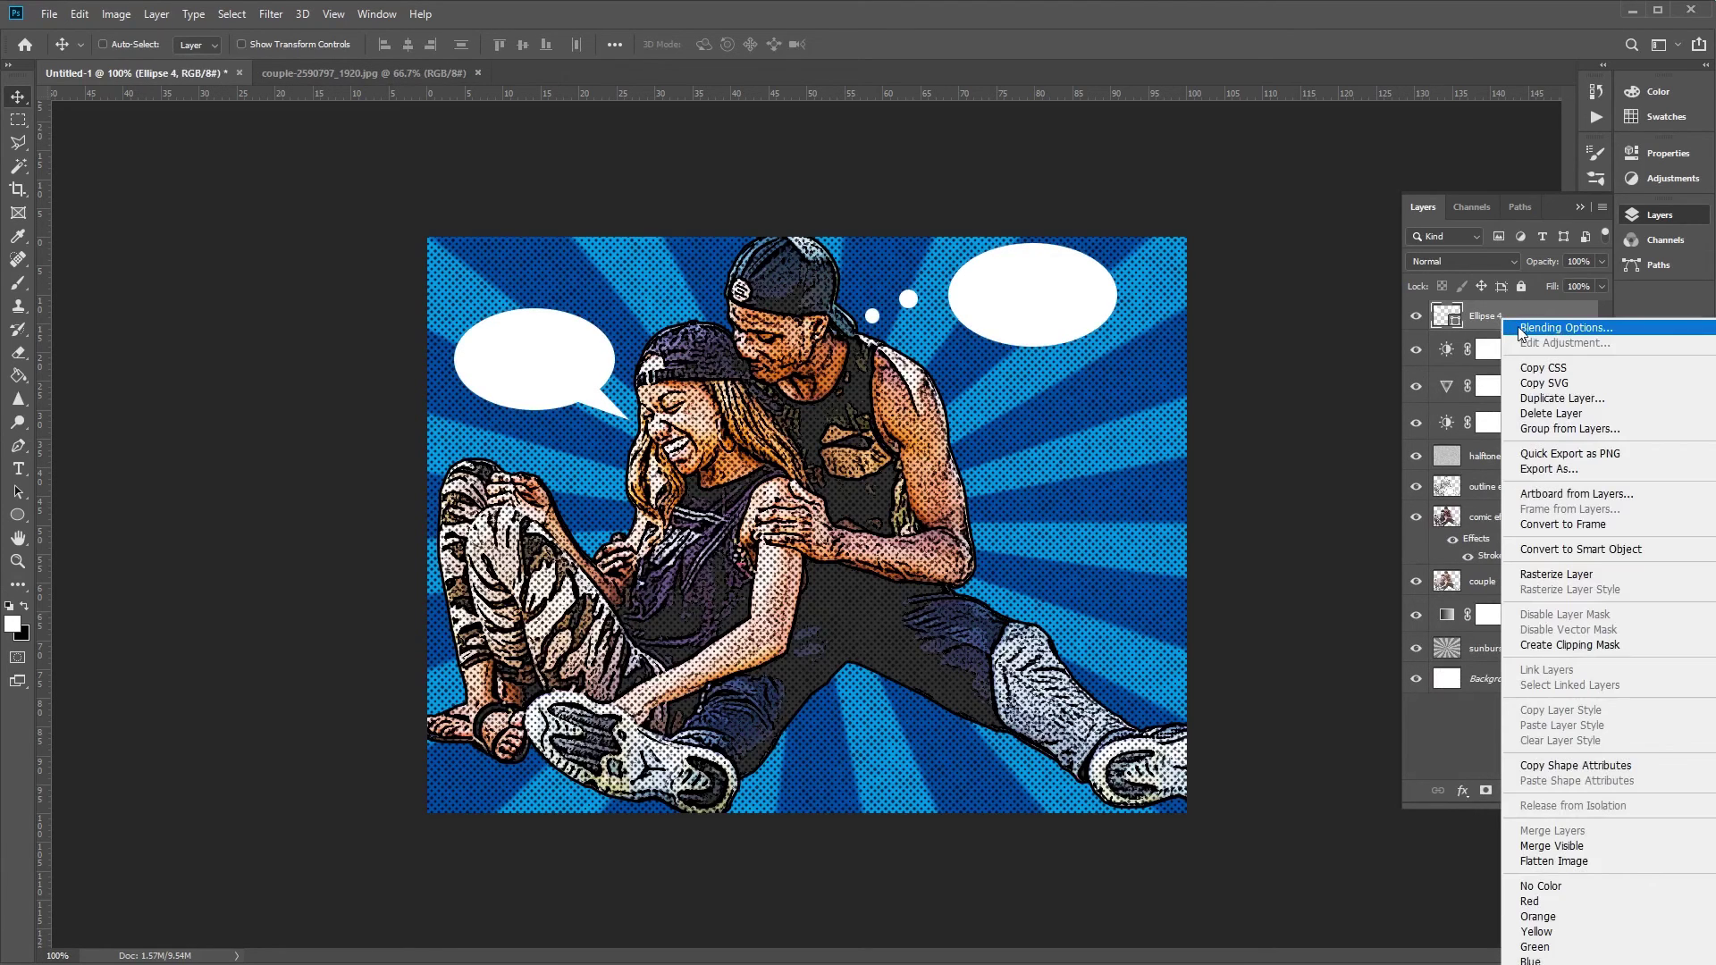
{"action": "left_click", "coordinate": [1519, 329]}
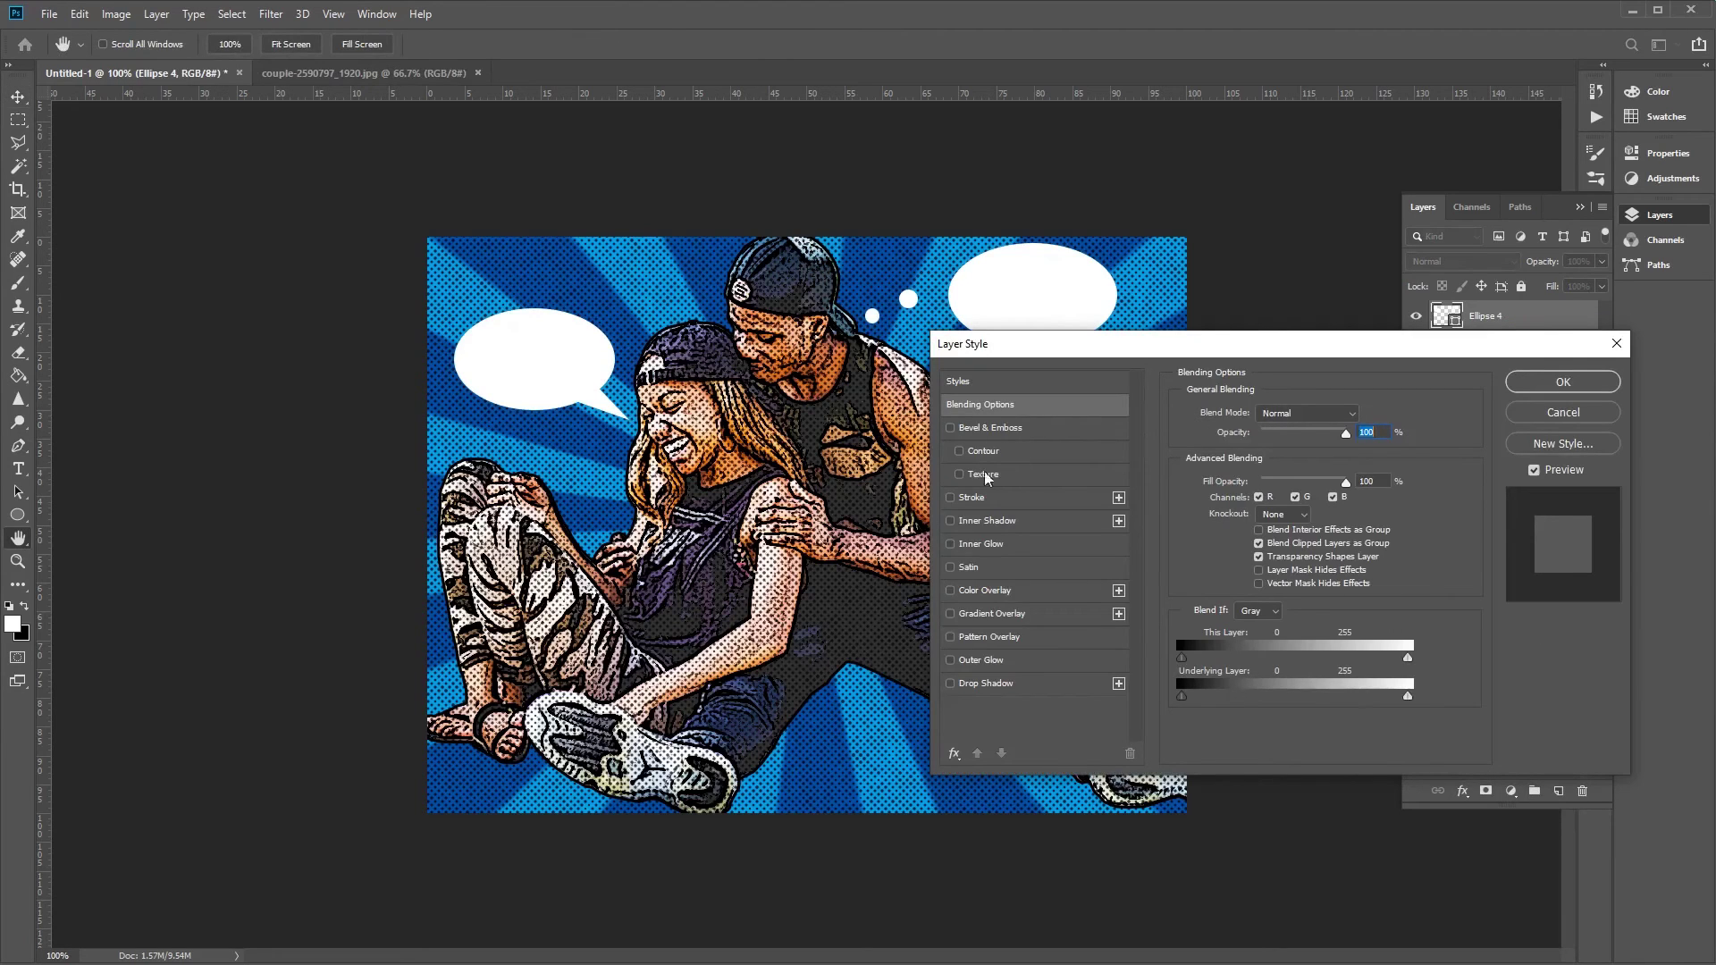
{"action": "left_click", "coordinate": [969, 499]}
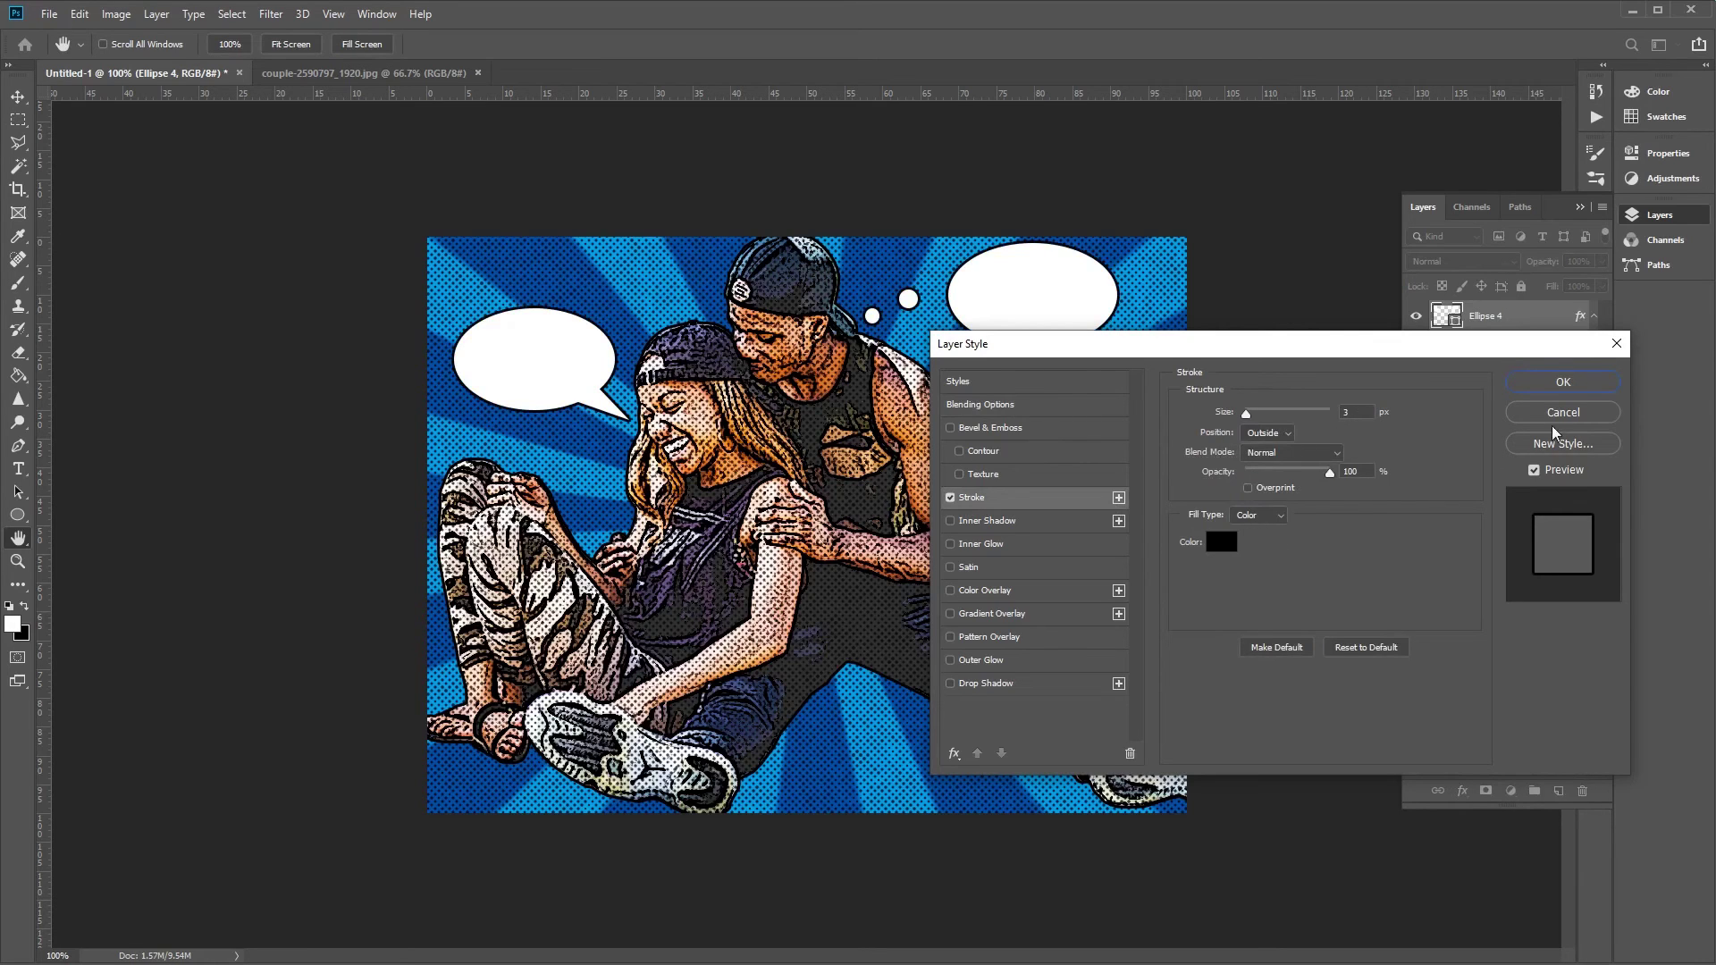
{"action": "left_click", "coordinate": [1561, 384]}
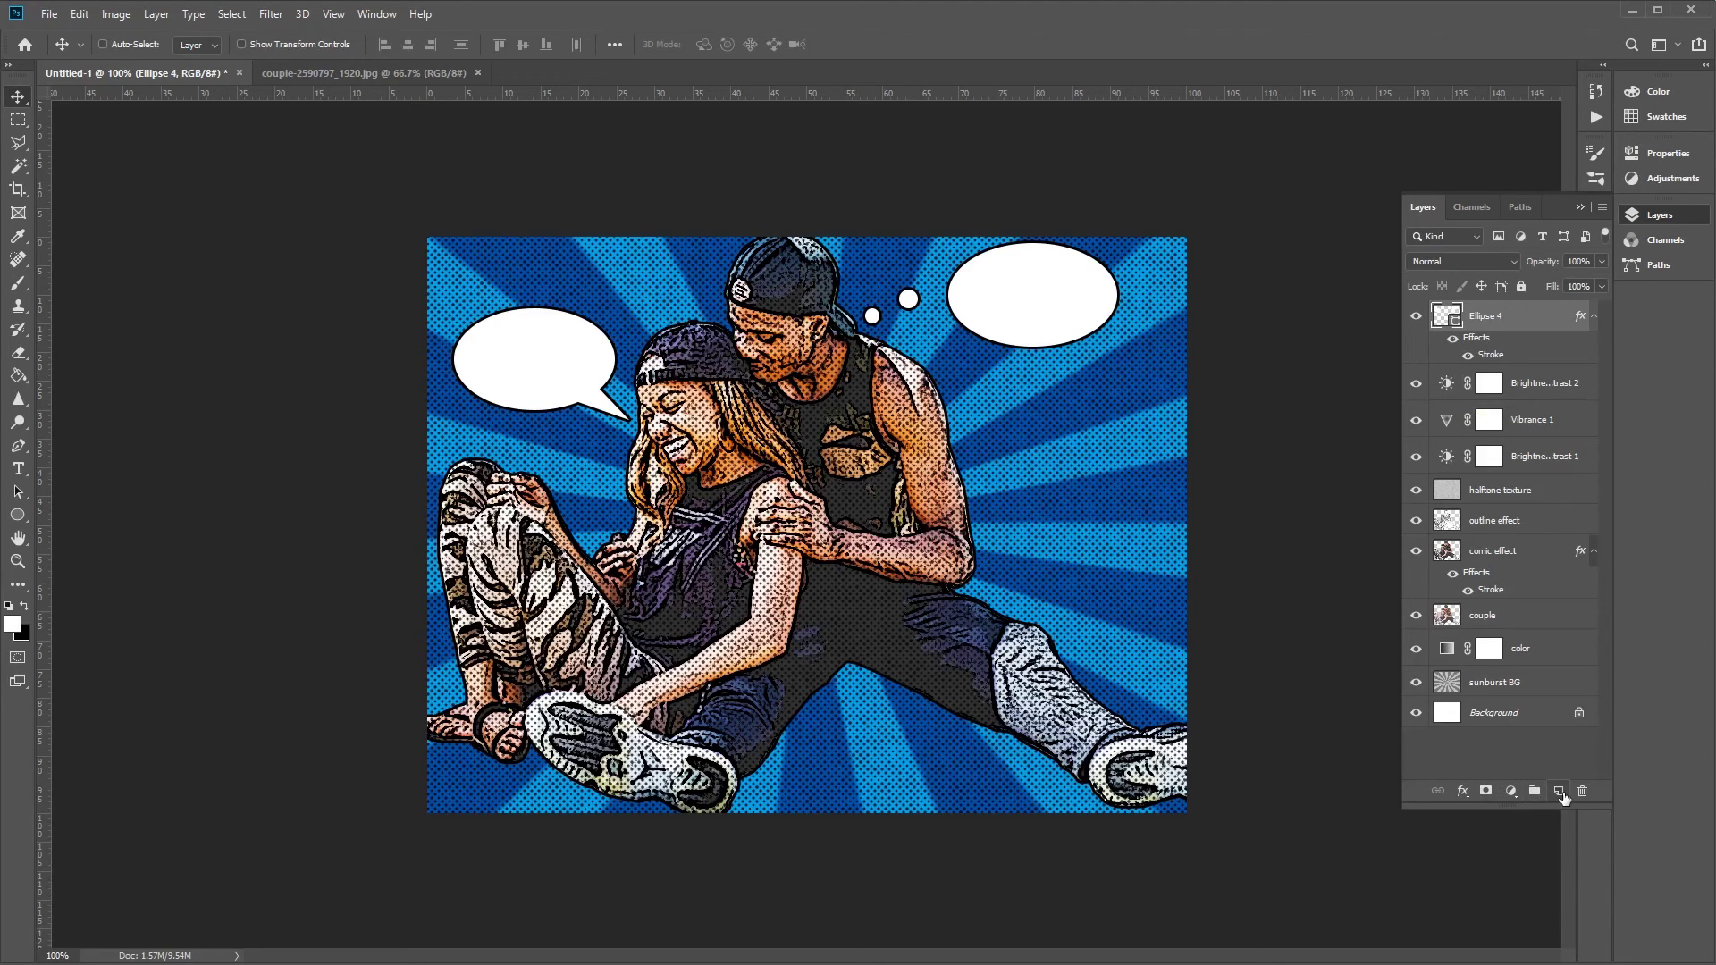
Add a new layer and enter "TEXT" on it inside the man's thought bubble.
{"action": "left_click", "coordinate": [1559, 792]}
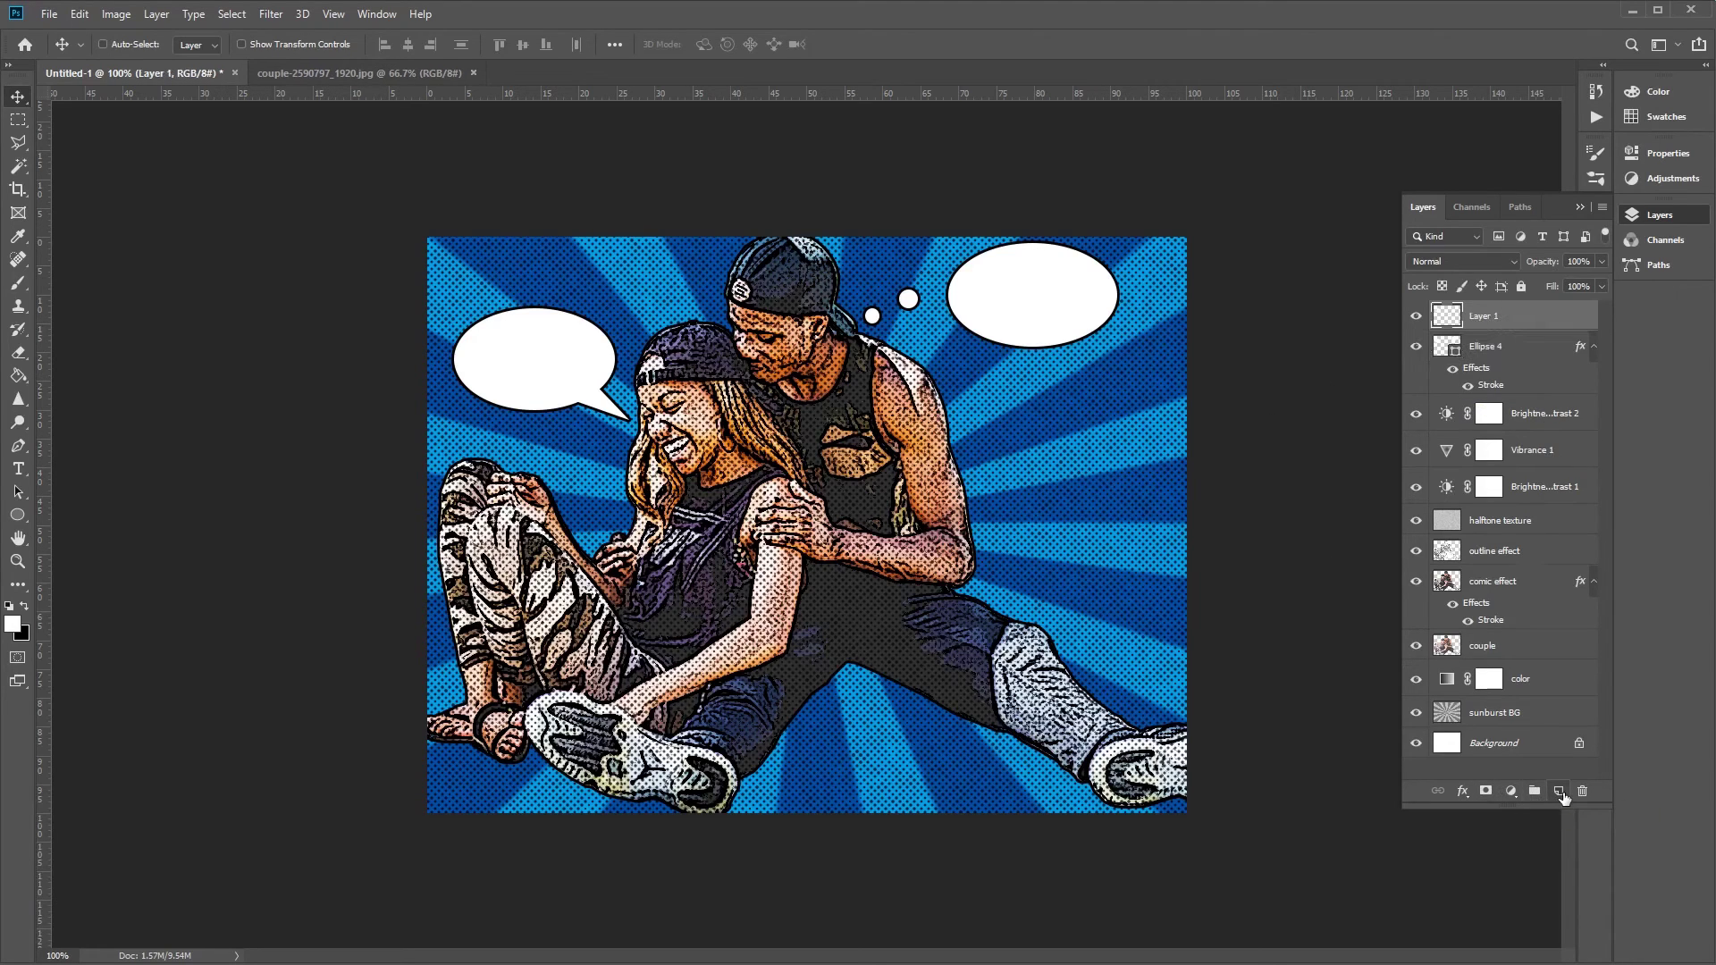
{"action": "left_click", "coordinate": [19, 470]}
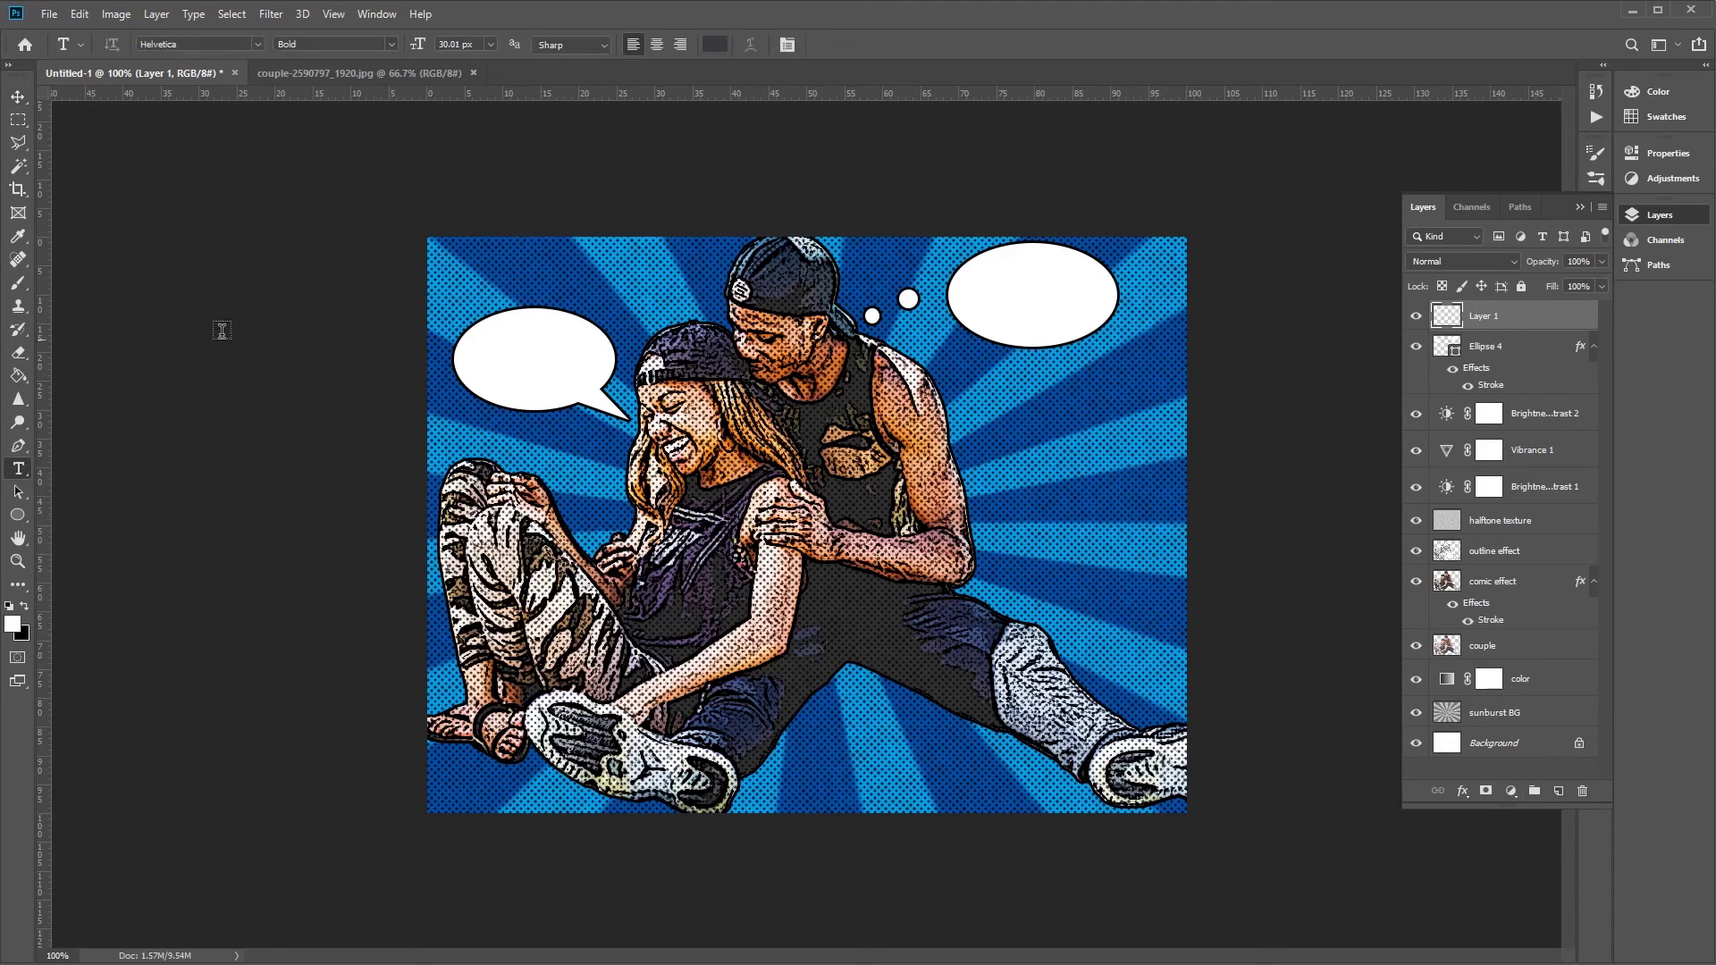
{"action": "left_click", "coordinate": [982, 297]}
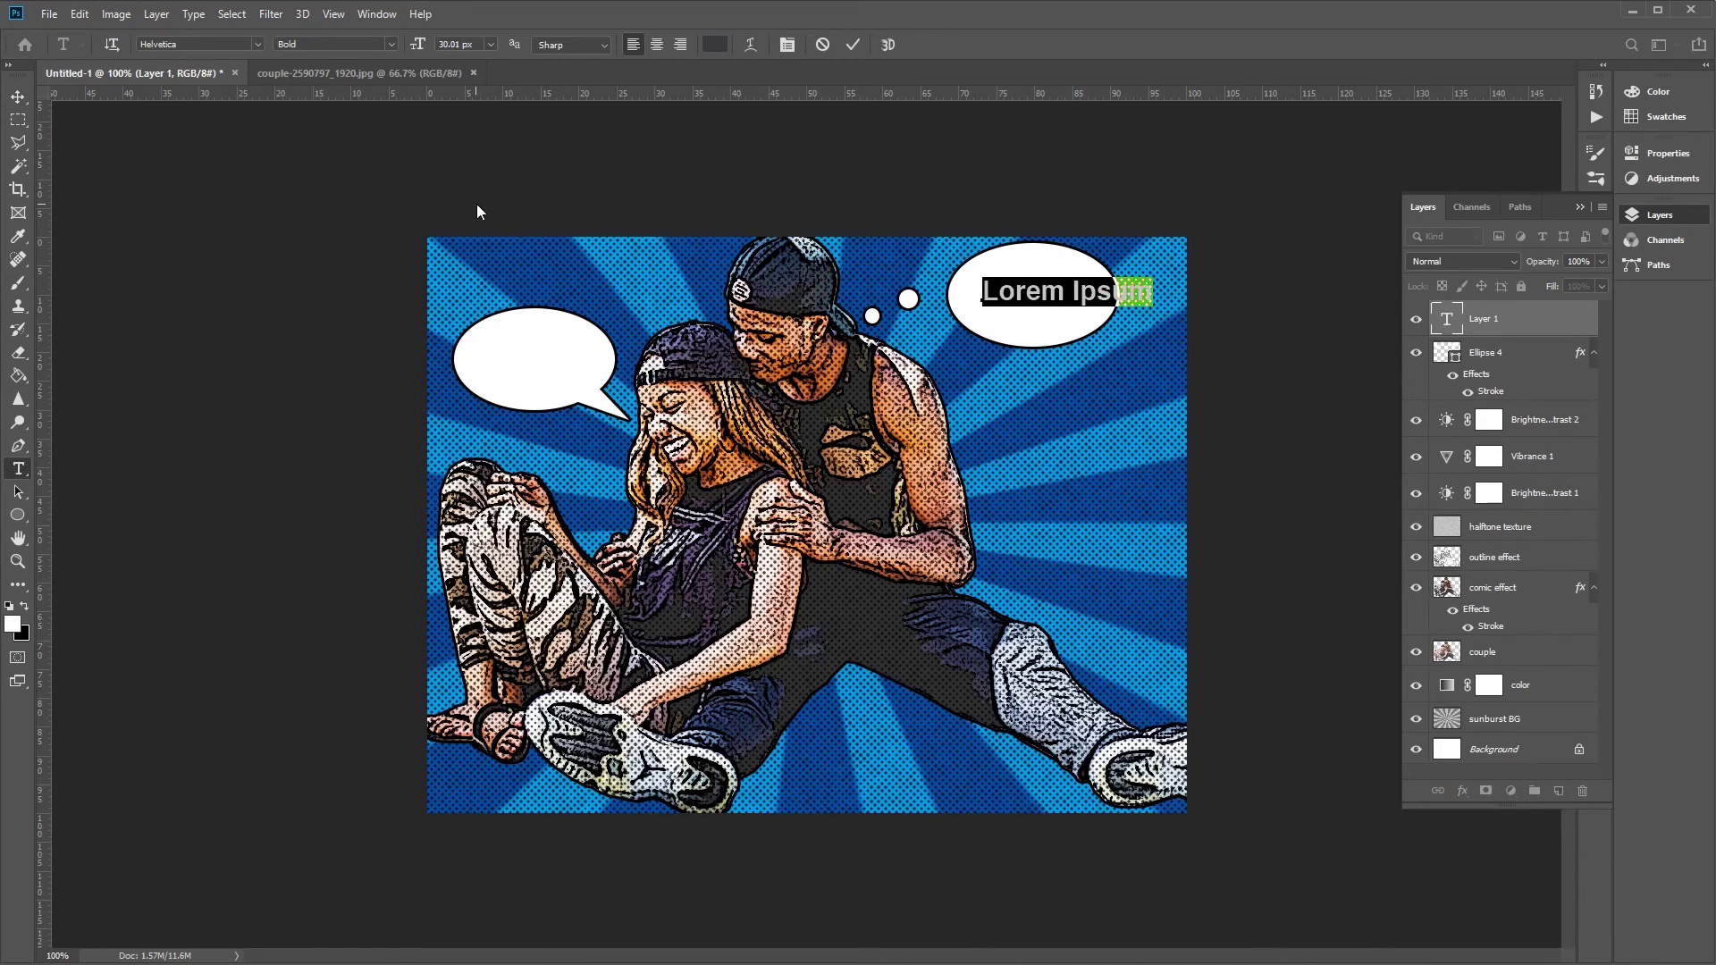
{"action": "type", "text": "TEXT"}
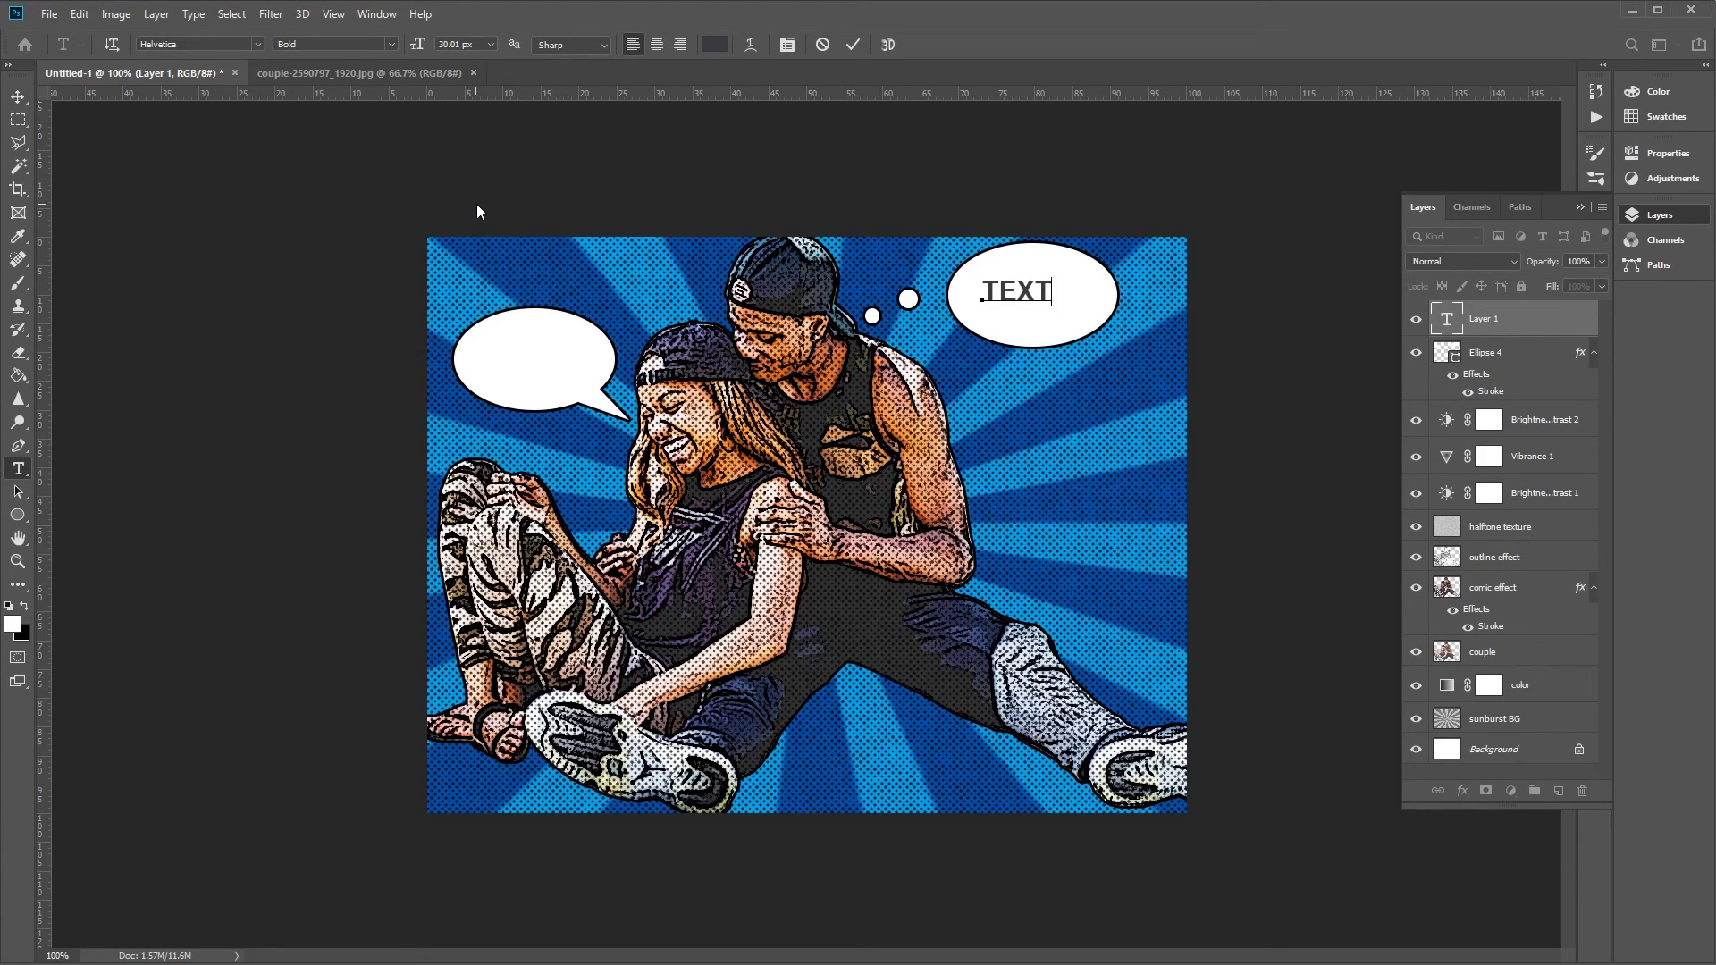
Try to change the font to BD Cartoon Shout Regular.
{"action": "left_click", "coordinate": [238, 43]}
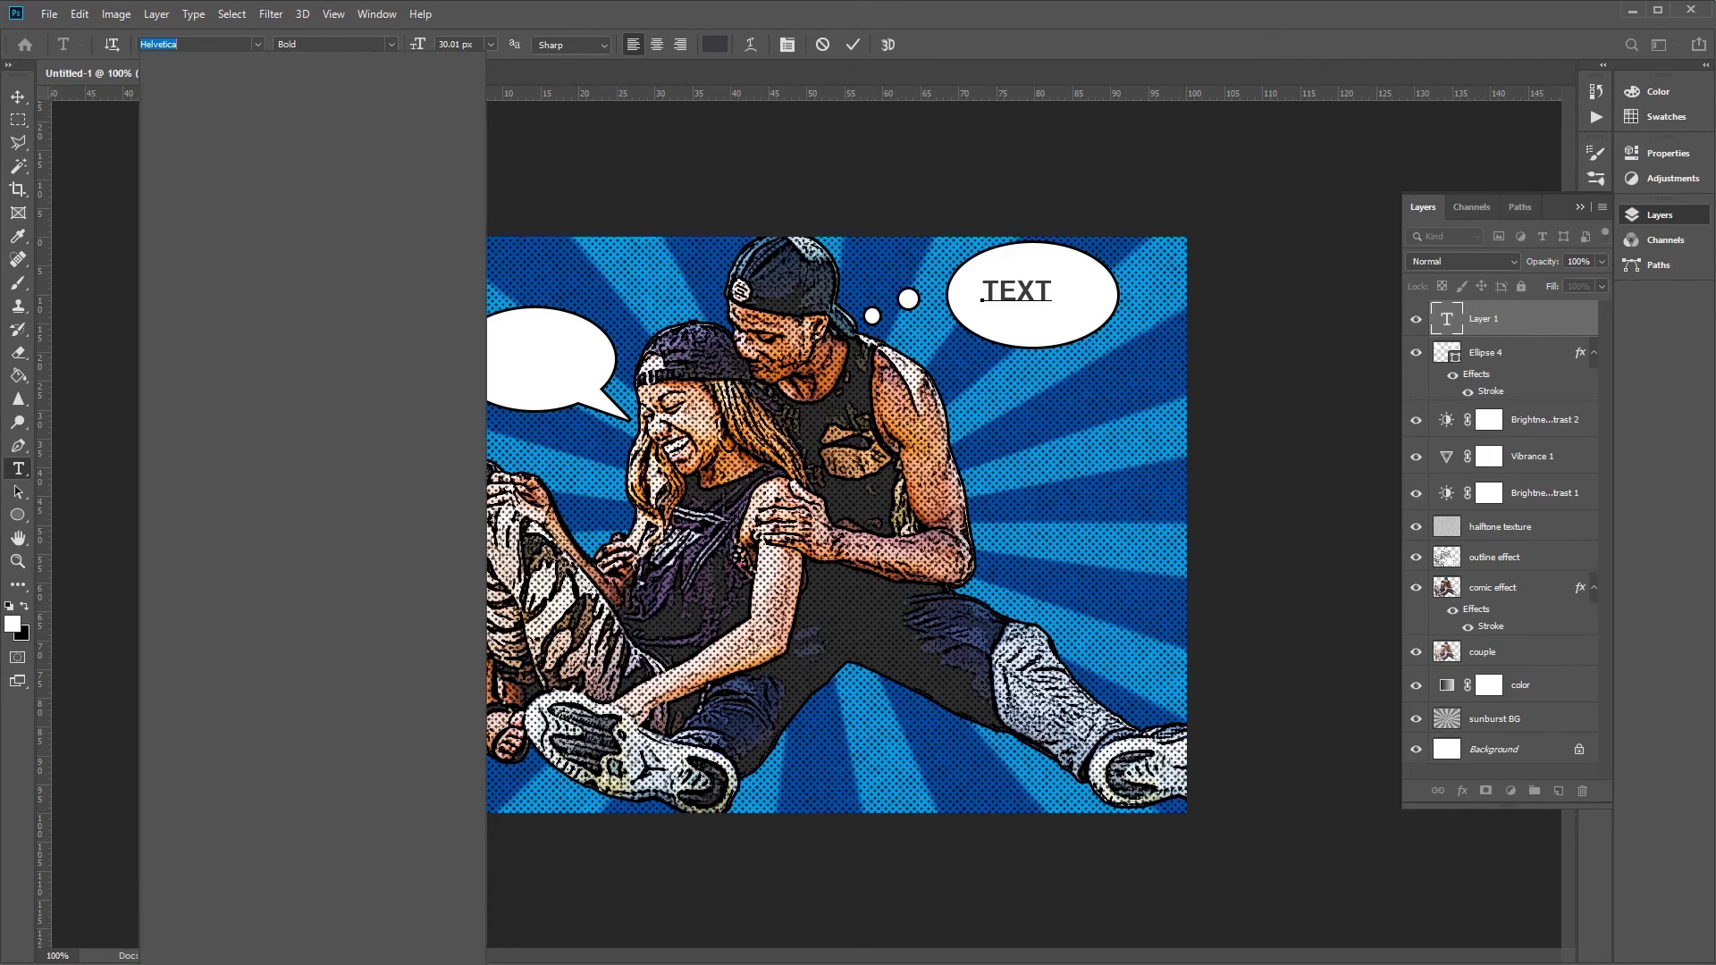
{"action": "type", "text": "bd"}
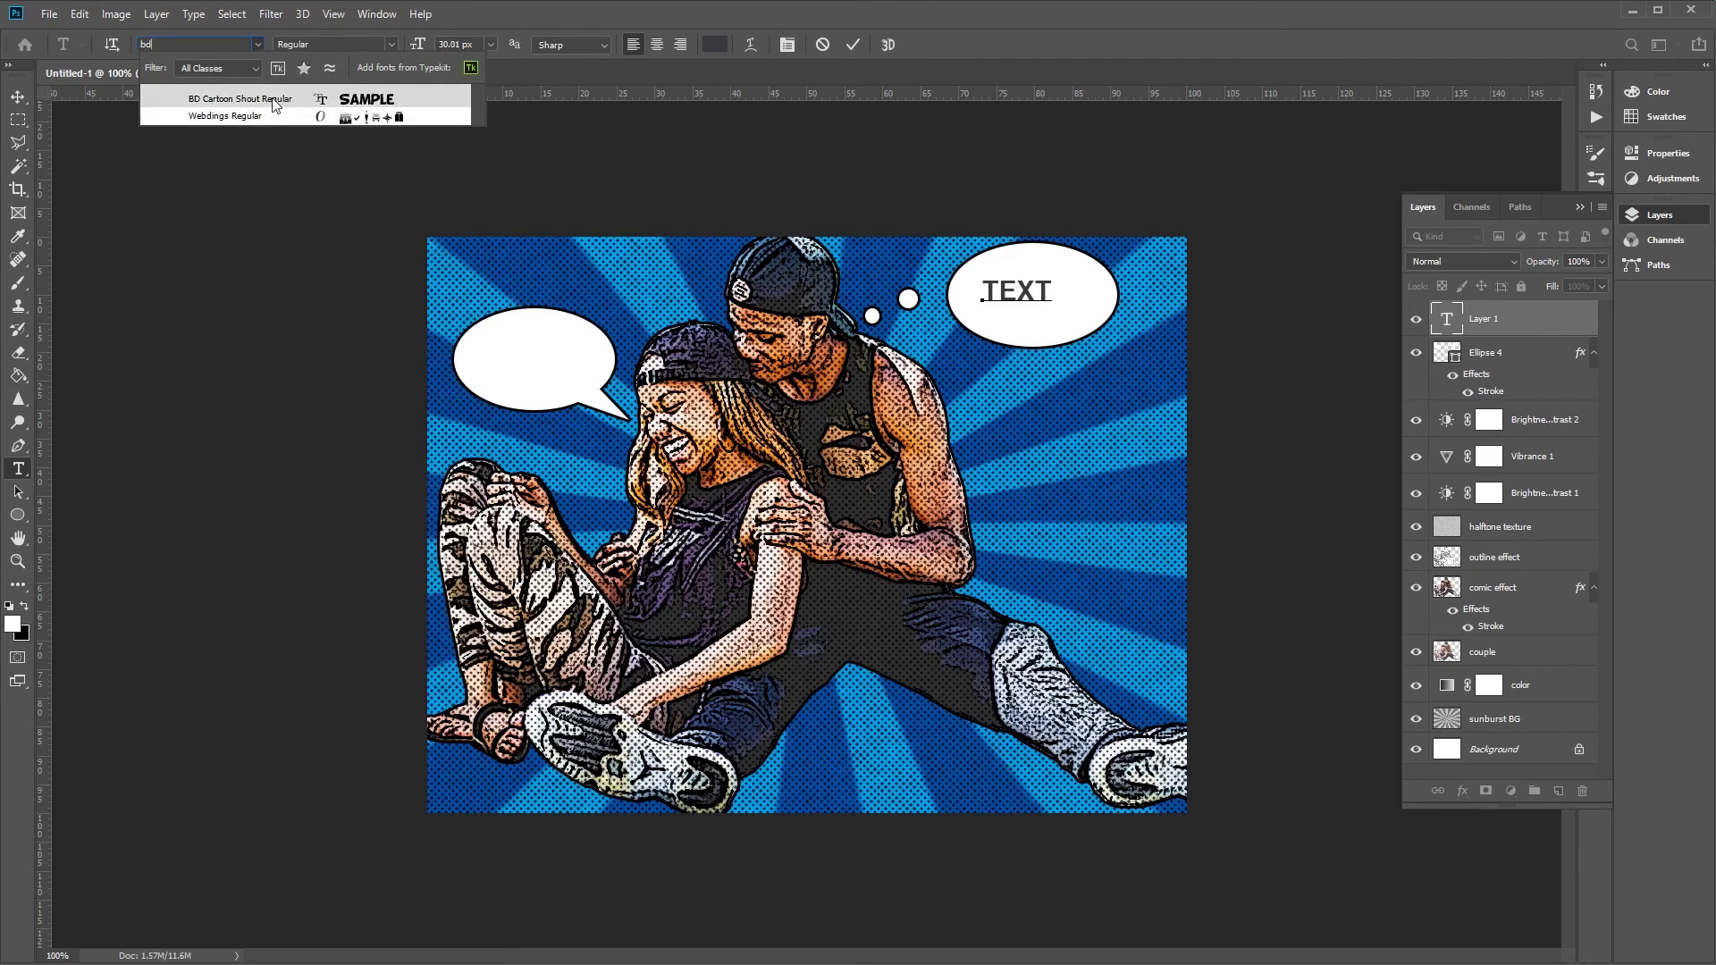
{"action": "left_click", "coordinate": [274, 100]}
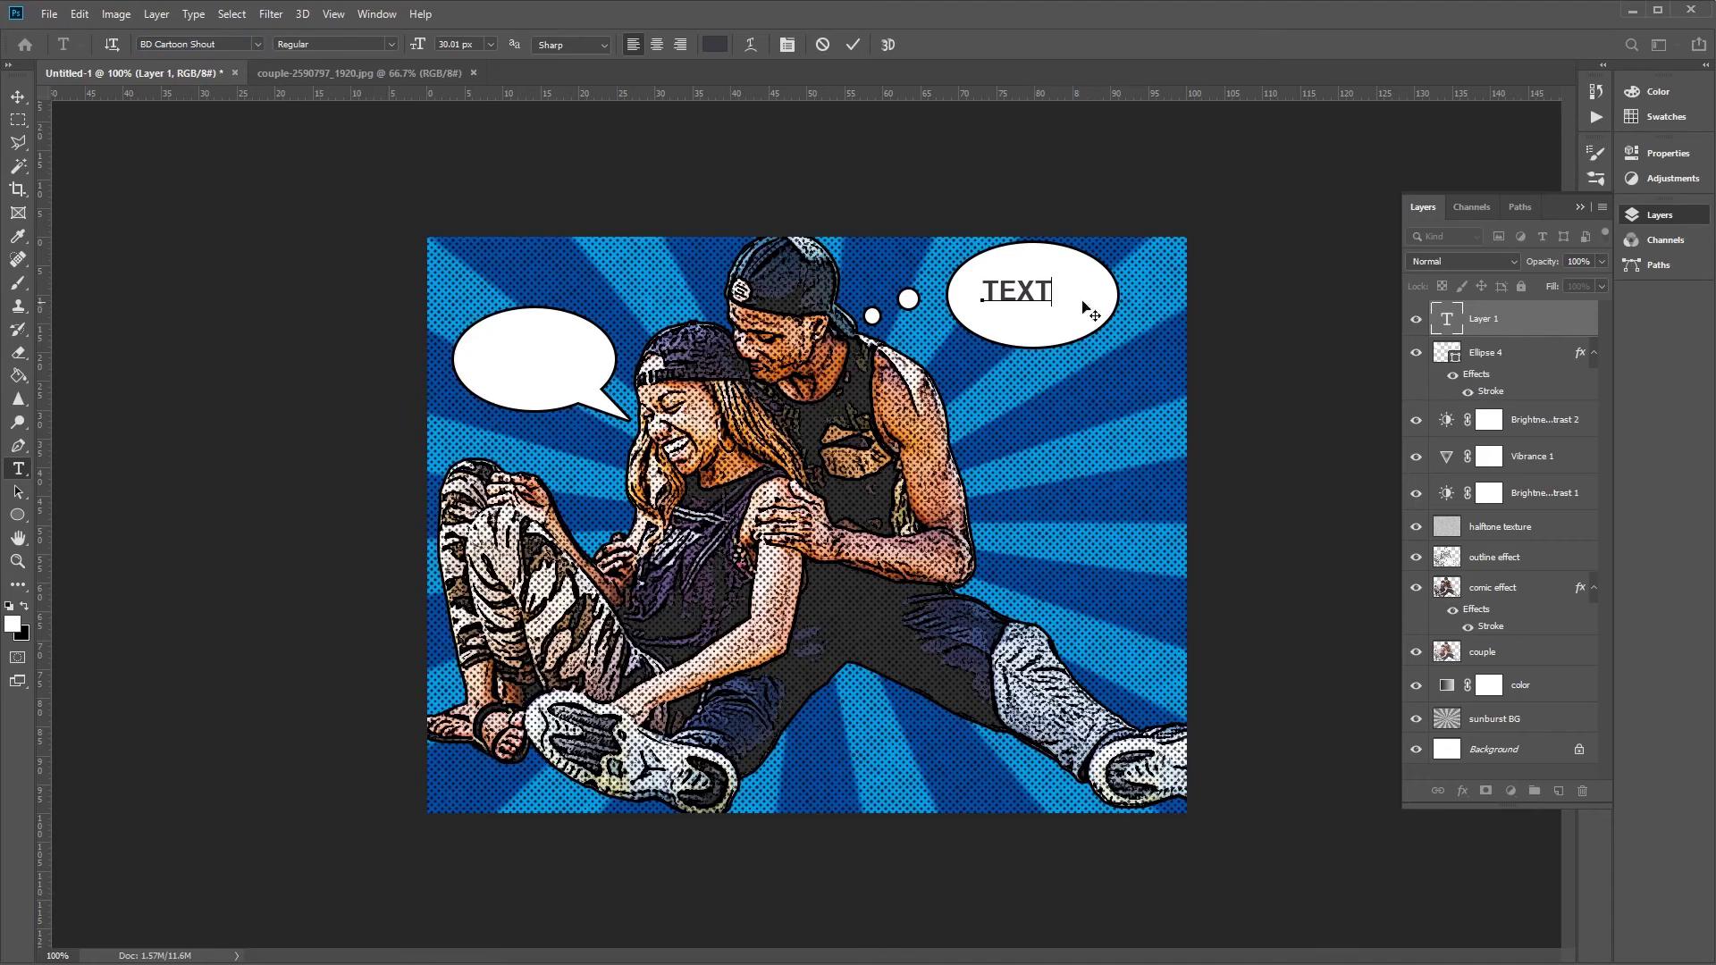
Select all of the thought-bubble text and set its font to BD Cartoon Shout Regular.
{"action": "key", "text": "ctrl+a"}
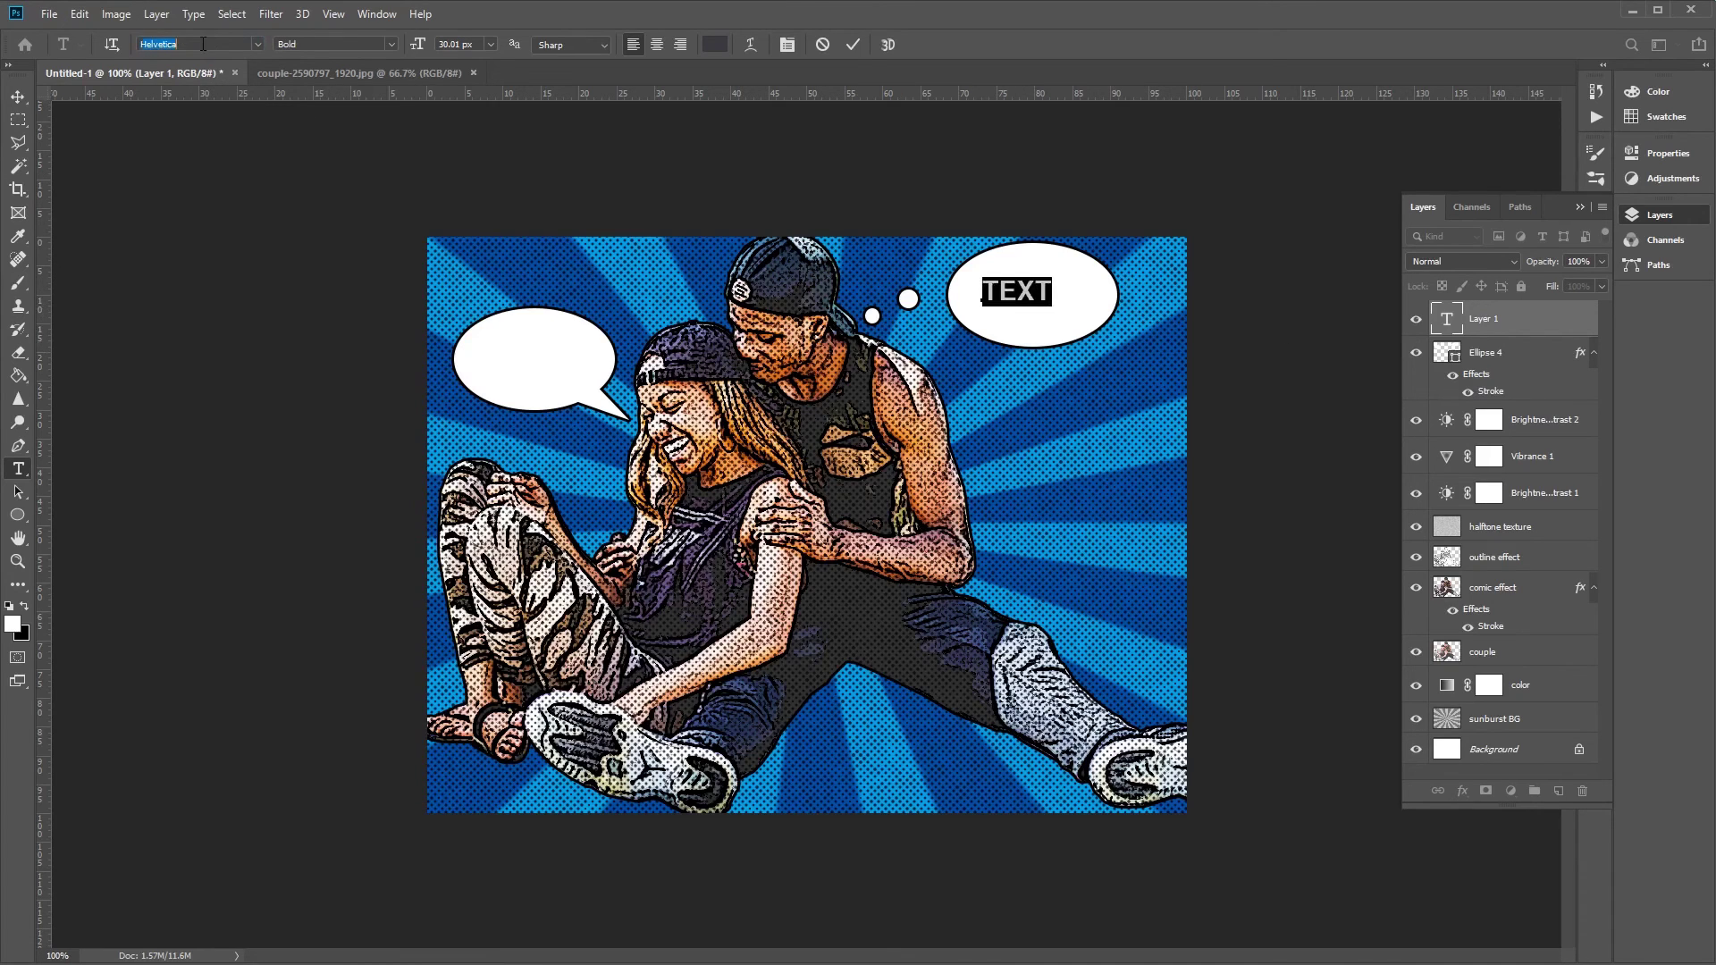
{"action": "type", "text": "bd"}
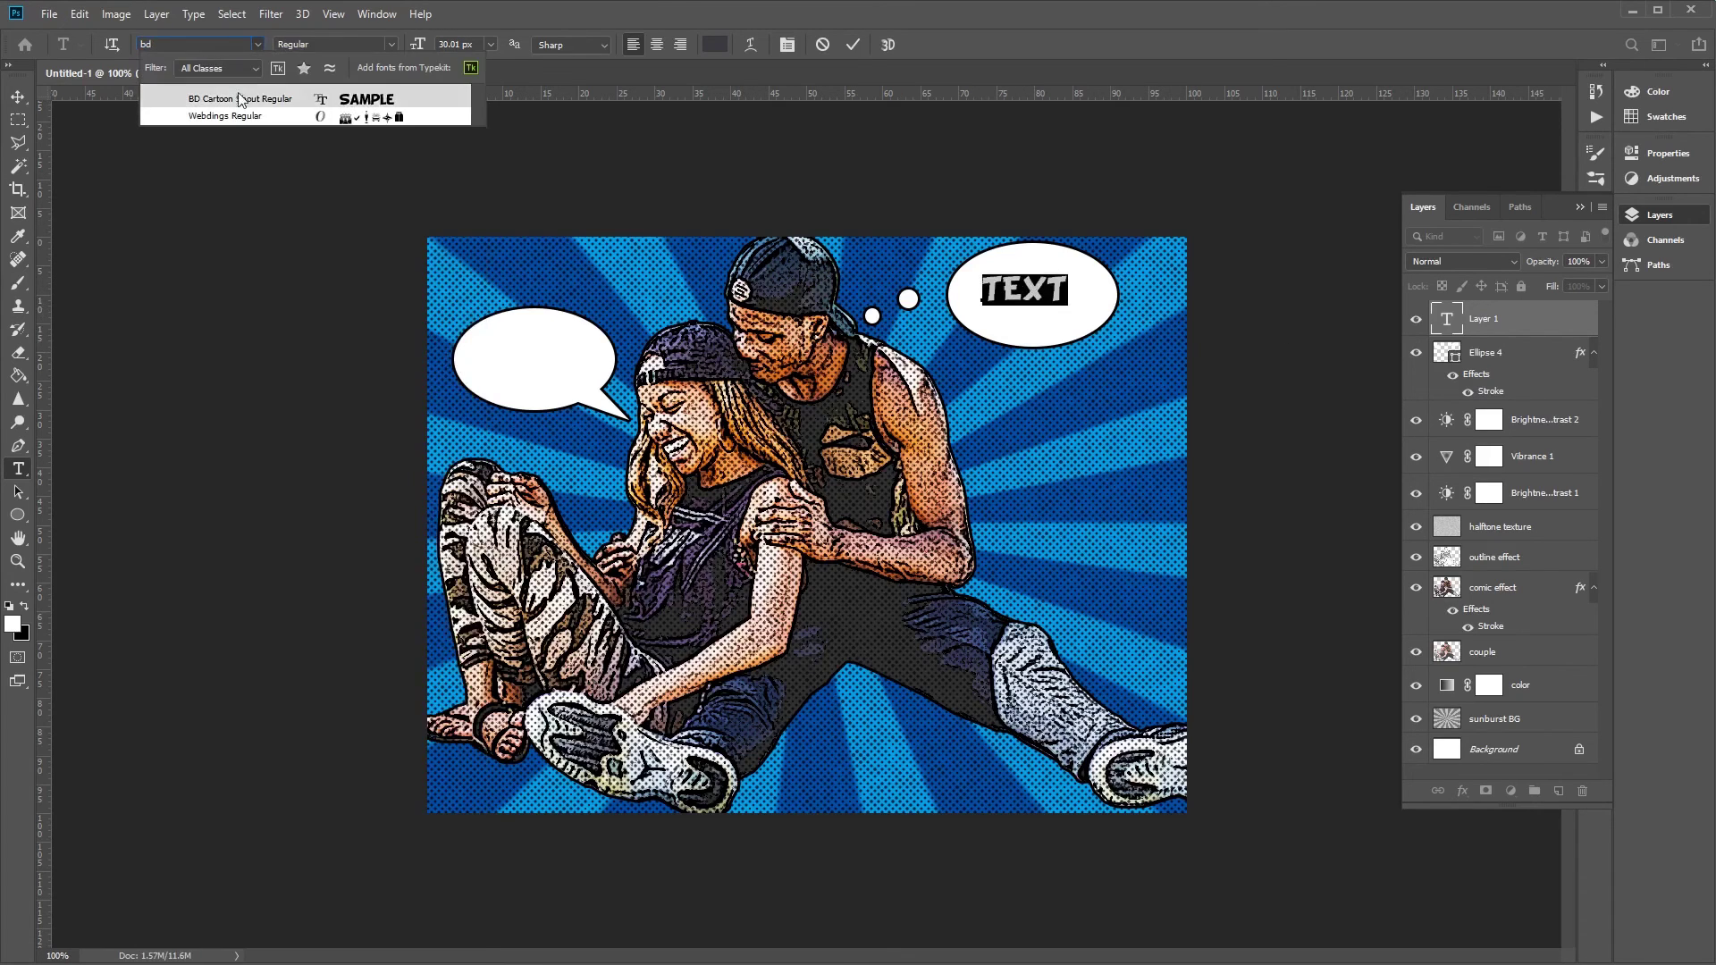
{"action": "left_click", "coordinate": [239, 99]}
{"action": "left_click", "coordinate": [18, 96]}
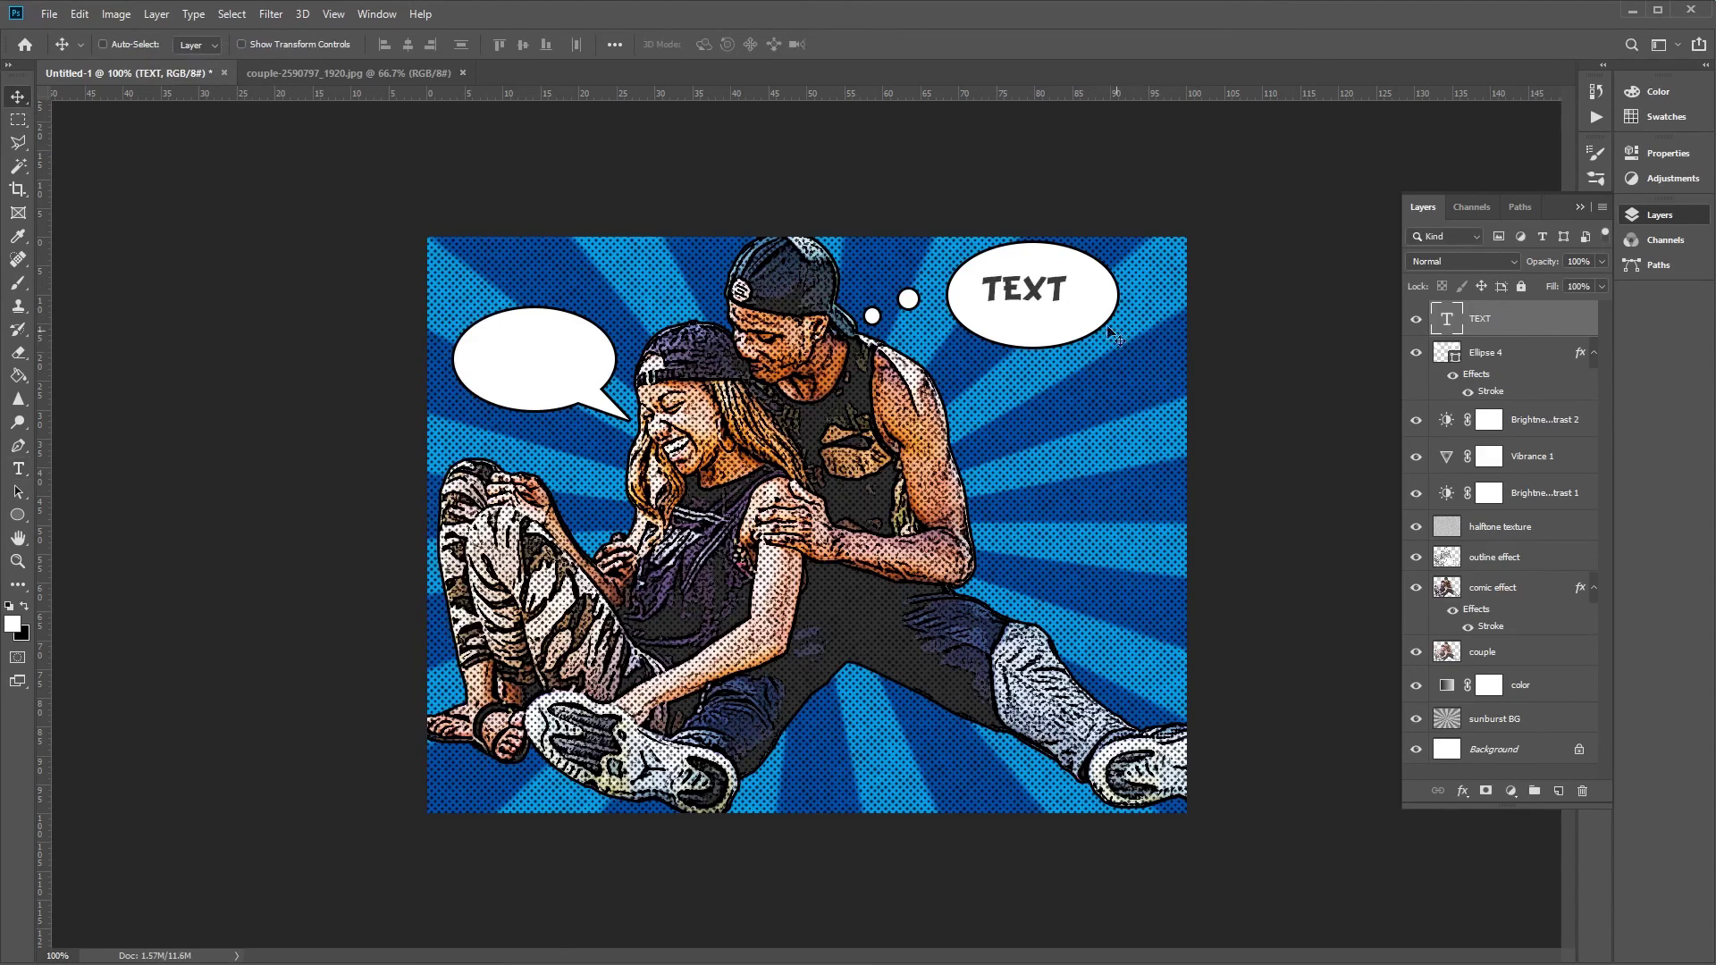
Move and nudge the text so it sits centered inside the man's thought bubble.
{"action": "left_click_drag", "start_coordinate": [1054, 309], "coordinate": [1066, 308]}
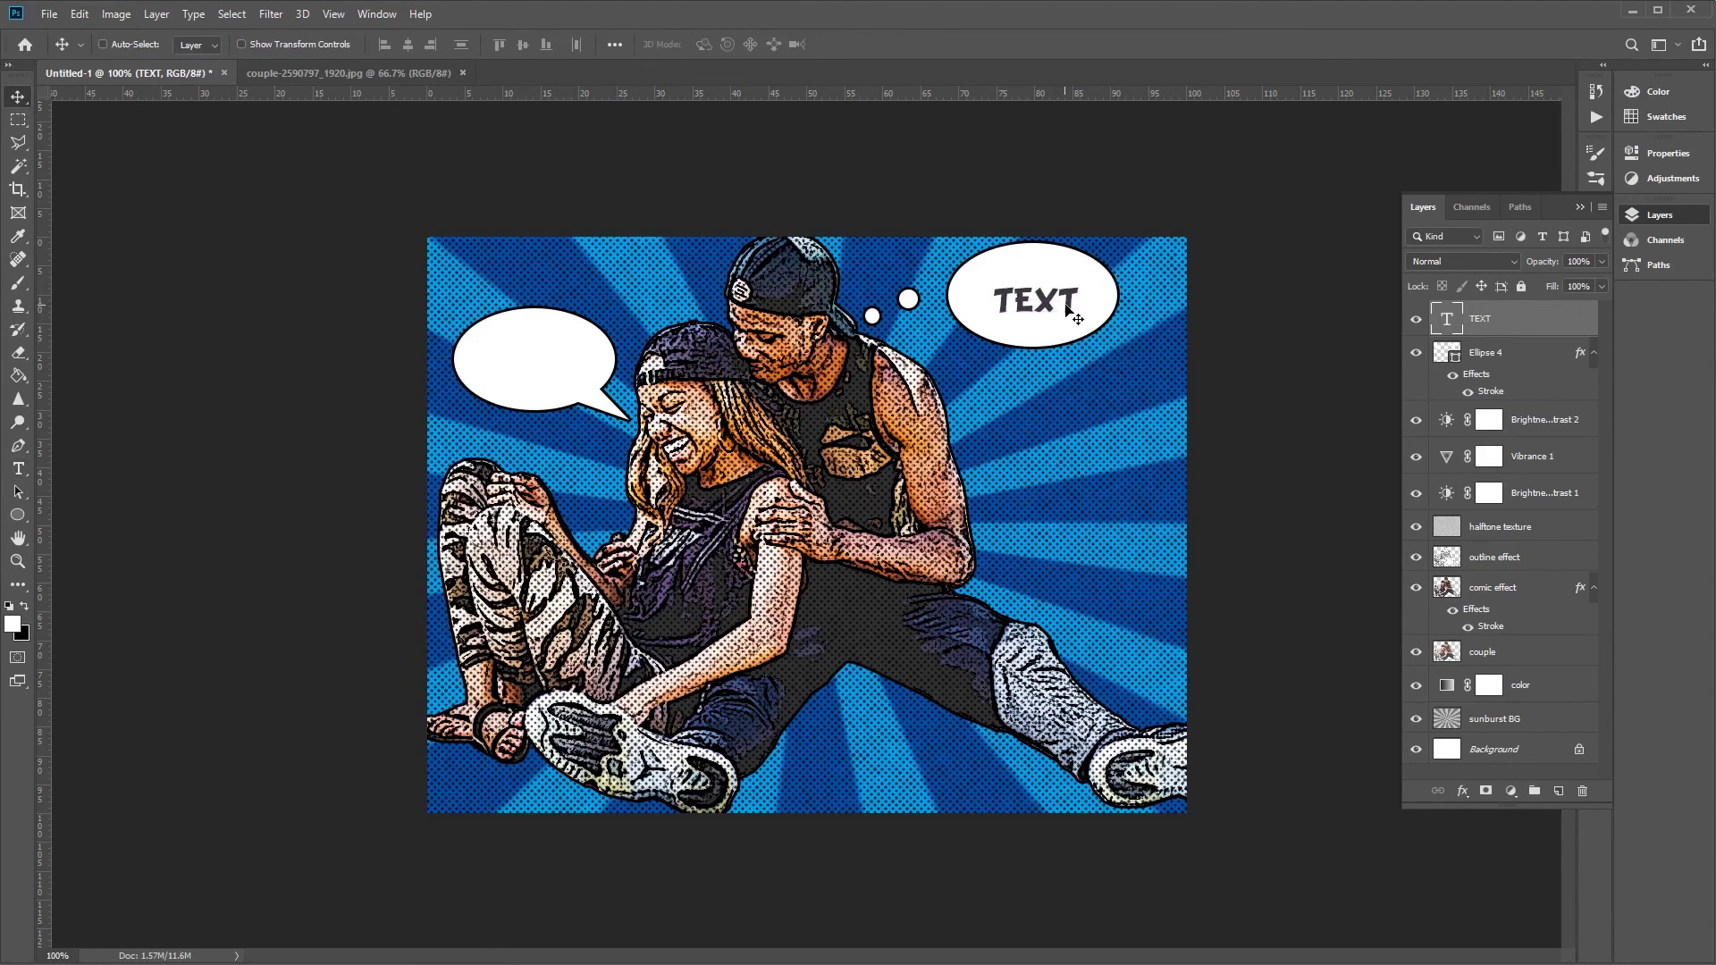
{"action": "key", "text": "Up"}
{"action": "key", "text": "Up"}
{"action": "key", "text": "Up"}
{"action": "key", "text": "Up"}
{"action": "key", "text": "Up"}
{"action": "key", "text": "Up"}
{"action": "key", "text": "Up"}
{"action": "key", "text": "Left"}
{"action": "key", "text": "Left"}
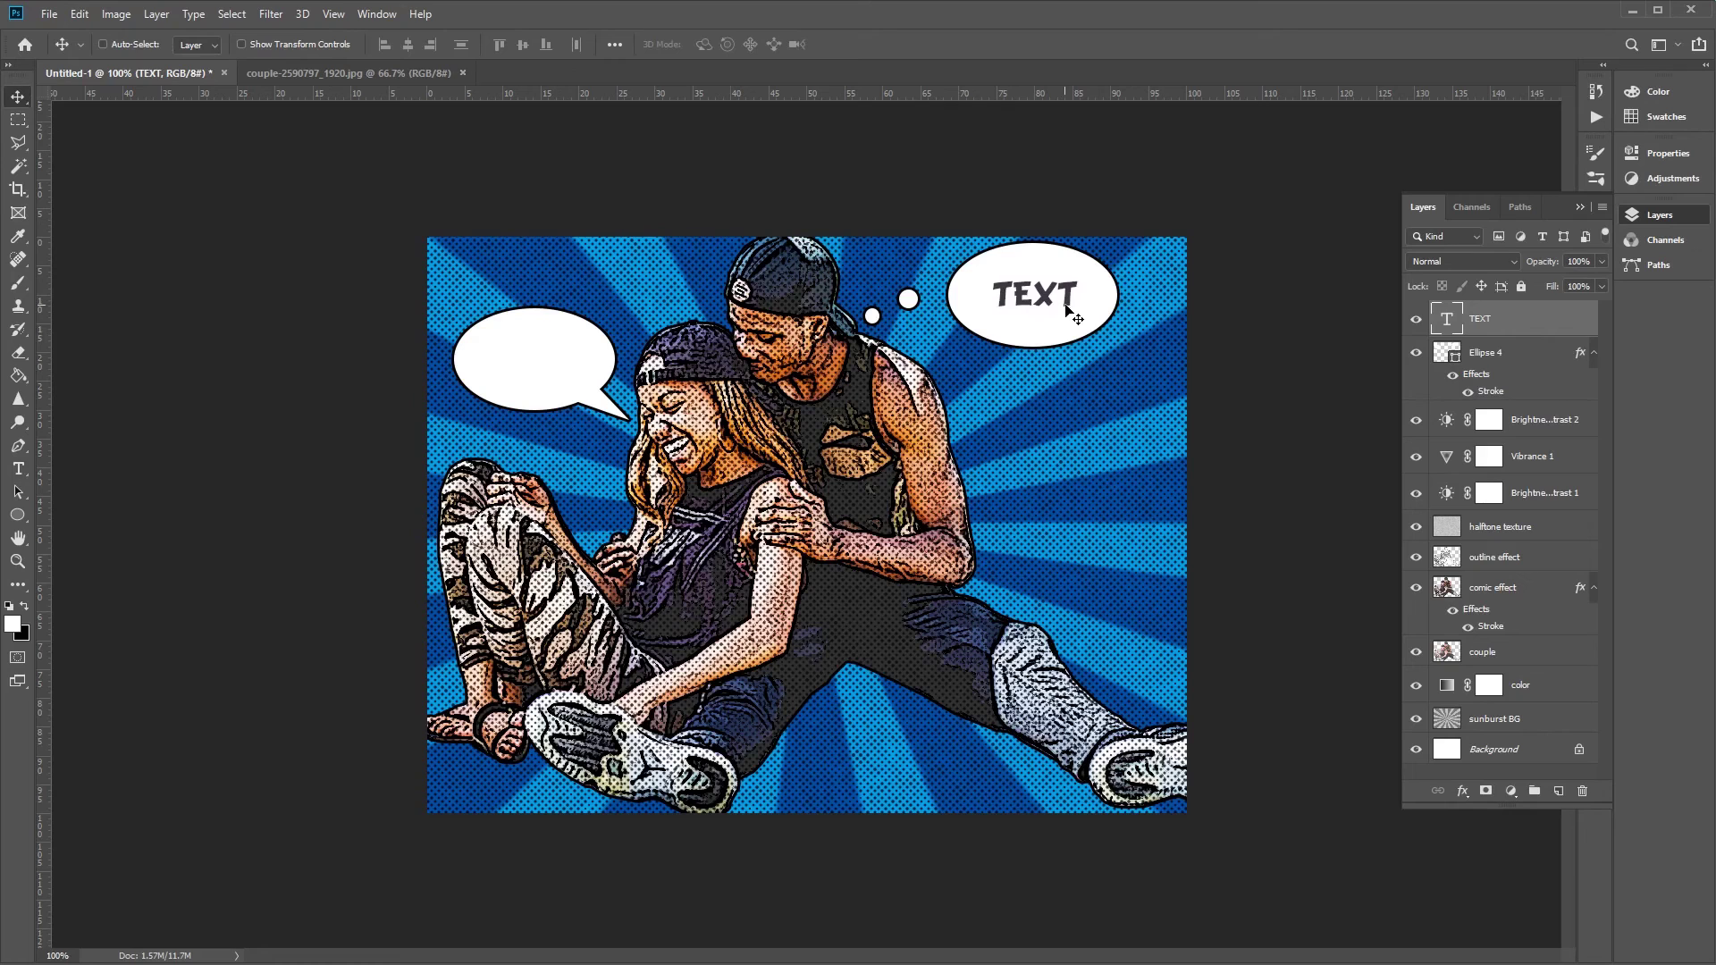
Duplicate the text and position the copy inside the woman's speech bubble.
{"action": "right_click", "coordinate": [1489, 315]}
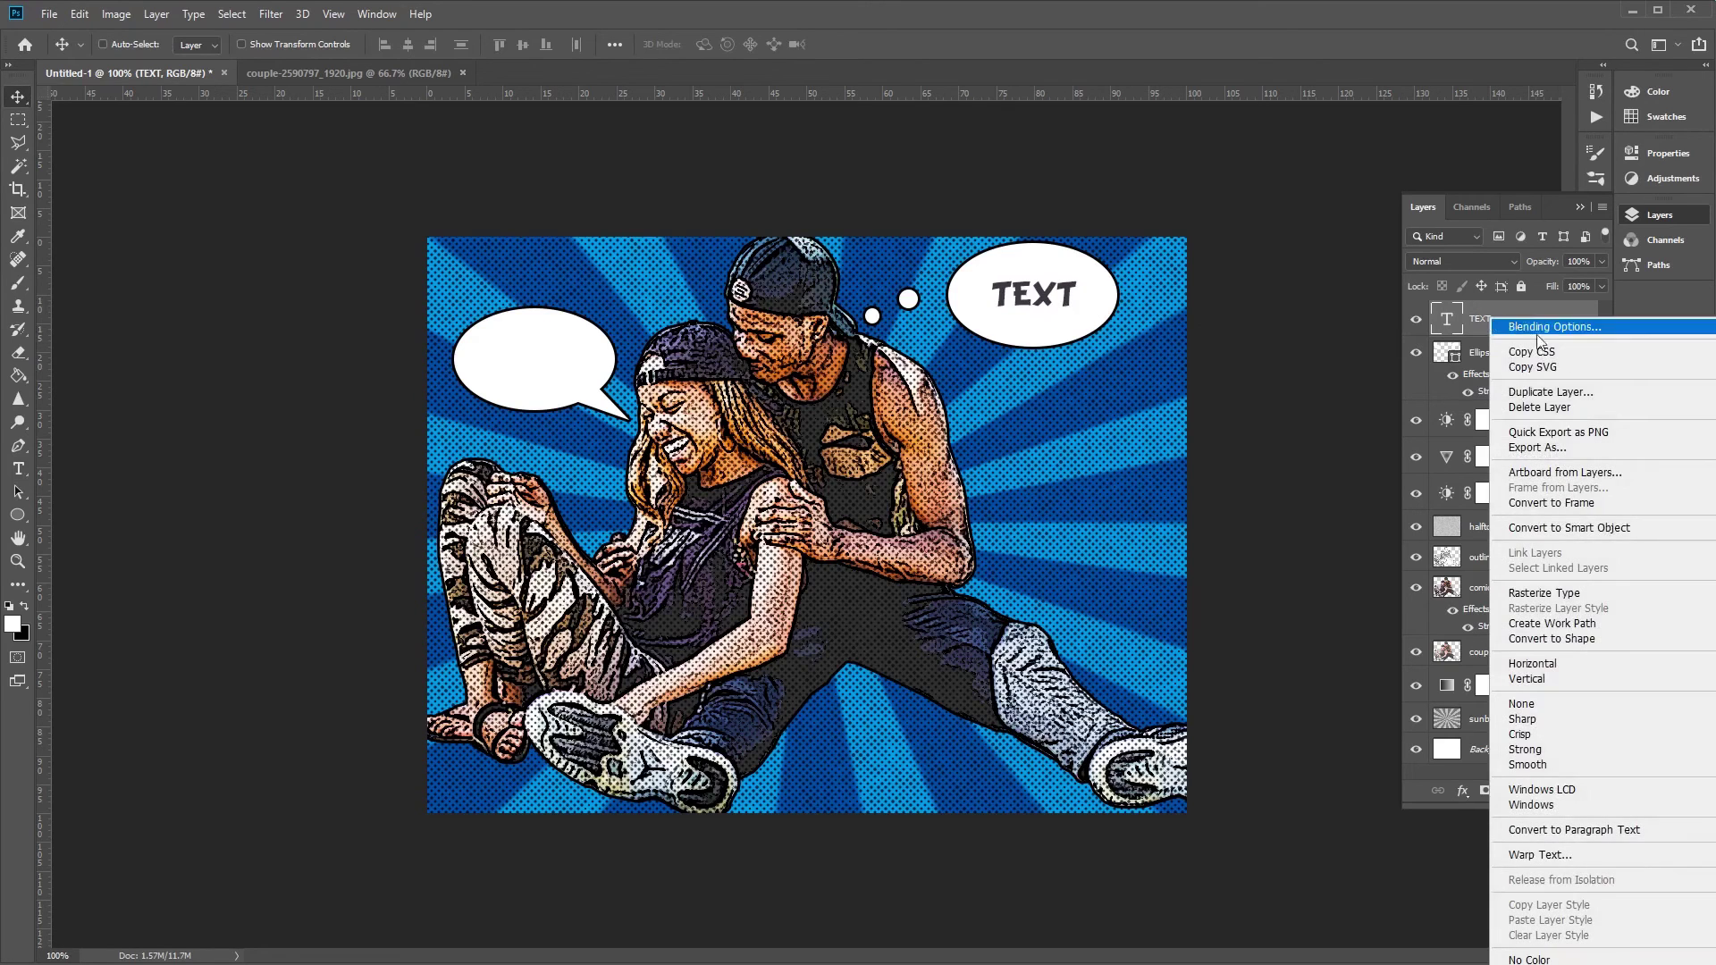
{"action": "left_click", "coordinate": [1612, 395]}
{"action": "left_click", "coordinate": [1016, 295]}
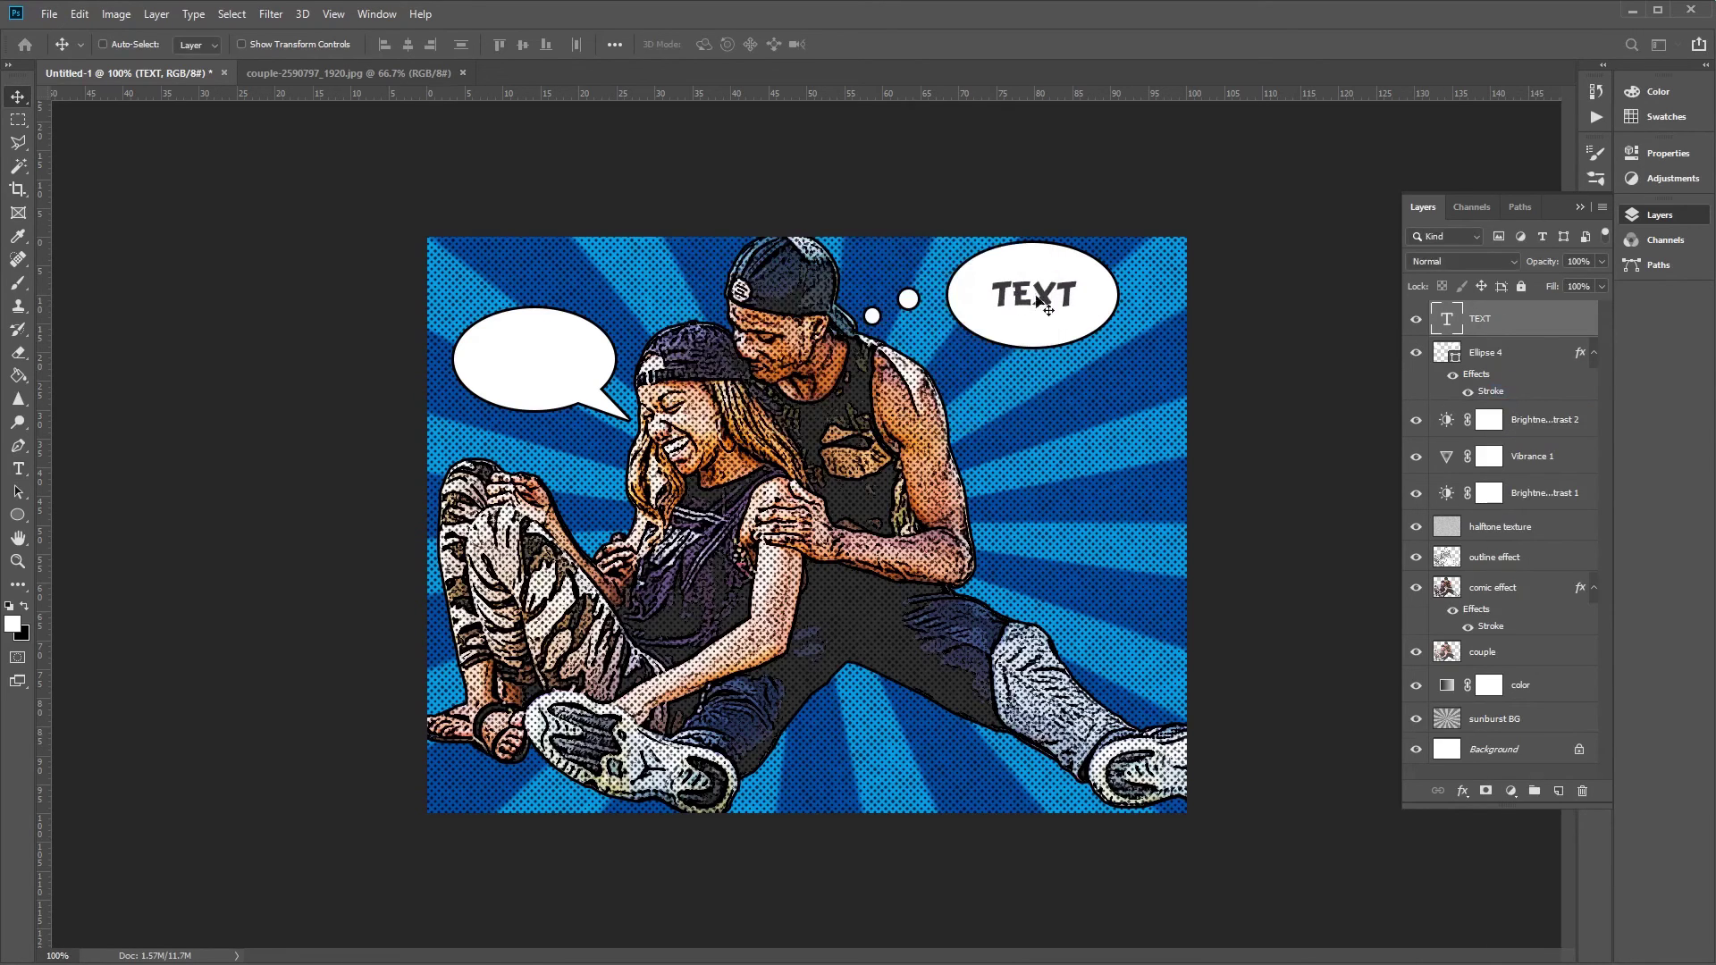
{"action": "left_click_drag", "start_coordinate": [1090, 304], "coordinate": [592, 363]}
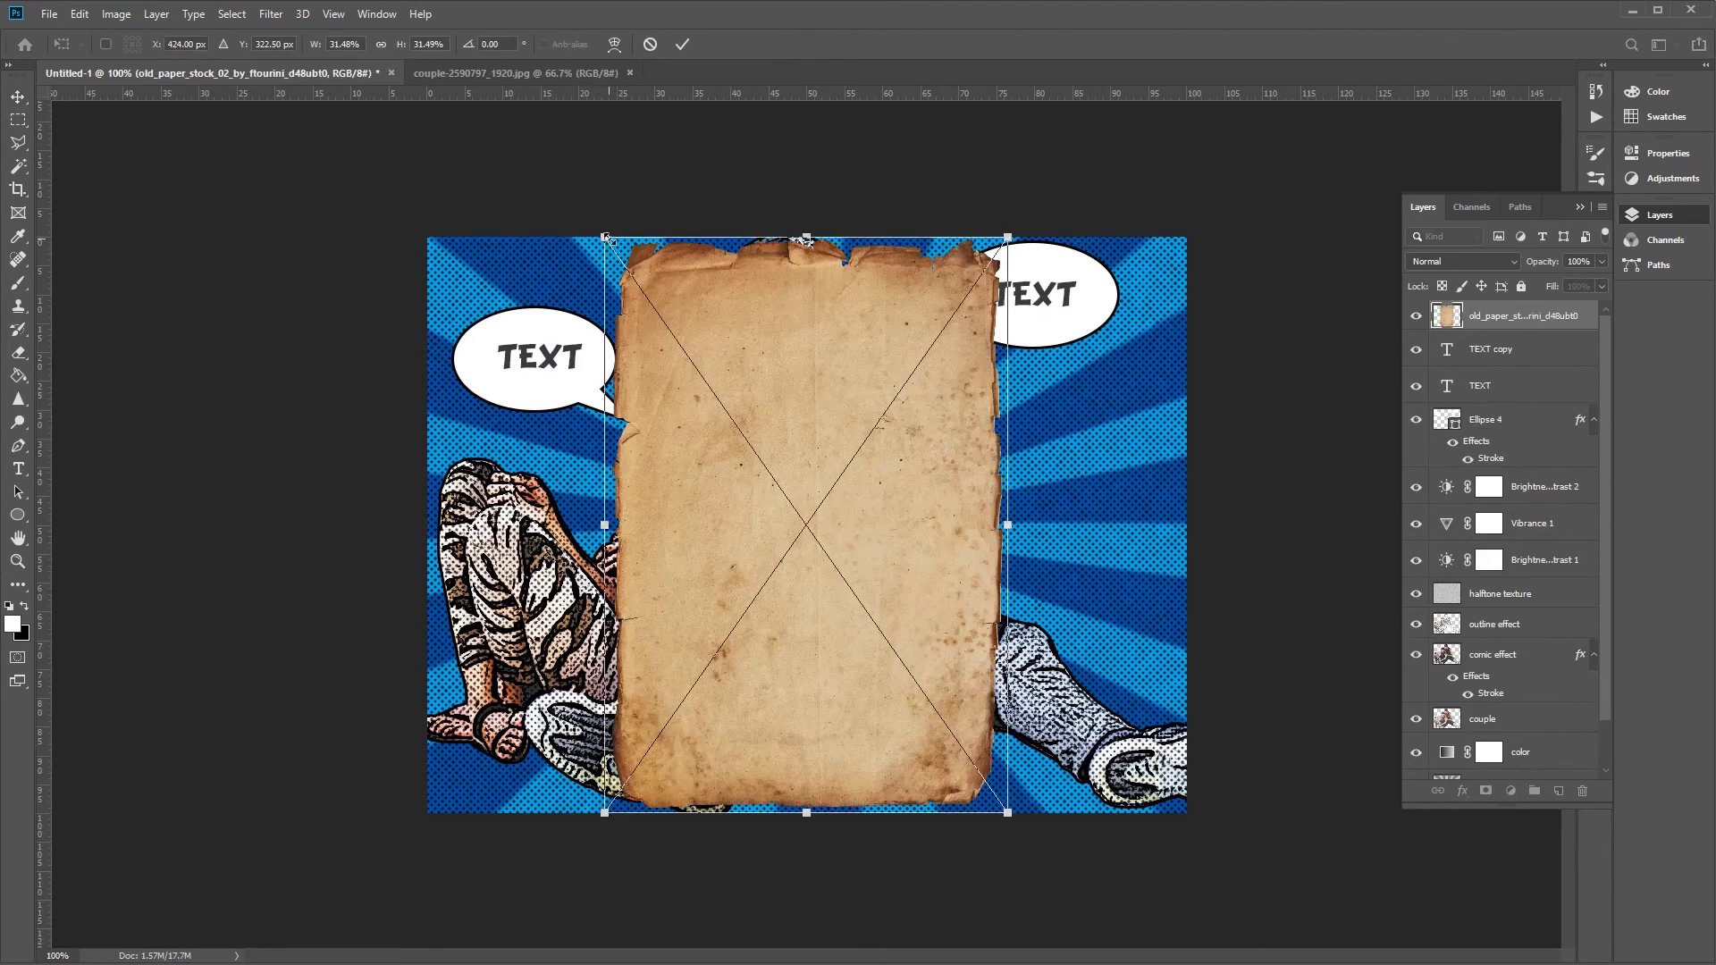
Rotate the placed old paper image 90° clockwise and enlarge it to about 56% so it covers the whole canvas.
{"action": "right_click", "coordinate": [755, 352]}
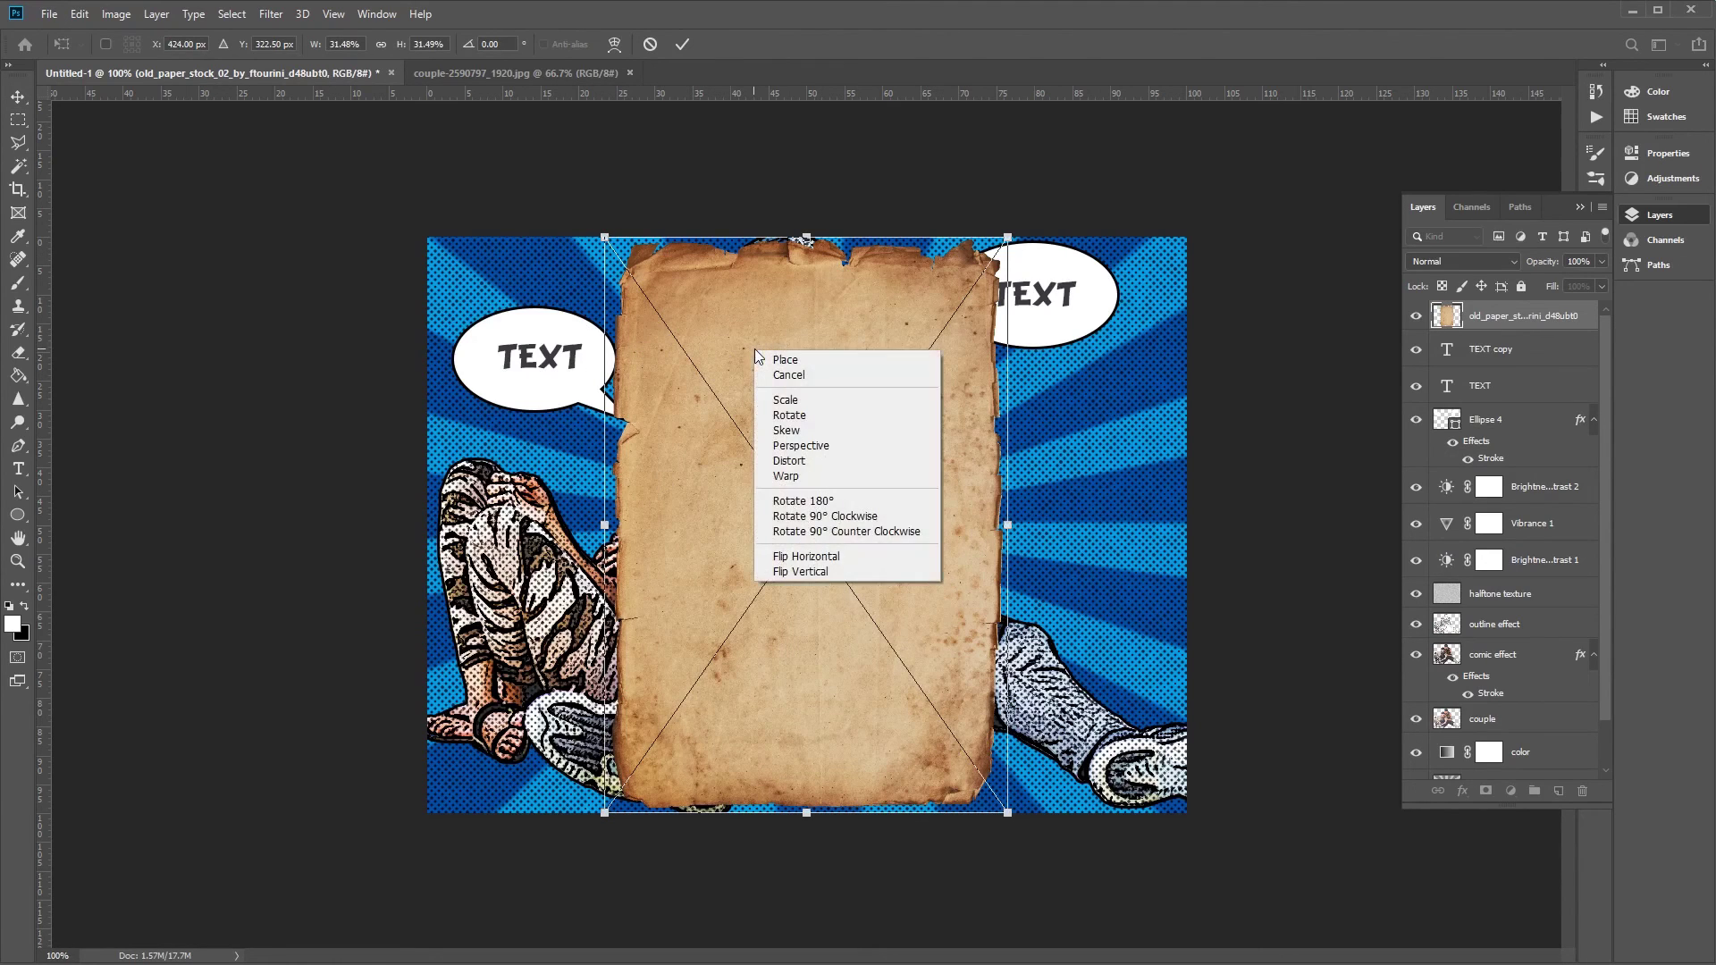
{"action": "left_click", "coordinate": [915, 518]}
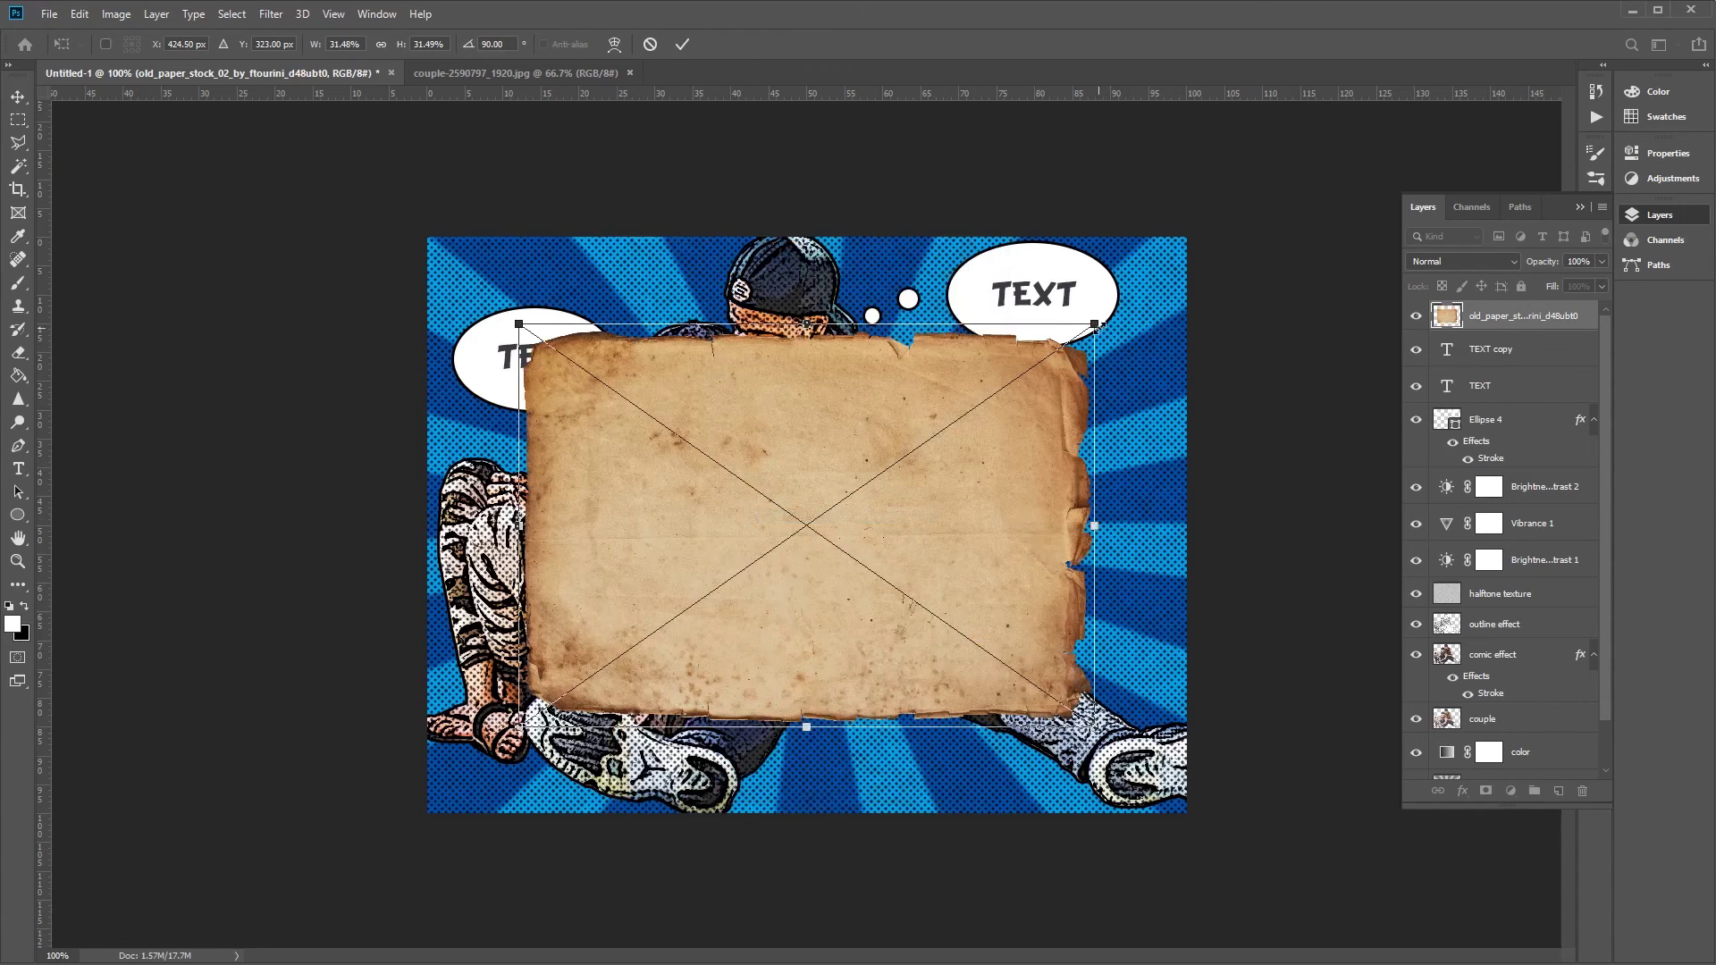
{"action": "left_click_drag", "start_coordinate": [1097, 327], "coordinate": [1321, 166]}
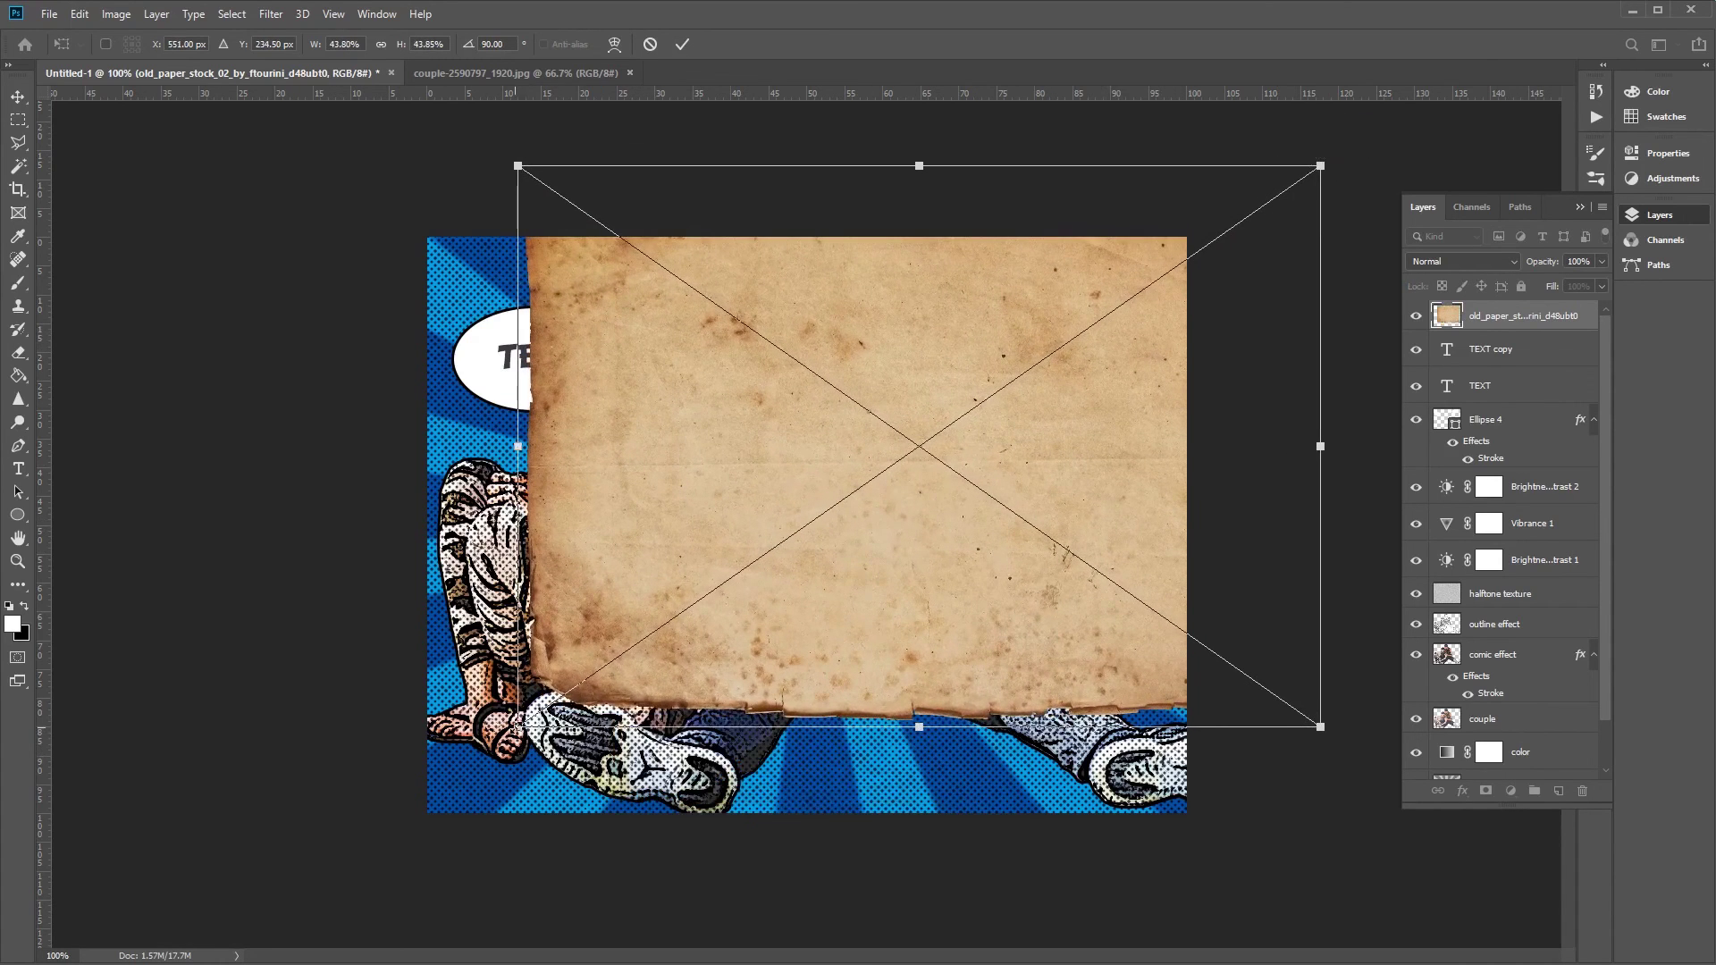
{"action": "left_click_drag", "start_coordinate": [517, 725], "coordinate": [279, 888]}
{"action": "mouse_move", "coordinate": [1026, 527]}
{"action": "left_mouse_down"}
{"action": "mouse_move", "coordinate": [1027, 548]}
{"action": "mouse_move", "coordinate": [1043, 542]}
{"action": "left_mouse_up"}
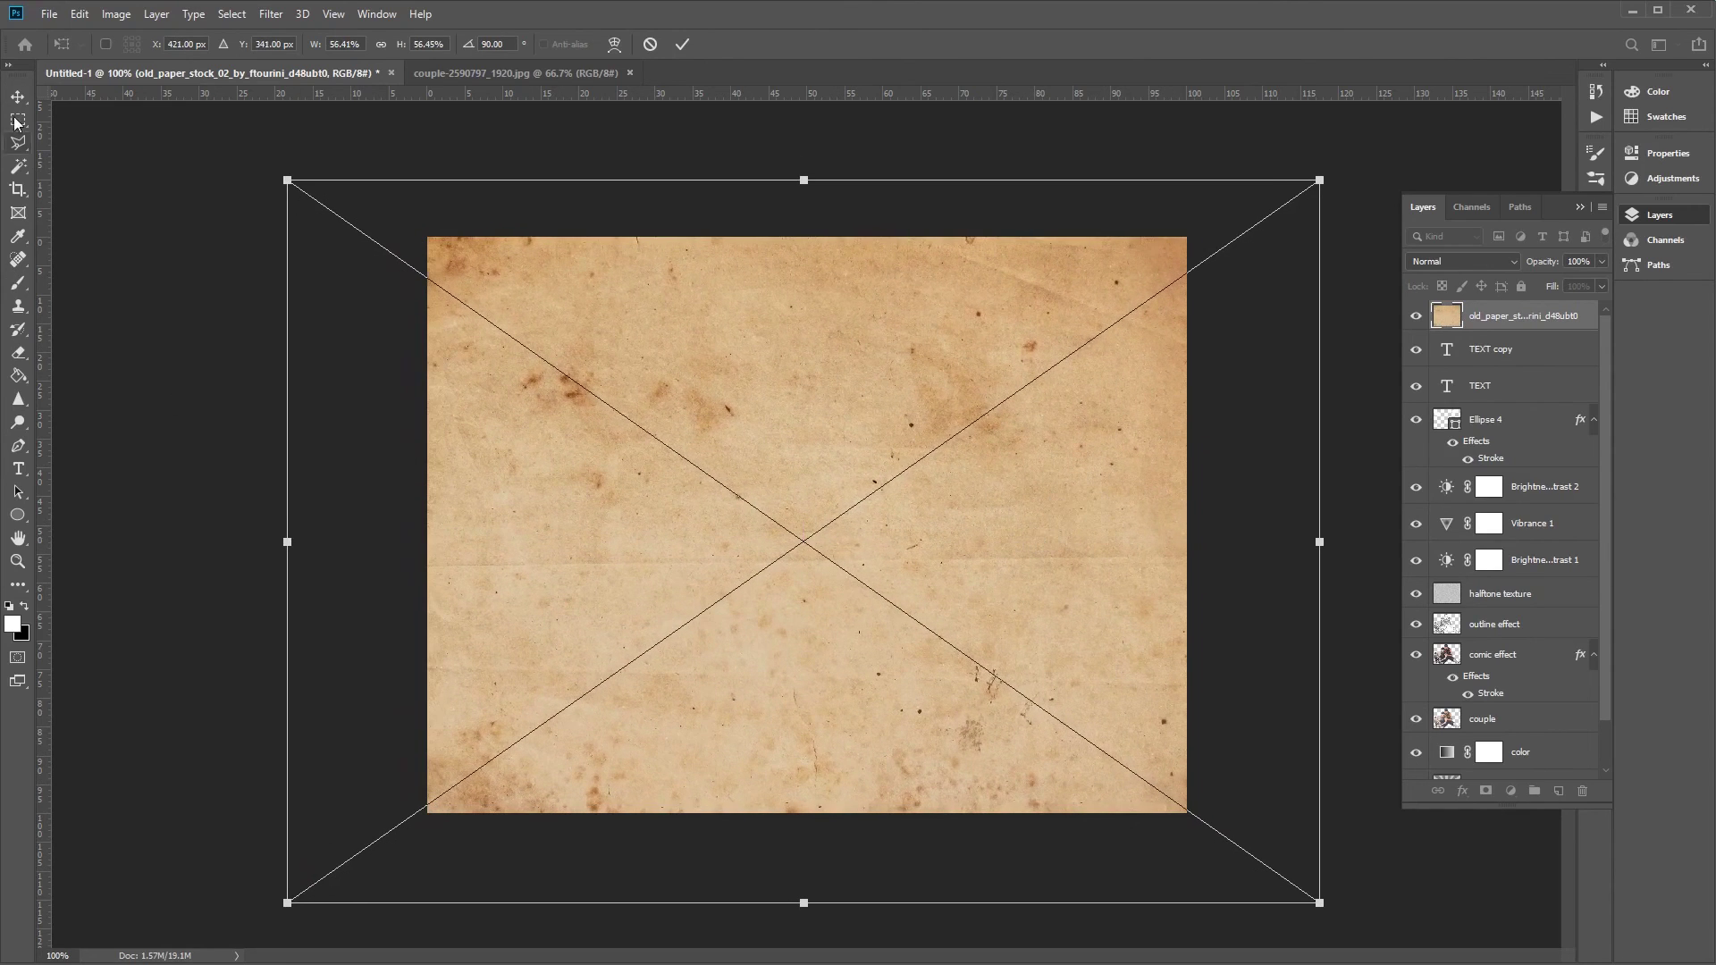
{"action": "left_click", "coordinate": [683, 44]}
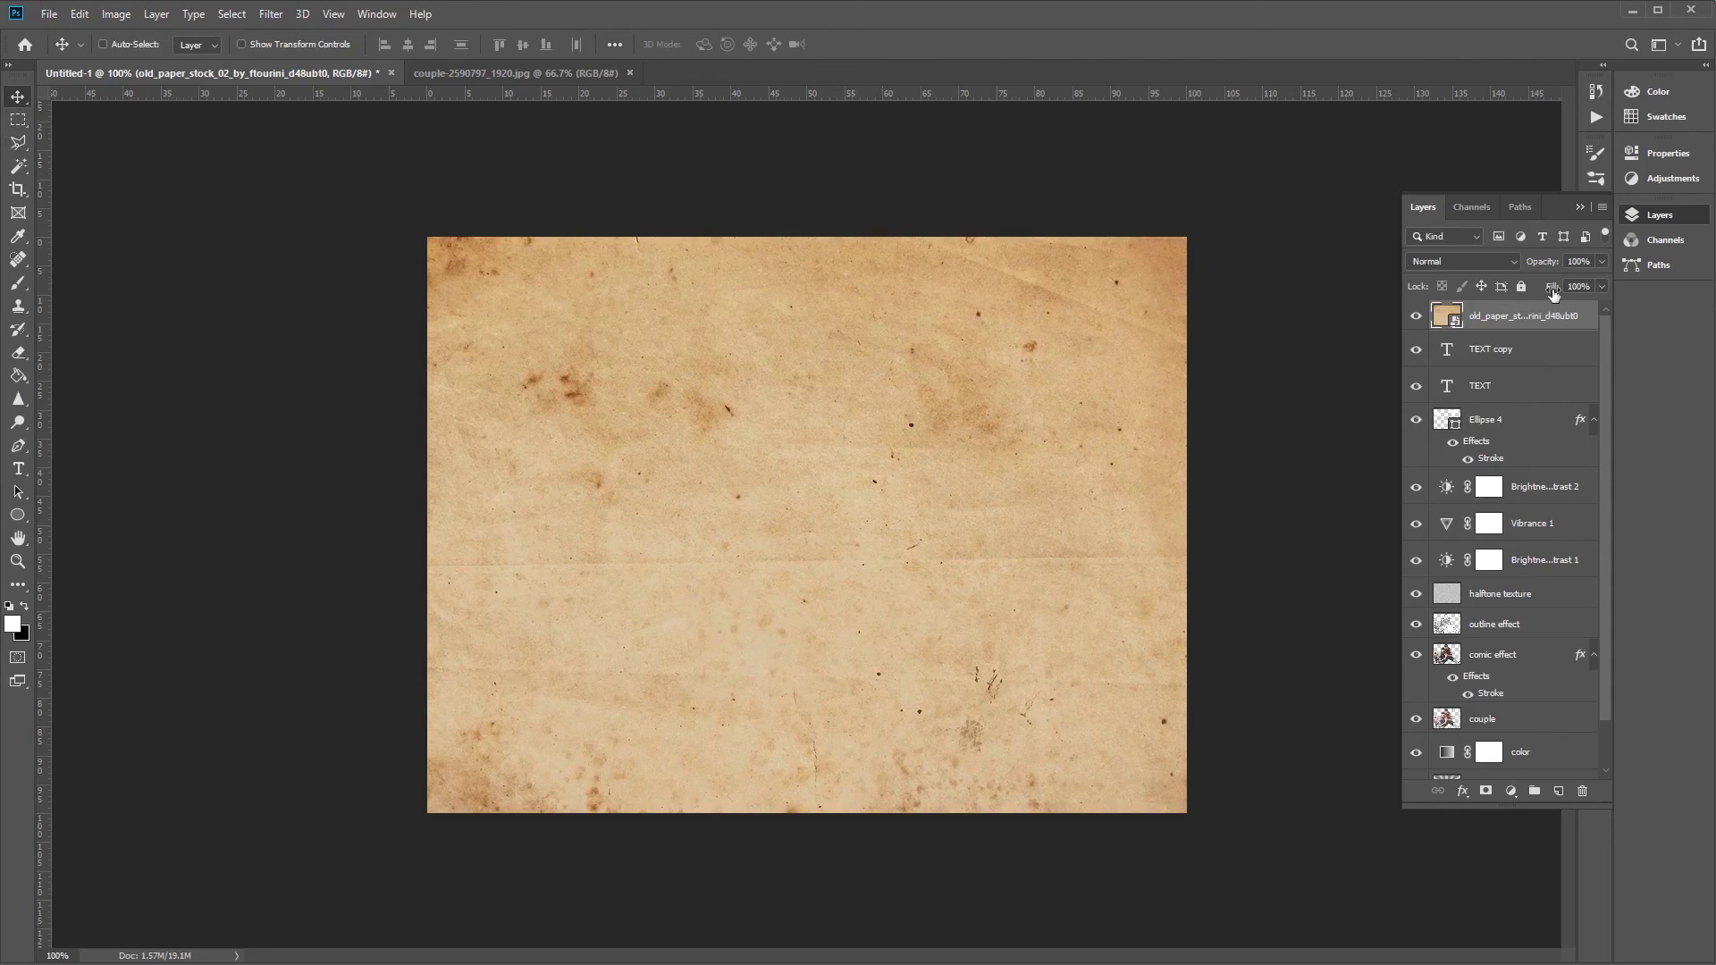
Set the old paper layer's blend mode to Overlay and its opacity to 40%.
{"action": "left_click", "coordinate": [1508, 265]}
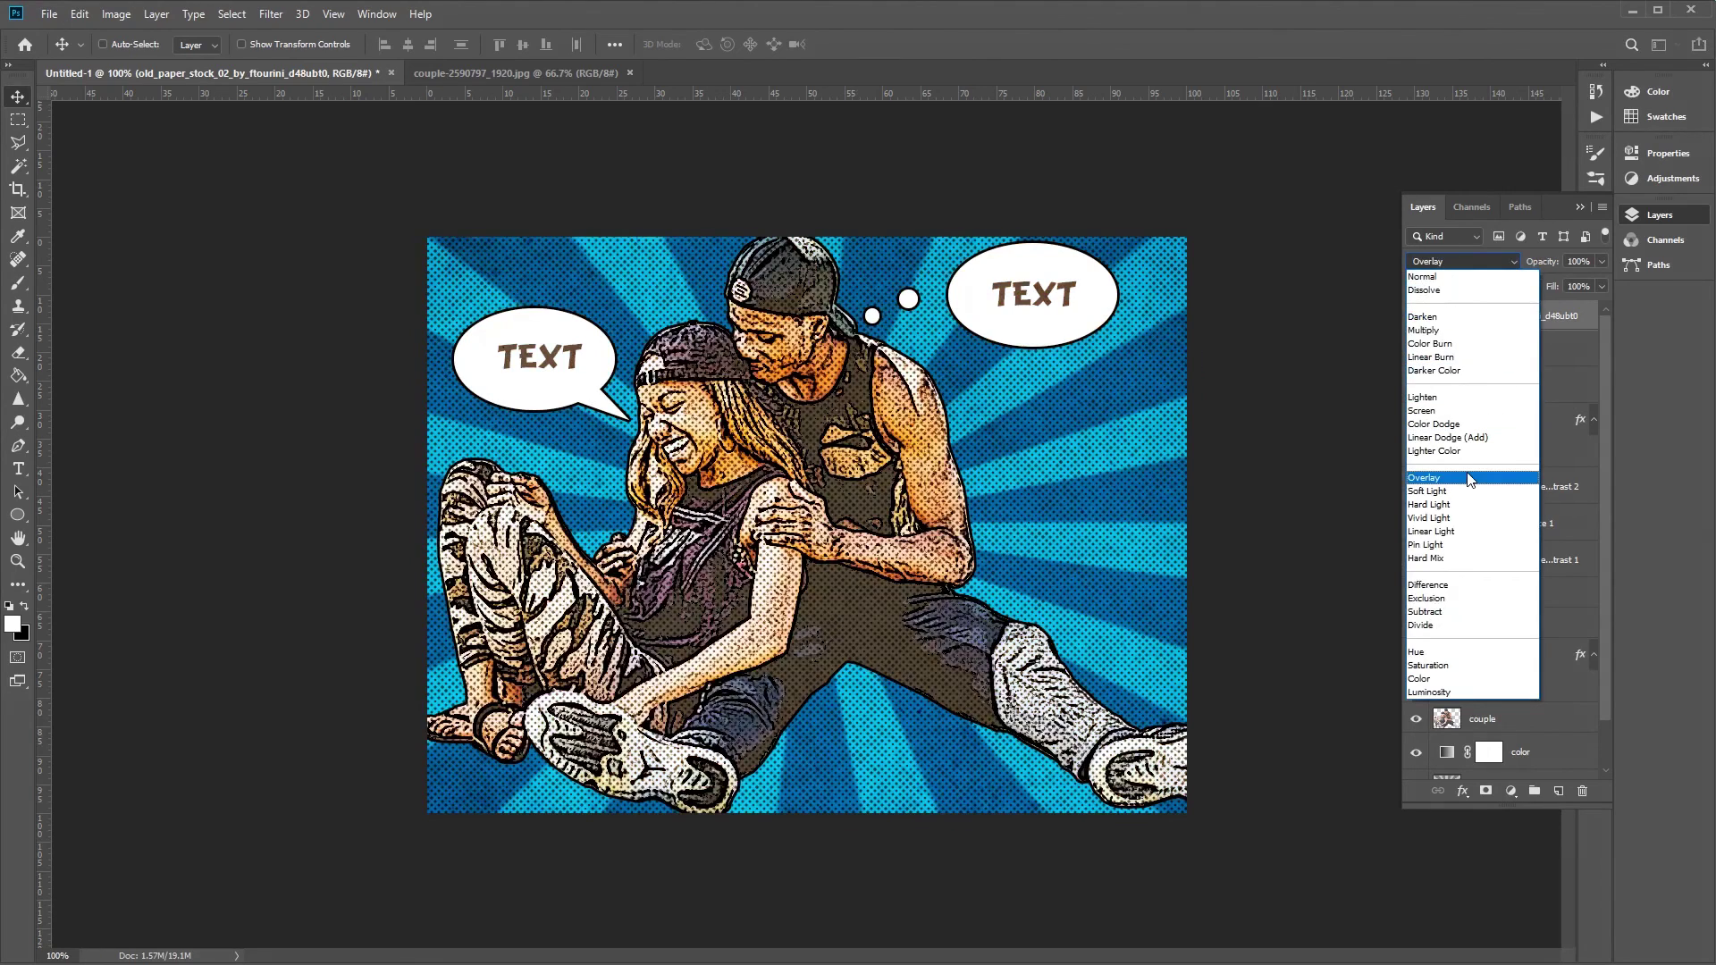
{"action": "left_click", "coordinate": [1470, 480]}
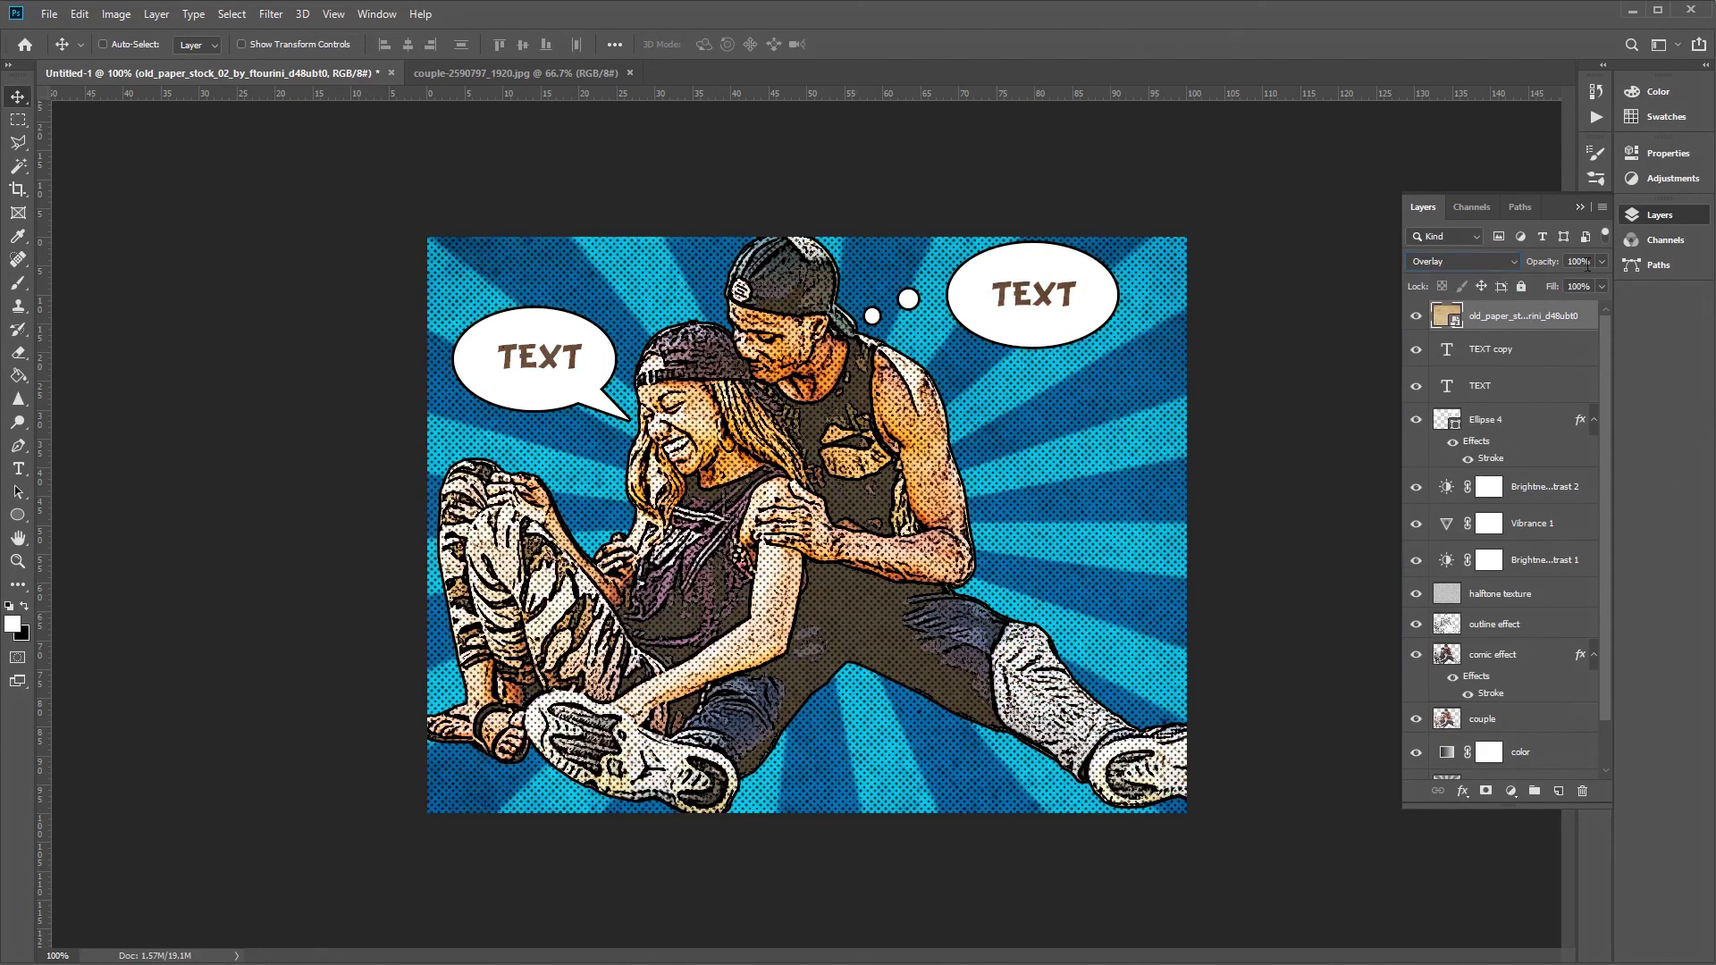
{"action": "left_click", "coordinate": [1577, 261]}
{"action": "type", "text": "60"}
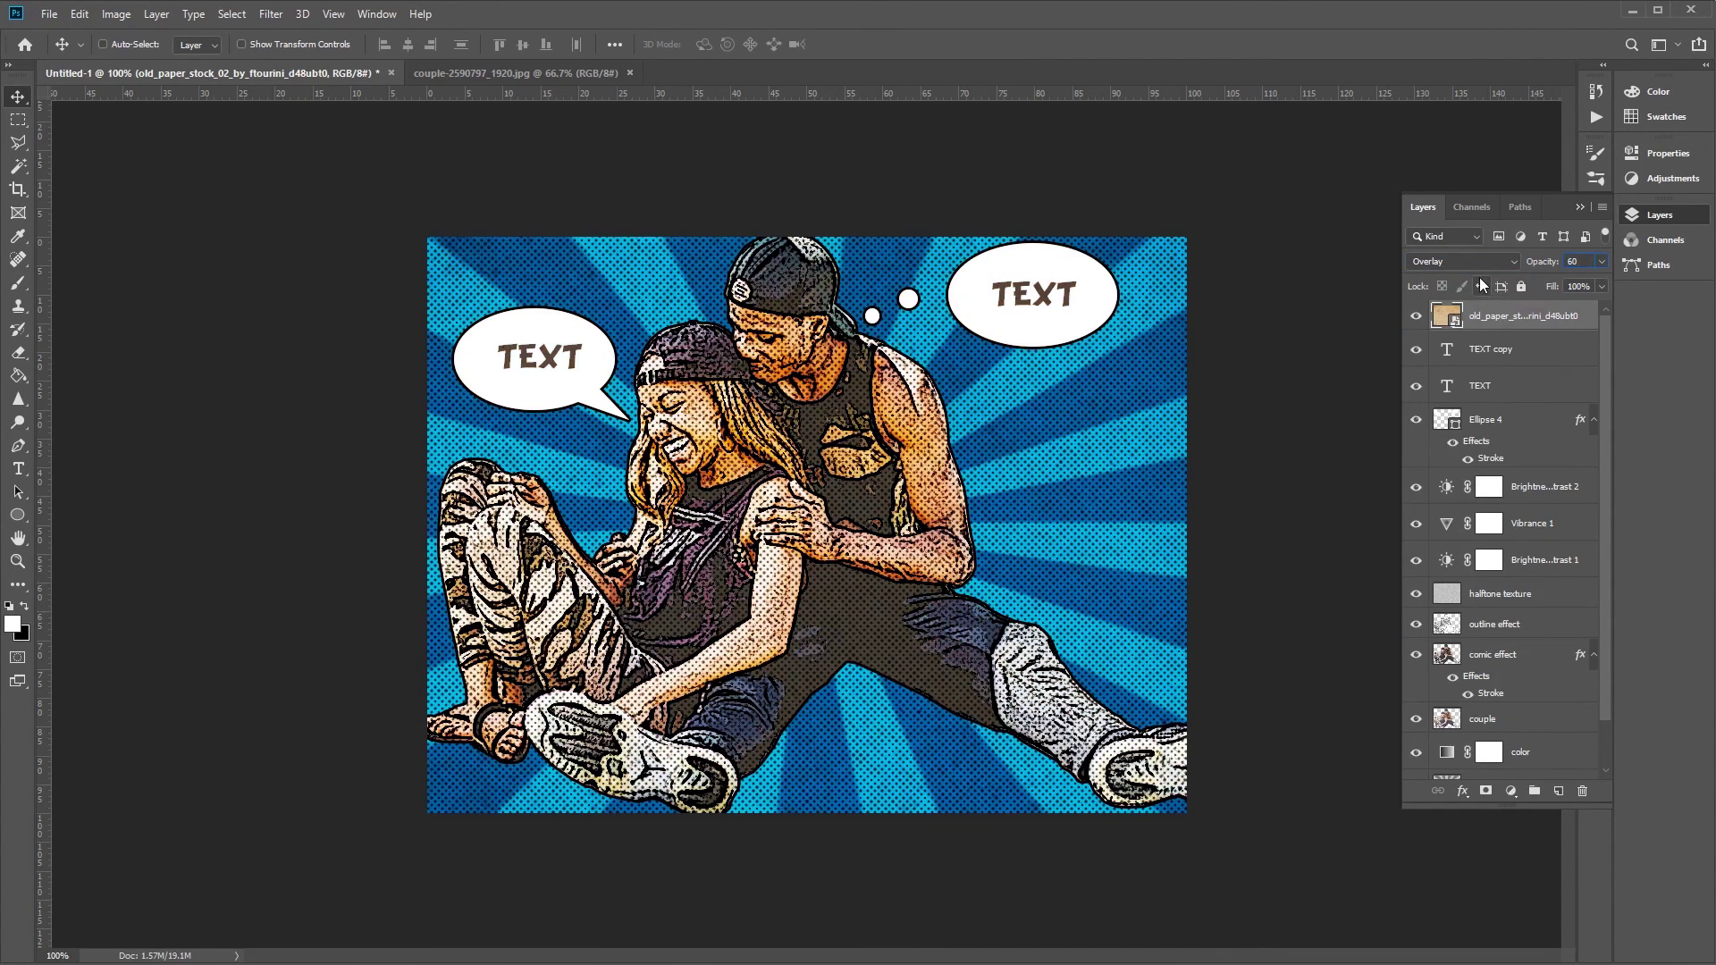
{"action": "key", "text": "Return"}
{"action": "type", "text": "40"}
{"action": "key", "text": "Return"}
{"action": "key", "text": "shift"}
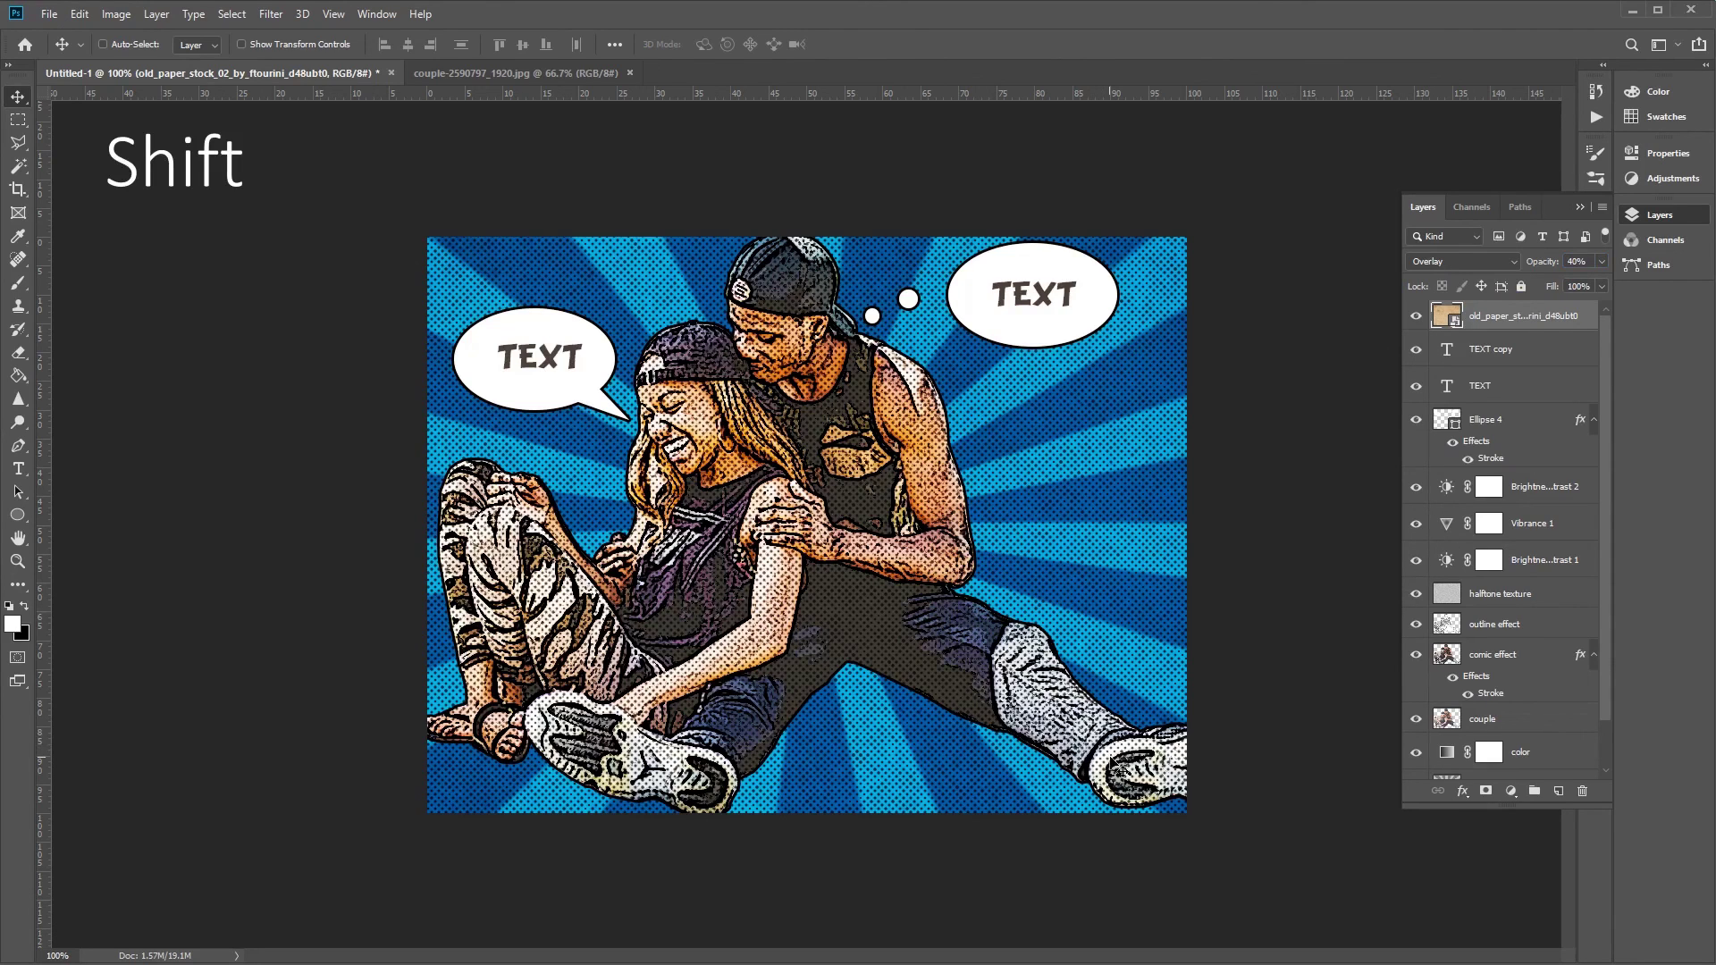
Stamp all visible layers into a new merged layer above the old paper layer.
{"action": "key", "text": "ctrl"}
{"action": "key", "text": "alt"}
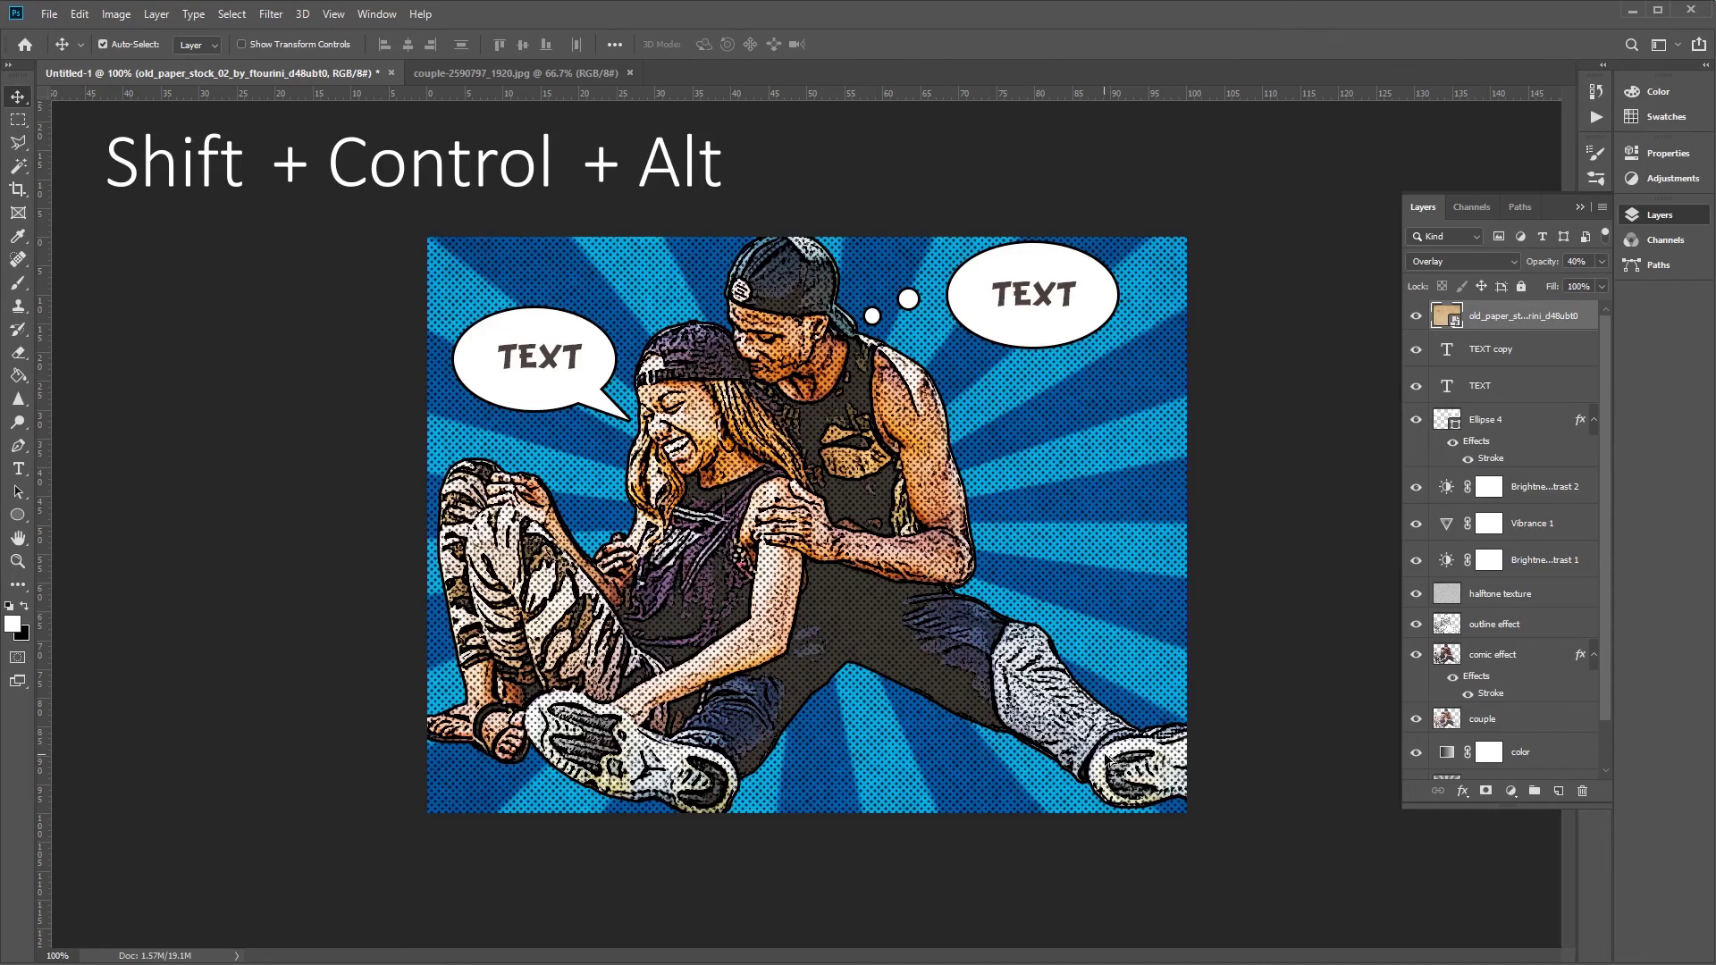
{"action": "key", "text": "ctrl+shift+alt+e"}
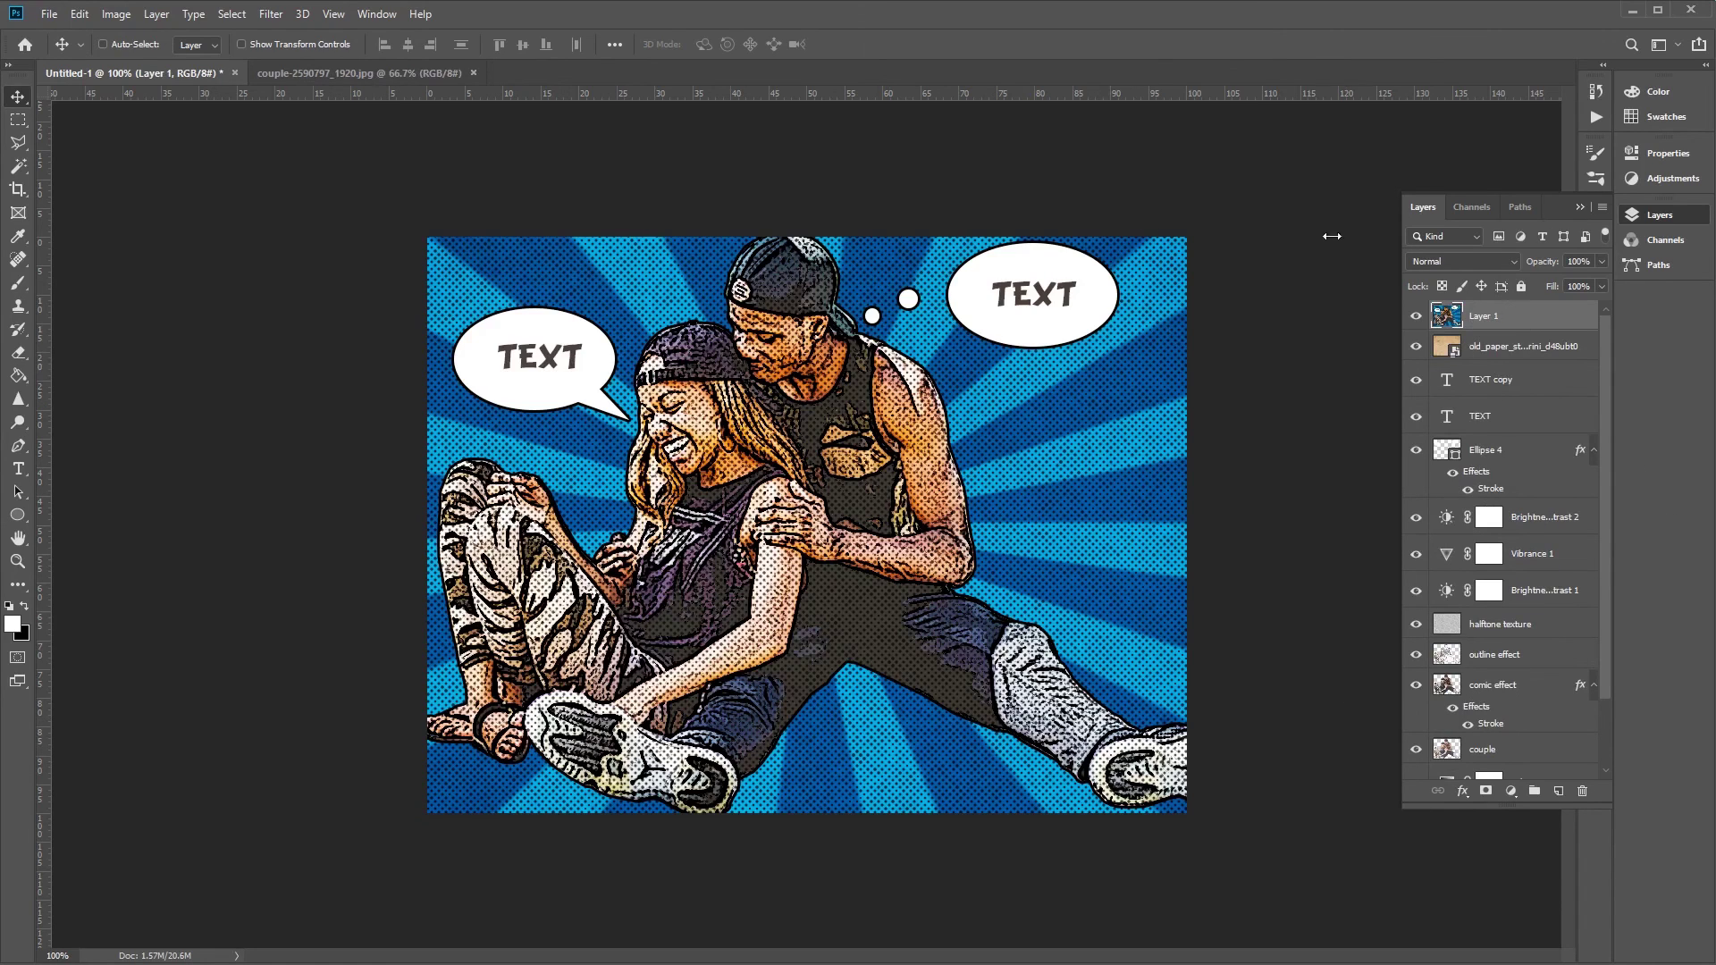
Add a black 6 px Stroke positioned Inside to the merged layer as a border around the whole image.
{"action": "right_click", "coordinate": [1529, 317]}
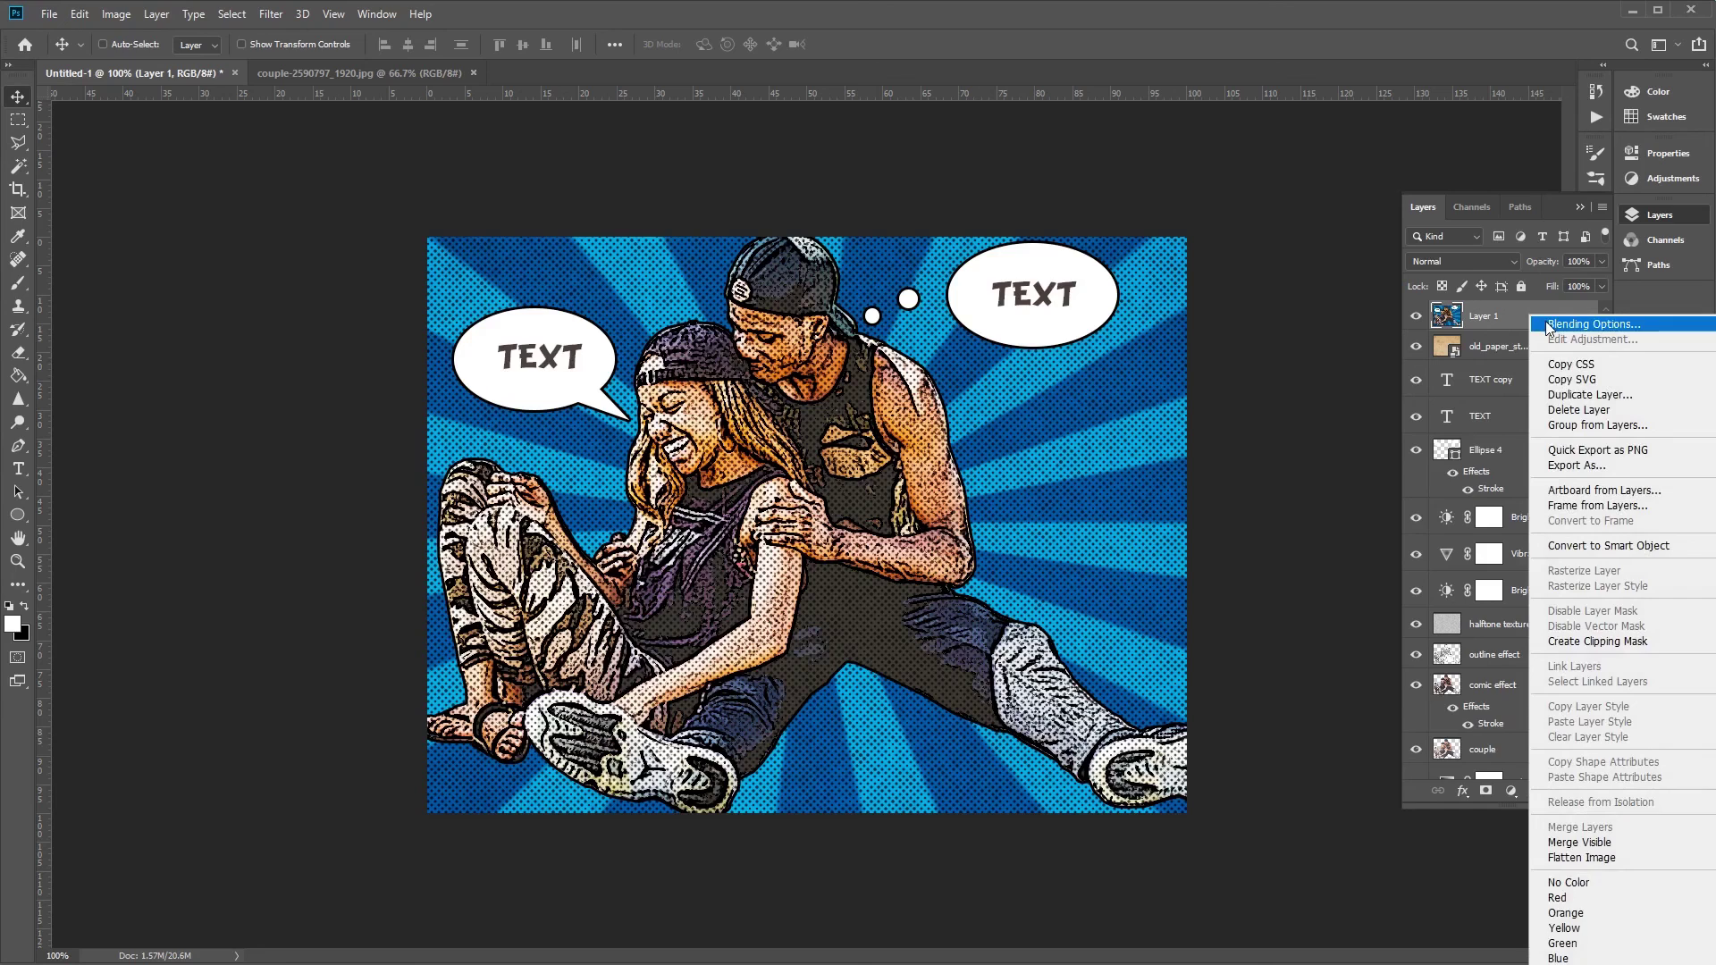
{"action": "left_click", "coordinate": [1548, 325]}
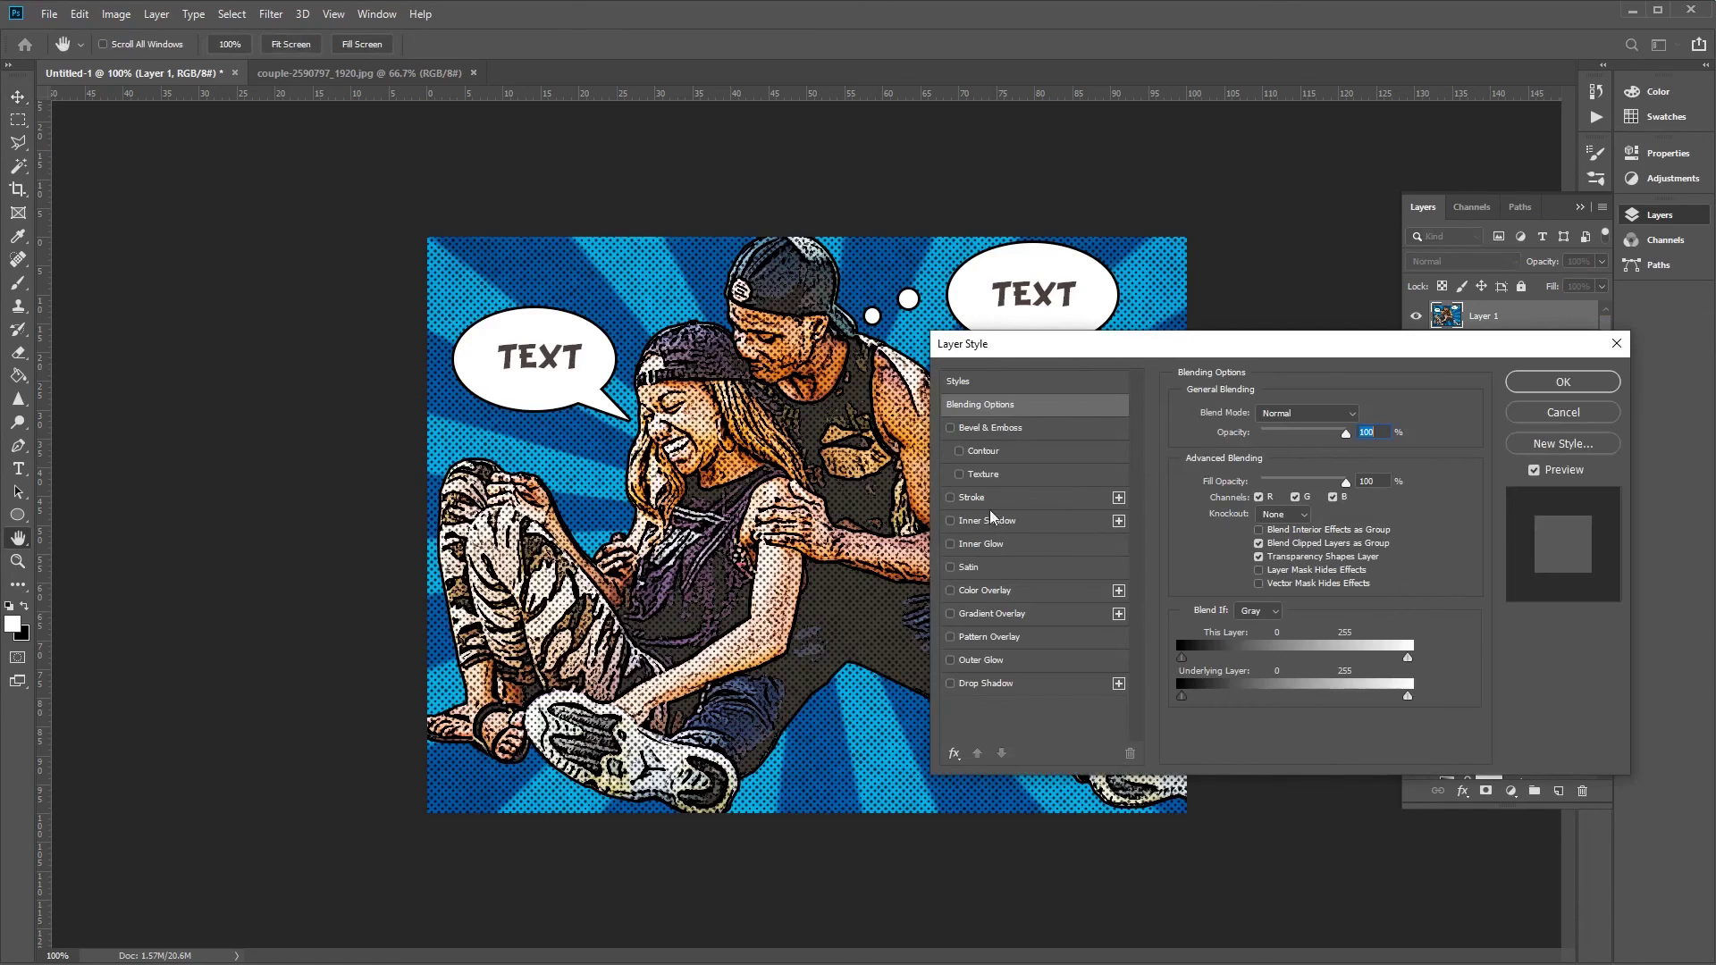
{"action": "left_click", "coordinate": [970, 498]}
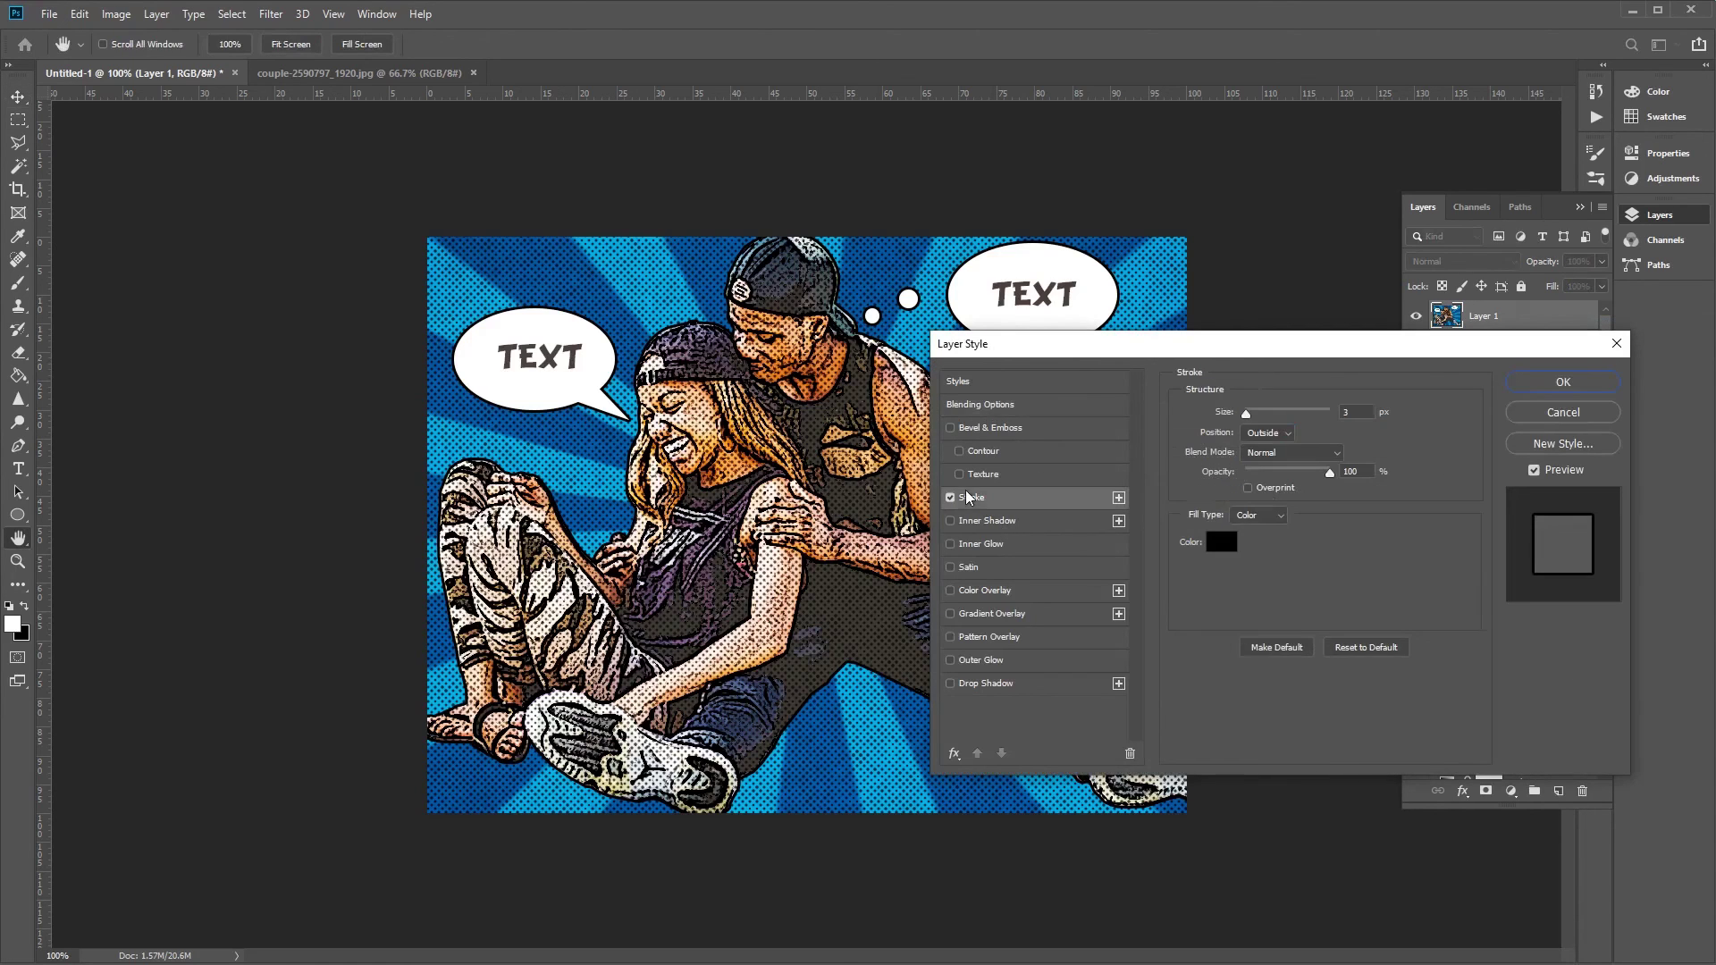
{"action": "left_click", "coordinate": [1287, 434]}
{"action": "left_click", "coordinate": [1270, 461]}
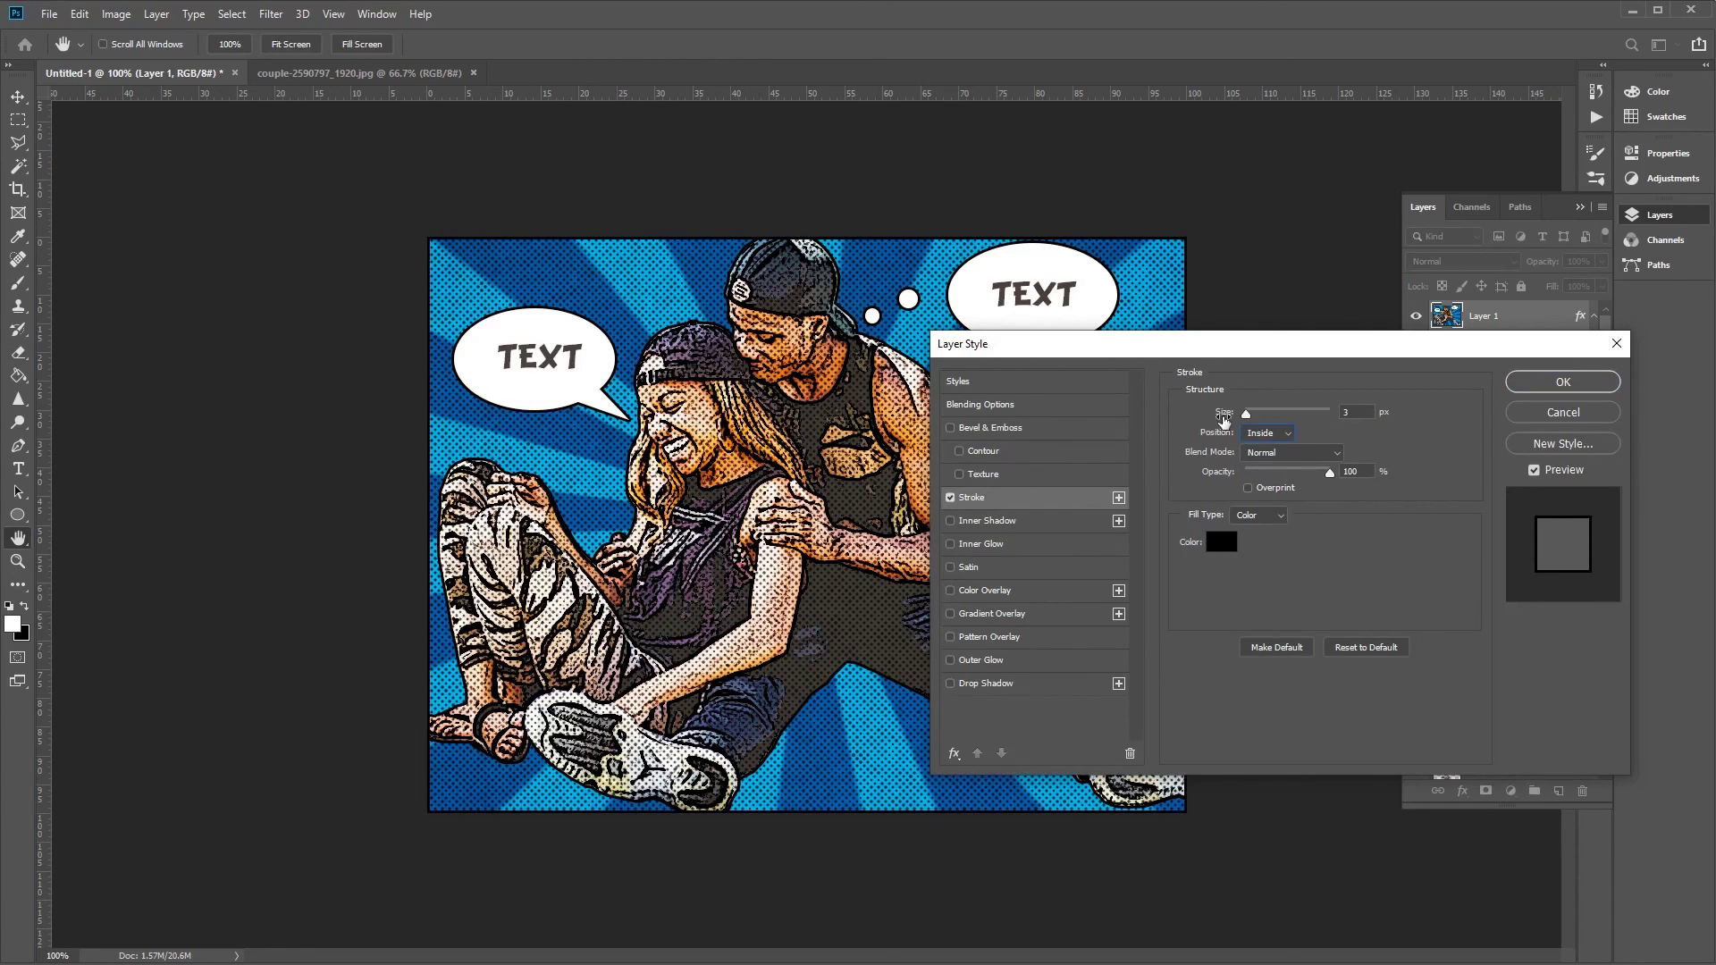
{"action": "left_click_drag", "start_coordinate": [1245, 413], "coordinate": [1251, 415]}
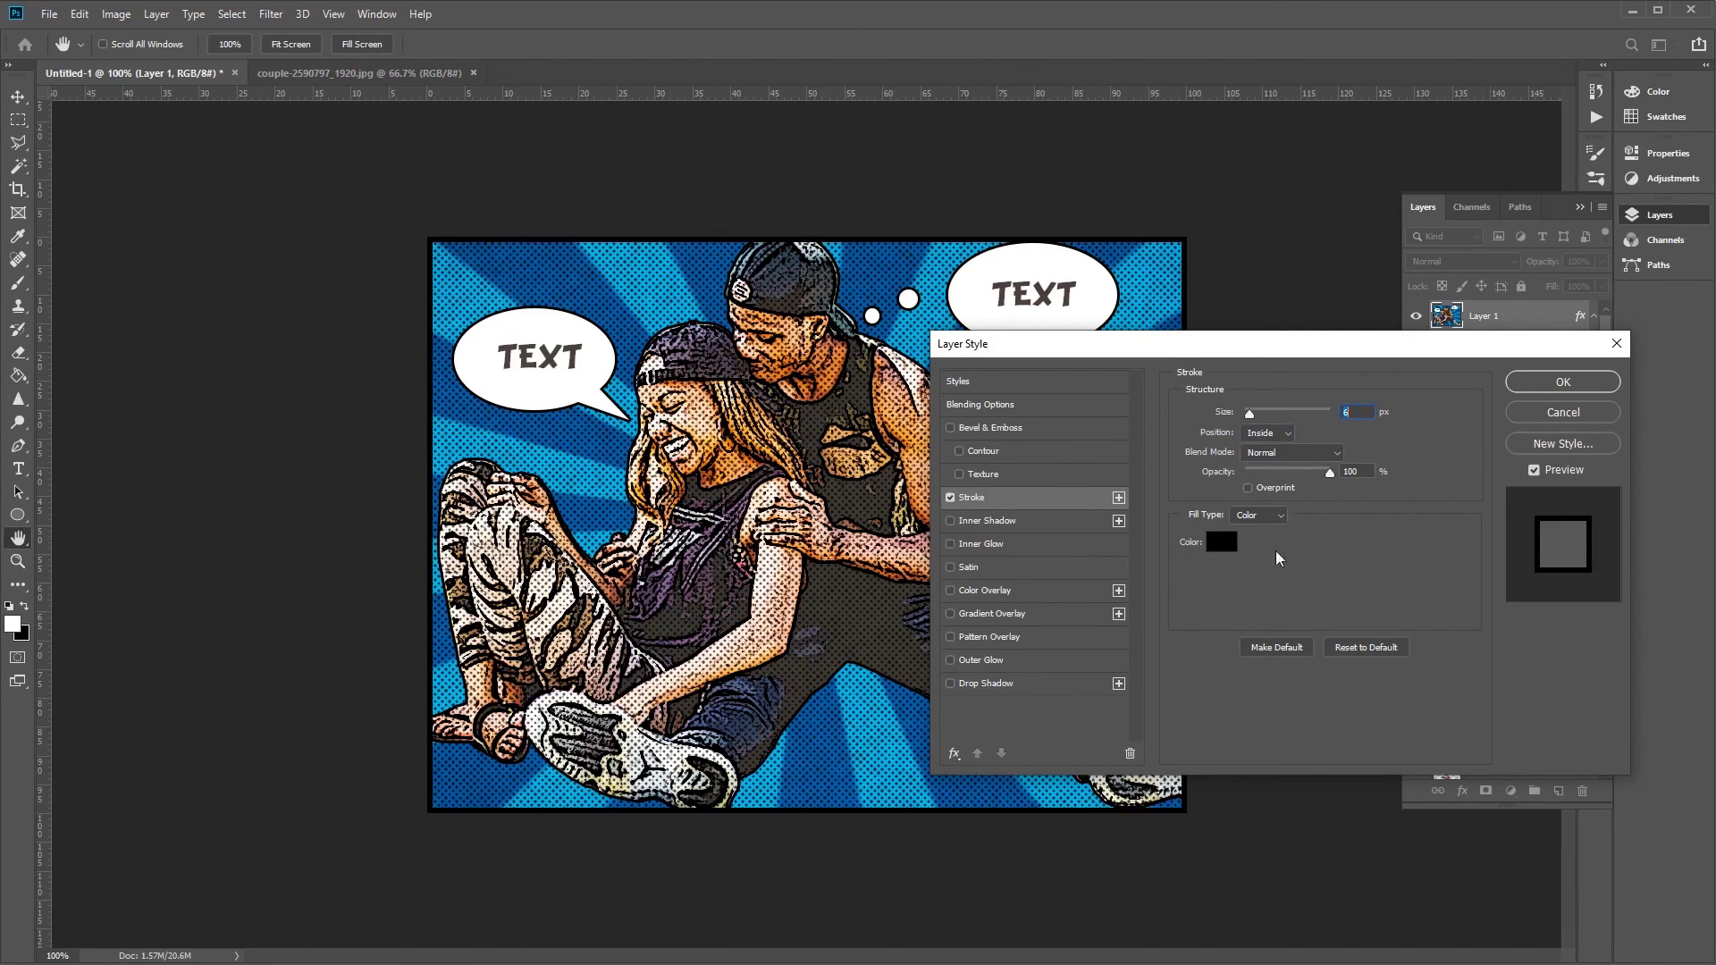
{"action": "left_click", "coordinate": [1541, 384]}
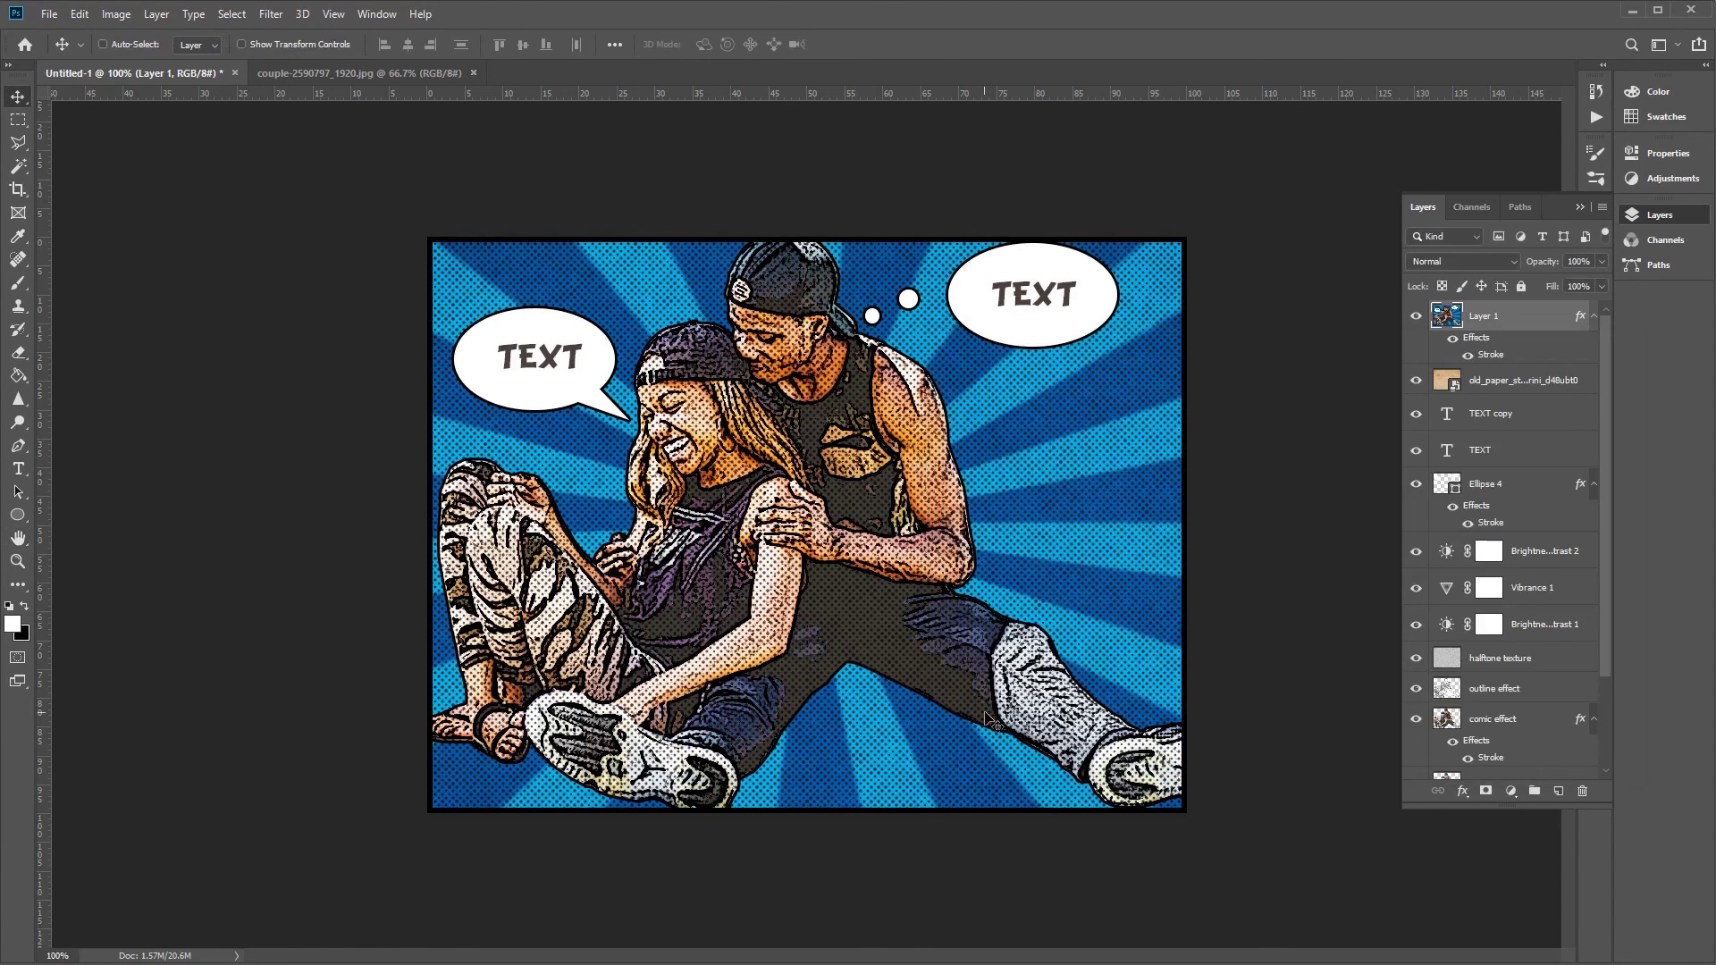